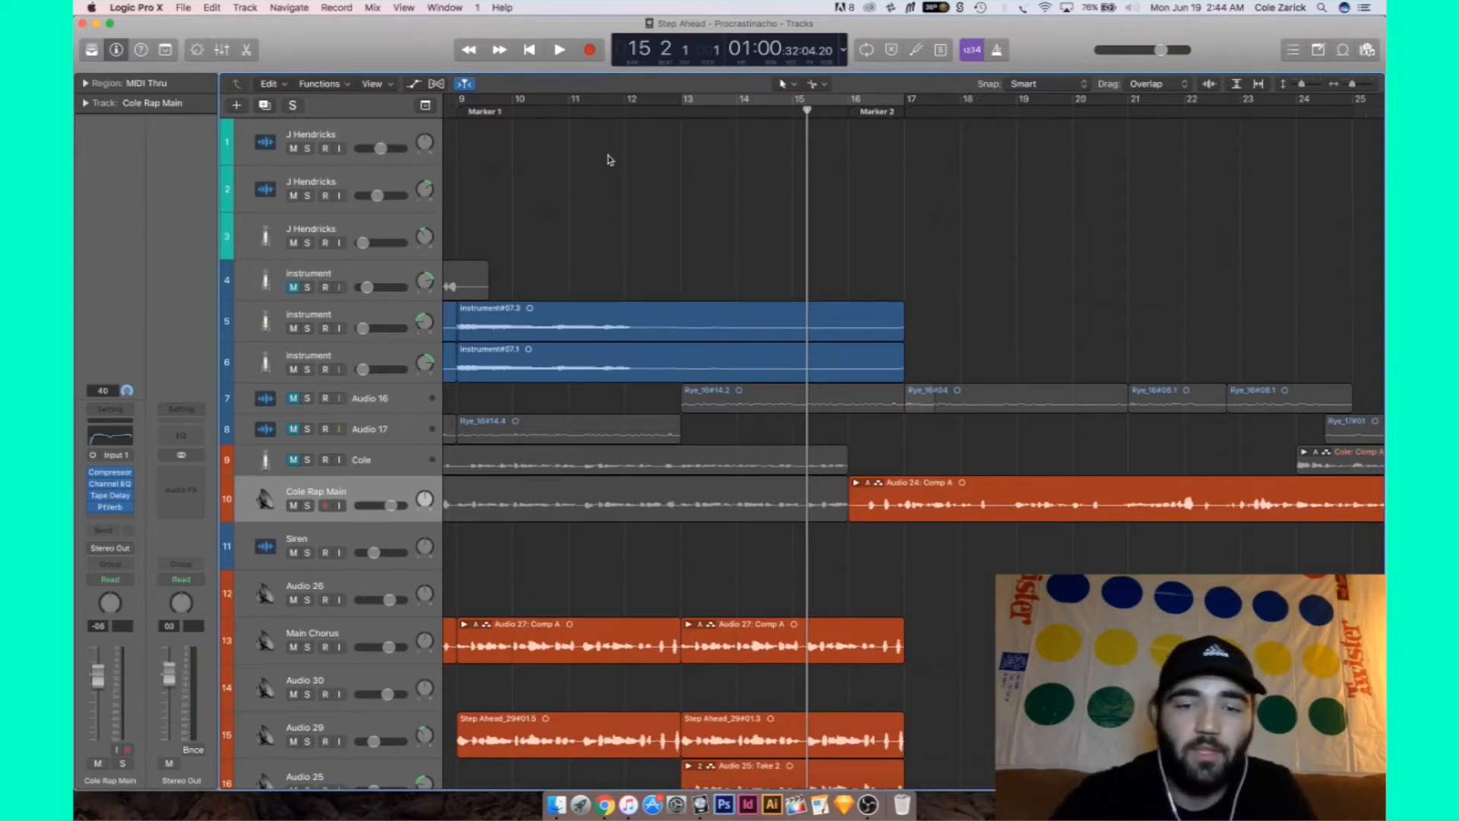
Switch to the SoundCloud page in the browser, listen briefly to the One Step Ahead track, and return to Logic Pro X
{"action": "key", "text": "ctrl+Right"}
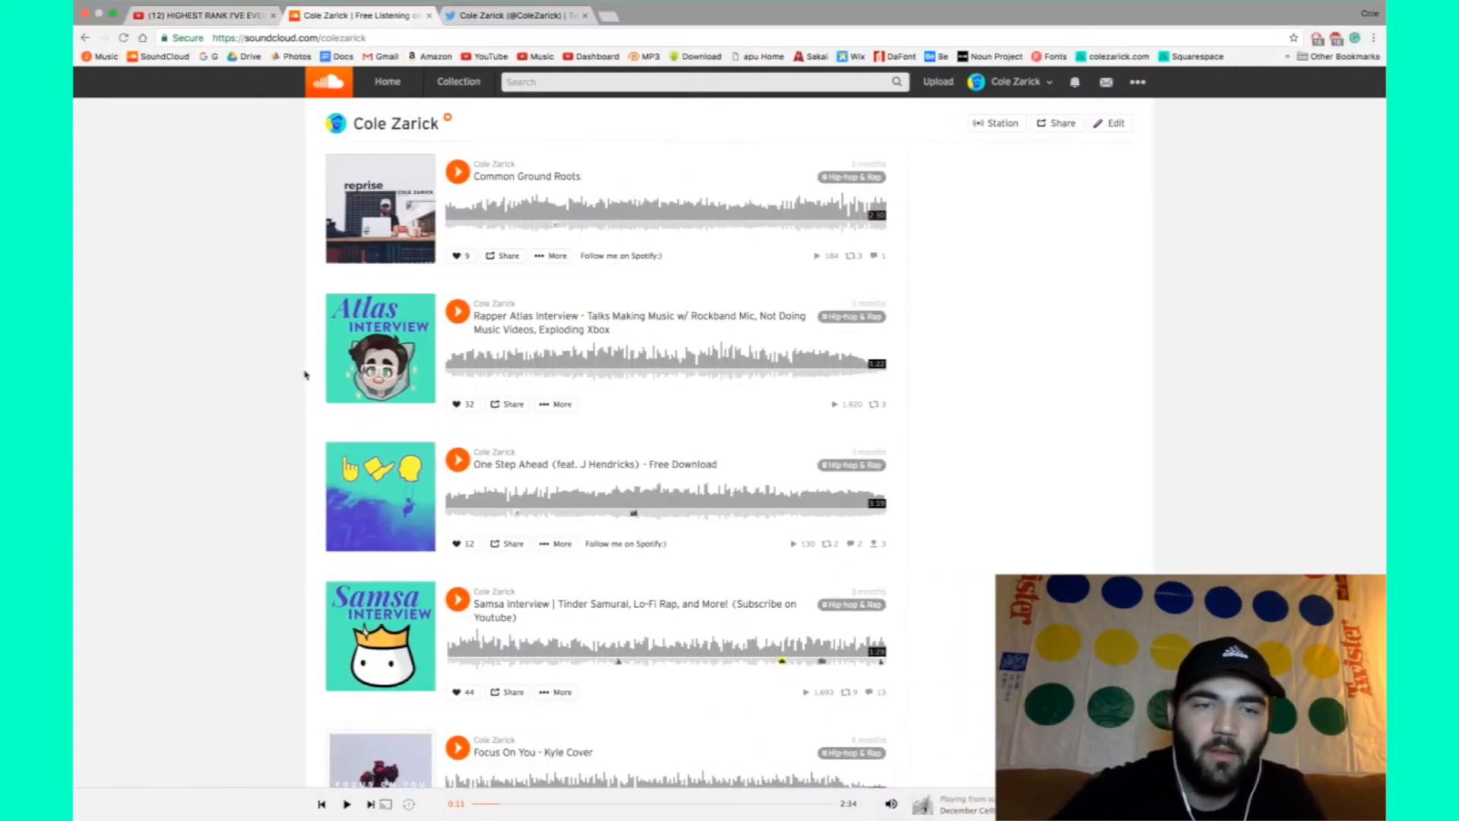
{"action": "left_click", "coordinate": [461, 464]}
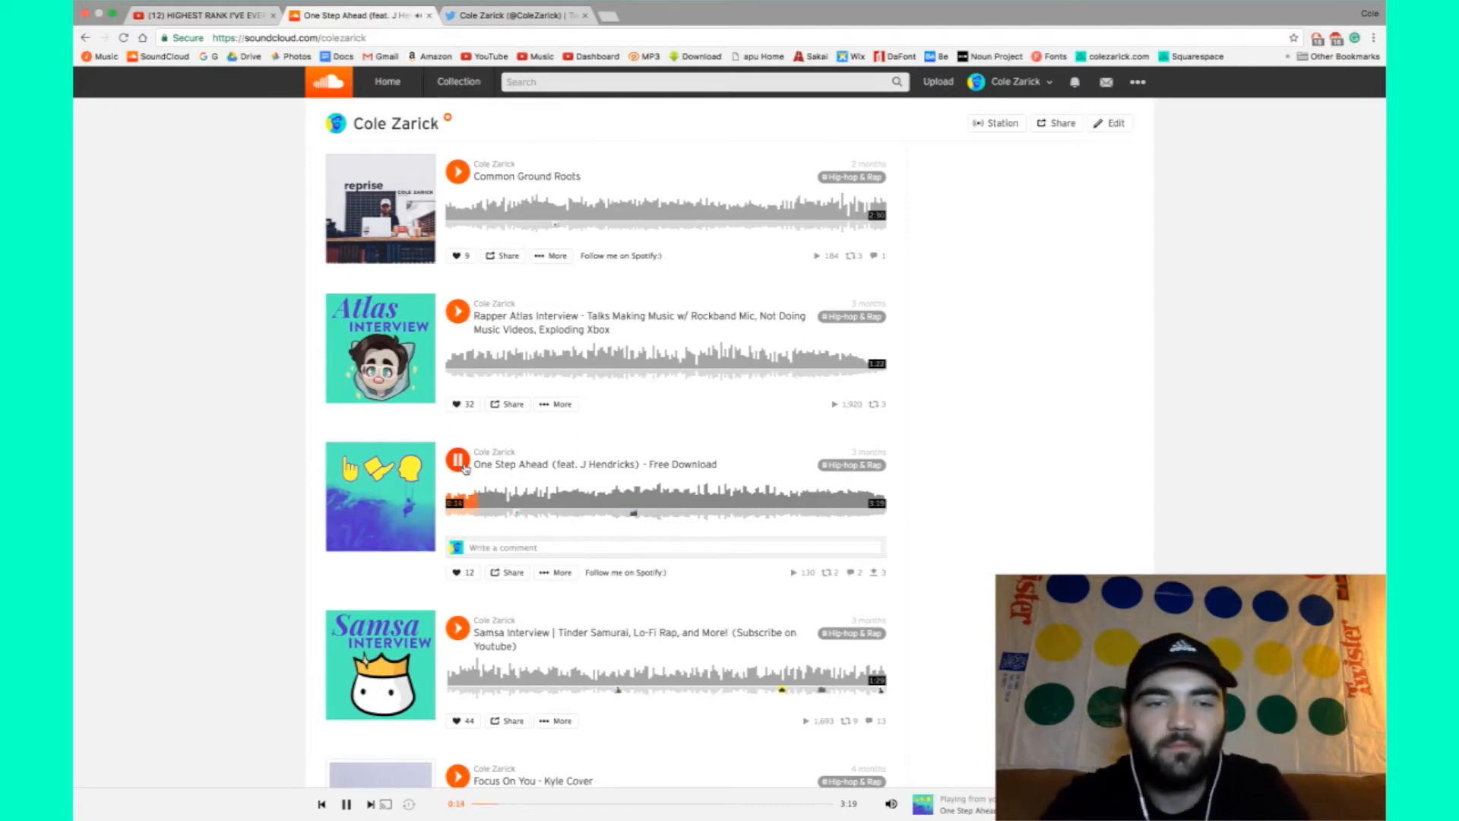
{"action": "left_click", "coordinate": [465, 468]}
{"action": "key", "text": "ctrl+Left"}
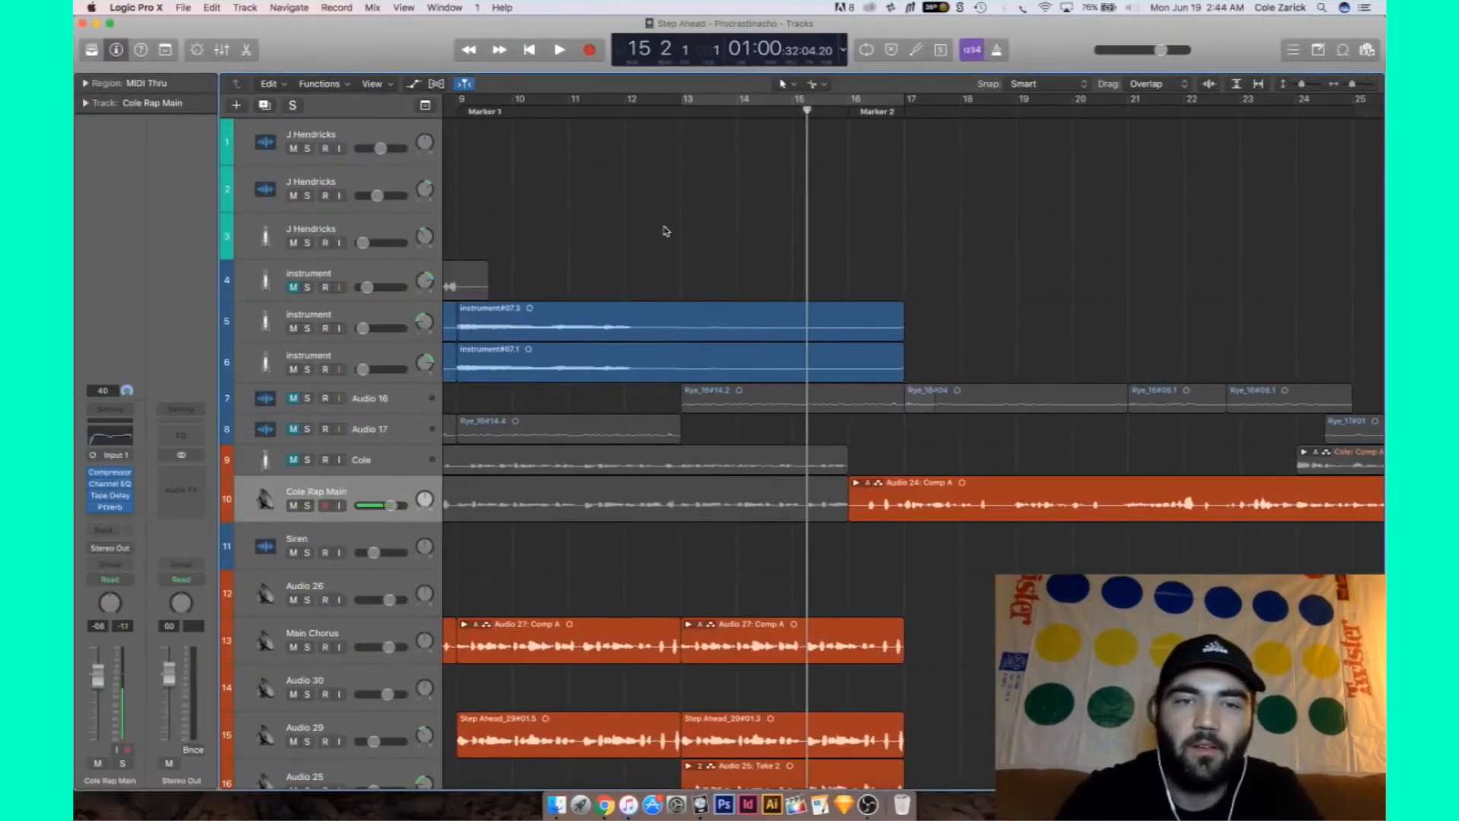
Play the project from its beginning and briefly toggle solo on instrument track 5
{"action": "scroll", "coordinate": [666, 231], "scroll_direction": "left", "scroll_amount": 10}
{"action": "key", "text": "Return"}
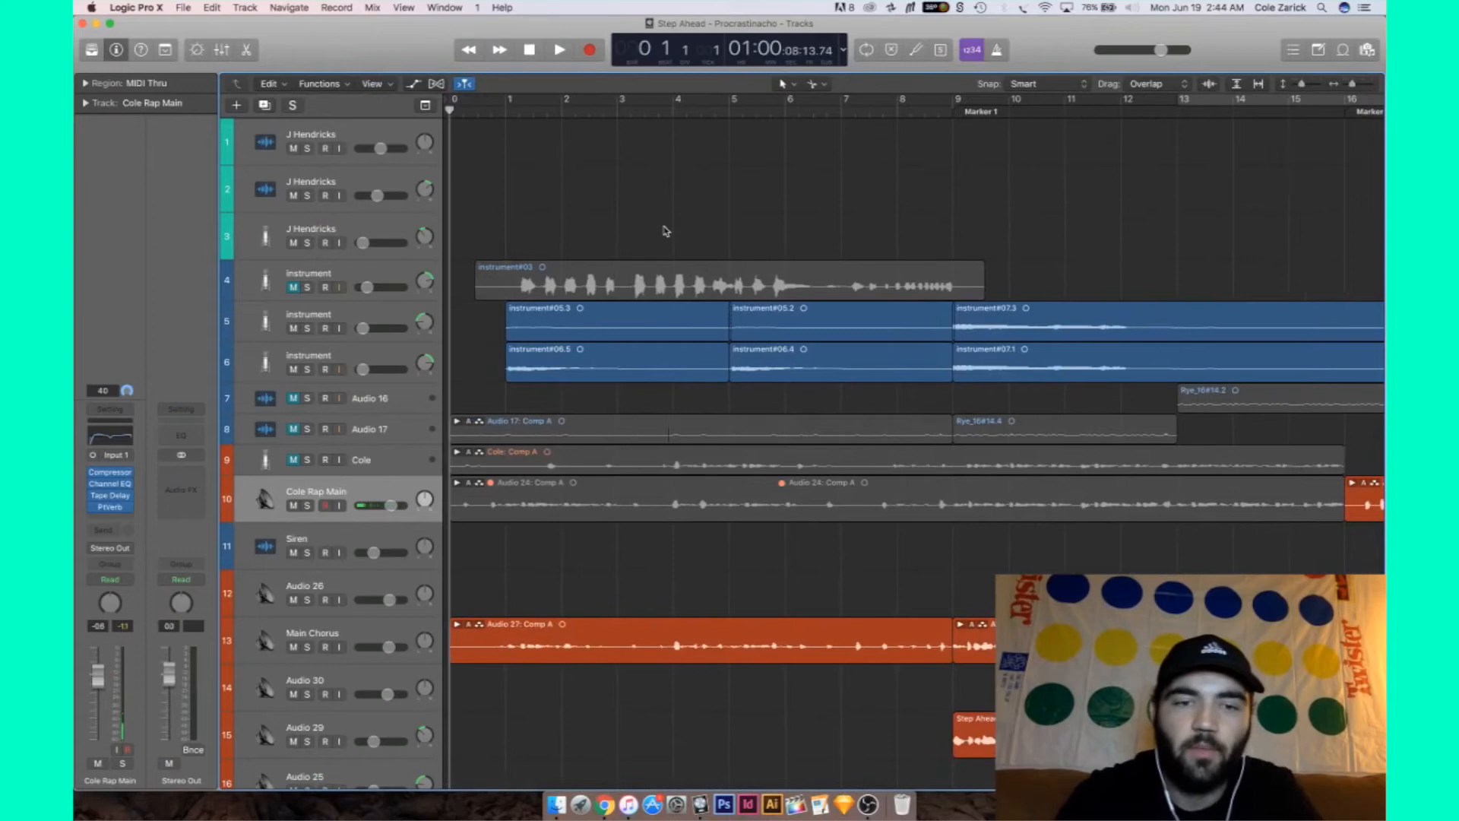
{"action": "key", "text": "space"}
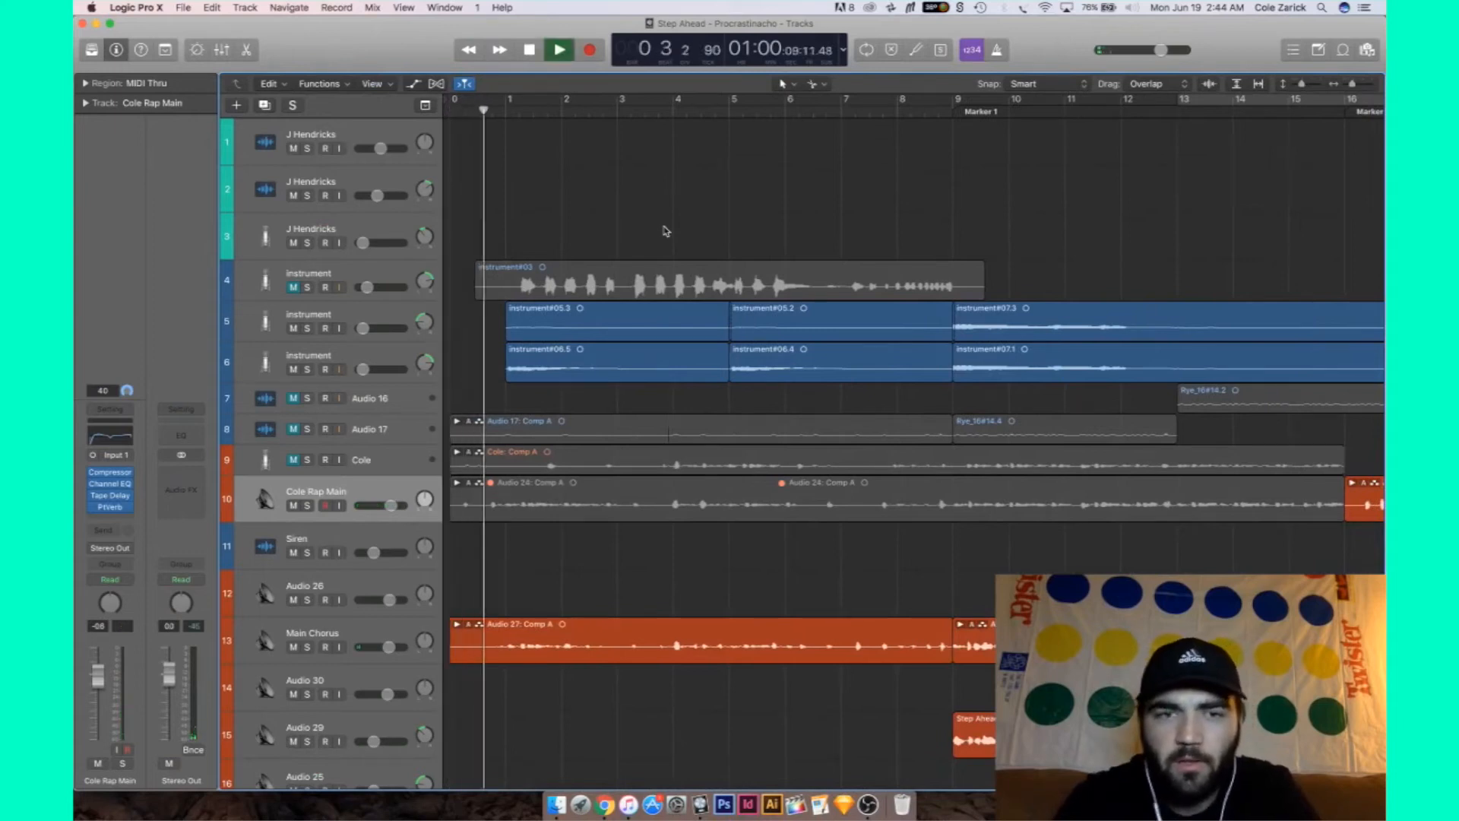
{"action": "left_click", "coordinate": [307, 328]}
{"action": "left_click", "coordinate": [307, 328]}
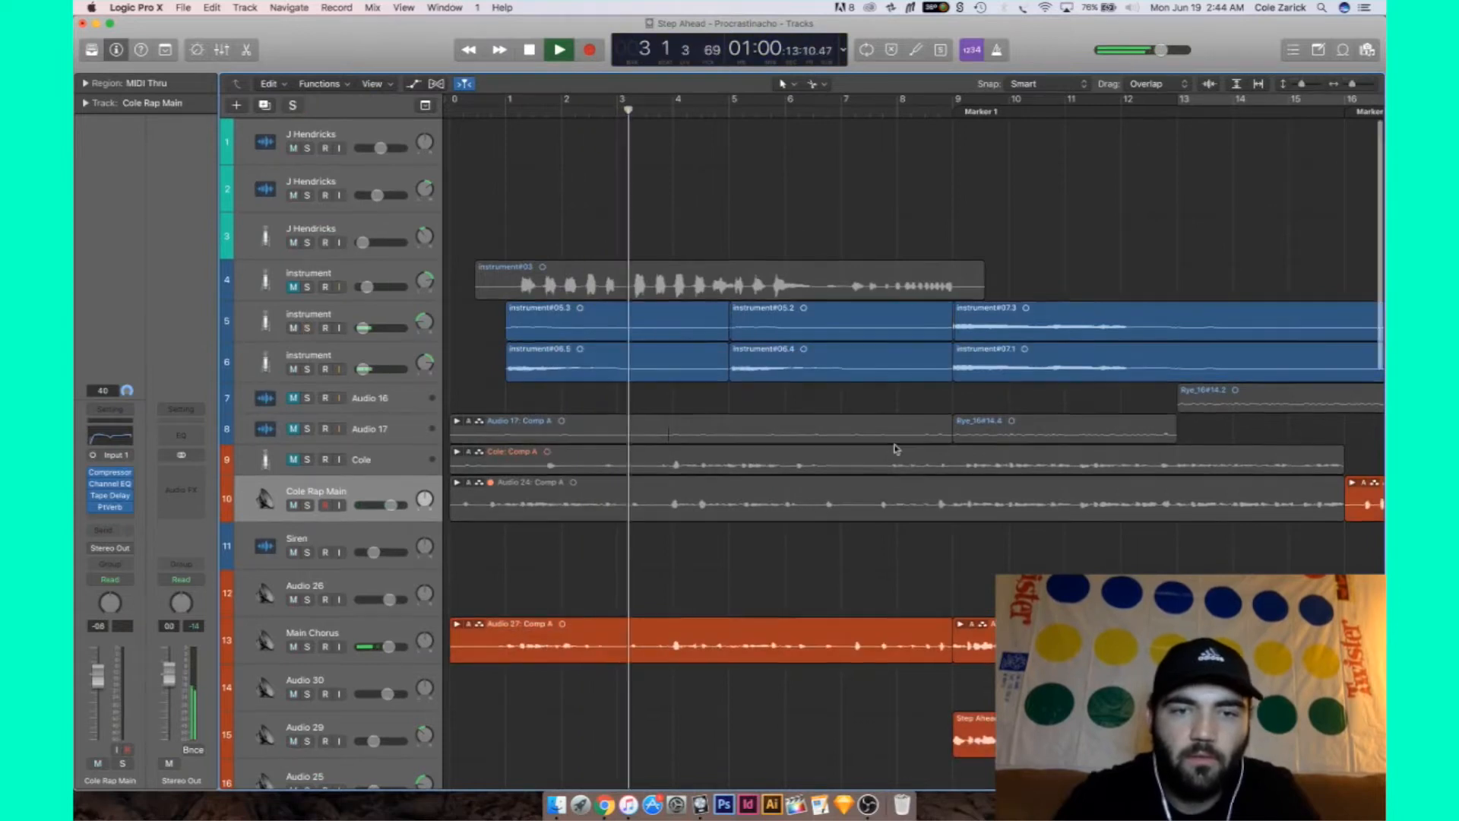
Solo the Eastern Solo track (track 54) during playback
{"action": "scroll", "coordinate": [895, 449], "scroll_direction": "down", "scroll_amount": 15}
{"action": "scroll", "coordinate": [895, 449], "scroll_direction": "down", "scroll_amount": 3}
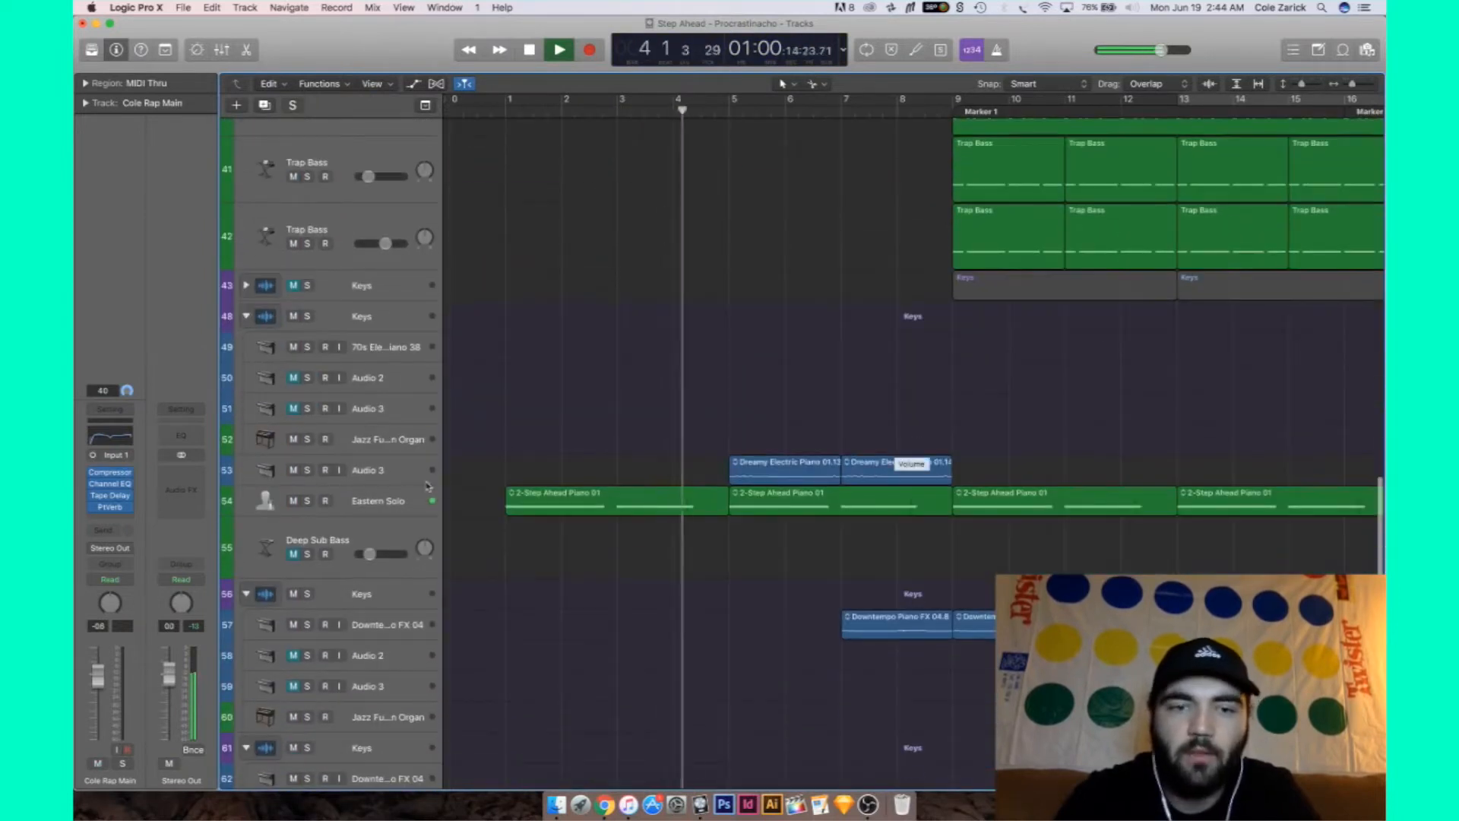
{"action": "left_click", "coordinate": [307, 501]}
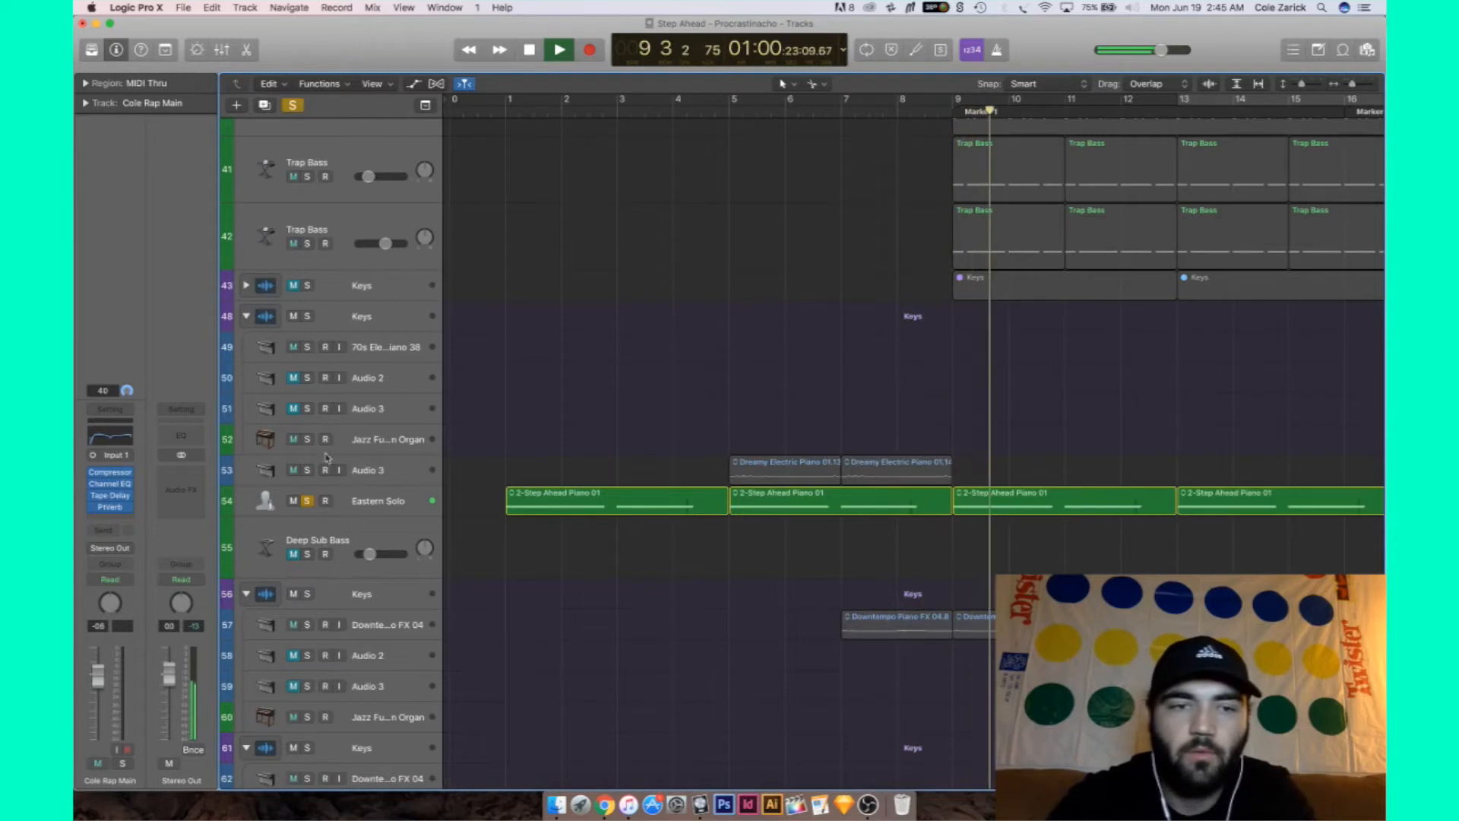
{"action": "left_click", "coordinate": [307, 501]}
{"action": "left_click", "coordinate": [307, 501]}
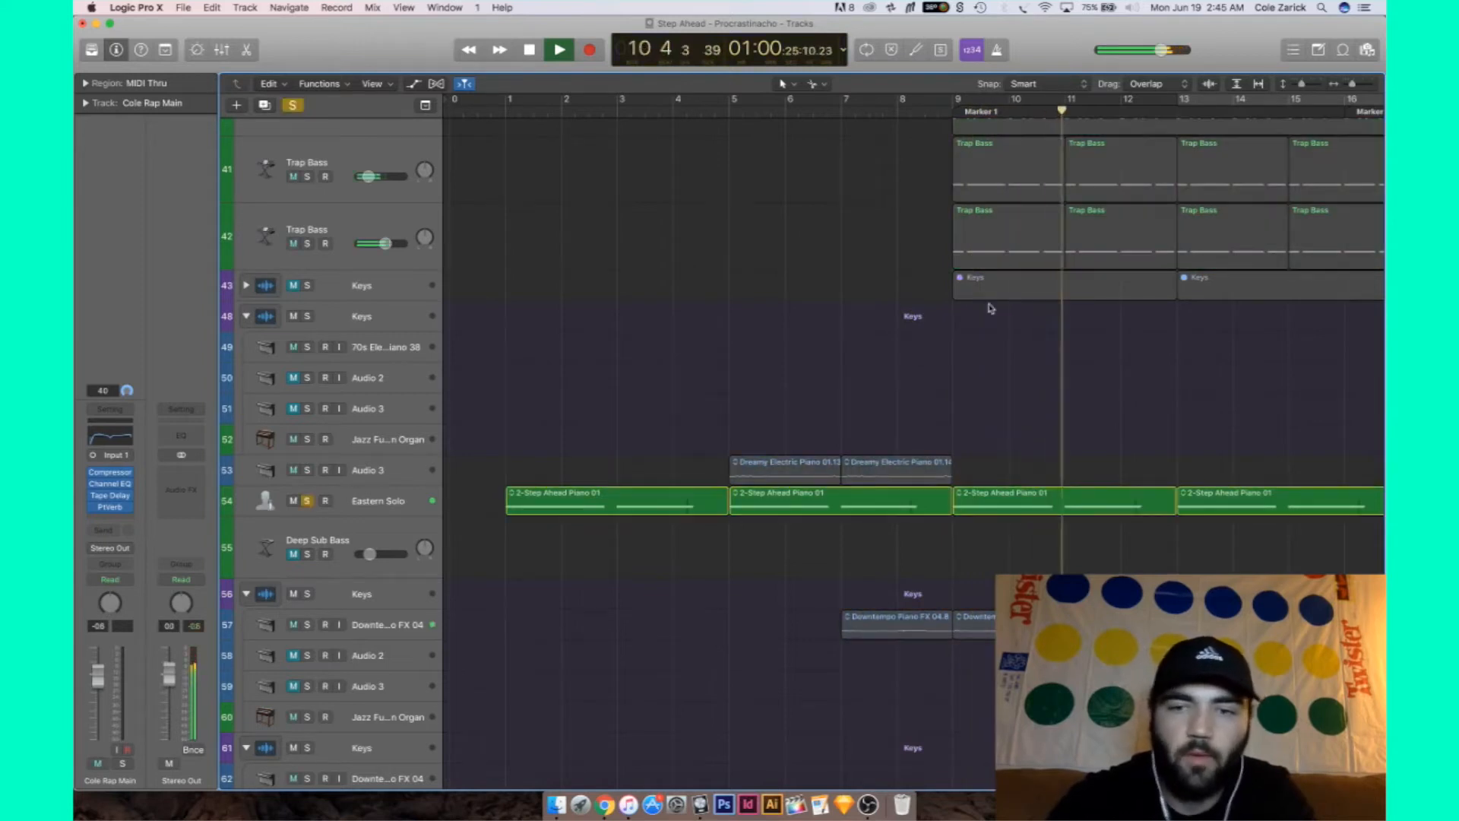
Solo track 49, the 70s electric piano in the Keys stack, as well and raise the master volume slightly
{"action": "scroll", "coordinate": [316, 425], "scroll_direction": "right", "scroll_amount": 5}
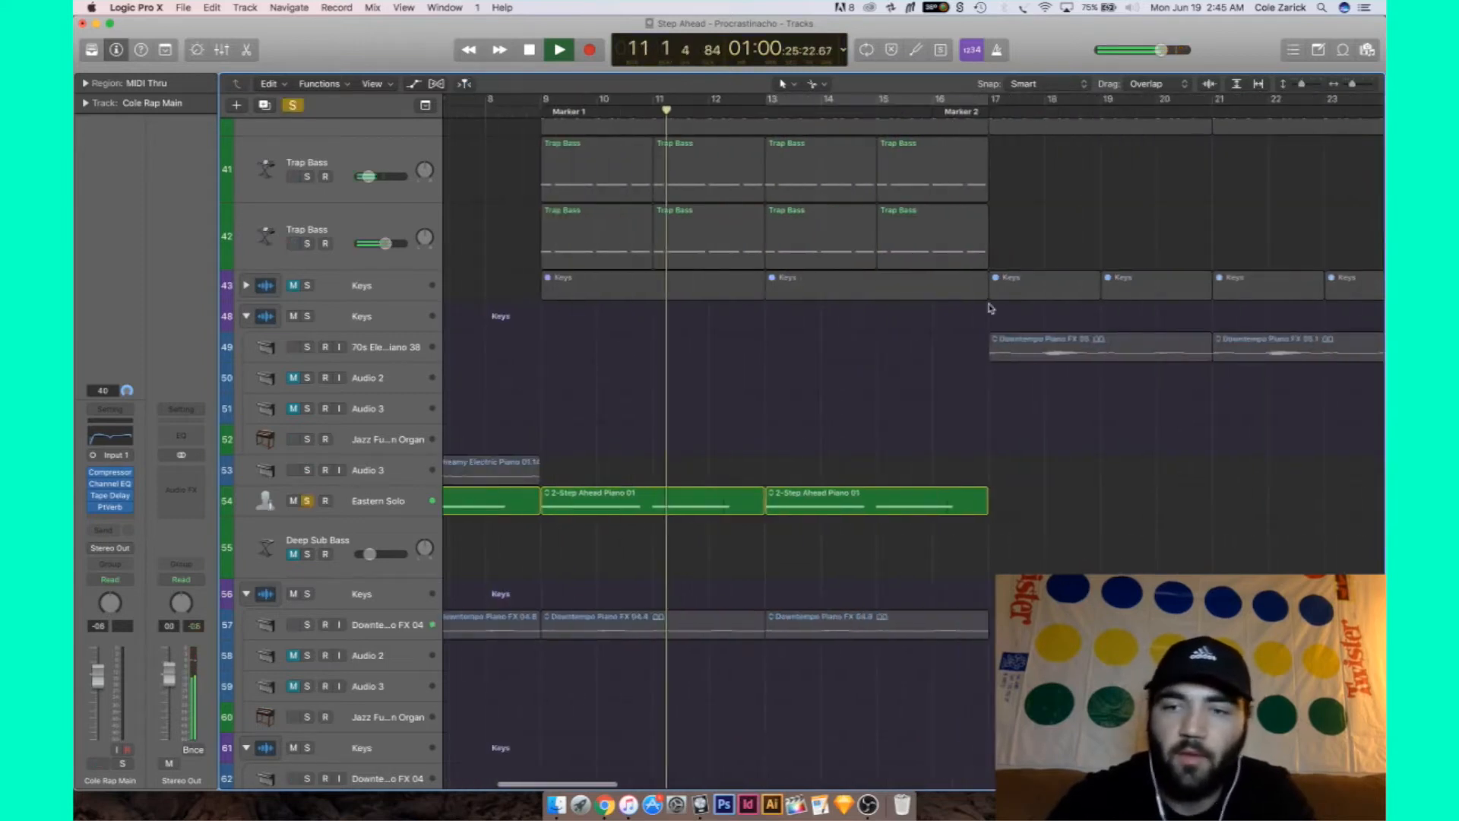
{"action": "left_click", "coordinate": [307, 347]}
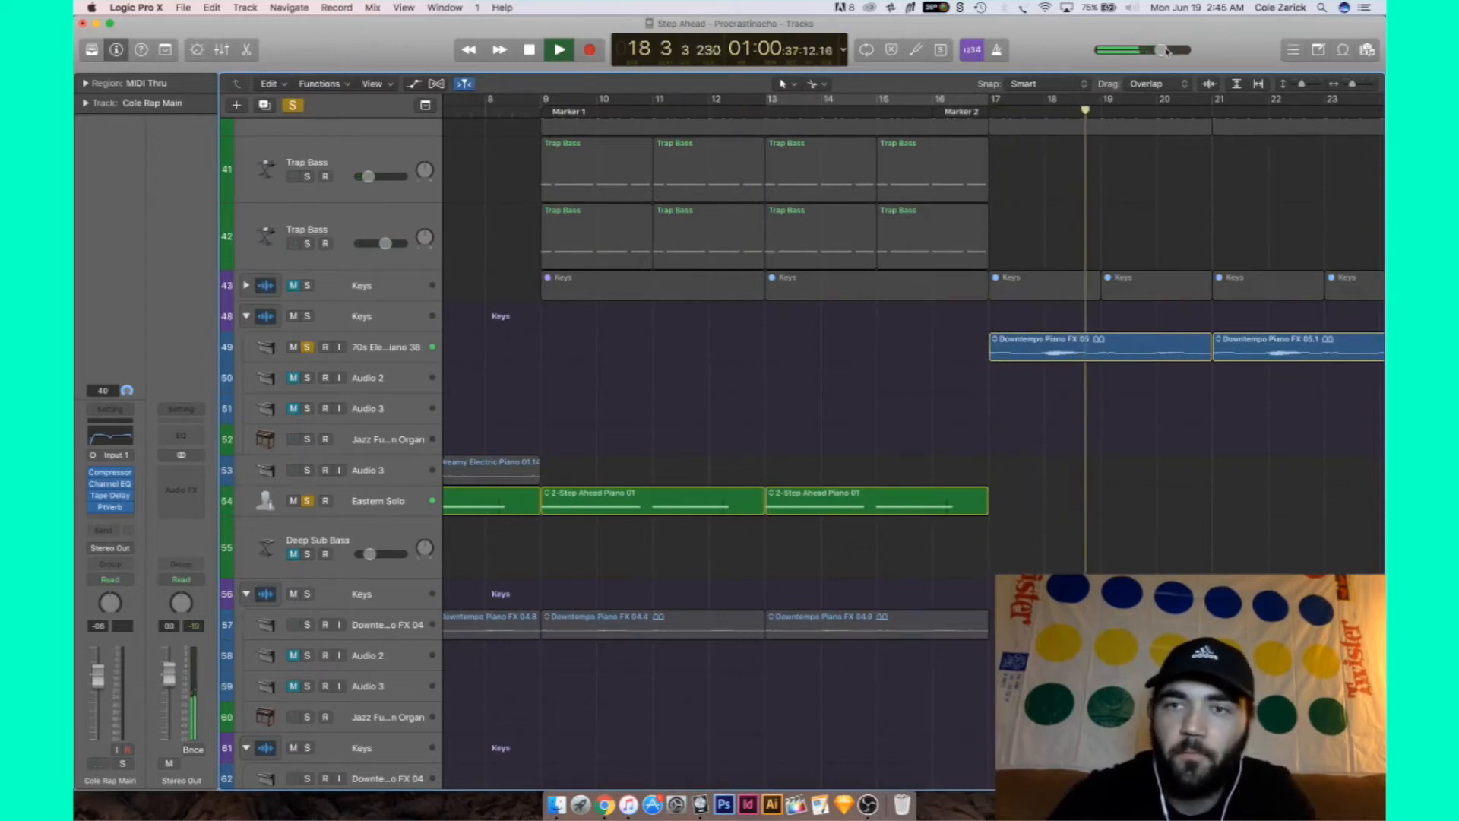
{"action": "mouse_move", "coordinate": [1161, 50]}
{"action": "left_mouse_down"}
{"action": "mouse_move", "coordinate": [1201, 54]}
{"action": "mouse_move", "coordinate": [1186, 53]}
{"action": "left_mouse_up"}
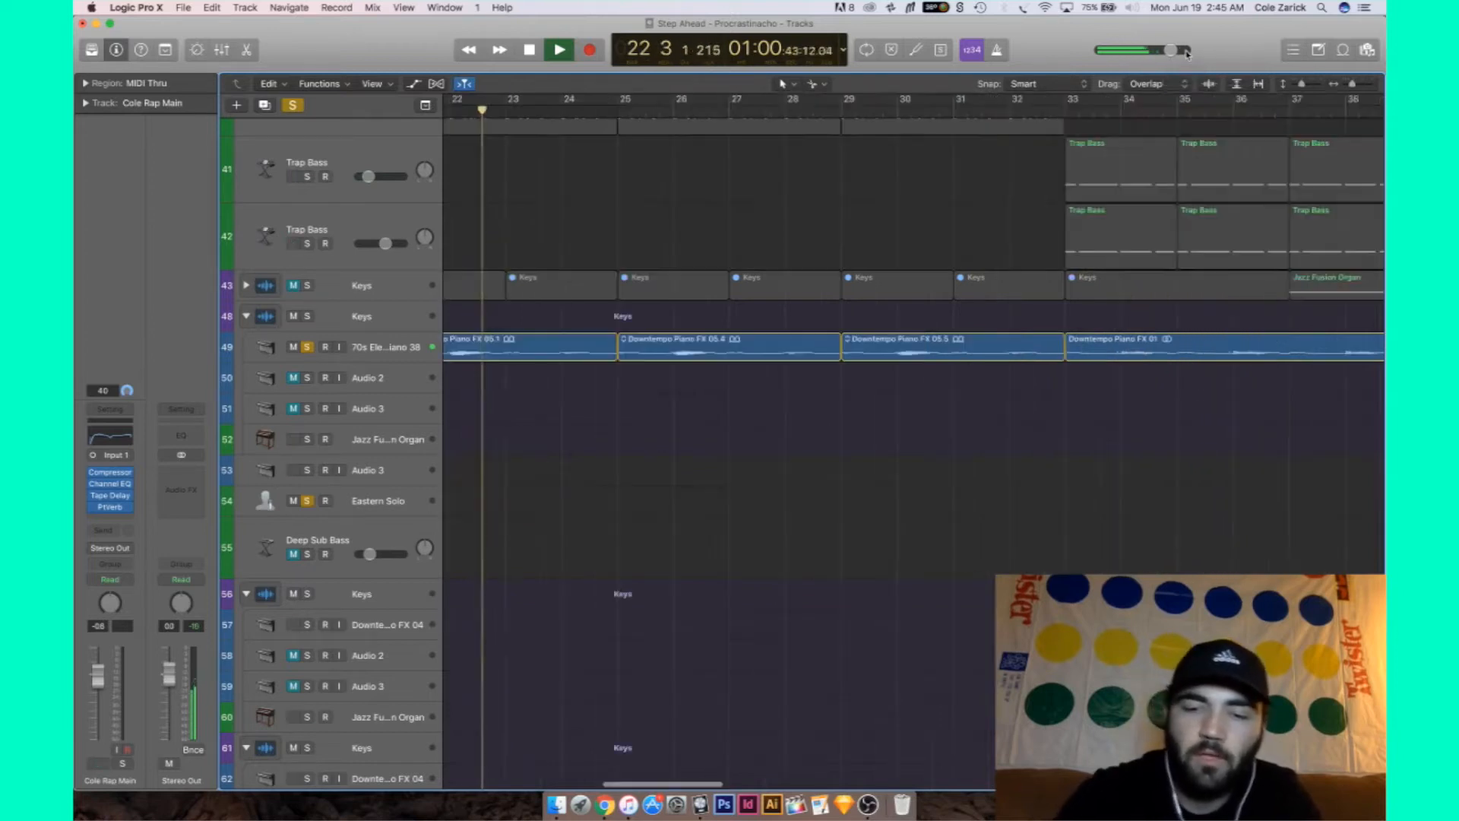
Stop playback with the playhead at bar 1 and select the Eastern Solo track
{"action": "key", "text": "space"}
{"action": "key", "text": "Return"}
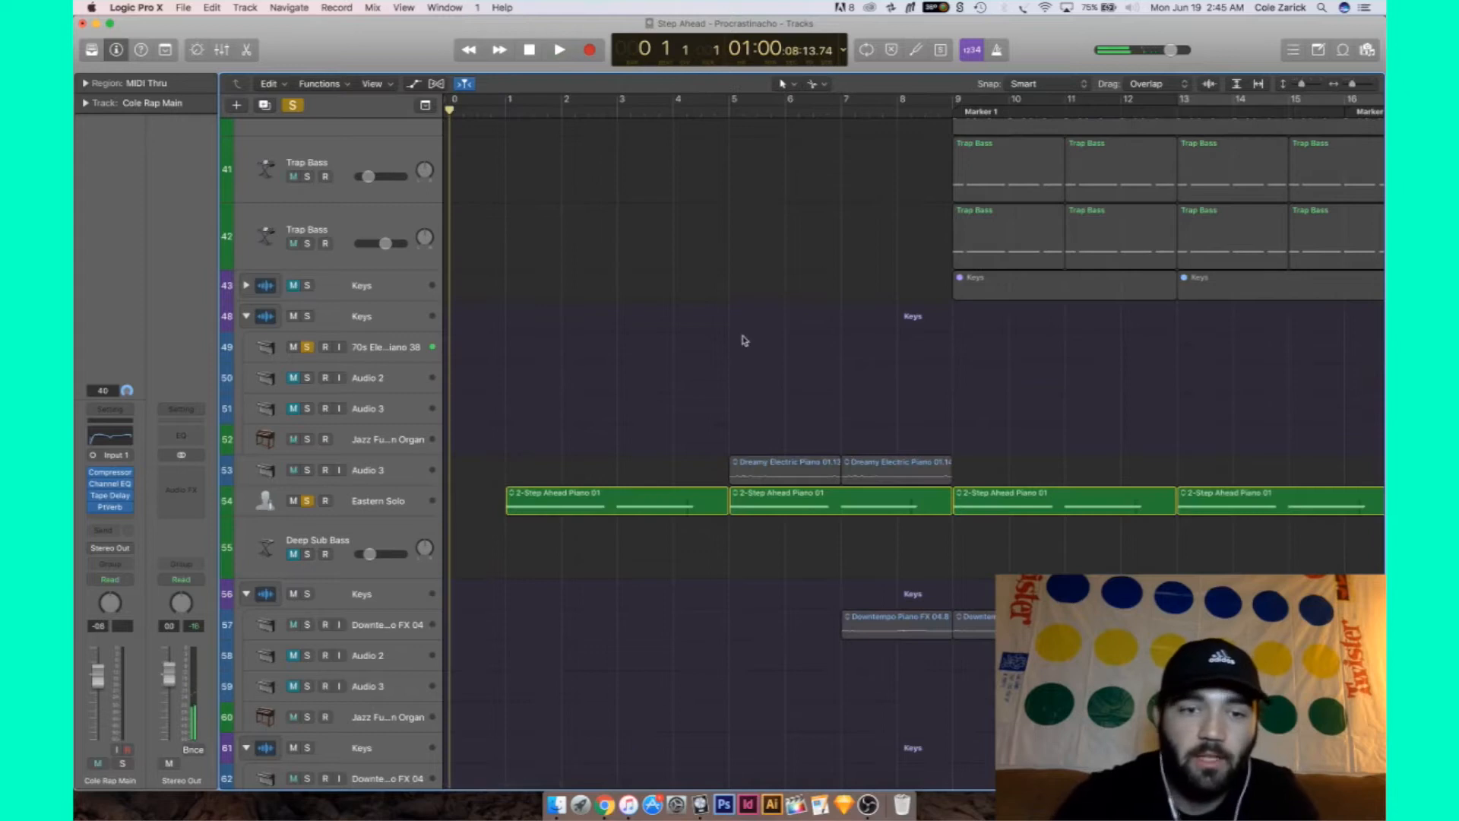
{"action": "left_click", "coordinate": [505, 110]}
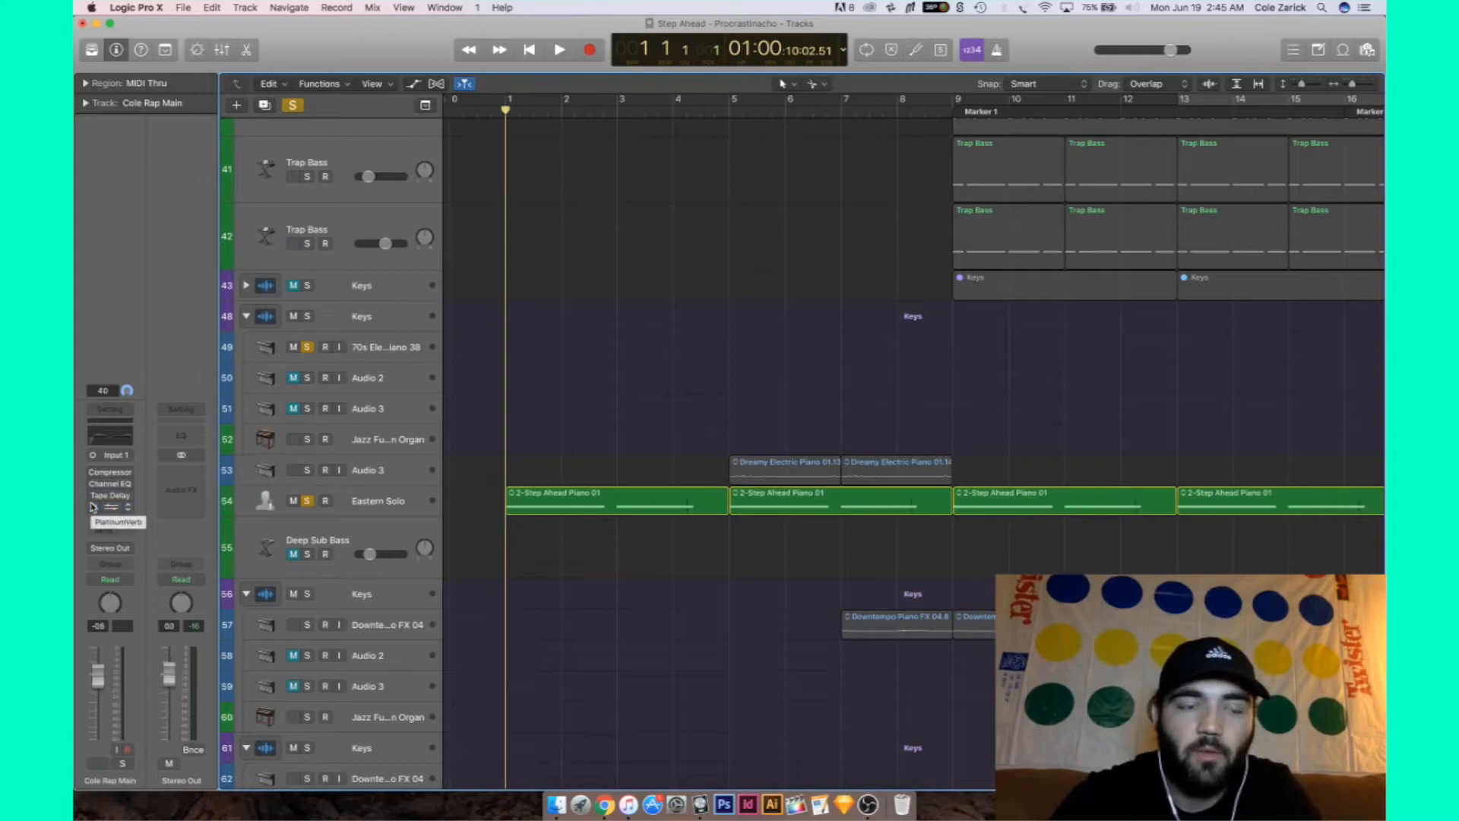
{"action": "left_click", "coordinate": [384, 504]}
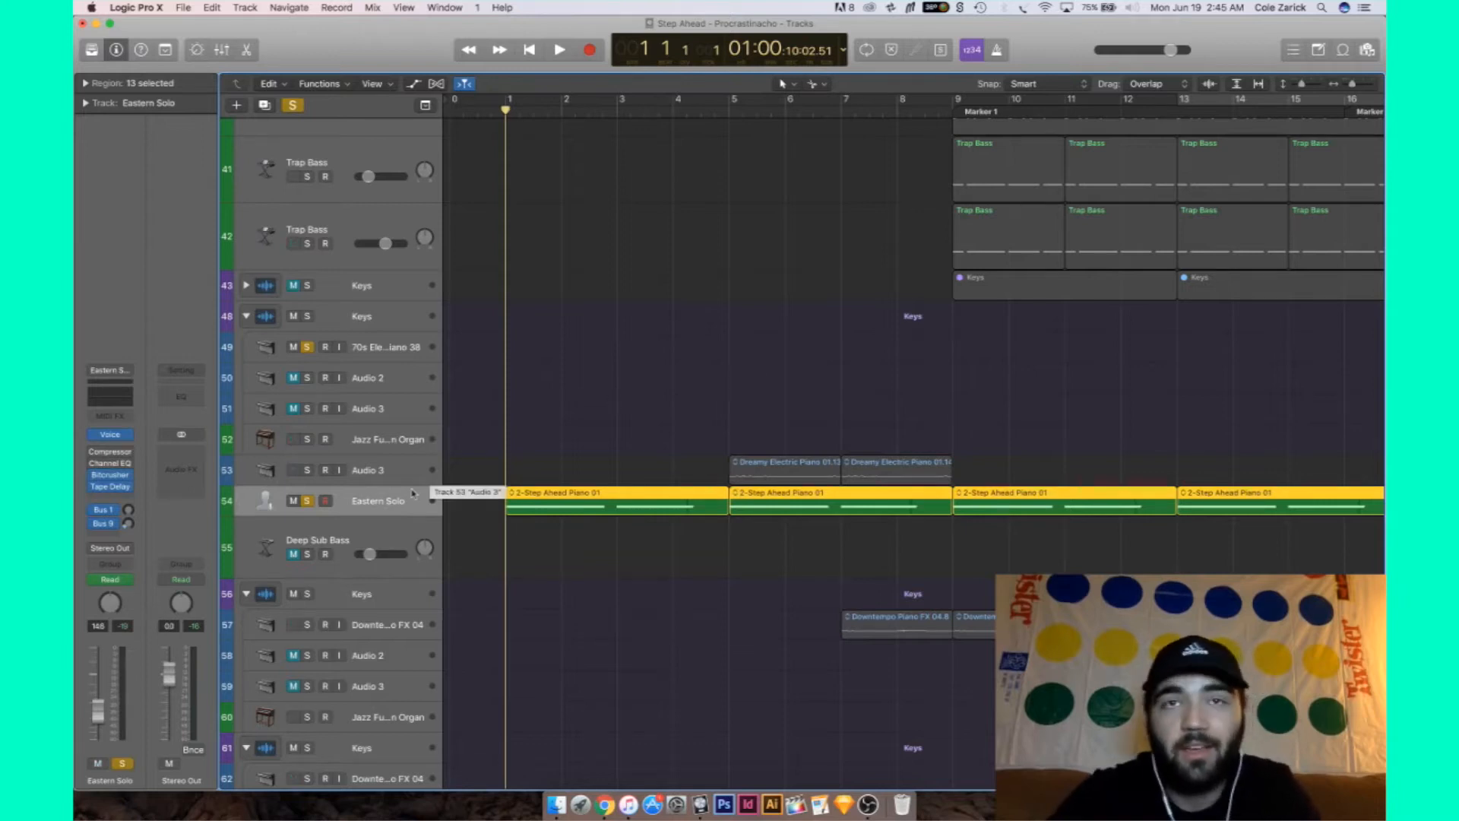
Examine the plug-in list of the Eastern Solo track's empty effect slot, including the Channel EQ options
{"action": "left_click", "coordinate": [104, 498]}
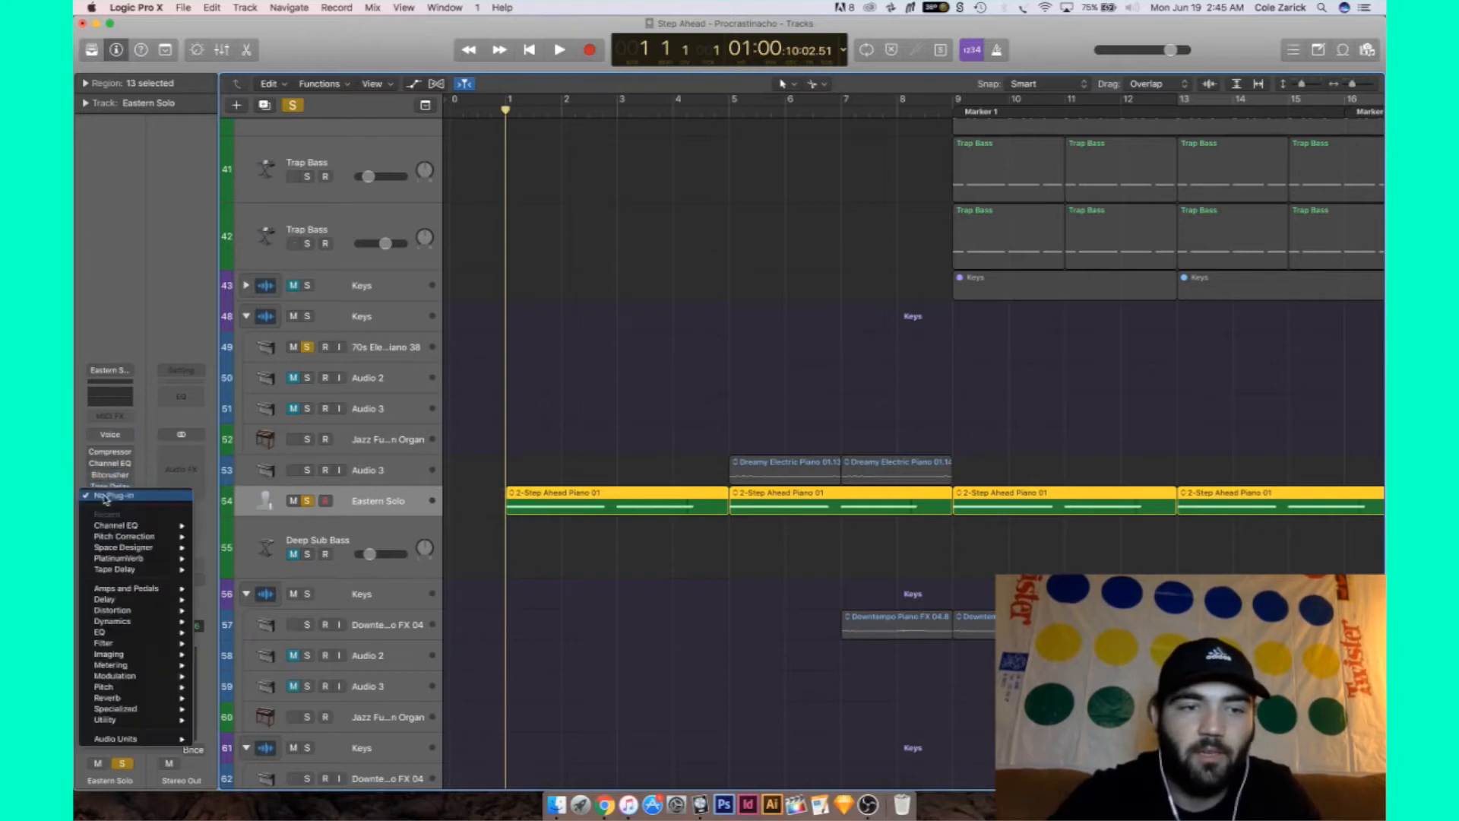
{"action": "left_click", "coordinate": [119, 276]}
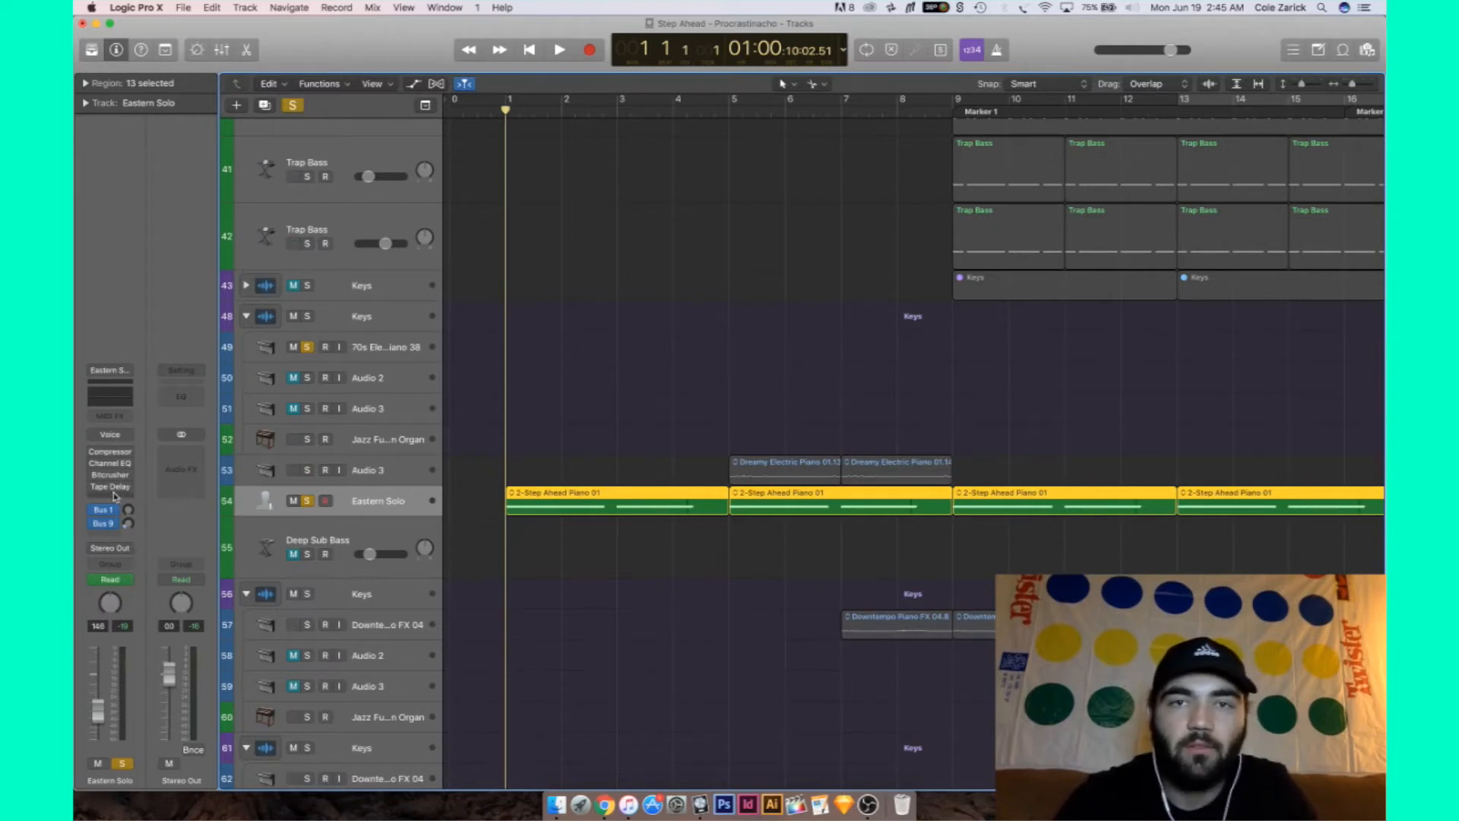
{"action": "mouse_move", "coordinate": [94, 490]}
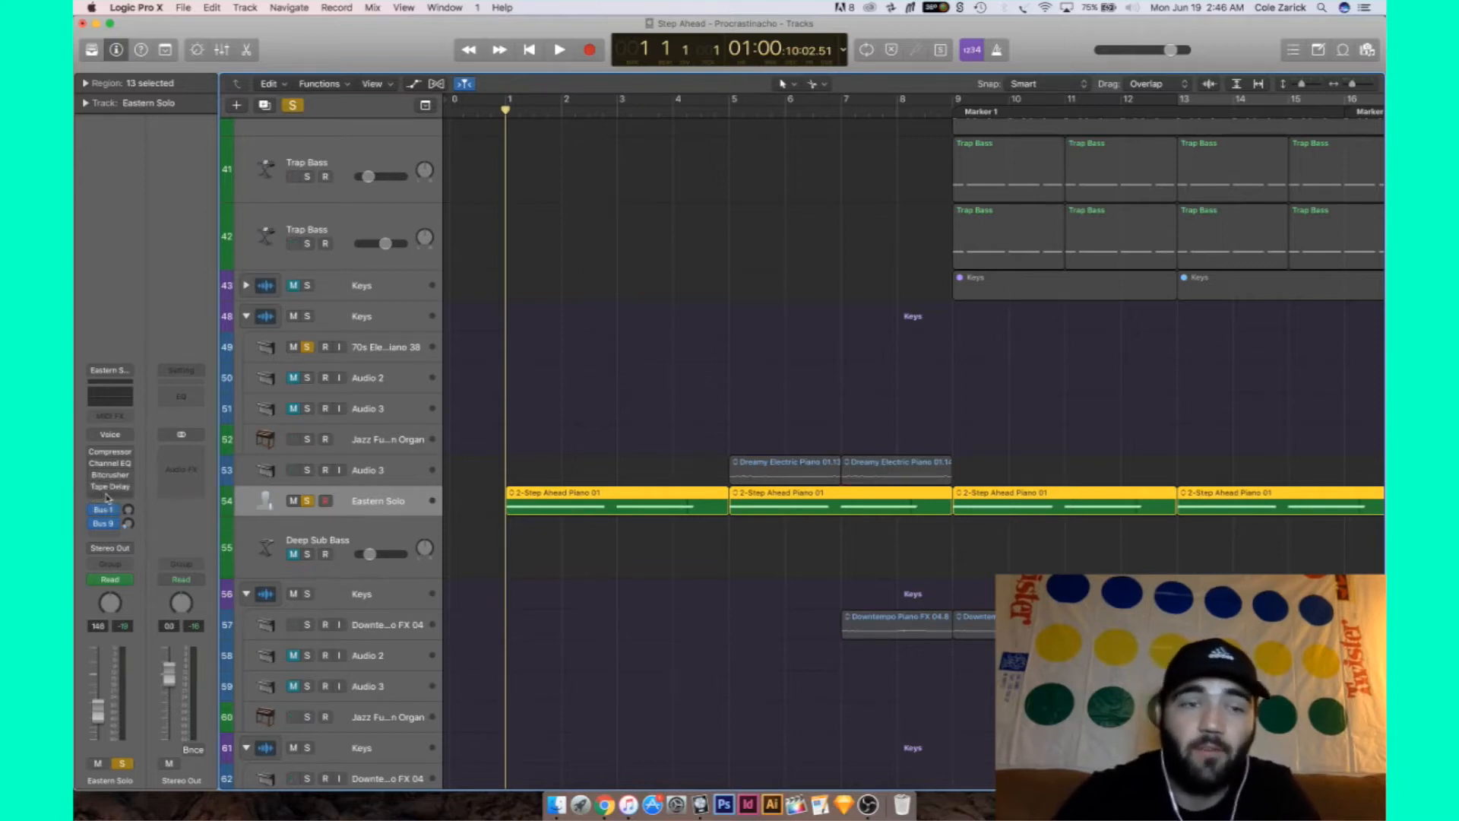
{"action": "left_click", "coordinate": [107, 497]}
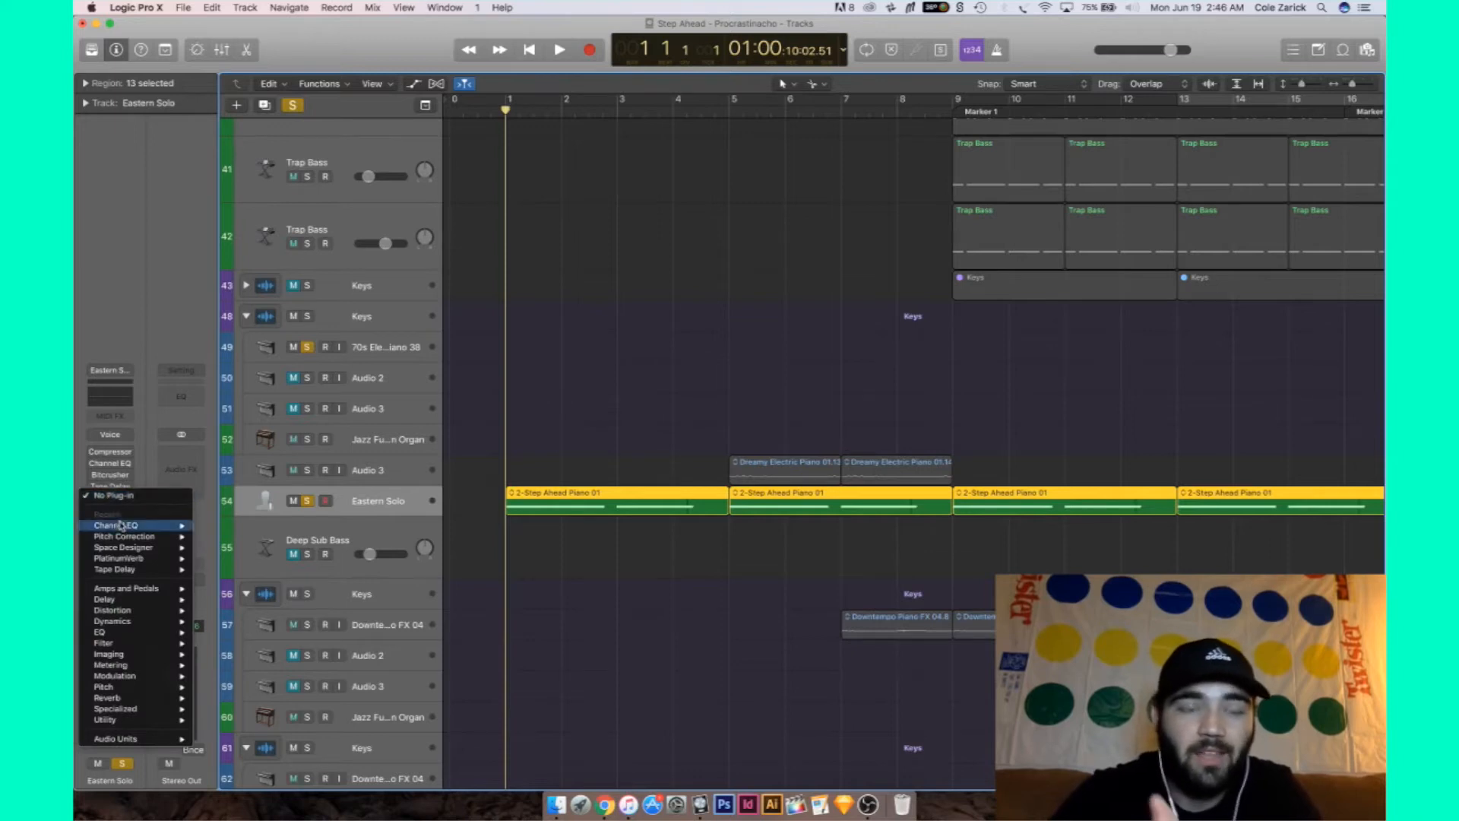
{"action": "mouse_move", "coordinate": [125, 526]}
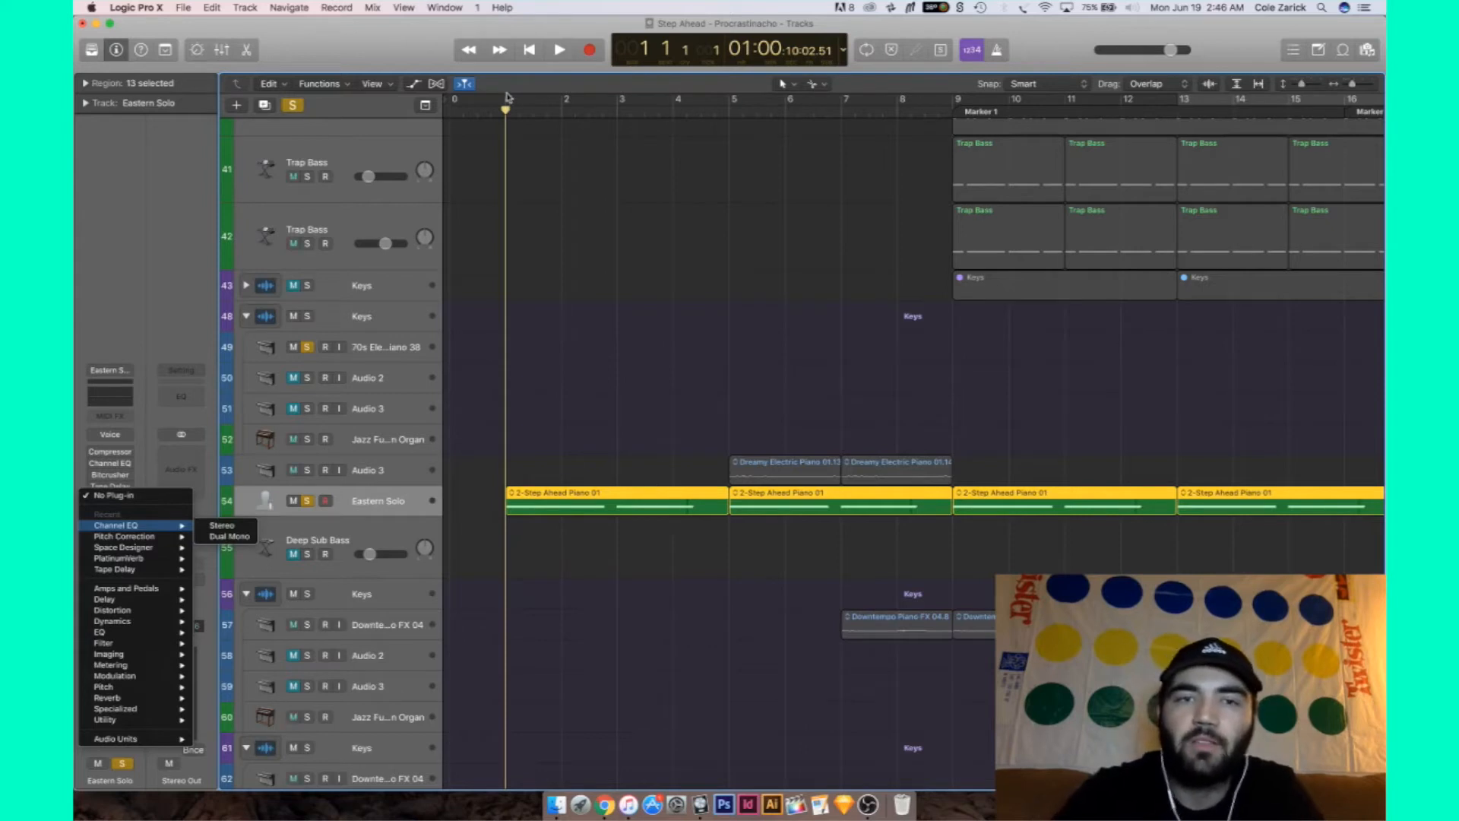
{"action": "left_click", "coordinate": [535, 99]}
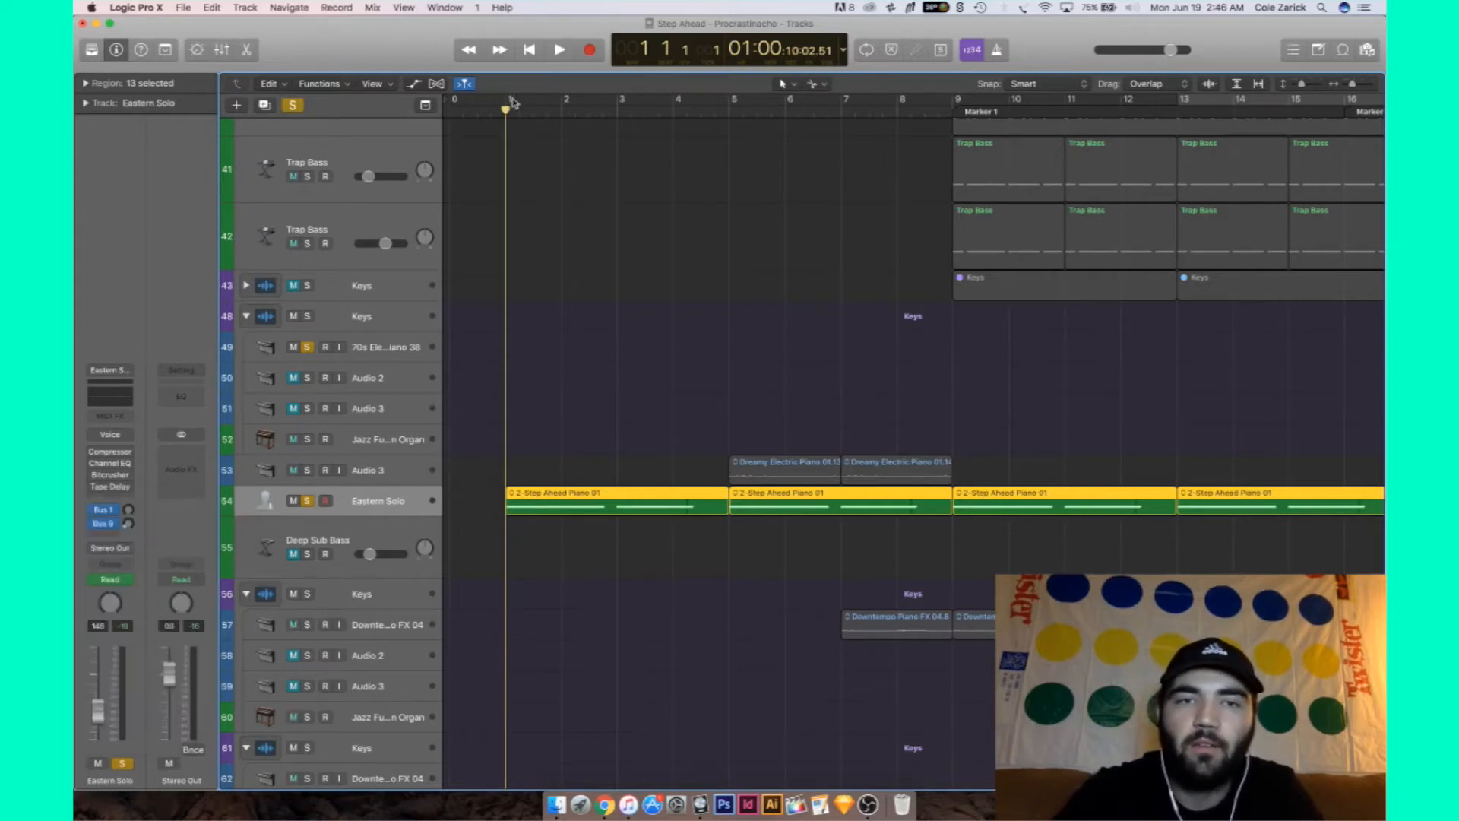
Set a seven-bar cycle range starting at bar 1 and turn cycle mode off again
{"action": "left_click_drag", "start_coordinate": [512, 102], "coordinate": [896, 99]}
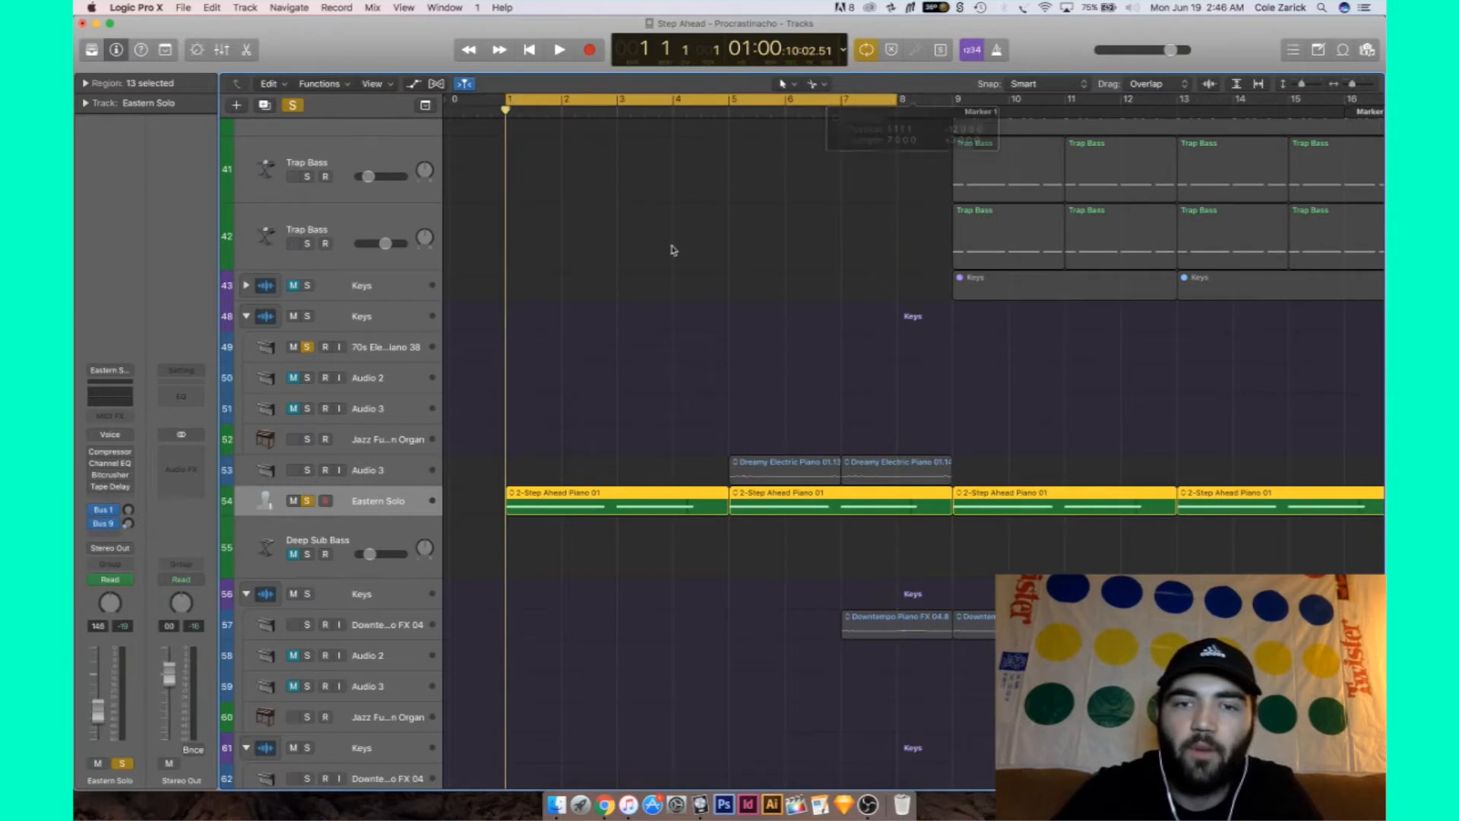
{"action": "left_click", "coordinate": [868, 53]}
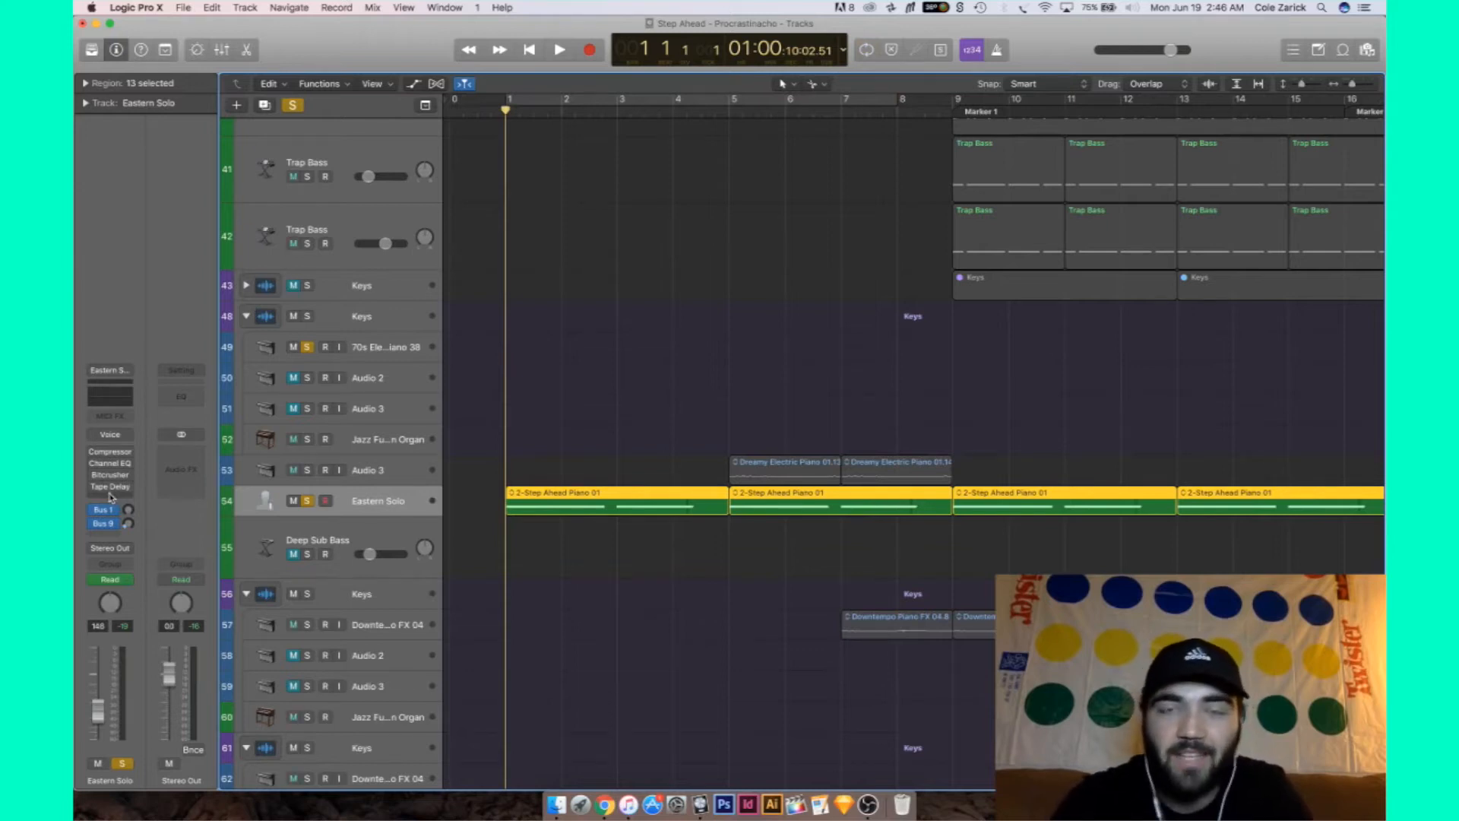
Examine the Amps and Pedals effects available for the Eastern Solo track's empty effect slot
{"action": "left_click", "coordinate": [110, 497]}
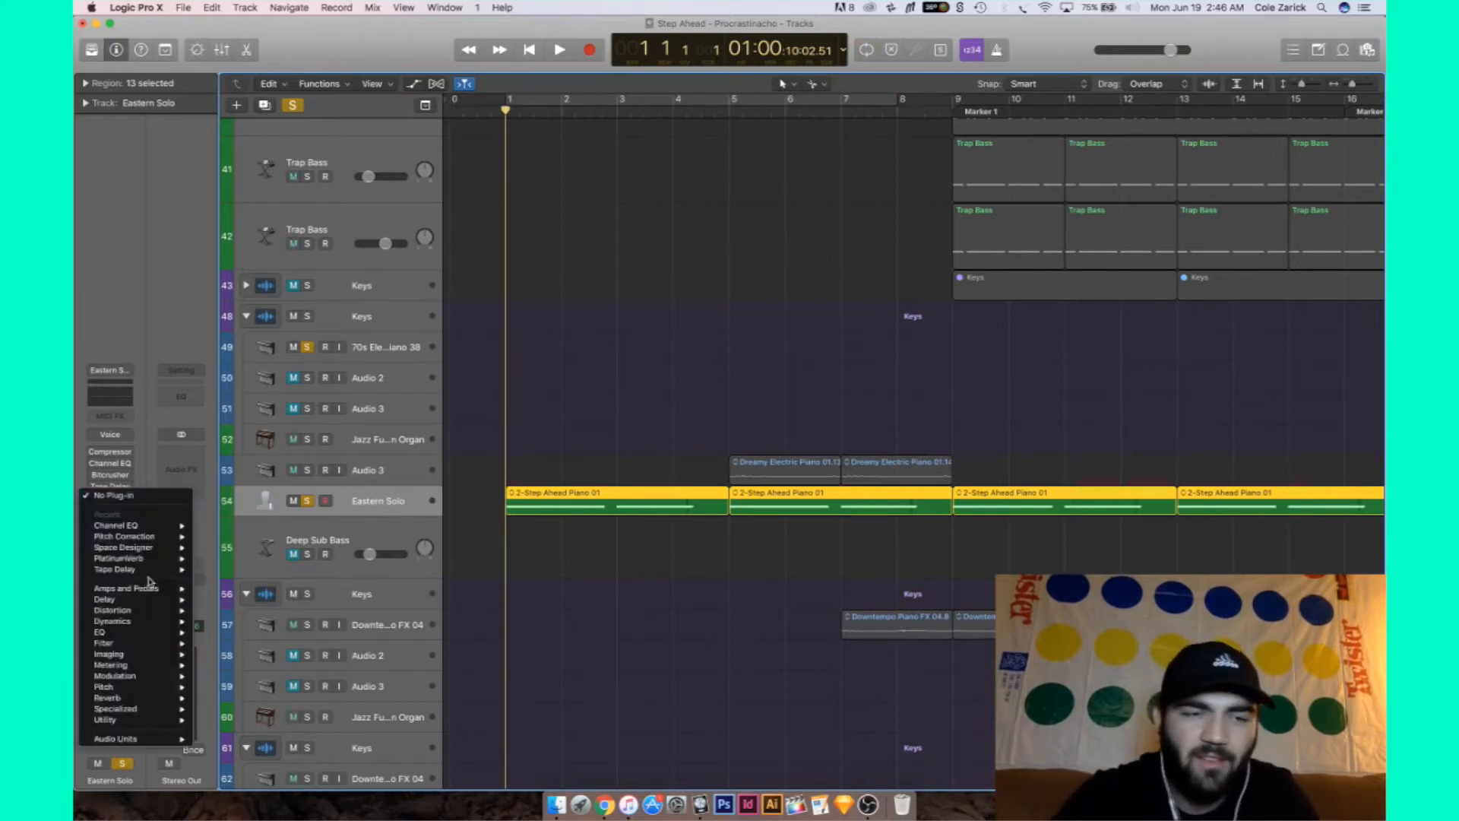
{"action": "mouse_move", "coordinate": [123, 593]}
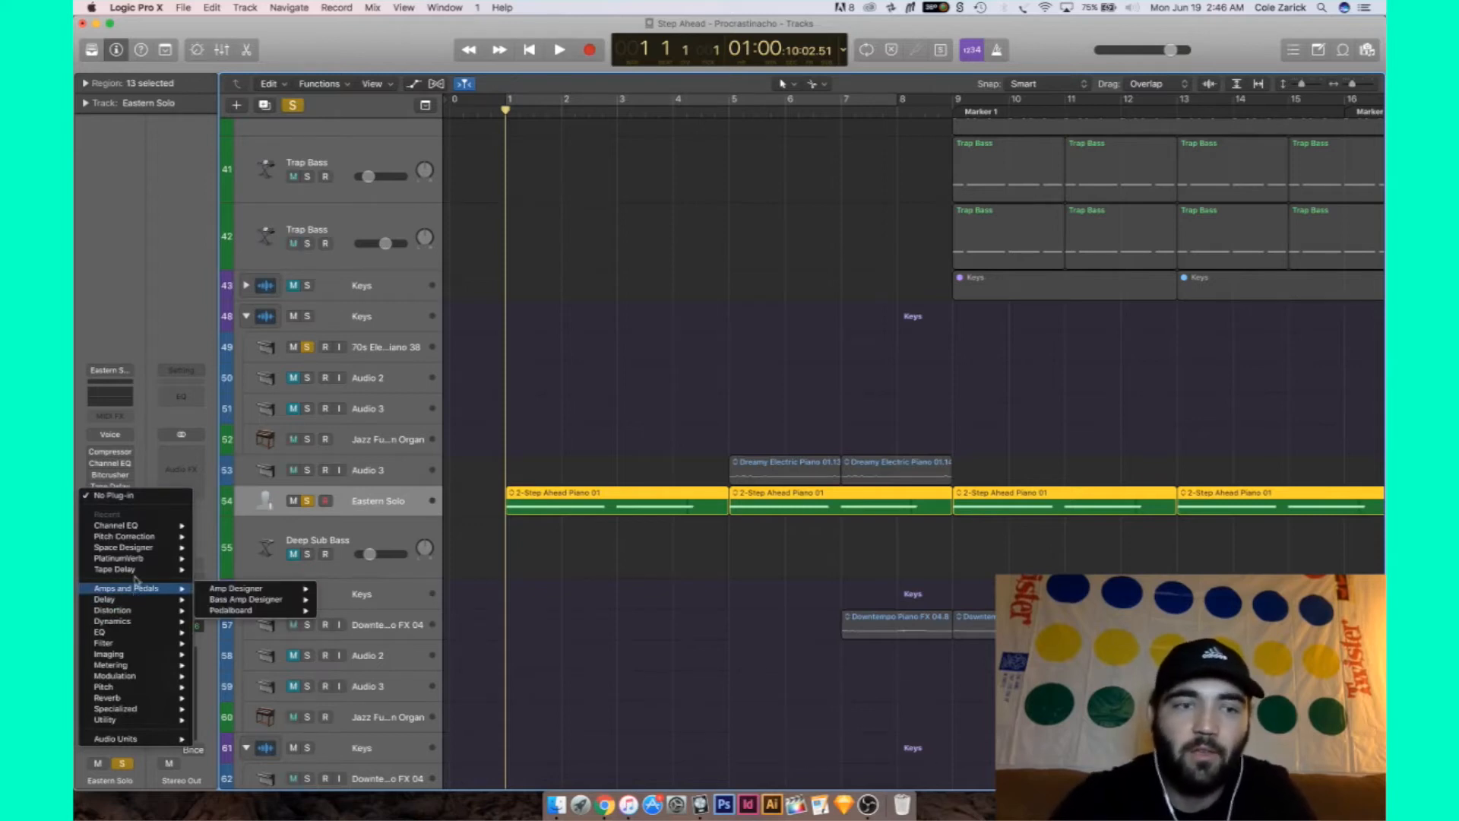
{"action": "left_click", "coordinate": [135, 465]}
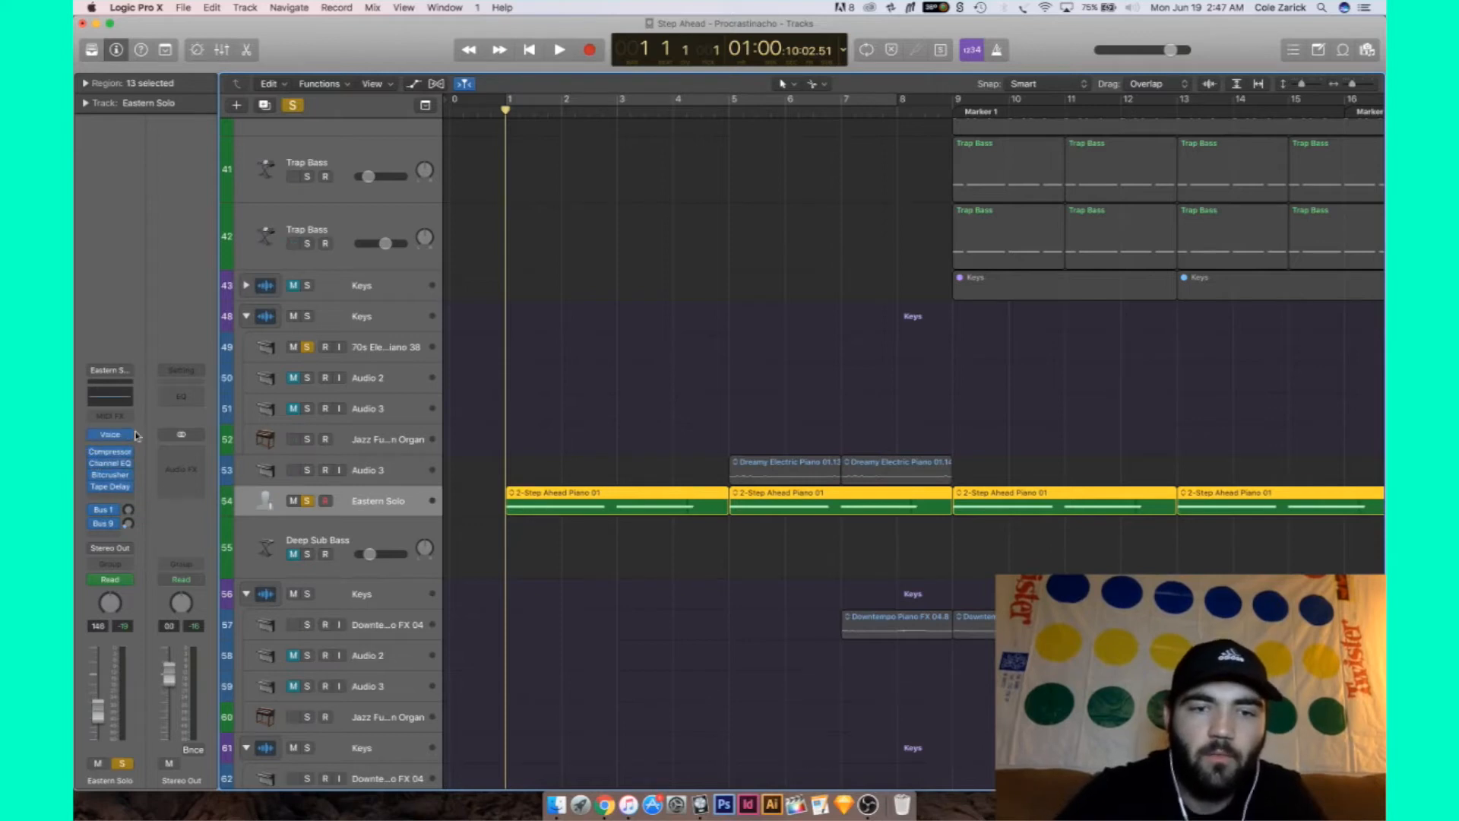
Listen to the soloed tracks from bar 1, return there, and set an eight-bar cycle range from bar 1 to bar 9
{"action": "key", "text": "space"}
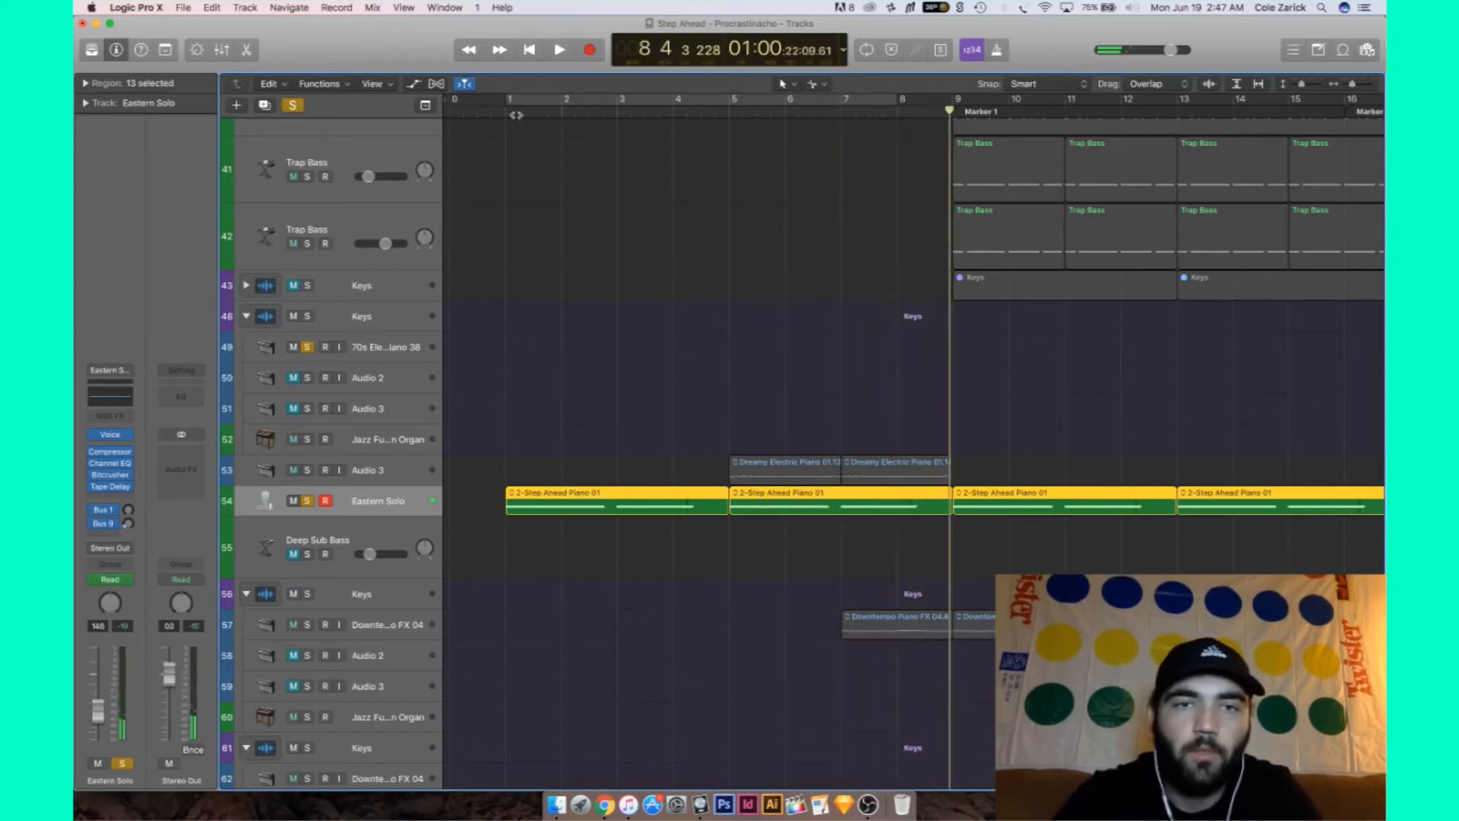
{"action": "key", "text": "Return"}
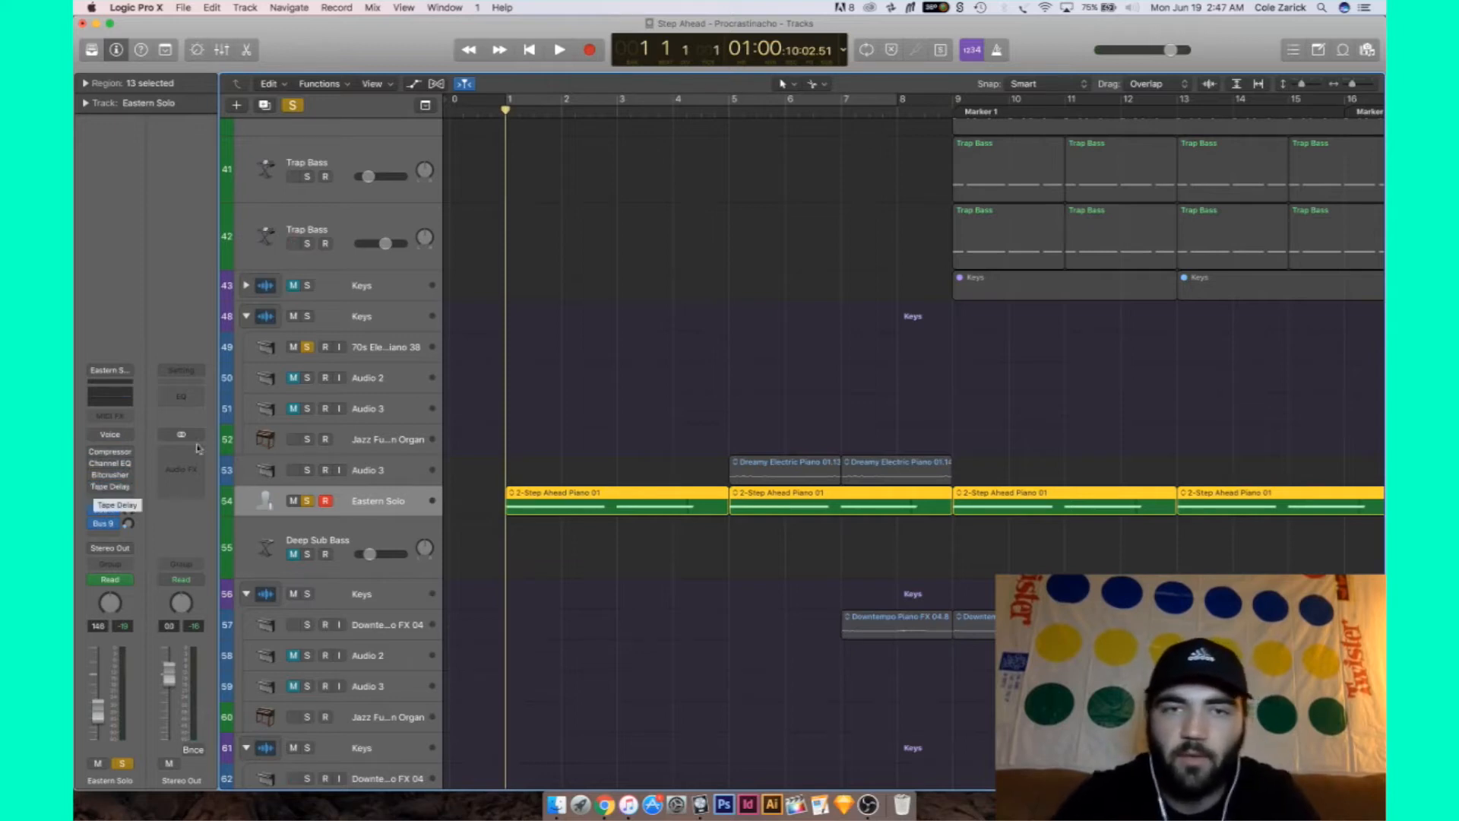
{"action": "left_click", "coordinate": [522, 98]}
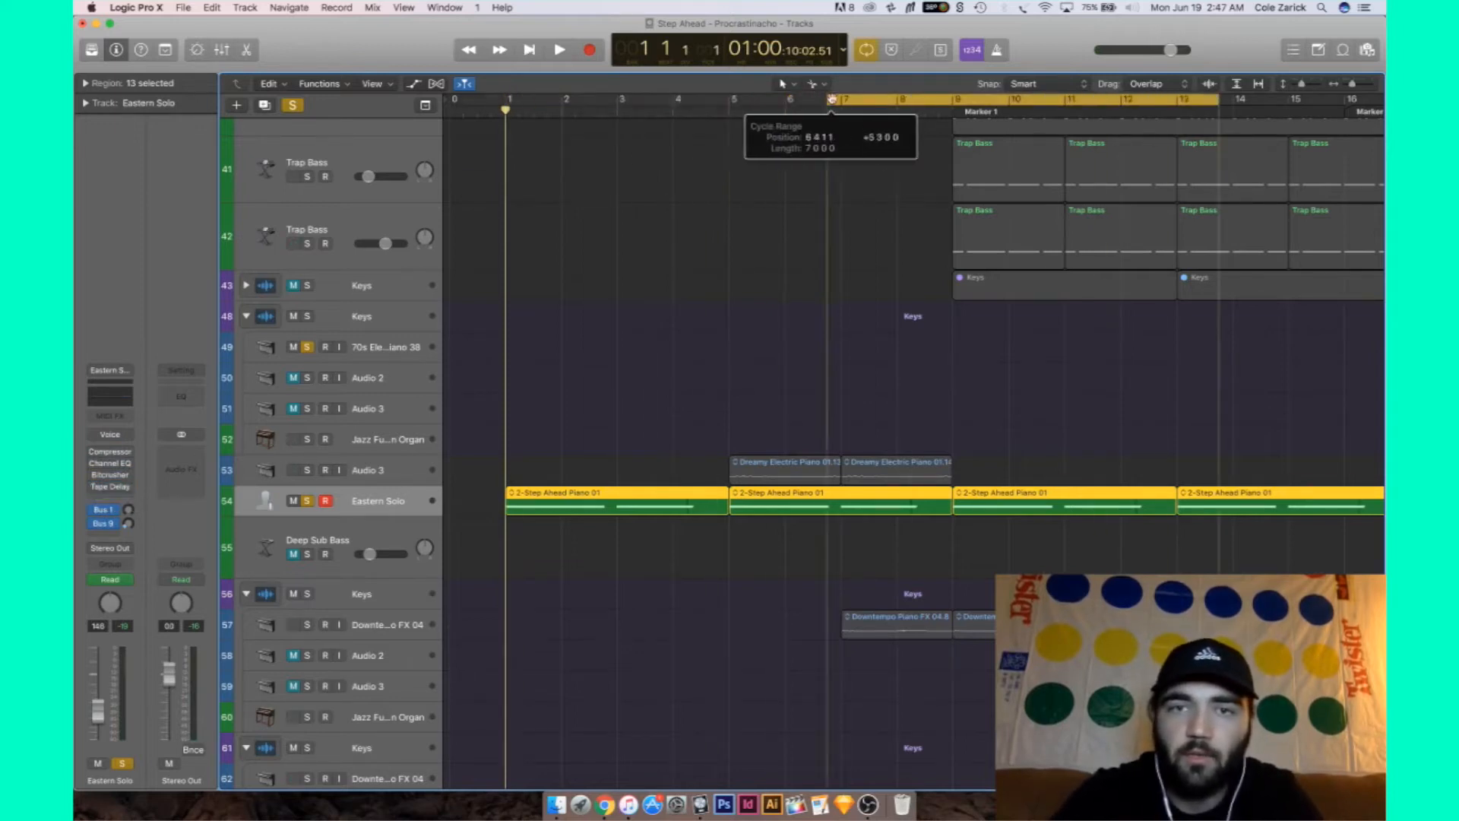
{"action": "left_click_drag", "start_coordinate": [742, 99], "coordinate": [869, 99]}
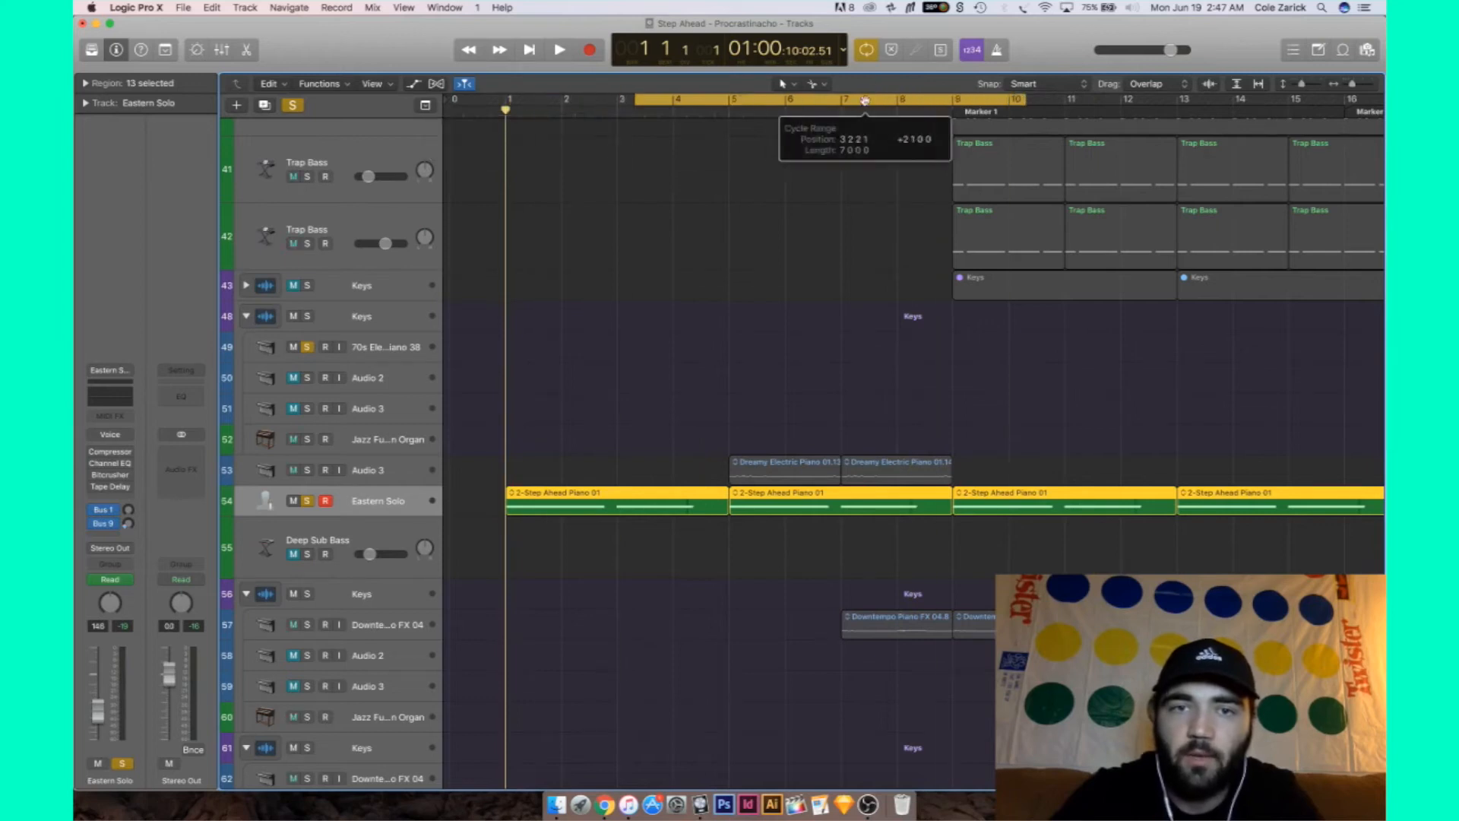
{"action": "left_click_drag", "start_coordinate": [506, 101], "coordinate": [953, 103]}
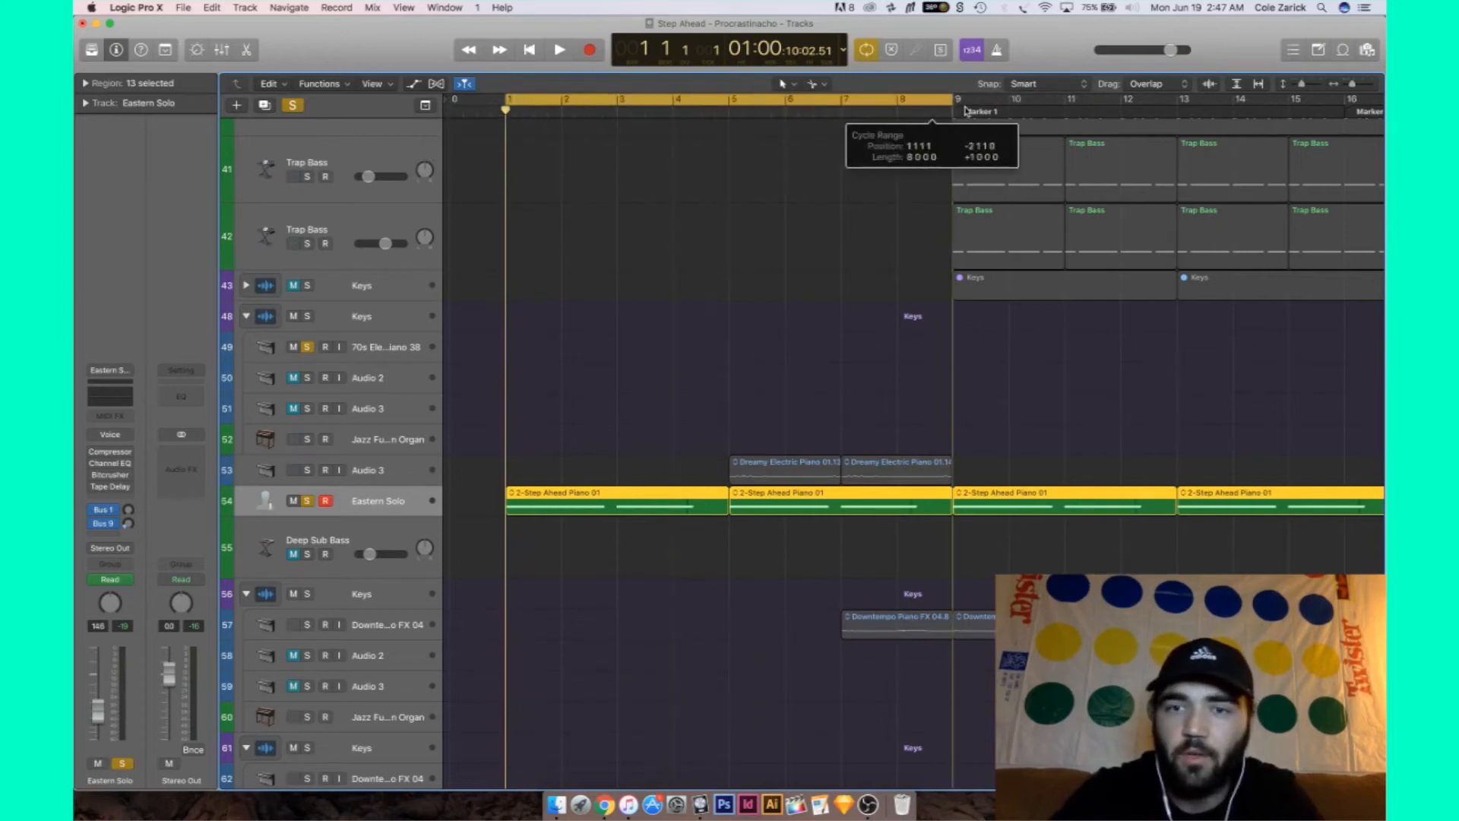
Start playback of the cycle range and open the Eastern Solo track's Channel EQ
{"action": "key", "text": "space"}
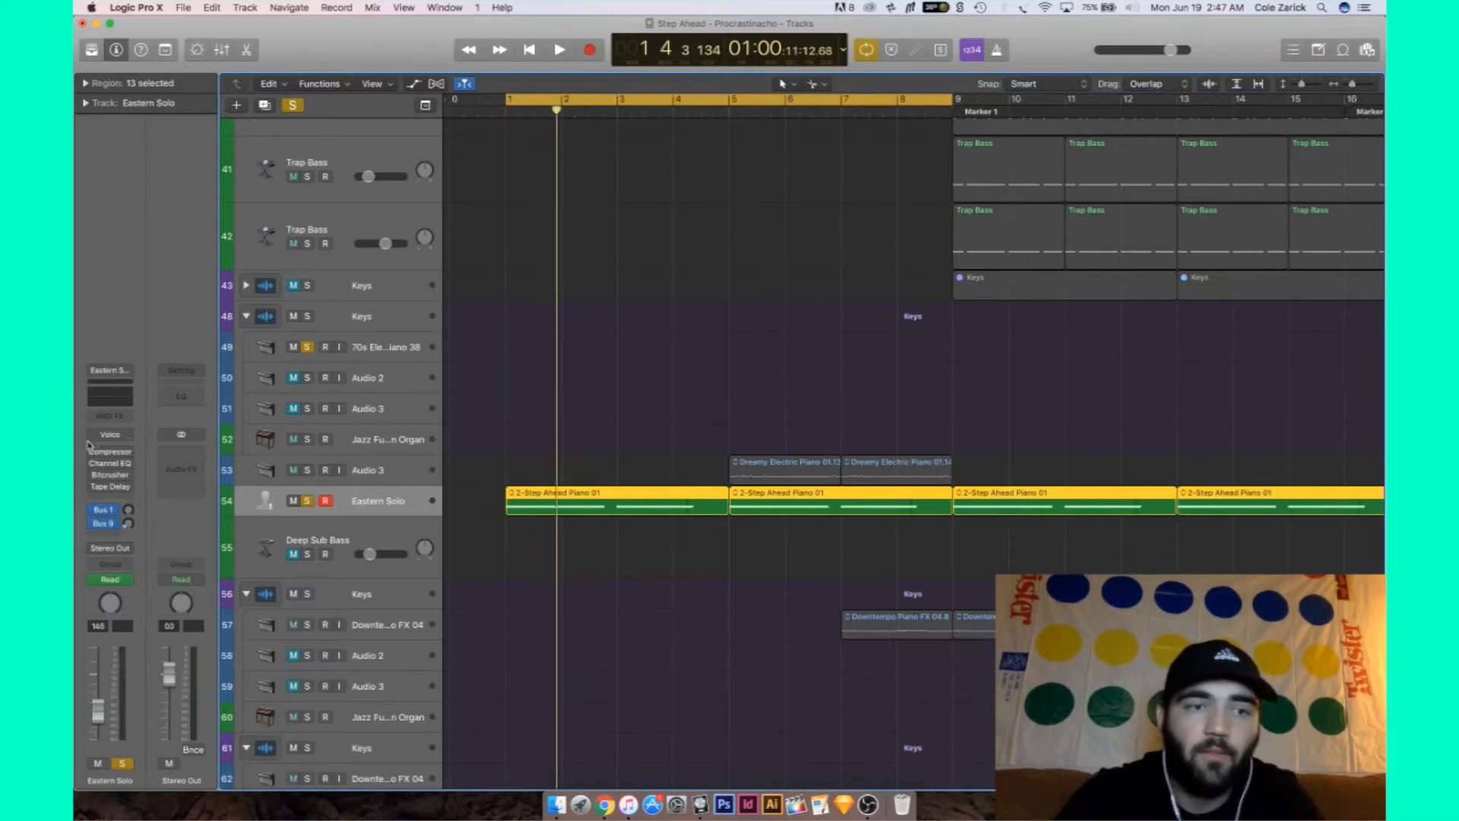
{"action": "key", "text": "space"}
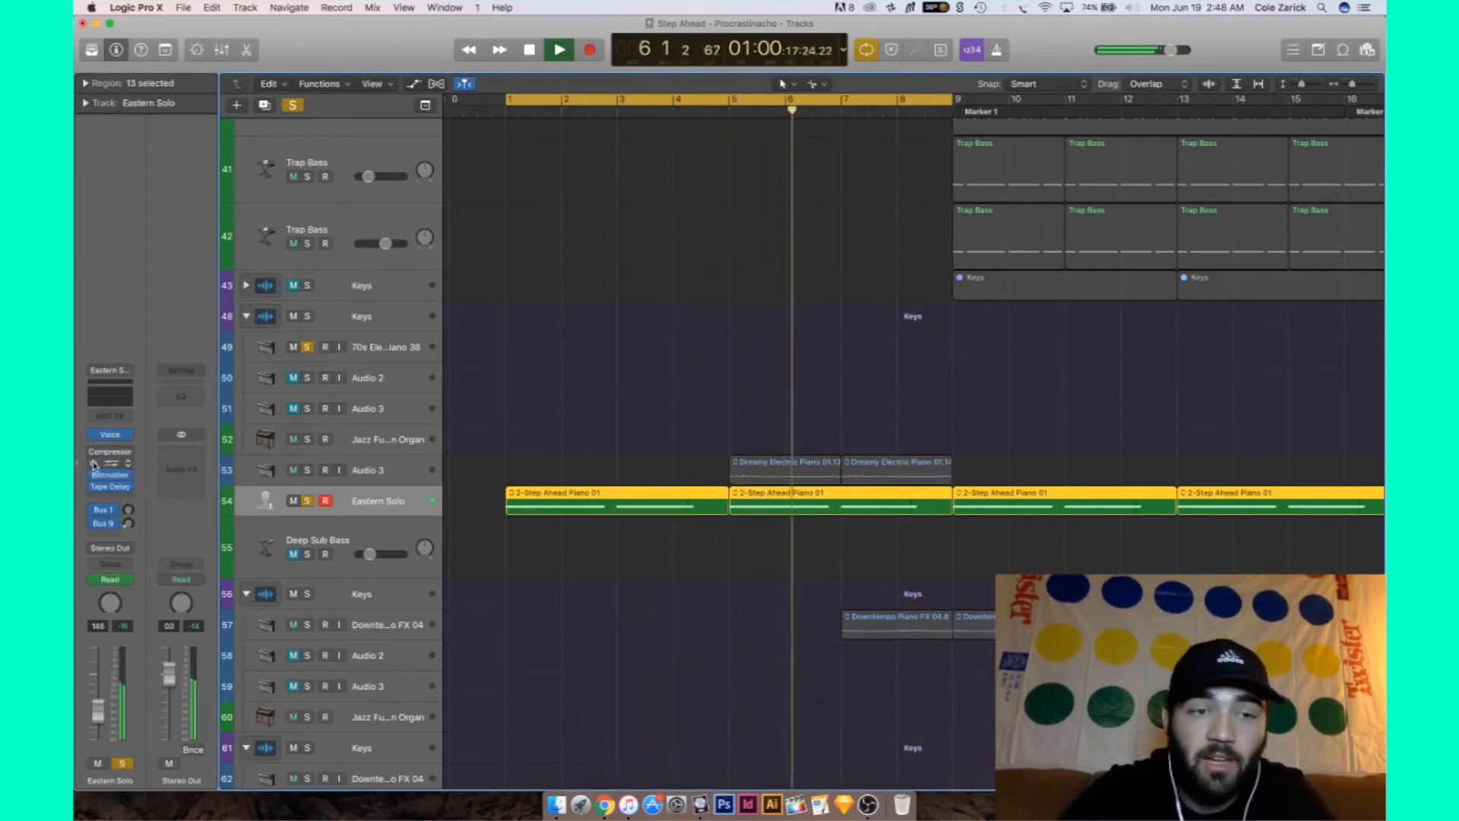
{"action": "left_click", "coordinate": [112, 399]}
{"action": "left_click", "coordinate": [110, 399]}
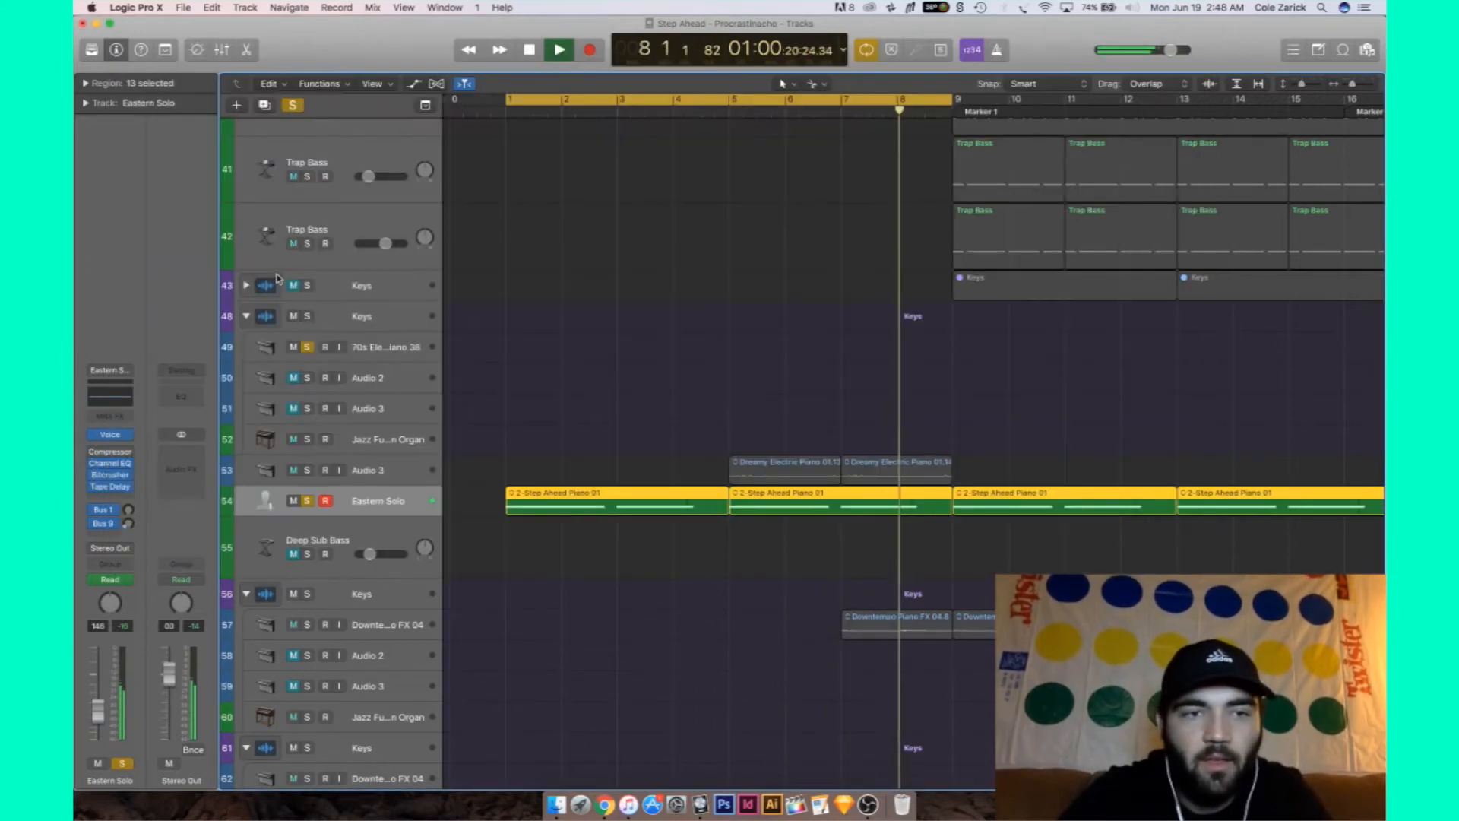
{"action": "left_click", "coordinate": [108, 401]}
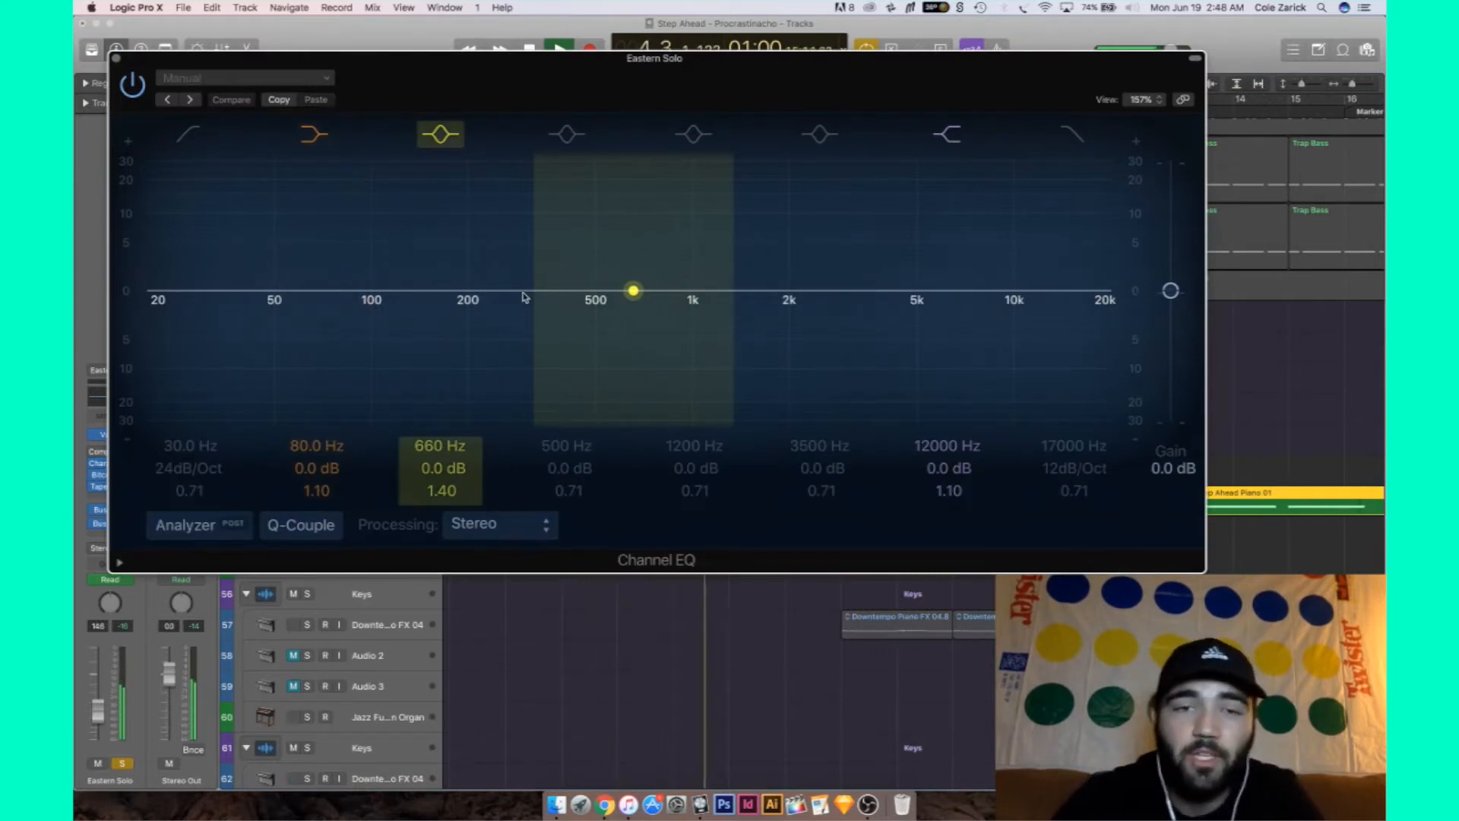
Set the Channel EQ's yellow peak band to 2350 Hz and 0.5 dB, close the plug-in window and stop playback
{"action": "left_click_drag", "start_coordinate": [621, 302], "coordinate": [811, 283]}
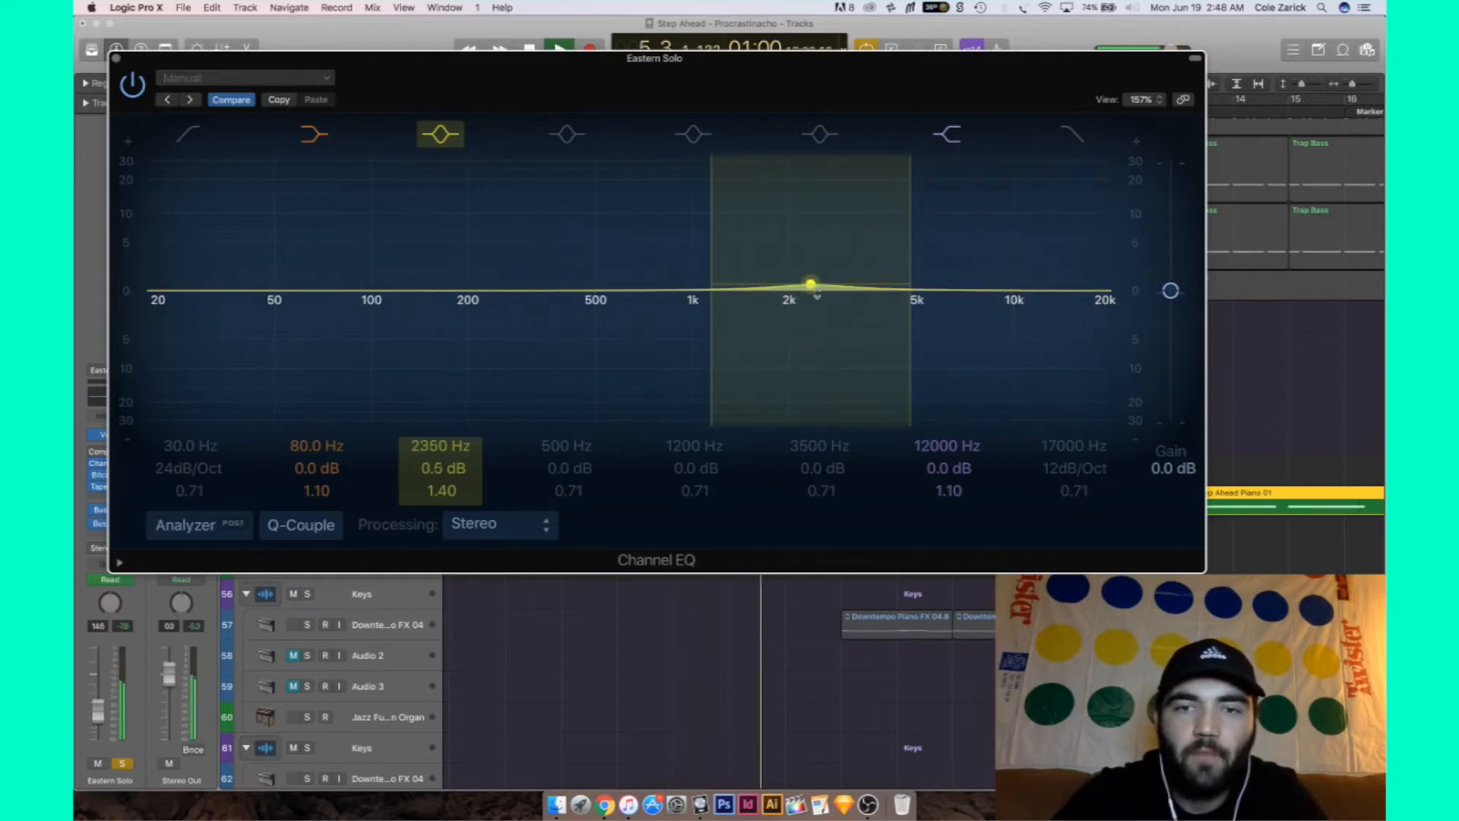
{"action": "left_click", "coordinate": [115, 58]}
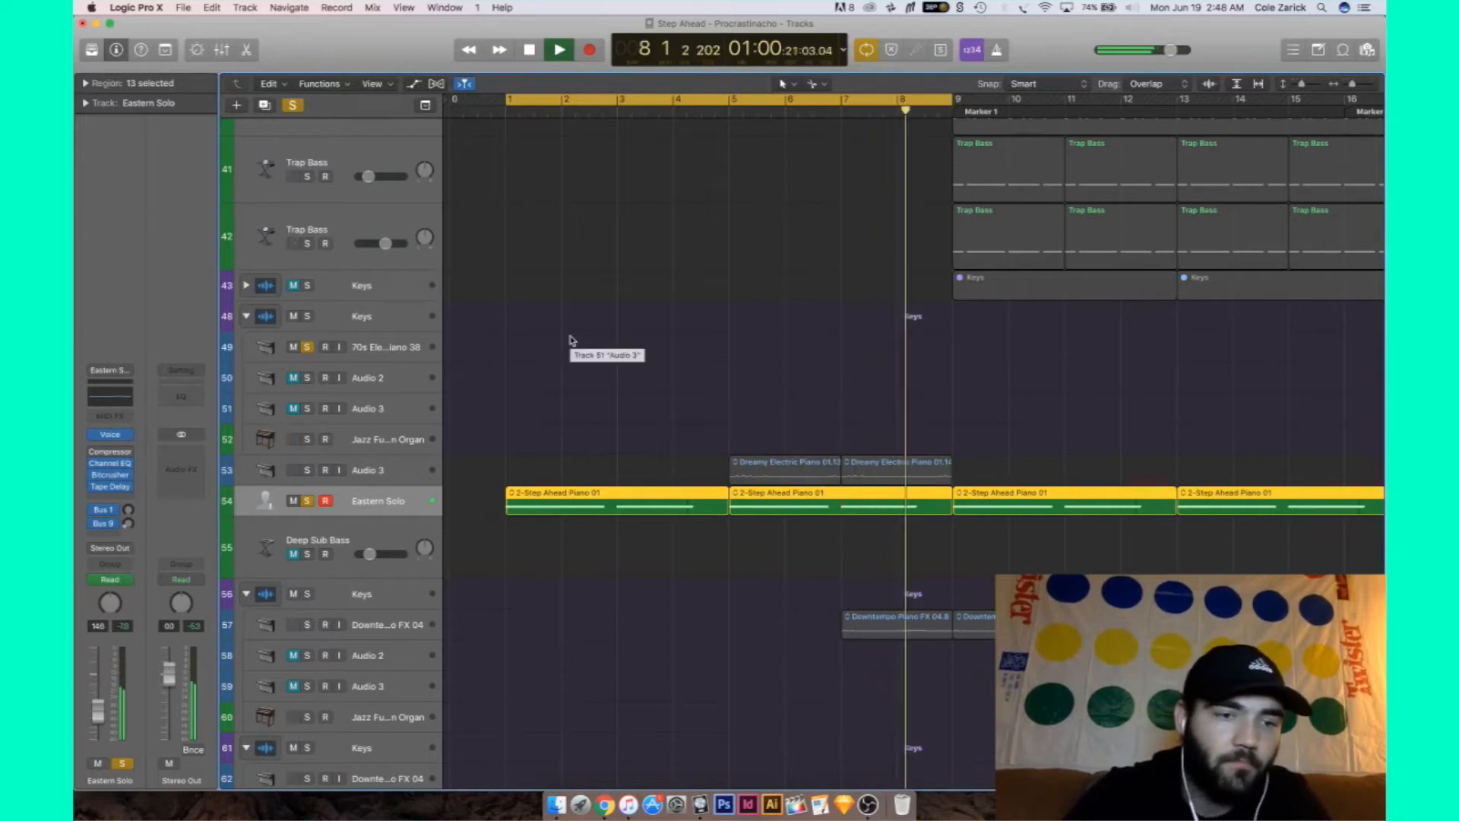
{"action": "key", "text": "space"}
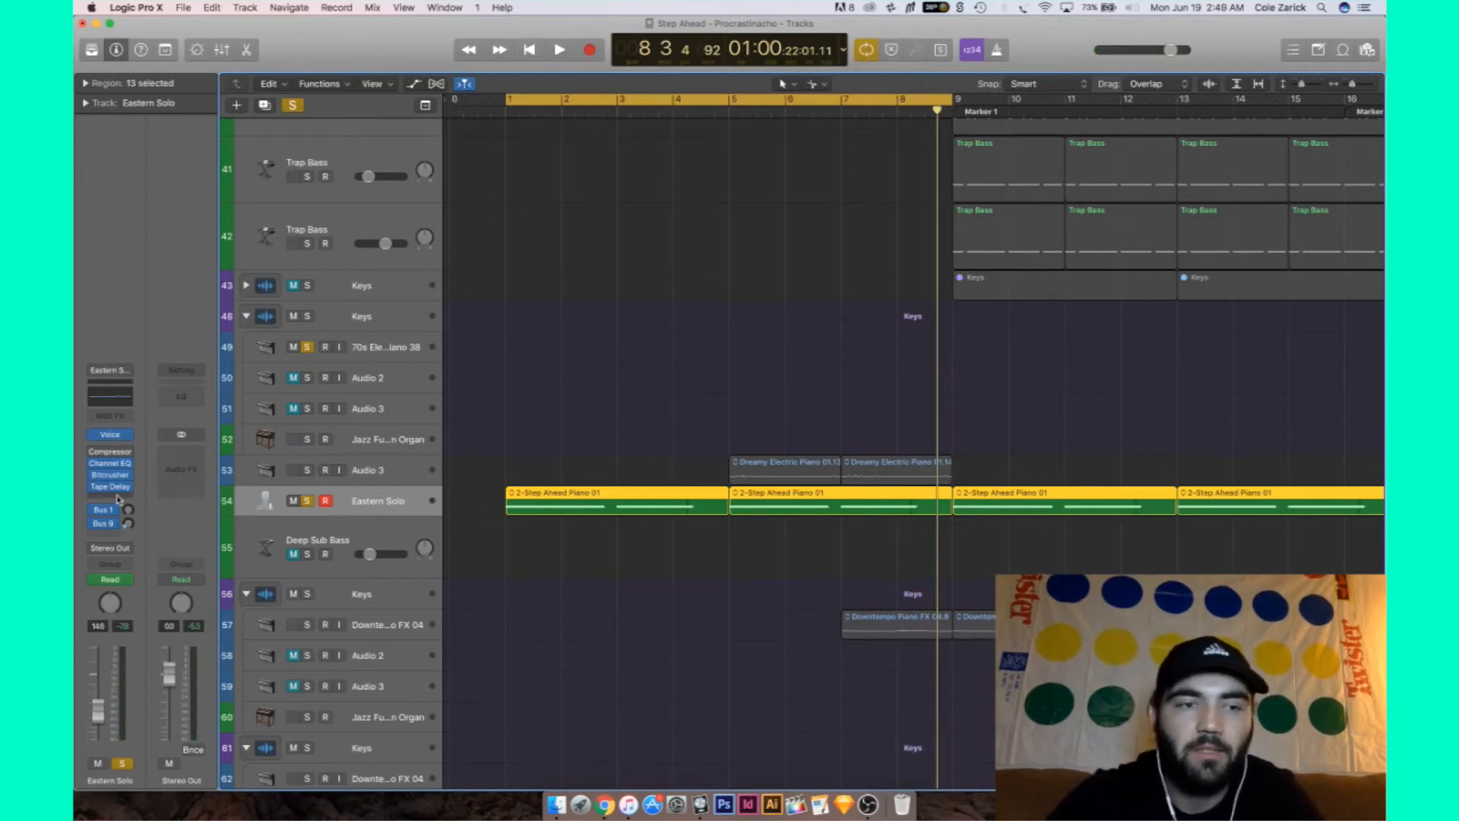
Insert the Fuzz-Wah filter effect in the Eastern Solo track's empty effect slot and start playback from bar 1
{"action": "left_click", "coordinate": [118, 498]}
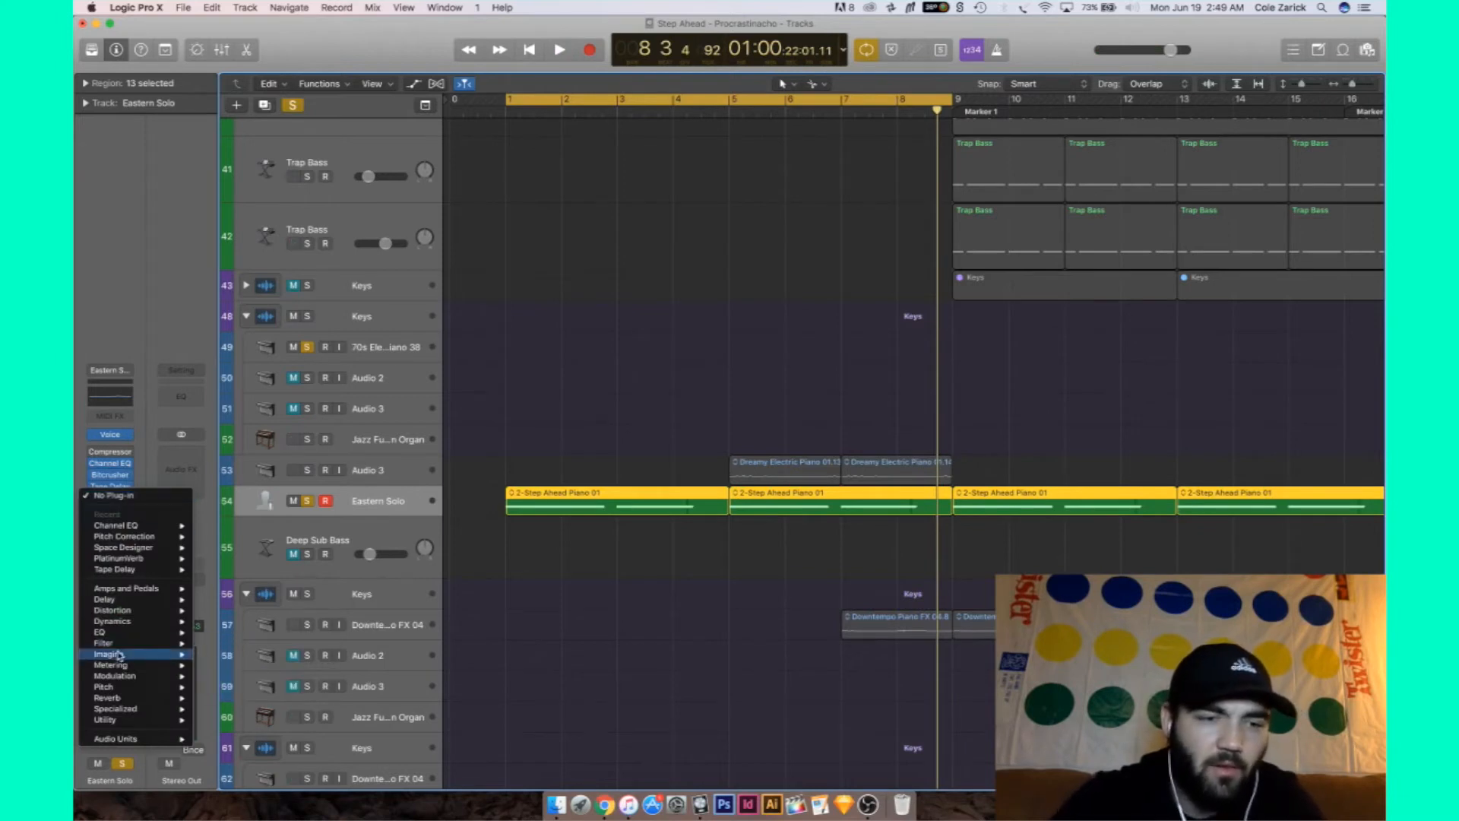
{"action": "mouse_move", "coordinate": [120, 655]}
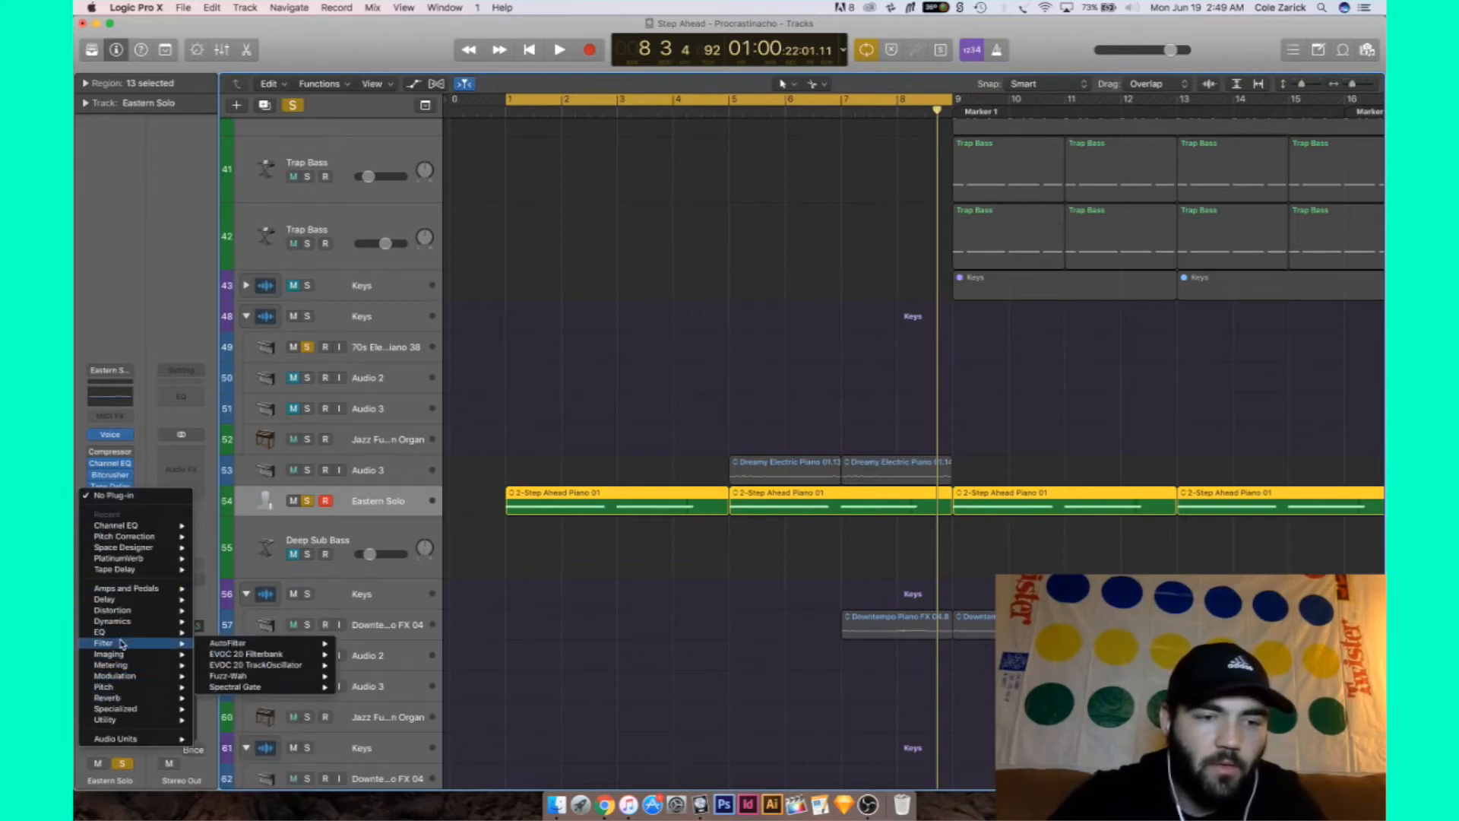
{"action": "left_click", "coordinate": [231, 676]}
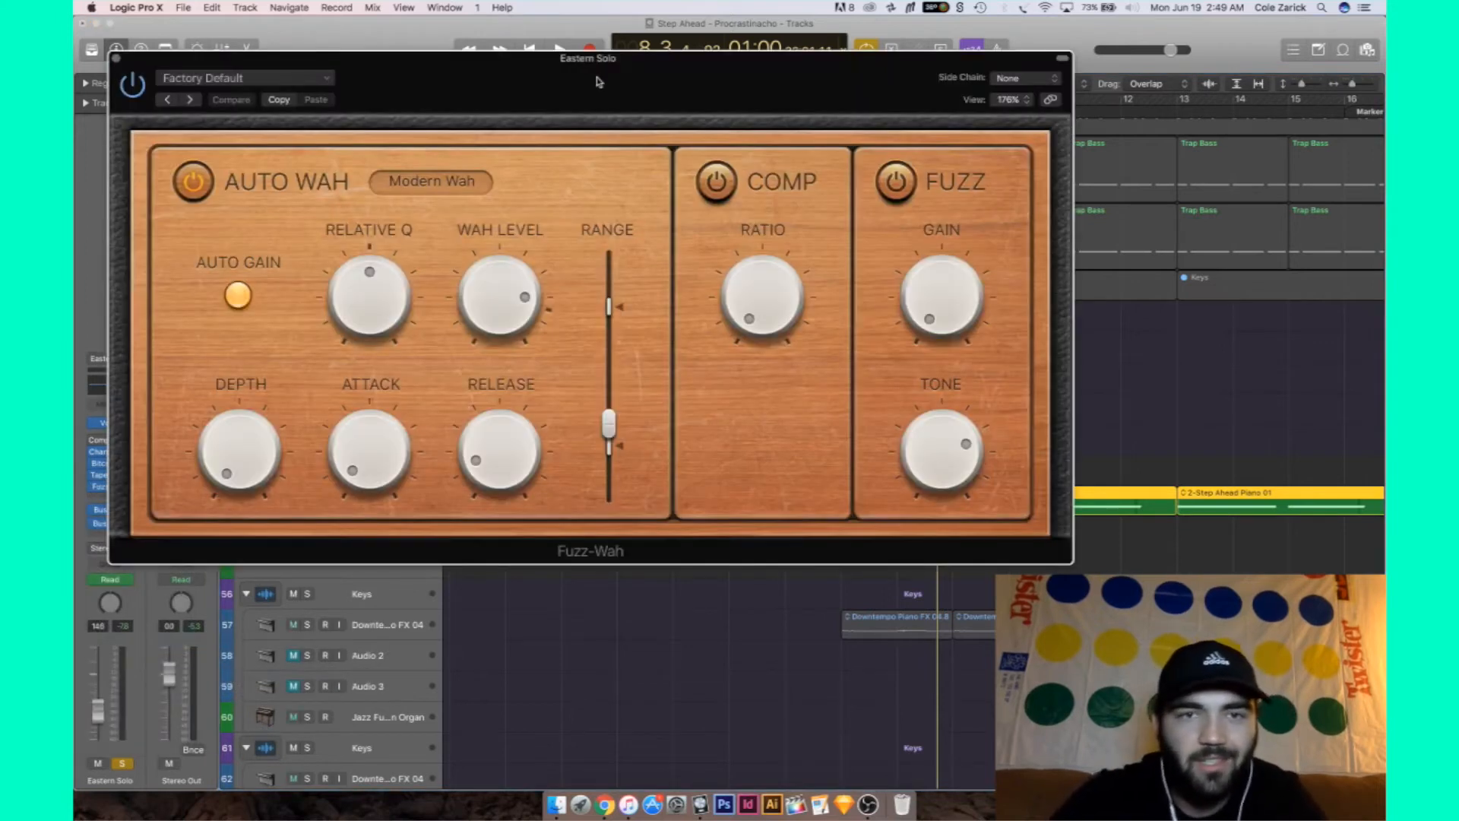
{"action": "left_click_drag", "start_coordinate": [599, 81], "coordinate": [584, 416]}
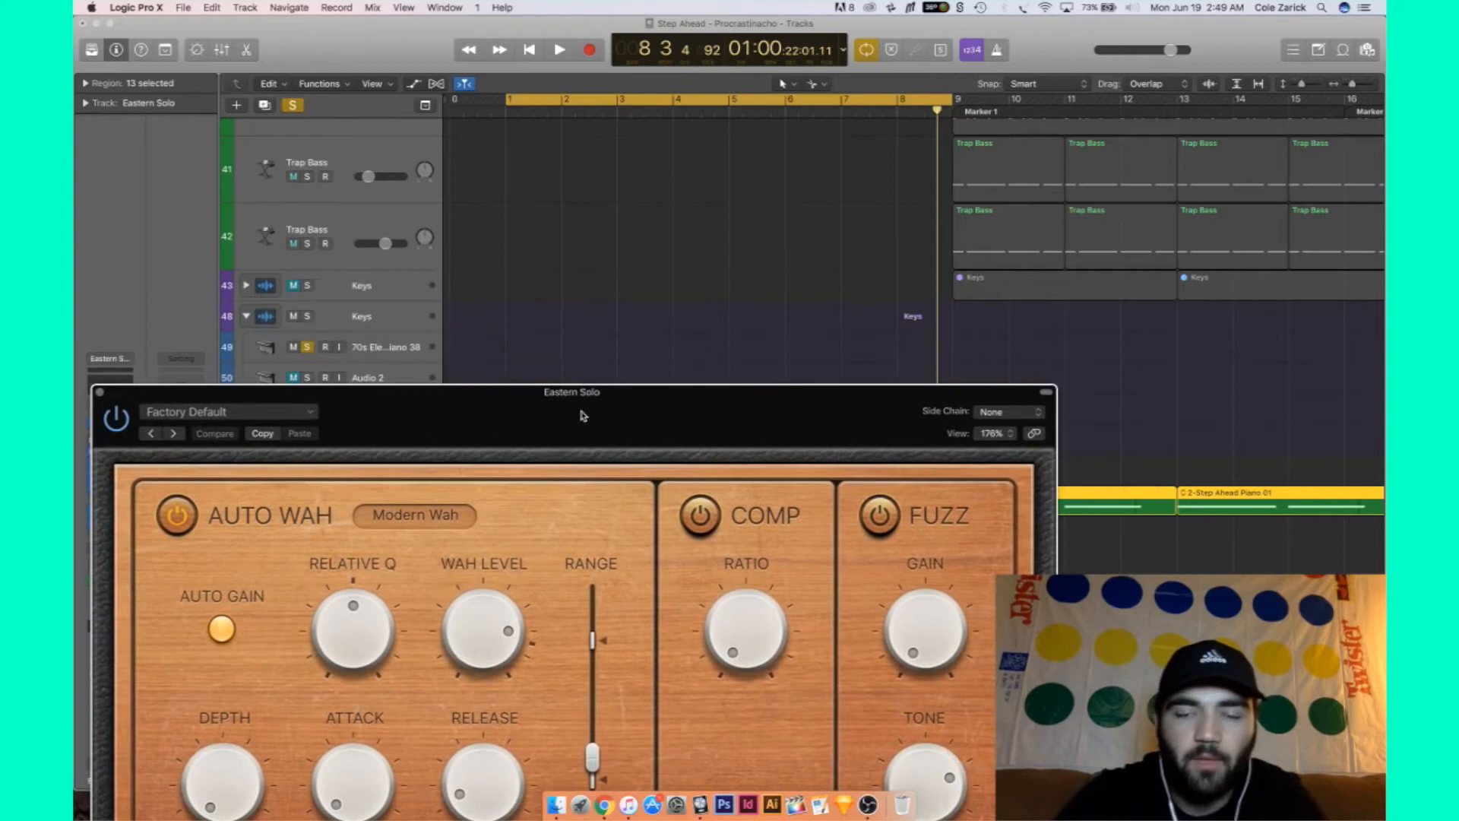
{"action": "left_click", "coordinate": [503, 114]}
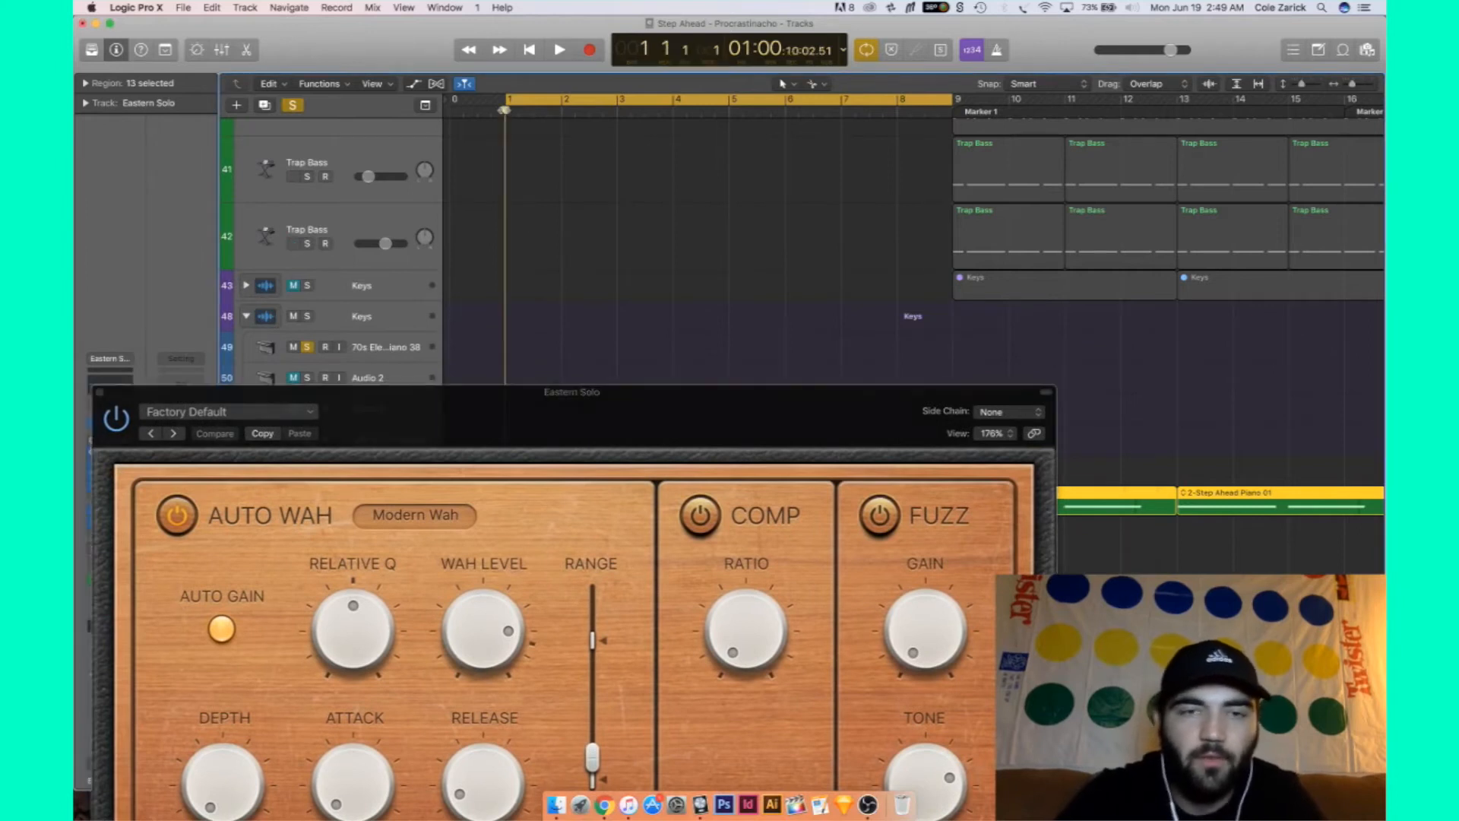
{"action": "key", "text": "space"}
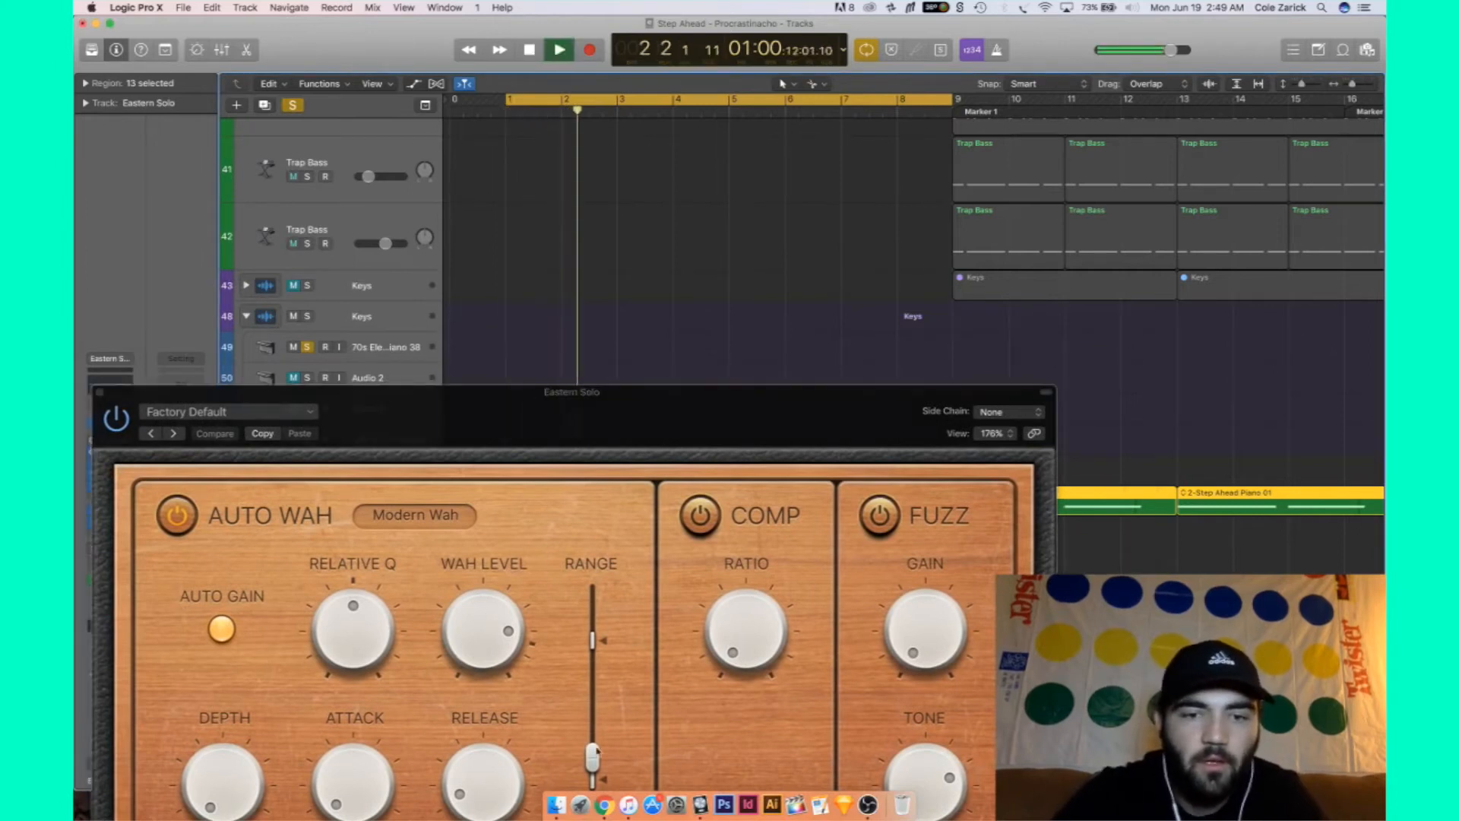
Sweep the Auto Wah Range pedal up and down between about 0.19 and 1.000 while the cycle range plays
{"action": "left_click_drag", "start_coordinate": [598, 752], "coordinate": [593, 746]}
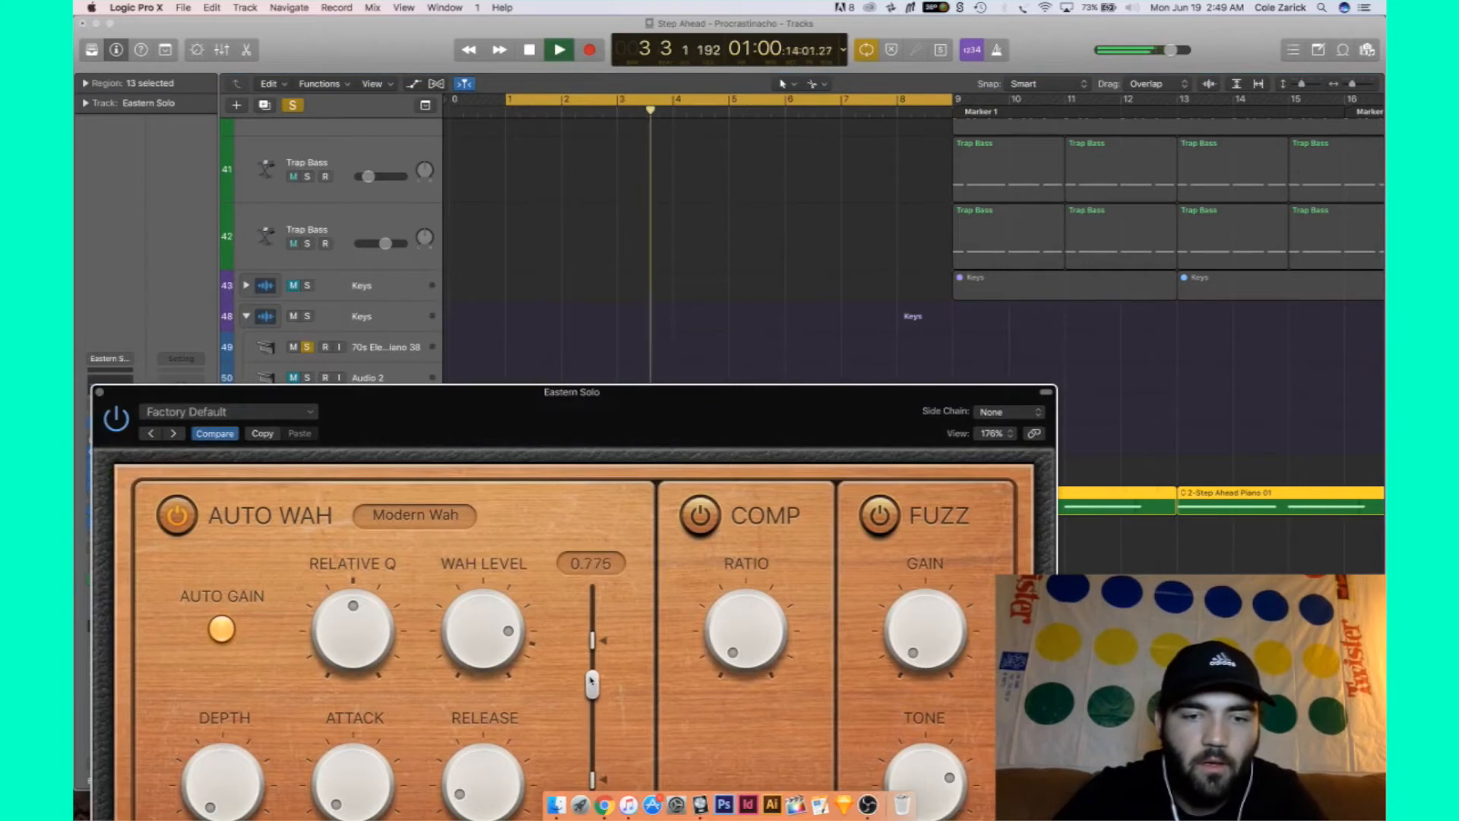
{"action": "left_click_drag", "start_coordinate": [591, 680], "coordinate": [591, 723]}
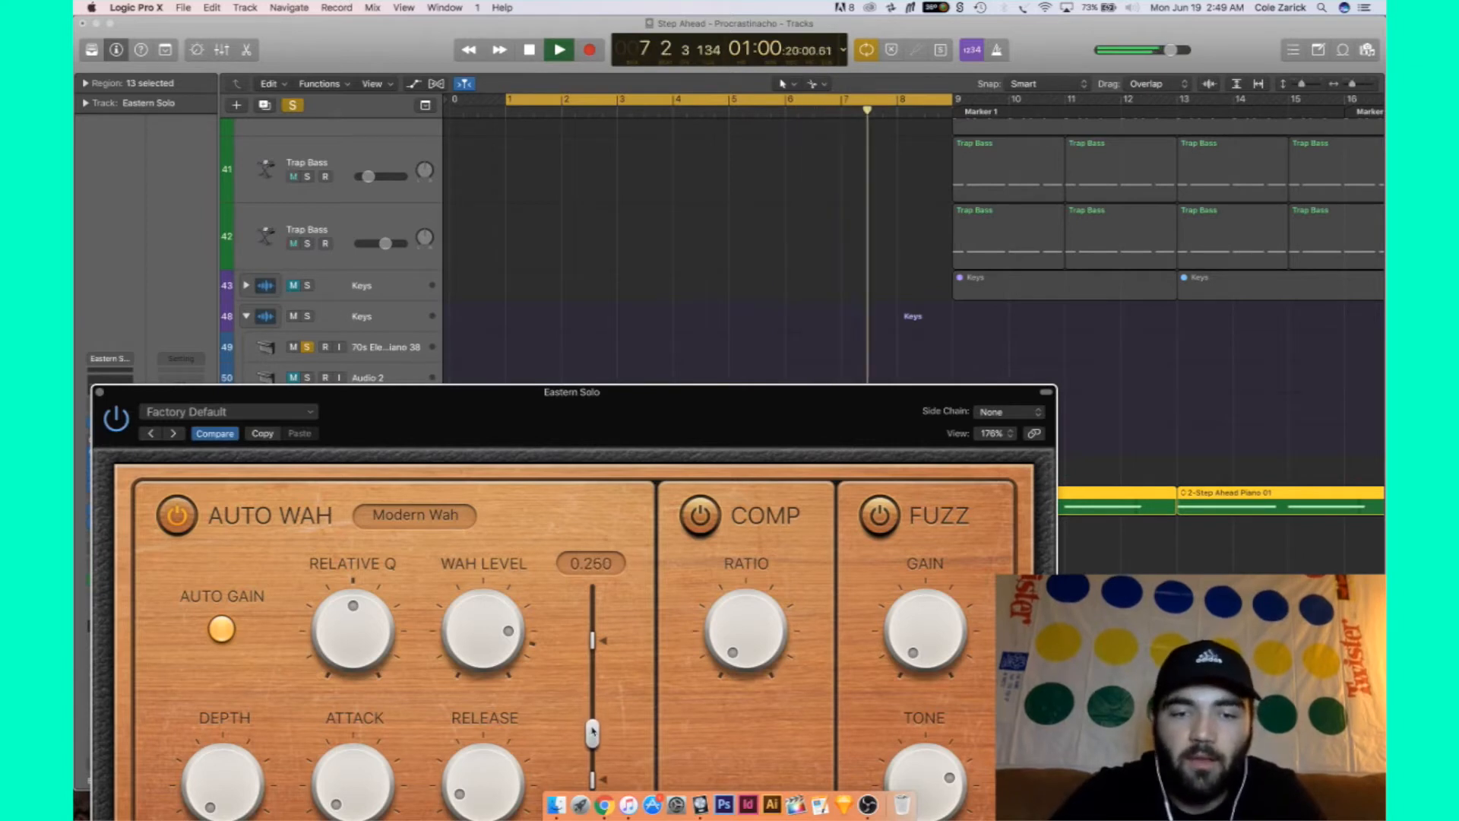
{"action": "mouse_move", "coordinate": [593, 731]}
{"action": "left_mouse_down"}
{"action": "mouse_move", "coordinate": [590, 667]}
{"action": "mouse_move", "coordinate": [589, 733]}
{"action": "left_mouse_up"}
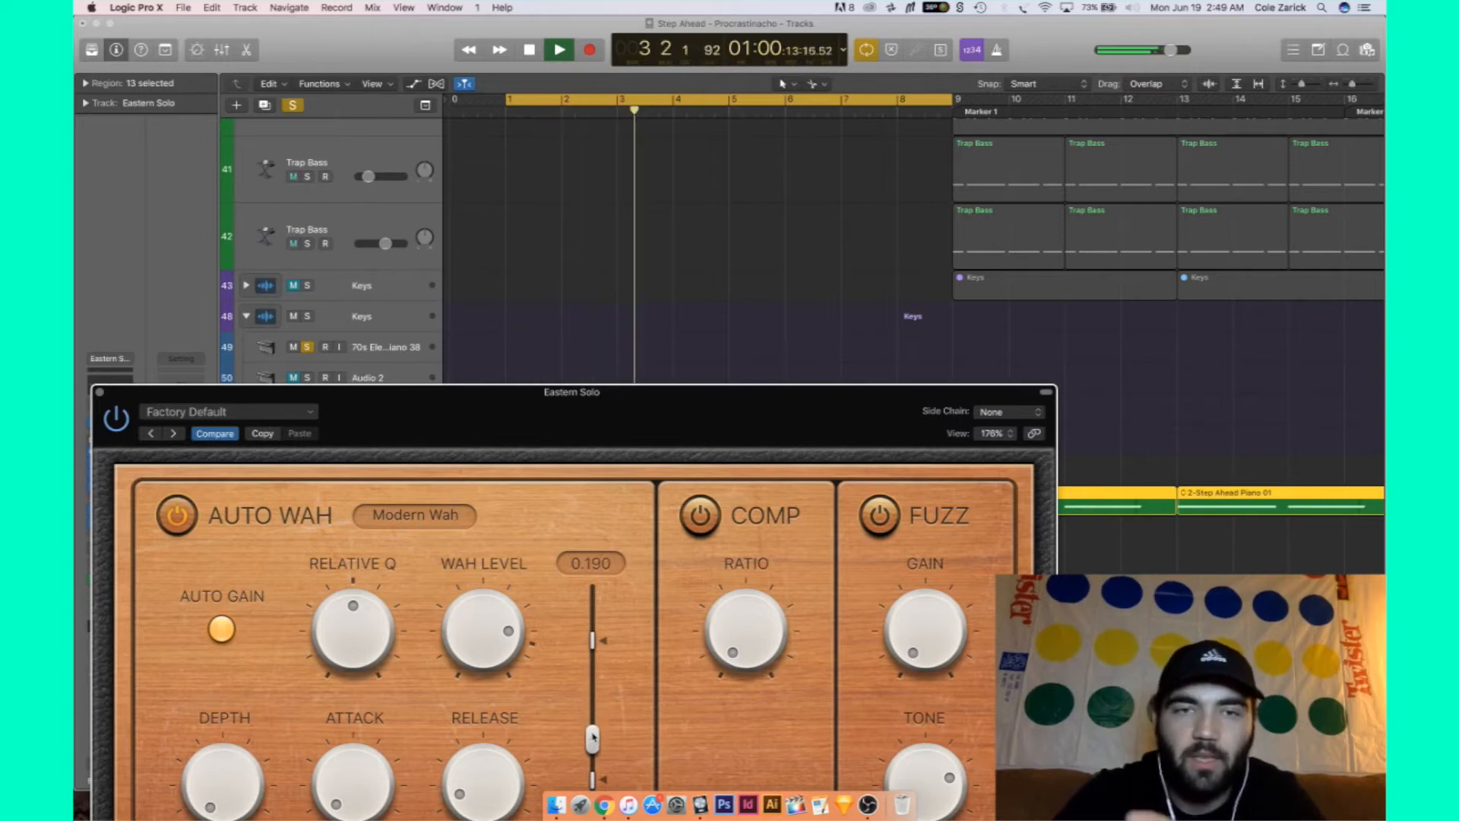
{"action": "left_click_drag", "start_coordinate": [593, 737], "coordinate": [594, 658]}
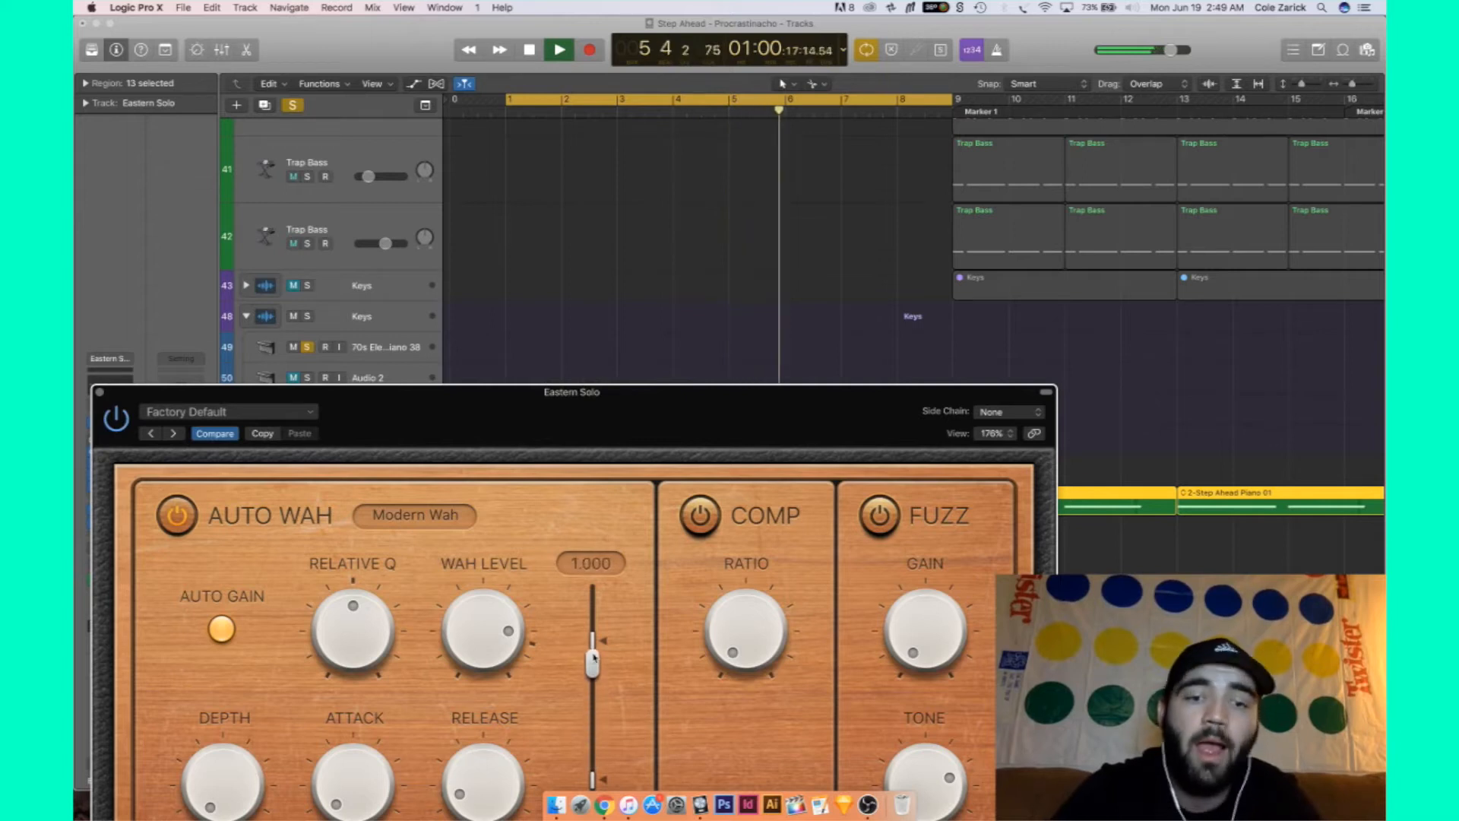
{"action": "mouse_move", "coordinate": [596, 727]}
{"action": "left_mouse_down"}
{"action": "mouse_move", "coordinate": [592, 669]}
{"action": "mouse_move", "coordinate": [593, 699]}
{"action": "left_mouse_up"}
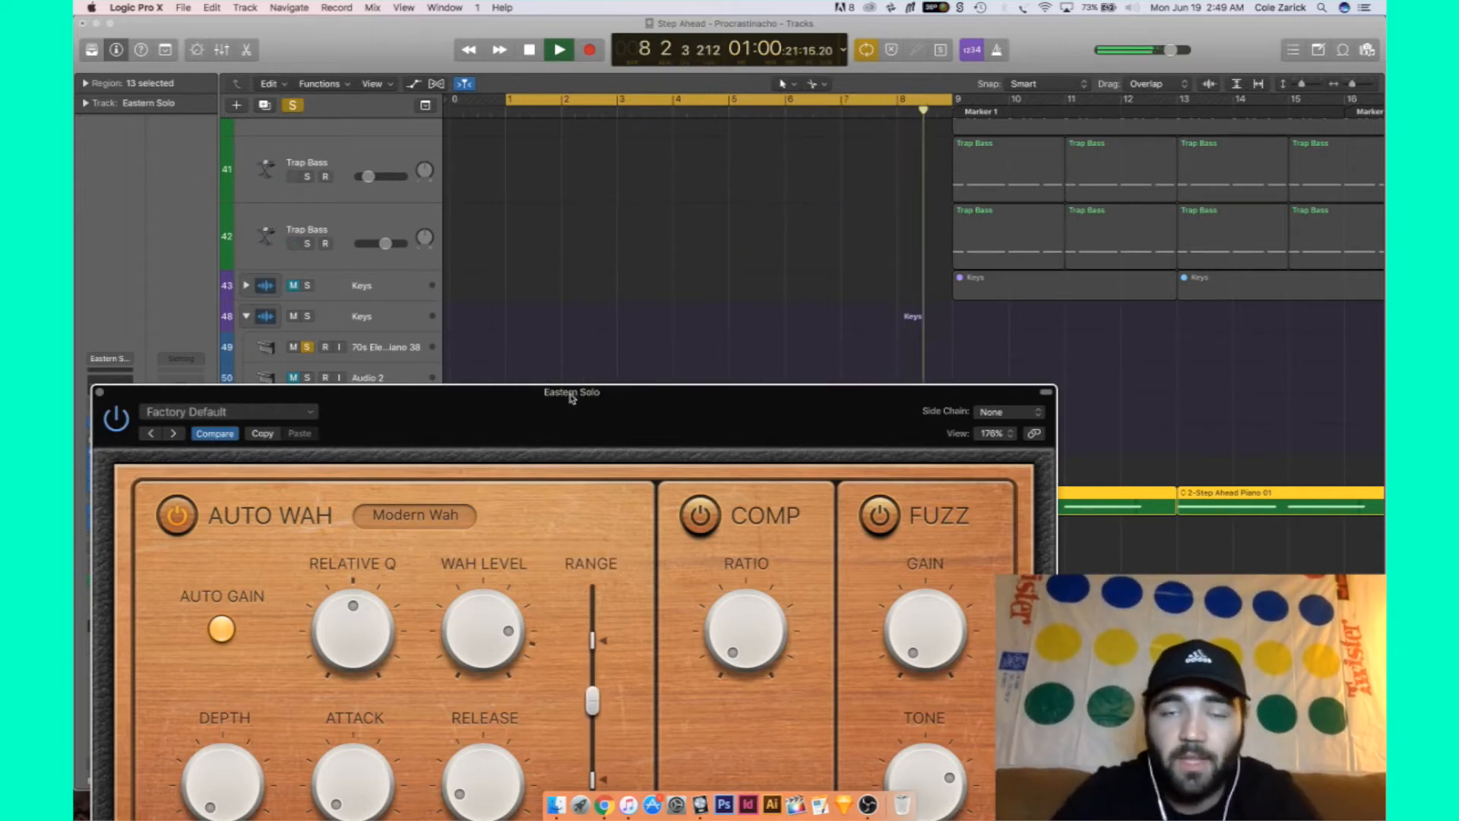
Close the Fuzz-Wah window, with playback stopped and the playhead back at bar 1
{"action": "left_click_drag", "start_coordinate": [576, 419], "coordinate": [606, 299]}
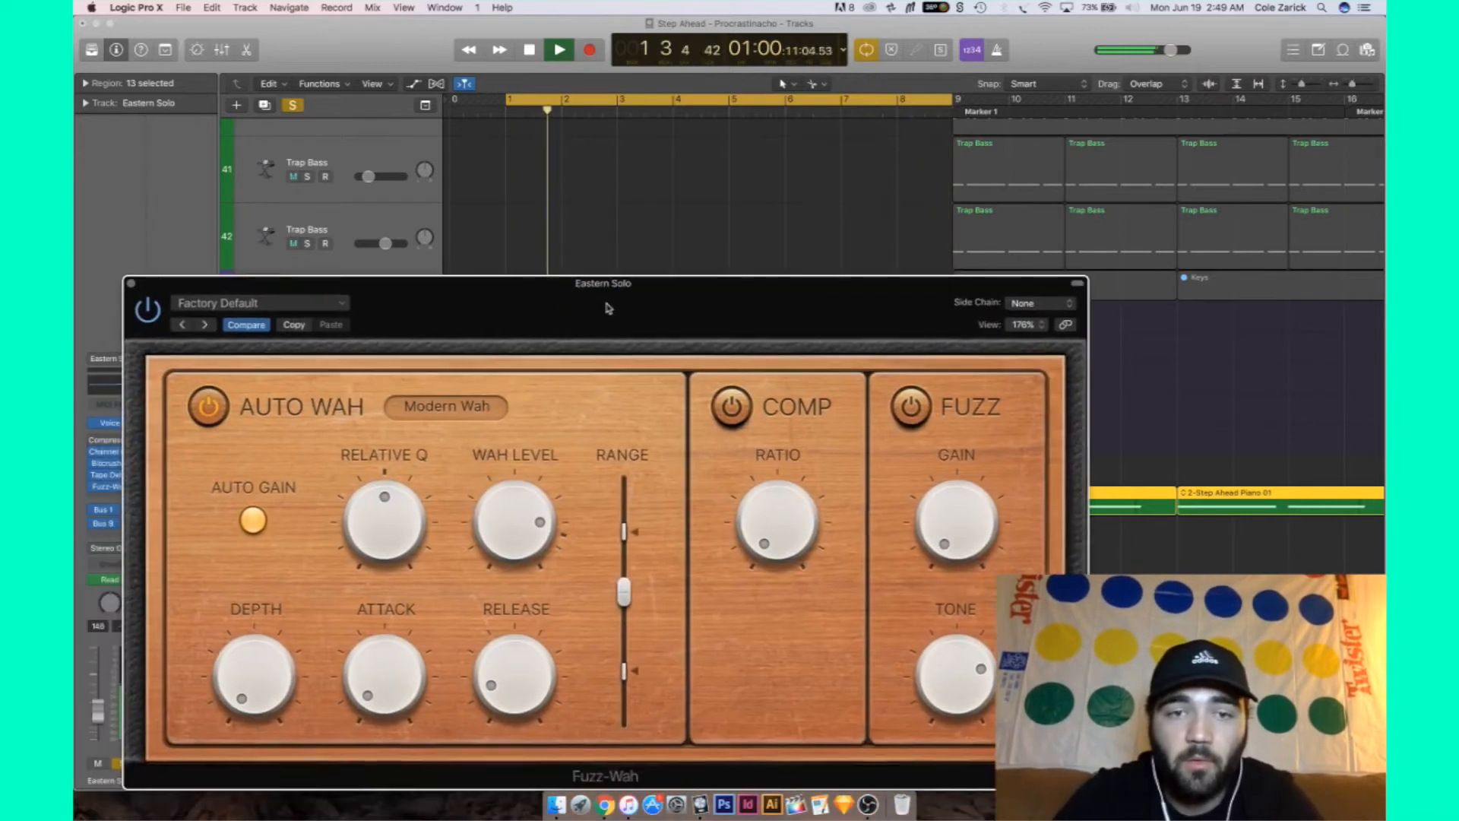
{"action": "left_click", "coordinate": [130, 284]}
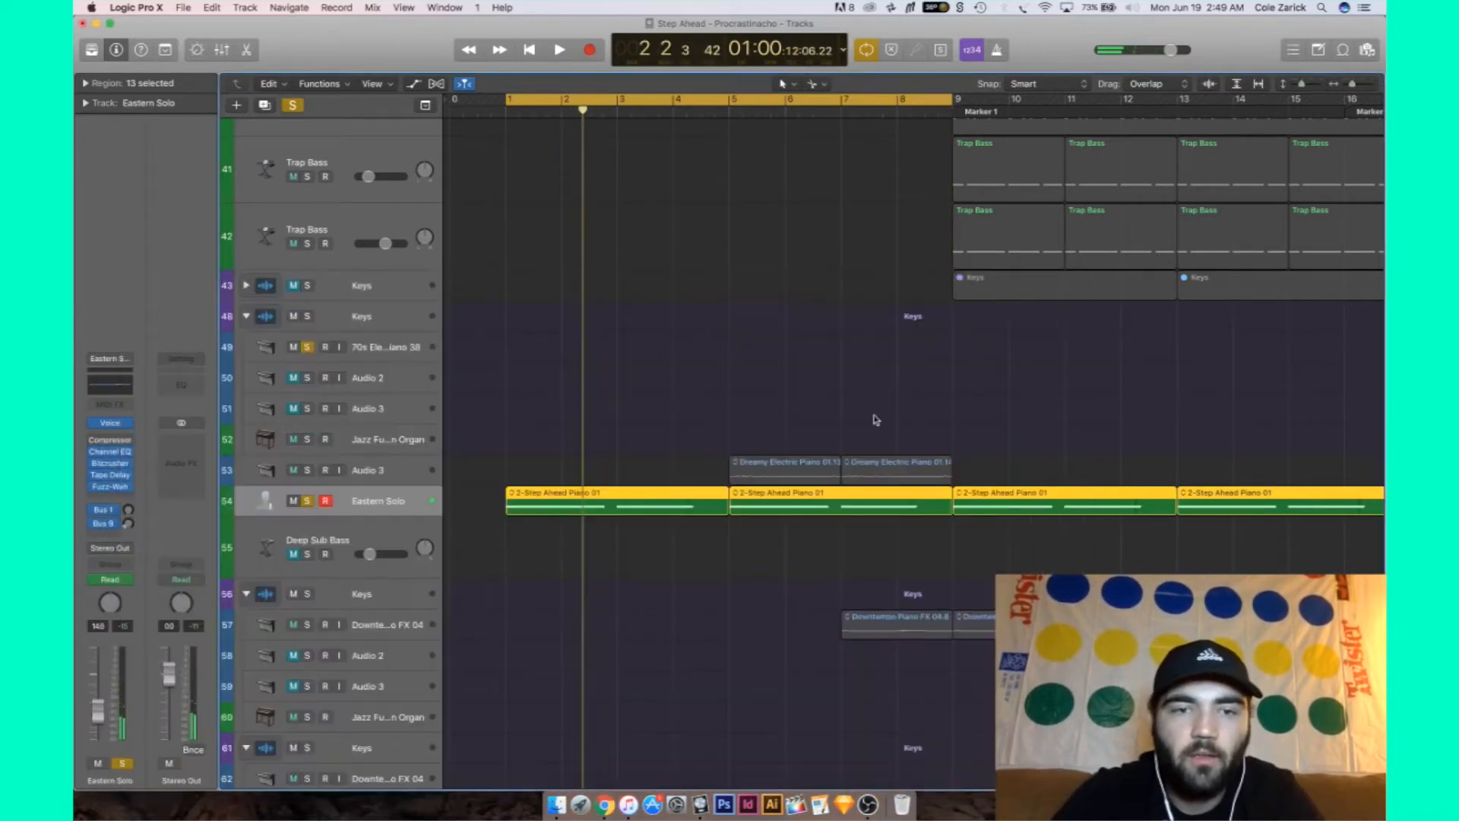
{"action": "left_click", "coordinate": [514, 104]}
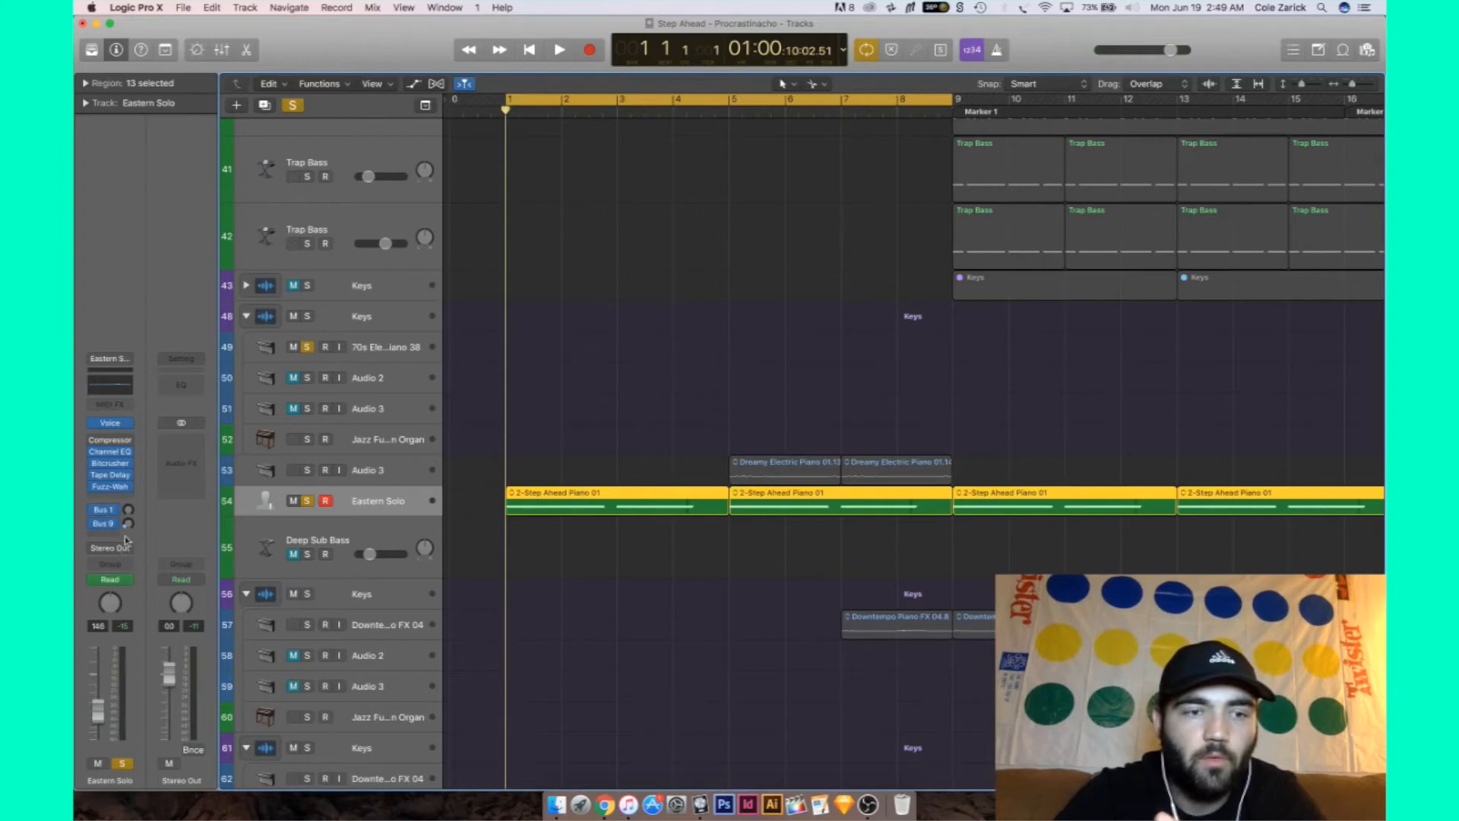
Set the Eastern Solo track's automation mode to Touch
{"action": "left_click", "coordinate": [115, 511]}
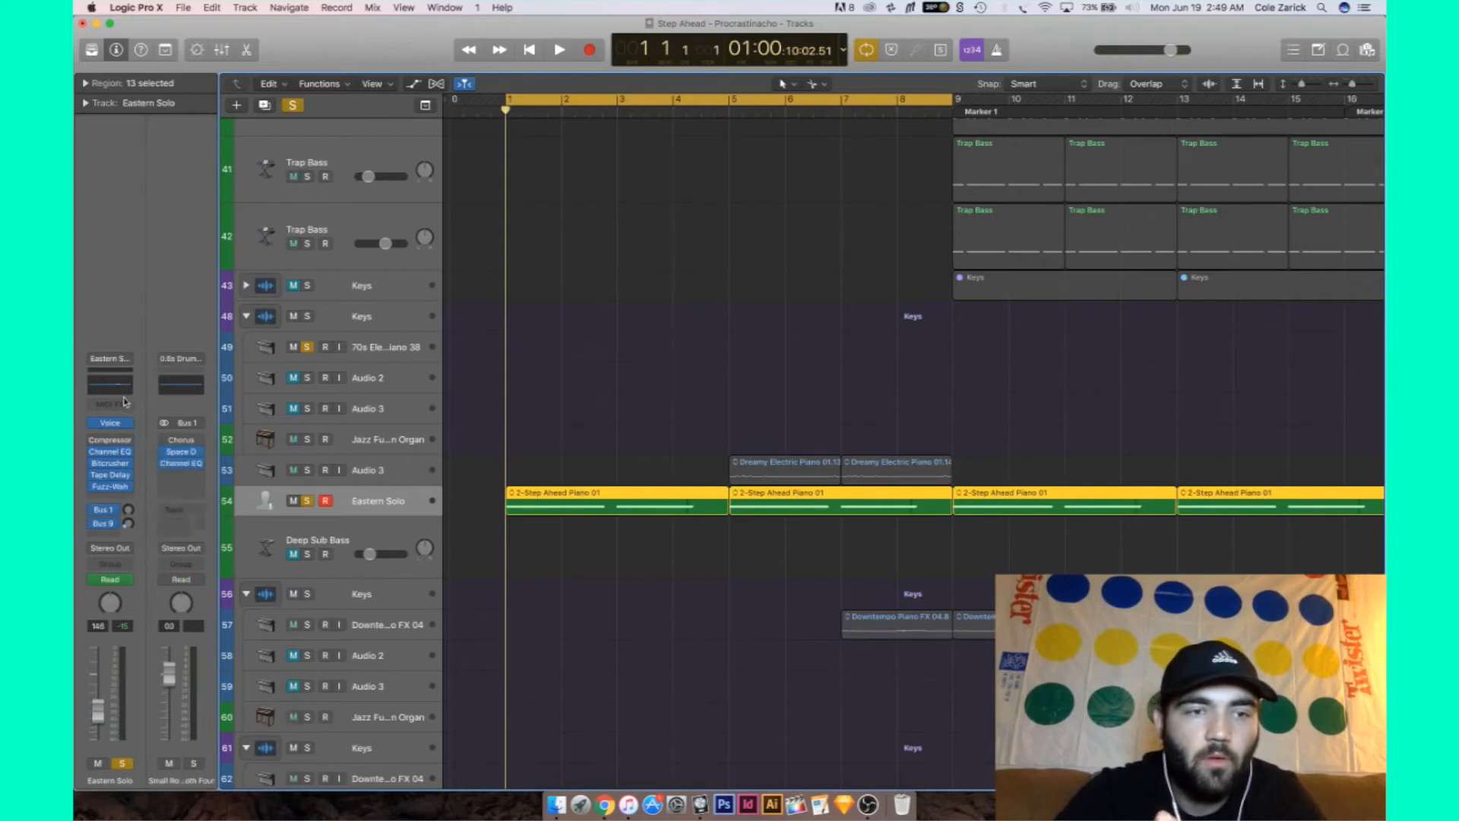
{"action": "left_click", "coordinate": [131, 582]}
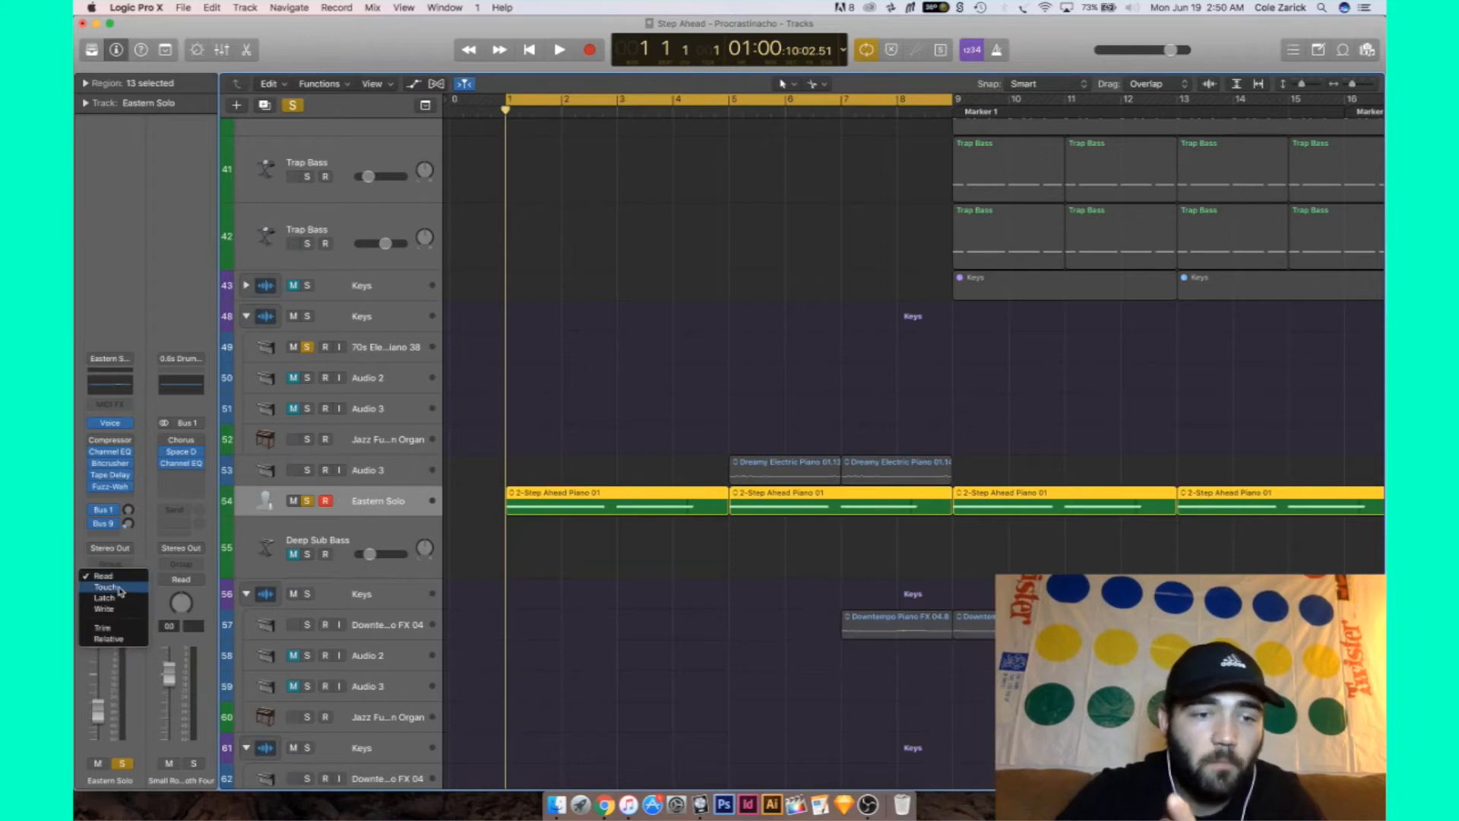
{"action": "left_click", "coordinate": [120, 588]}
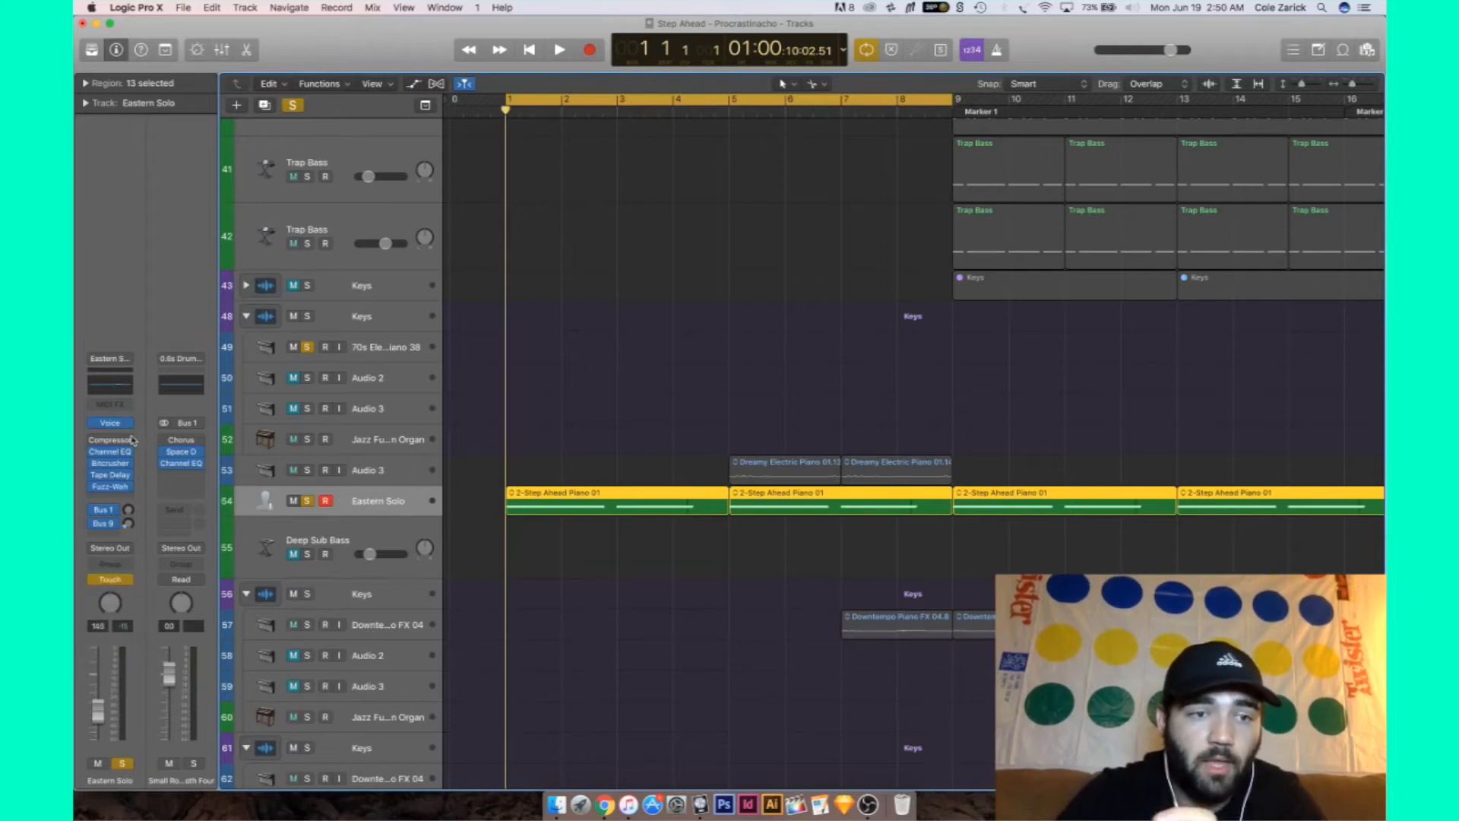
Reopen the Fuzz-Wah, set its Range pedal to about 0.230 and move the window clear of the channel strips
{"action": "left_click", "coordinate": [112, 487]}
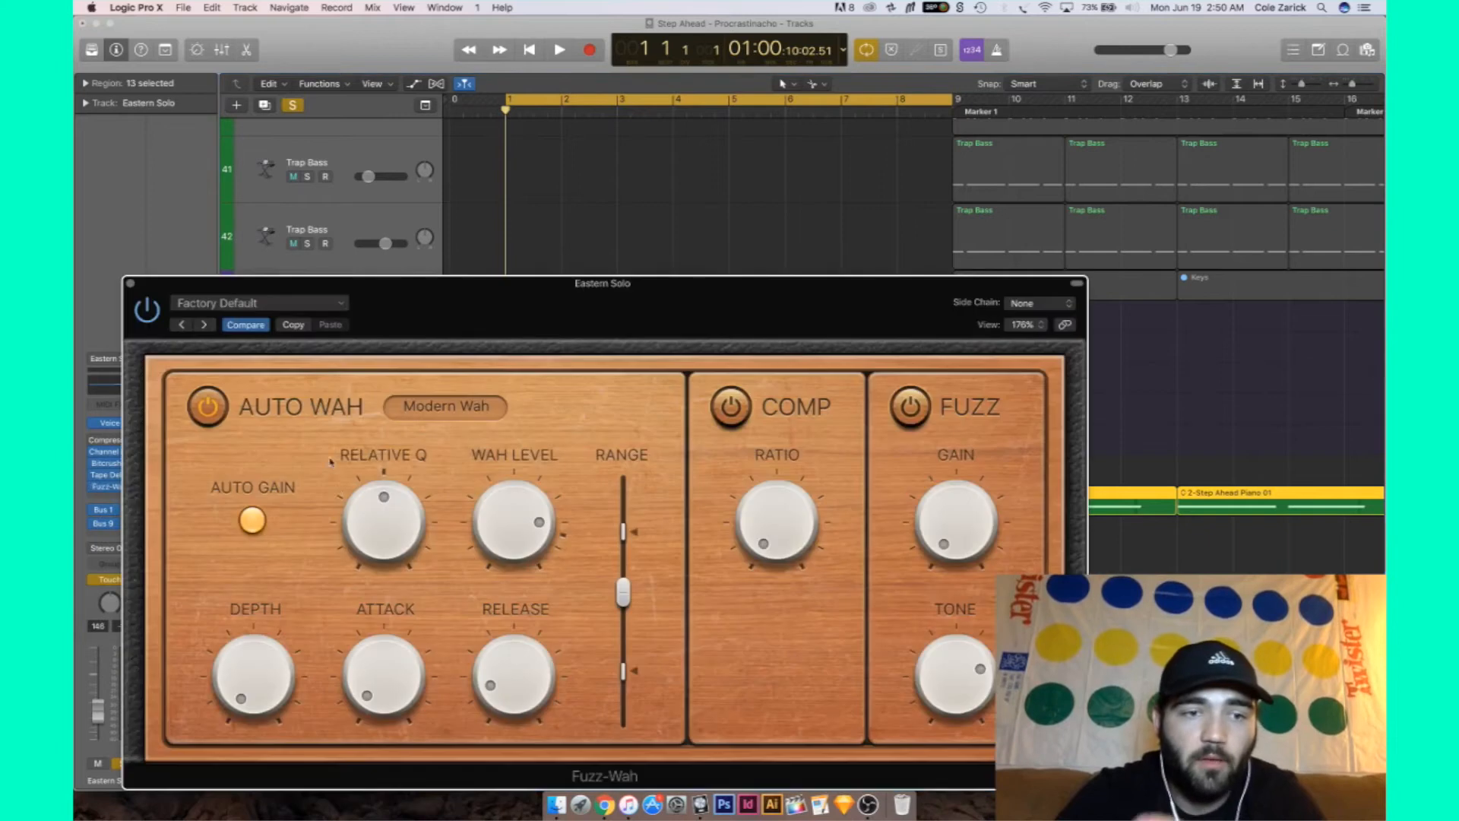
{"action": "left_click_drag", "start_coordinate": [628, 598], "coordinate": [630, 553]}
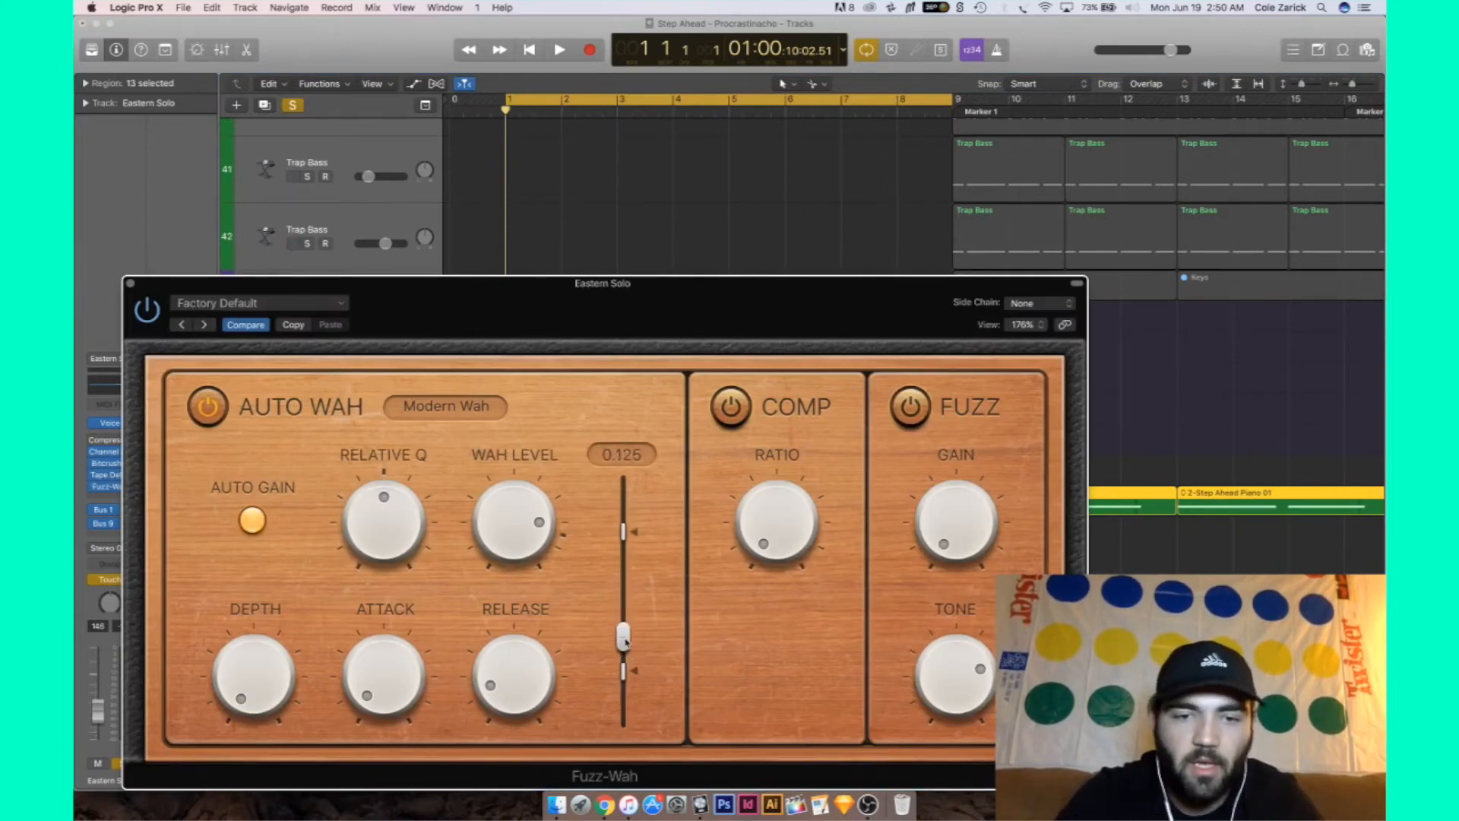
{"action": "left_click_drag", "start_coordinate": [610, 375], "coordinate": [1067, 337]}
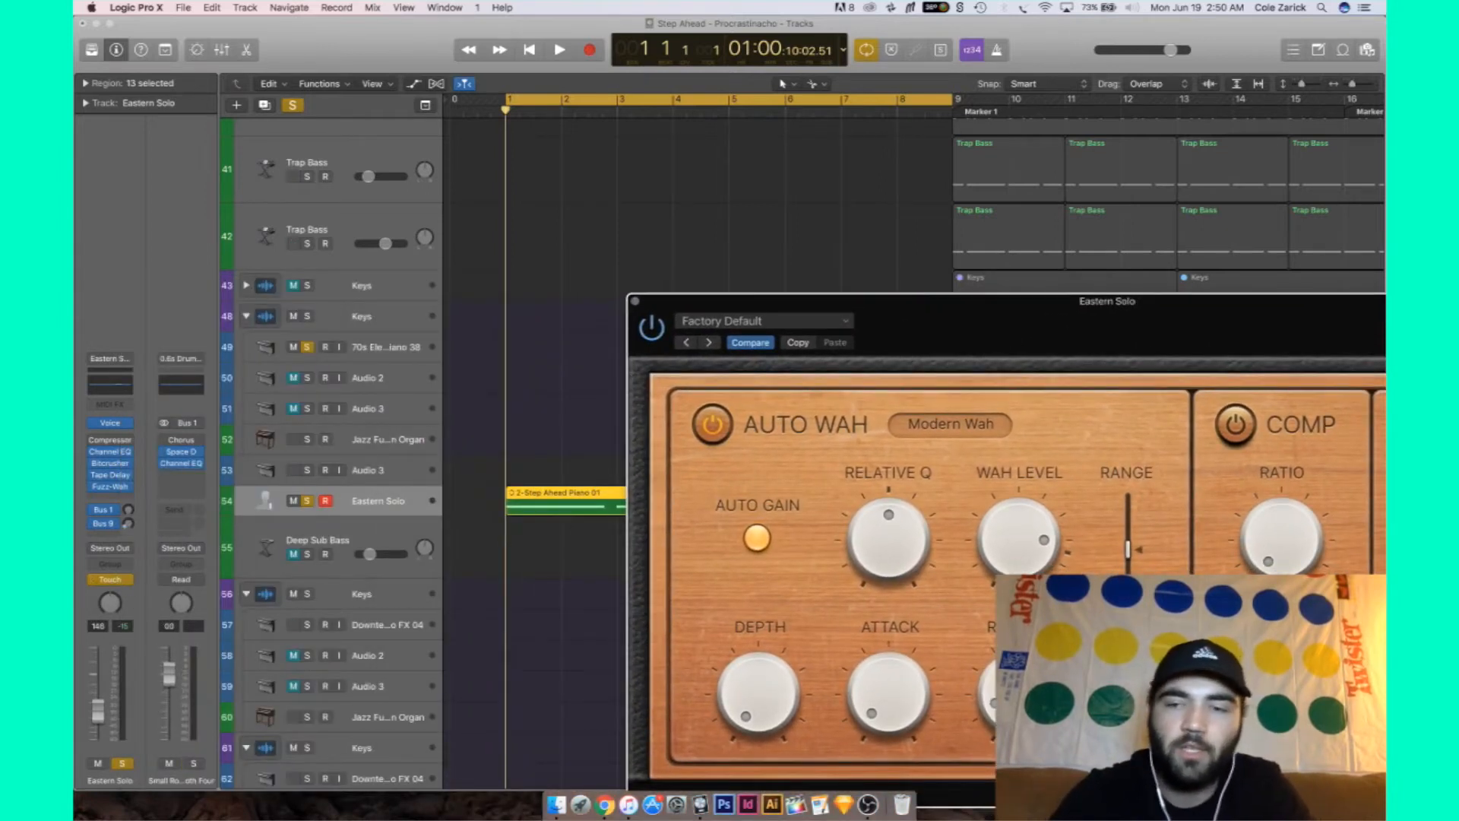
{"action": "mouse_move", "coordinate": [1127, 550]}
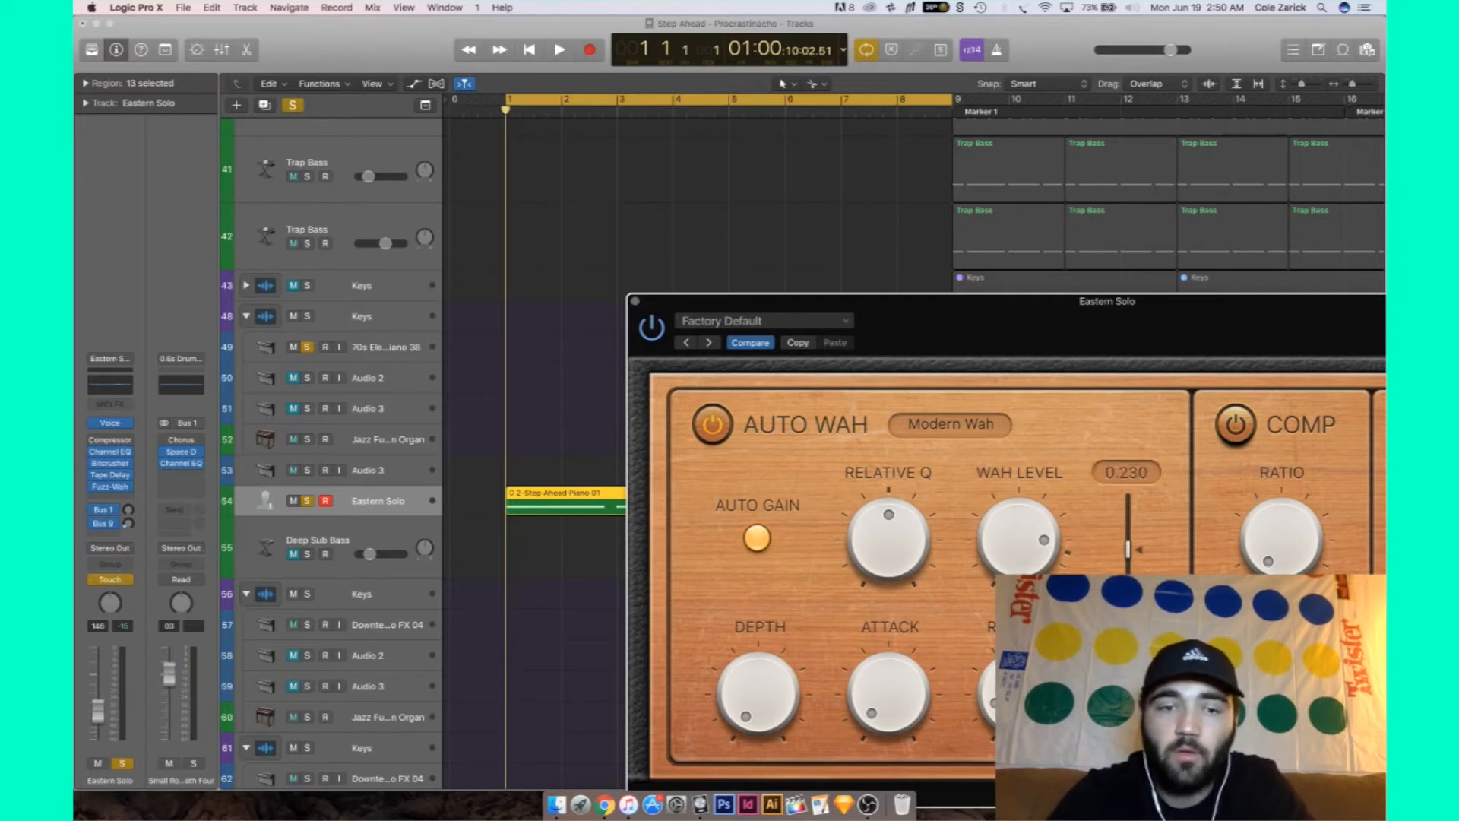
Record Range pedal movements of the Fuzz-Wah on the Eastern Solo track from bar 1 into bar 5
{"action": "key", "text": "r"}
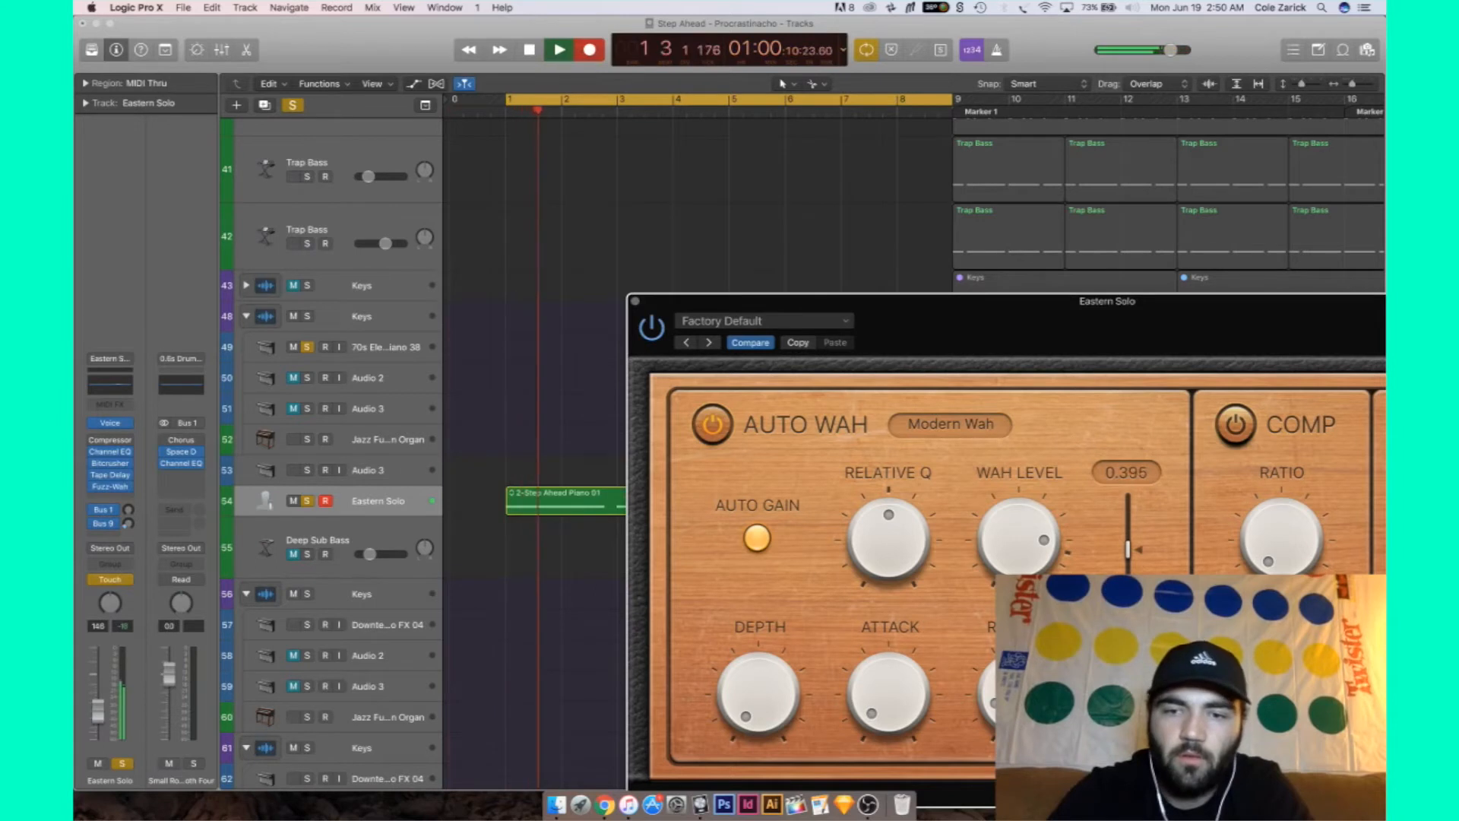
{"action": "left_click_drag", "start_coordinate": [1127, 643], "coordinate": [1128, 604]}
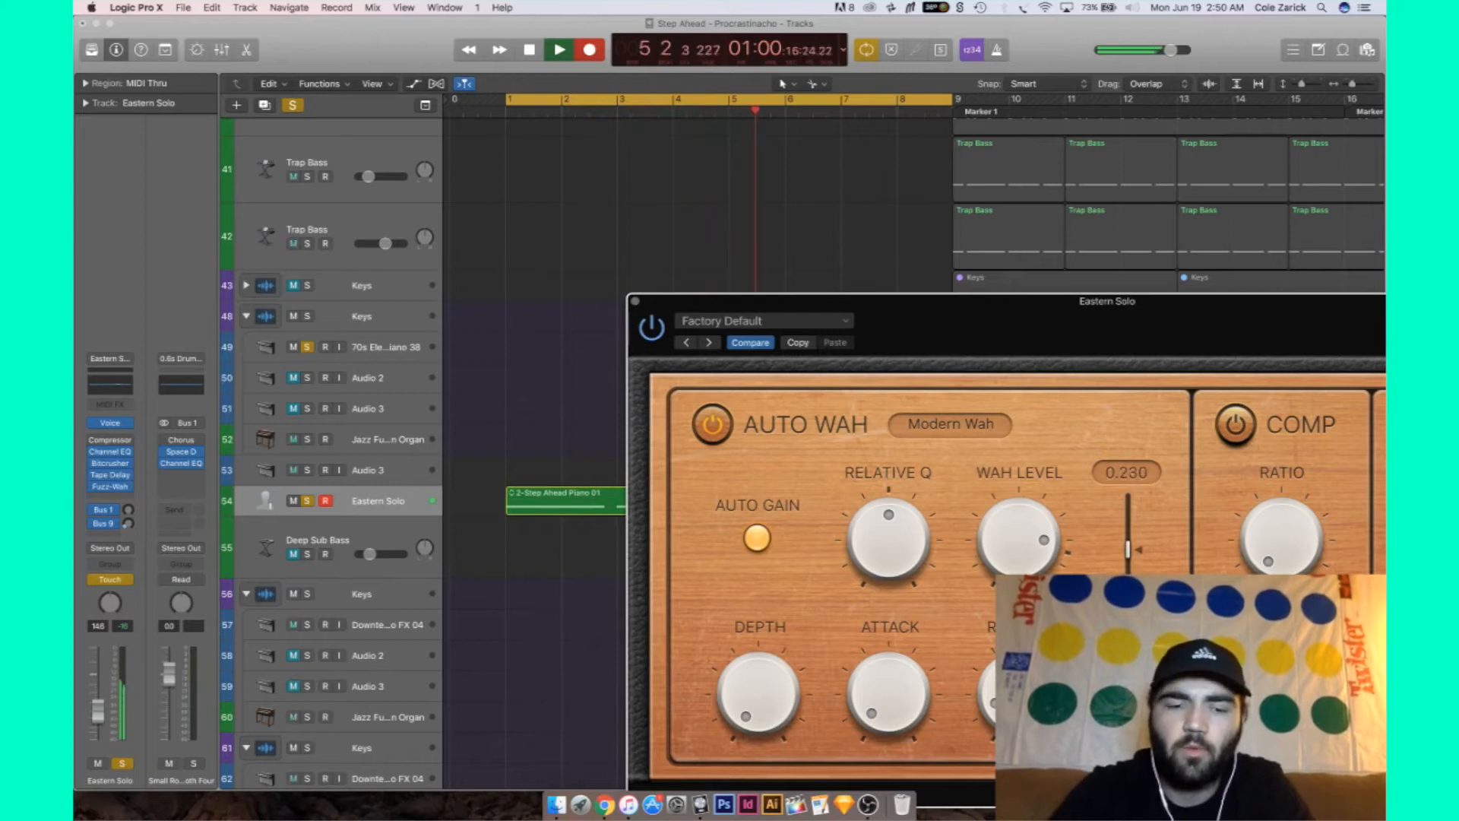
{"action": "key", "text": "space"}
Listen to the recorded Fuzz-Wah pedal automation from the project start and stop playback
{"action": "key", "text": "Return"}
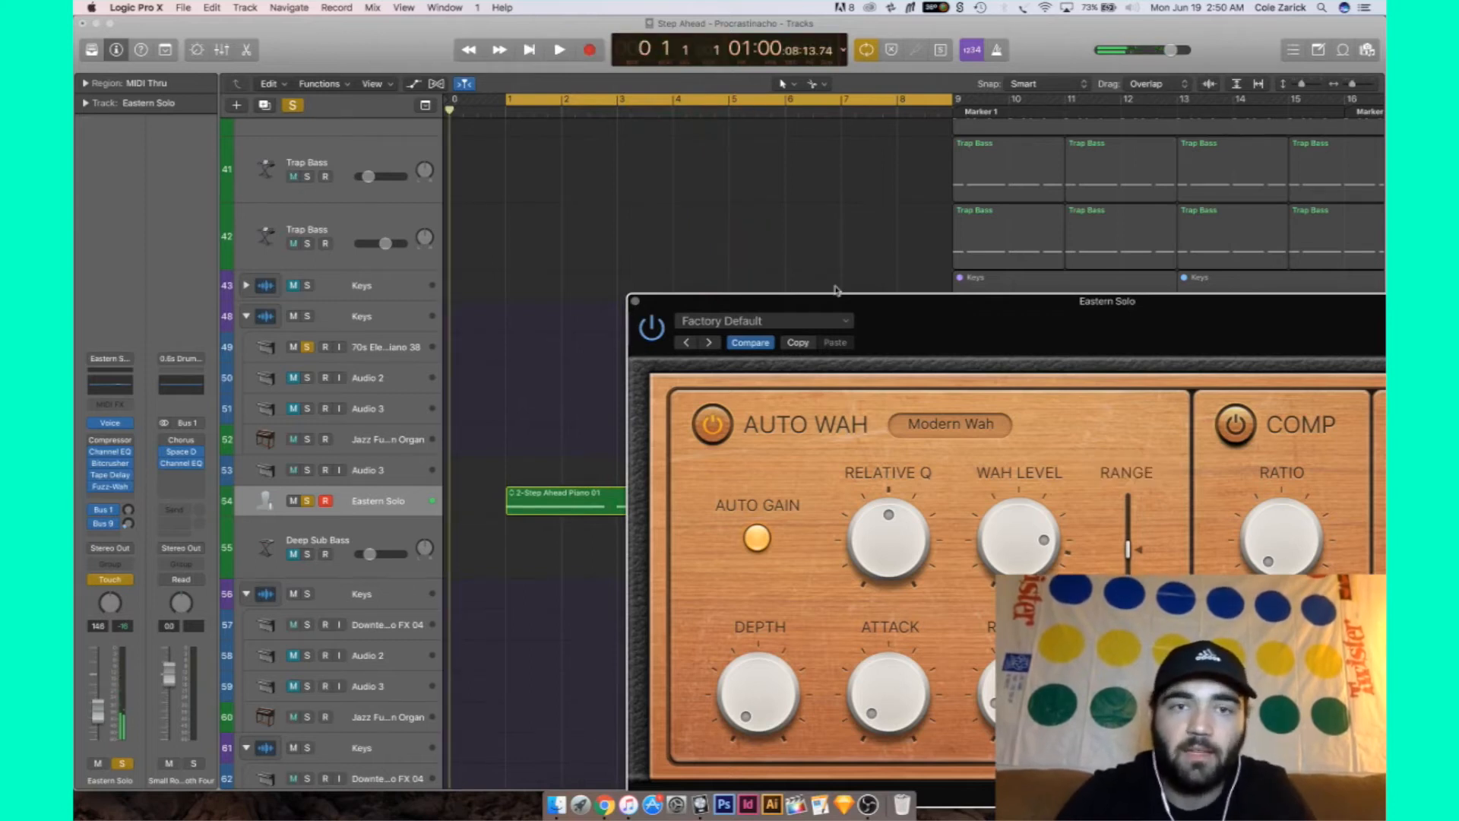
{"action": "key", "text": "space"}
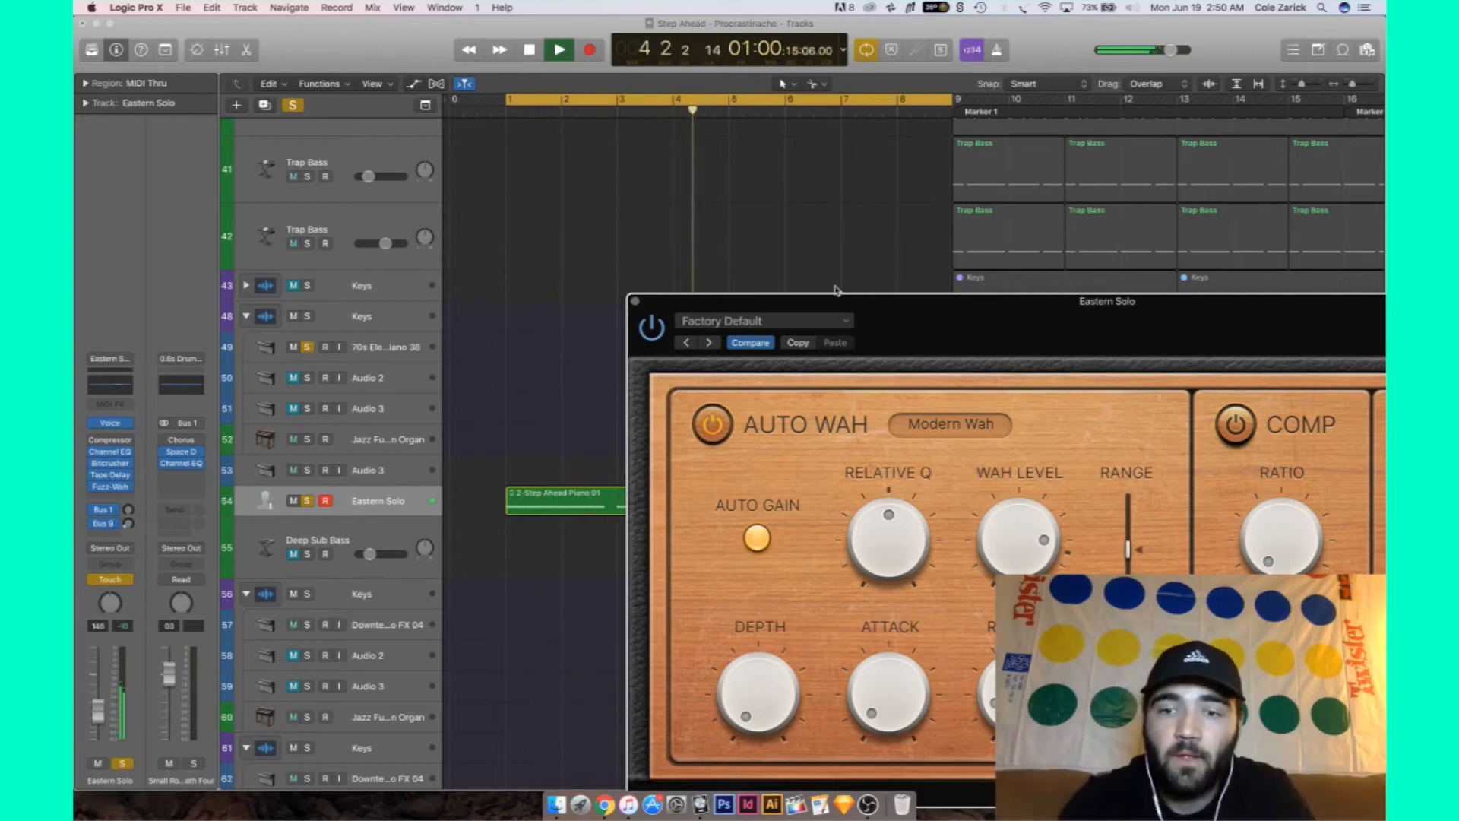
{"action": "key", "text": "space"}
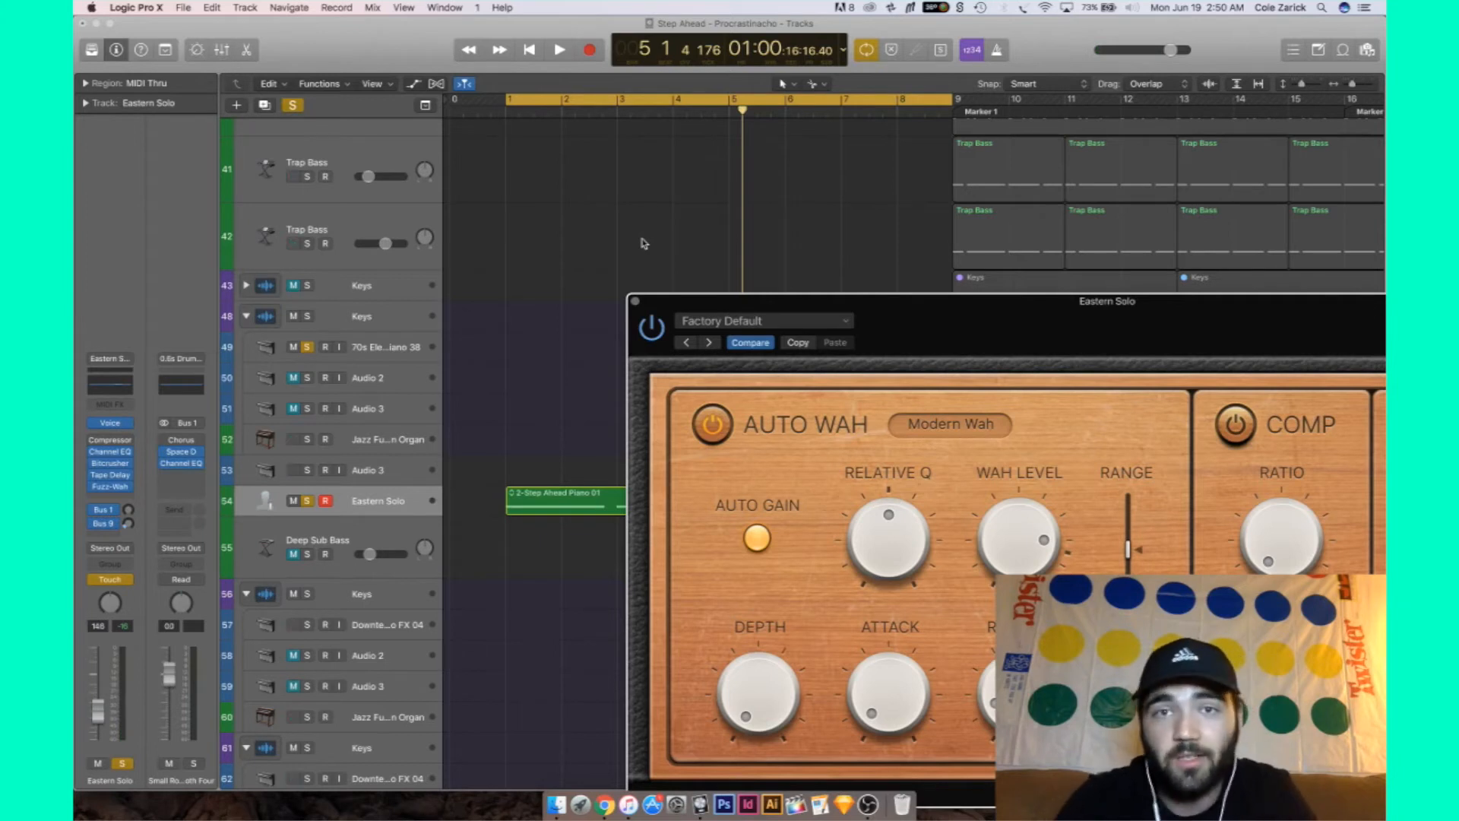
Close the Fuzz-Wah window and open the Eastern Solo track's Channel EQ
{"action": "left_click_drag", "start_coordinate": [1072, 335], "coordinate": [847, 333]}
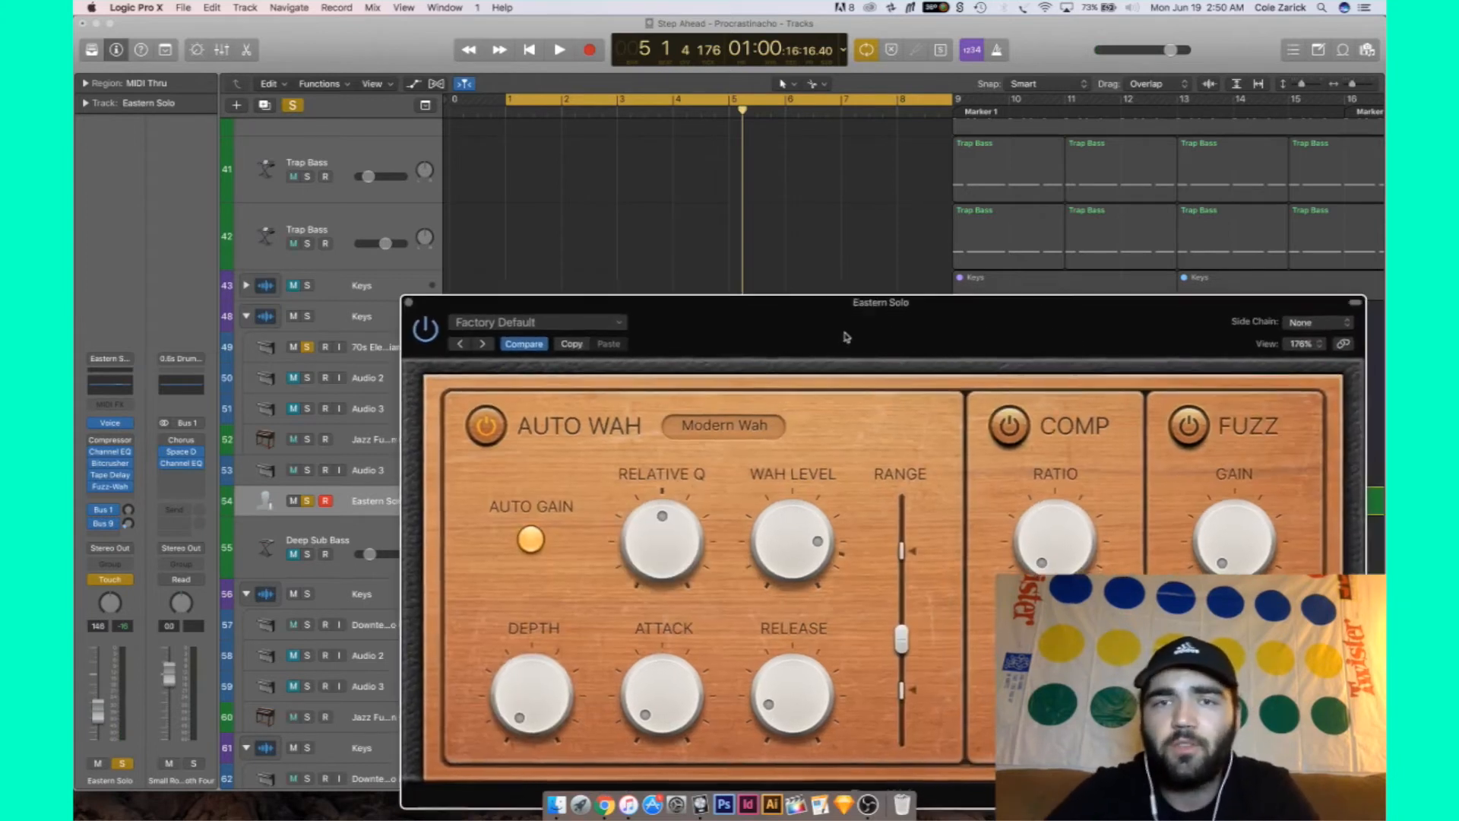
{"action": "left_click", "coordinate": [410, 301]}
{"action": "left_click", "coordinate": [120, 389]}
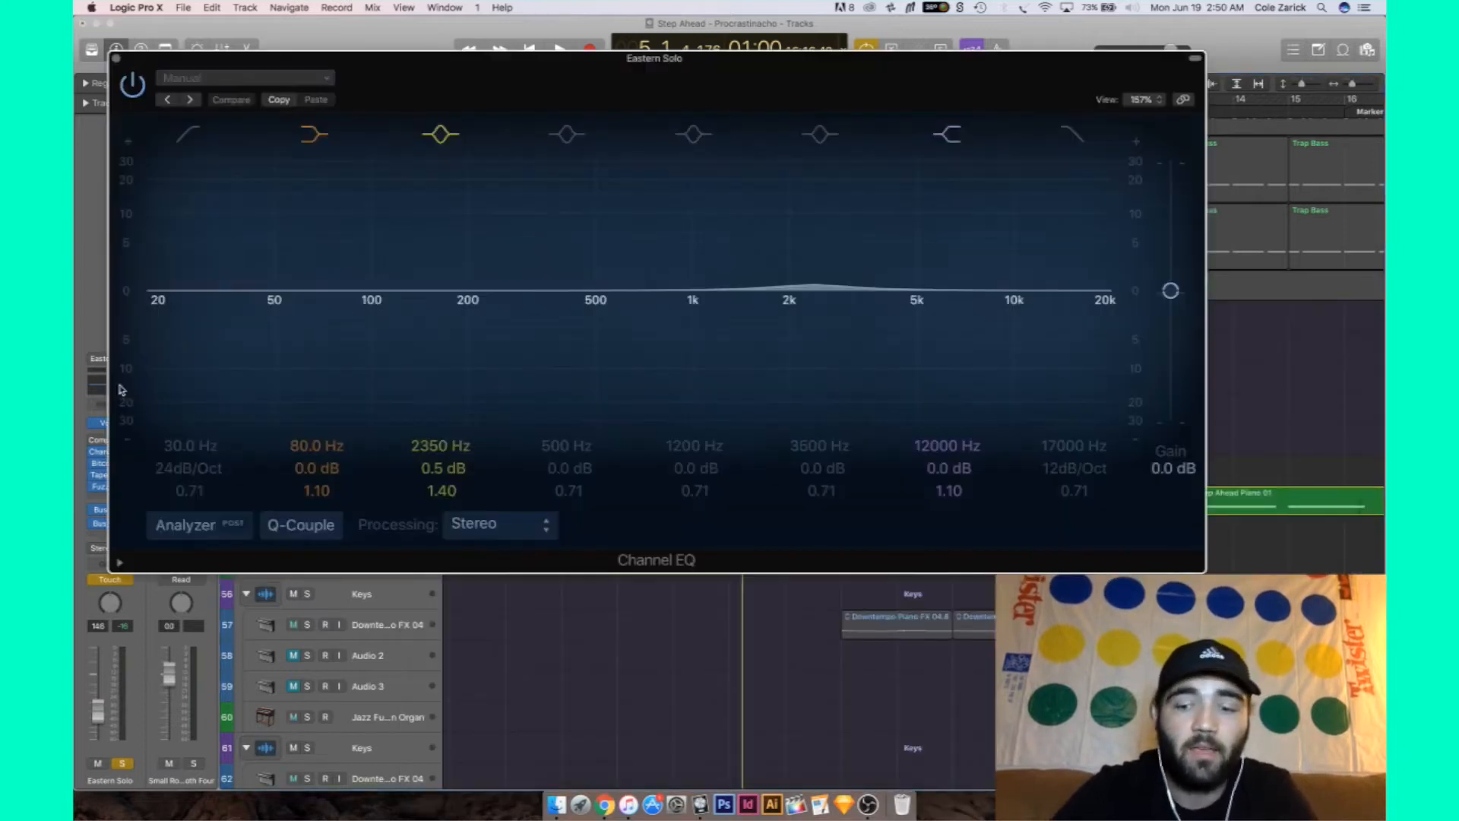
Record a sweep of the Channel EQ's yellow peak band from the project start, stop, and return the playhead to the start
{"action": "key", "text": "Return"}
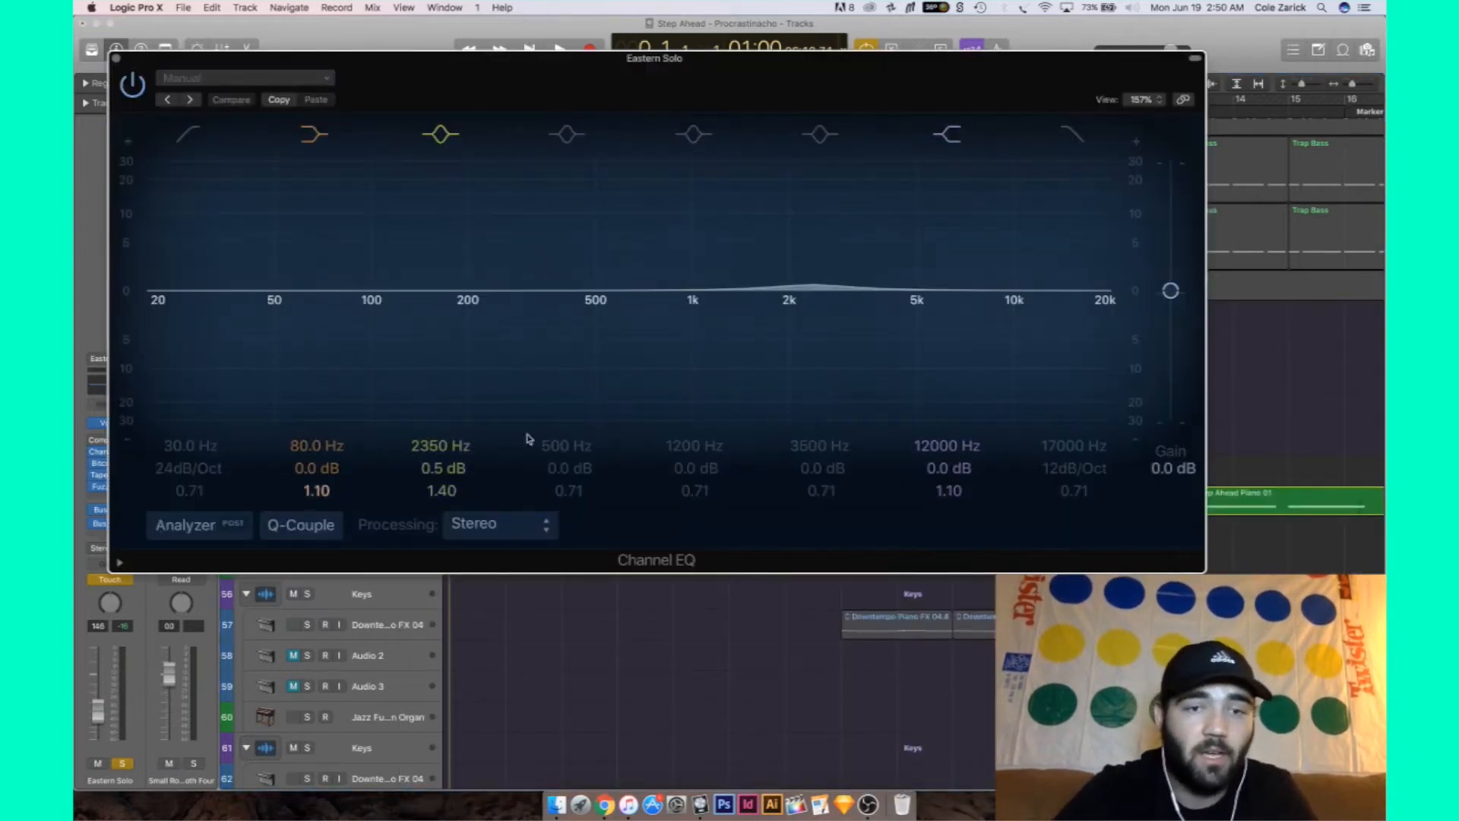
{"action": "key", "text": "space"}
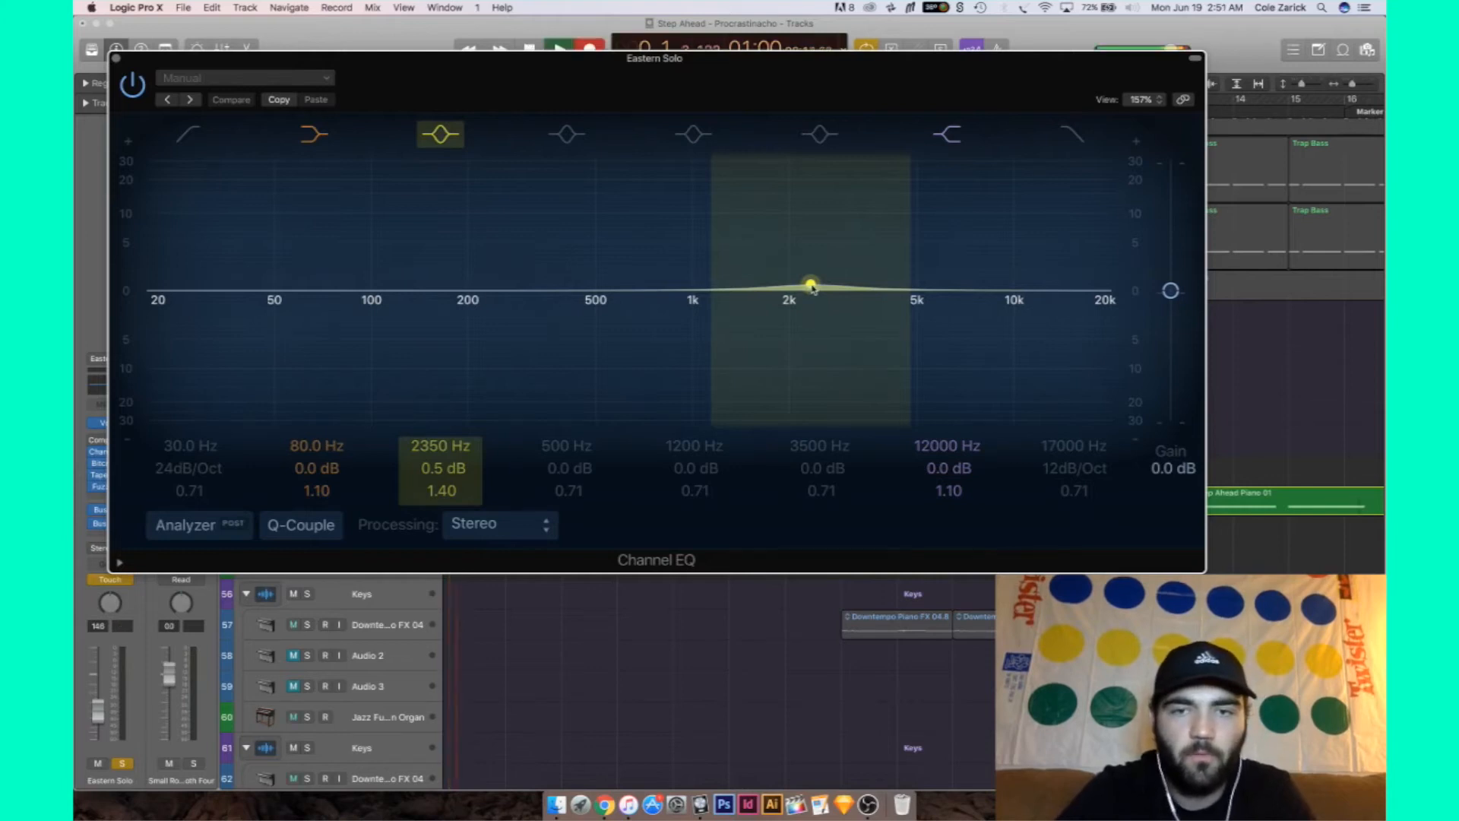
{"action": "left_click_drag", "start_coordinate": [811, 286], "coordinate": [596, 244]}
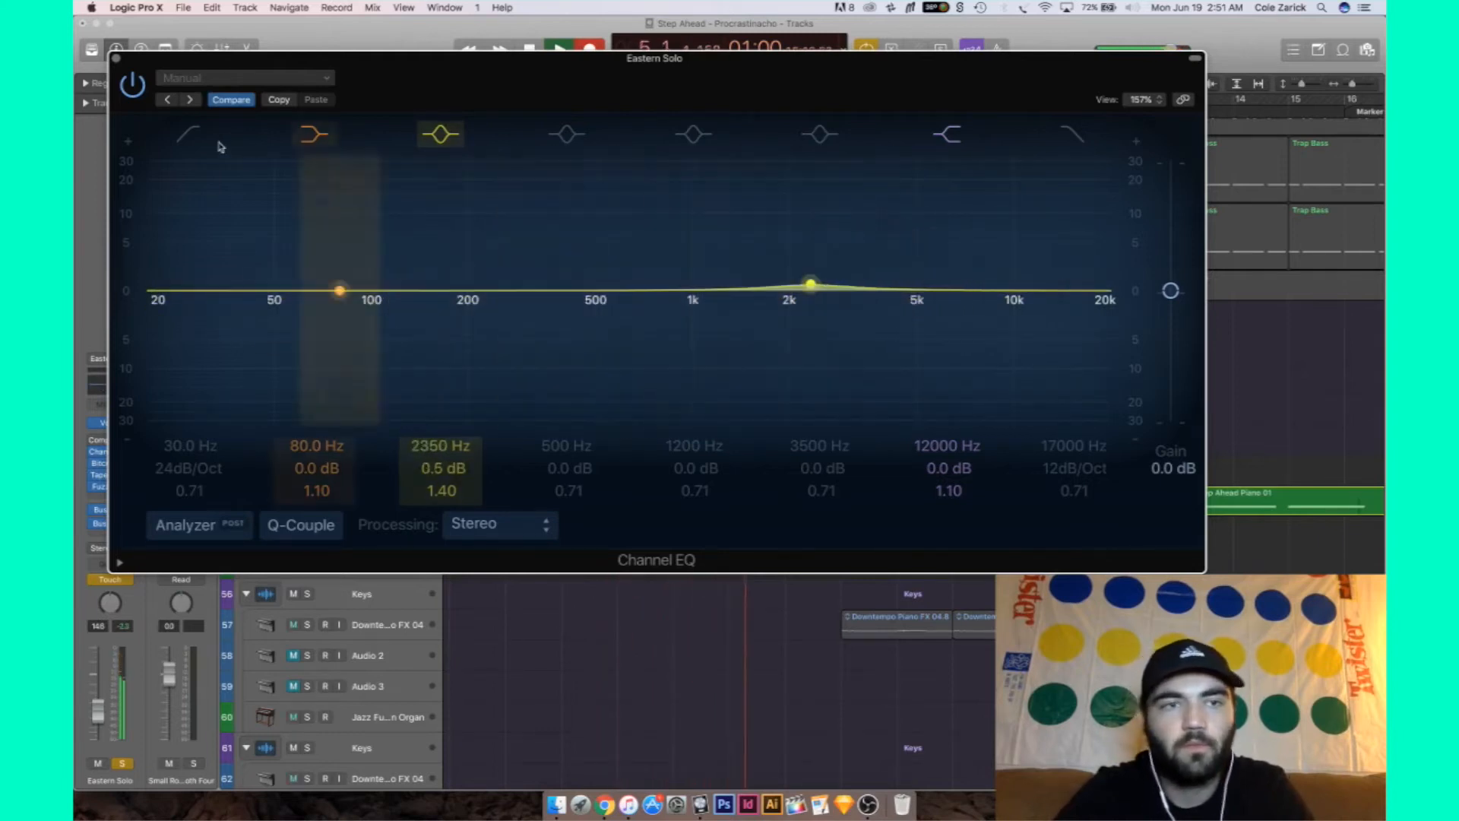
{"action": "key", "text": "space"}
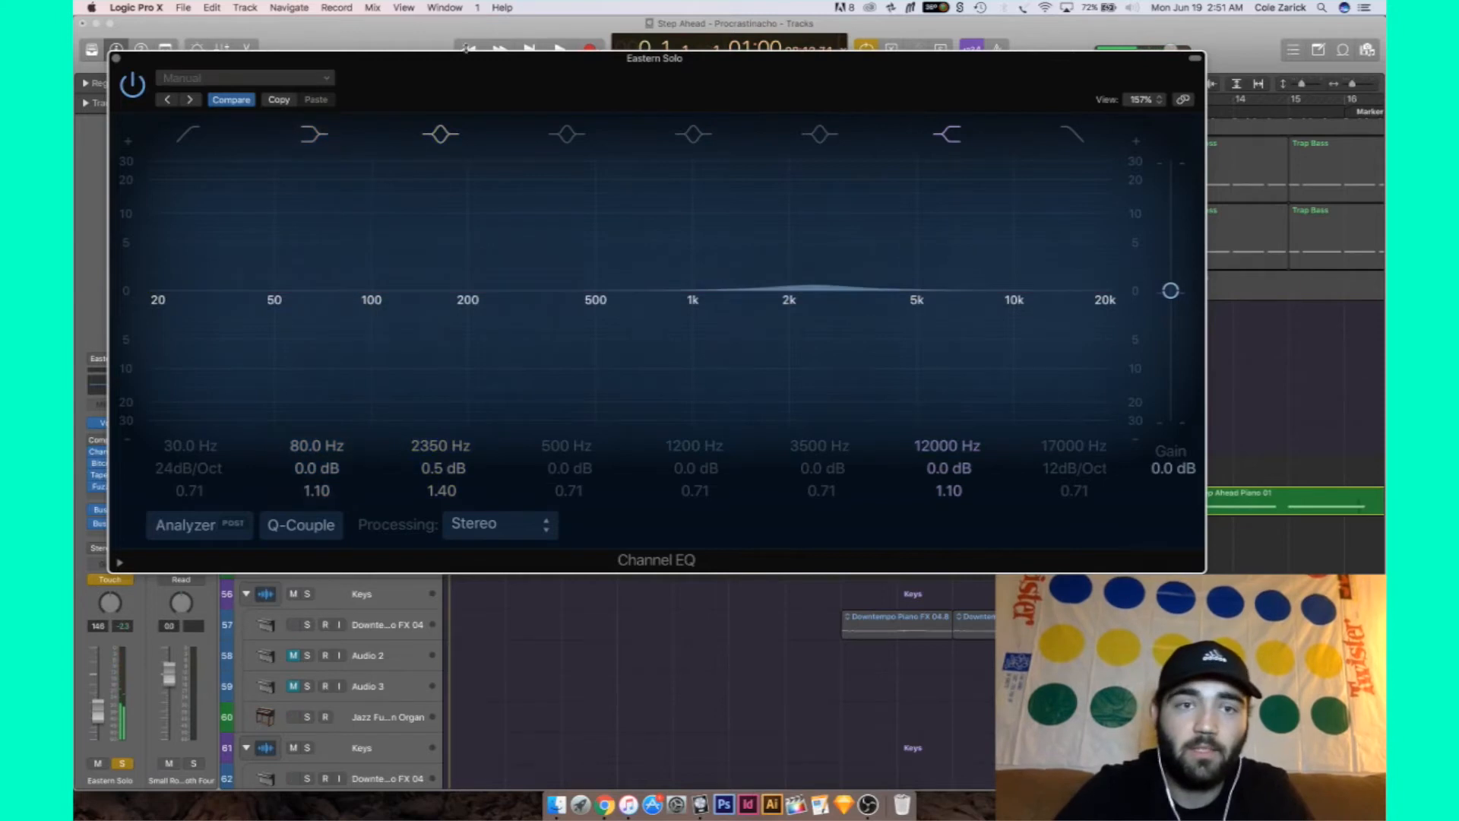
Listen to the recorded Channel EQ automation from the project start, stop playback and close the EQ window
{"action": "left_click_drag", "start_coordinate": [464, 72], "coordinate": [861, 410]}
{"action": "key", "text": "space"}
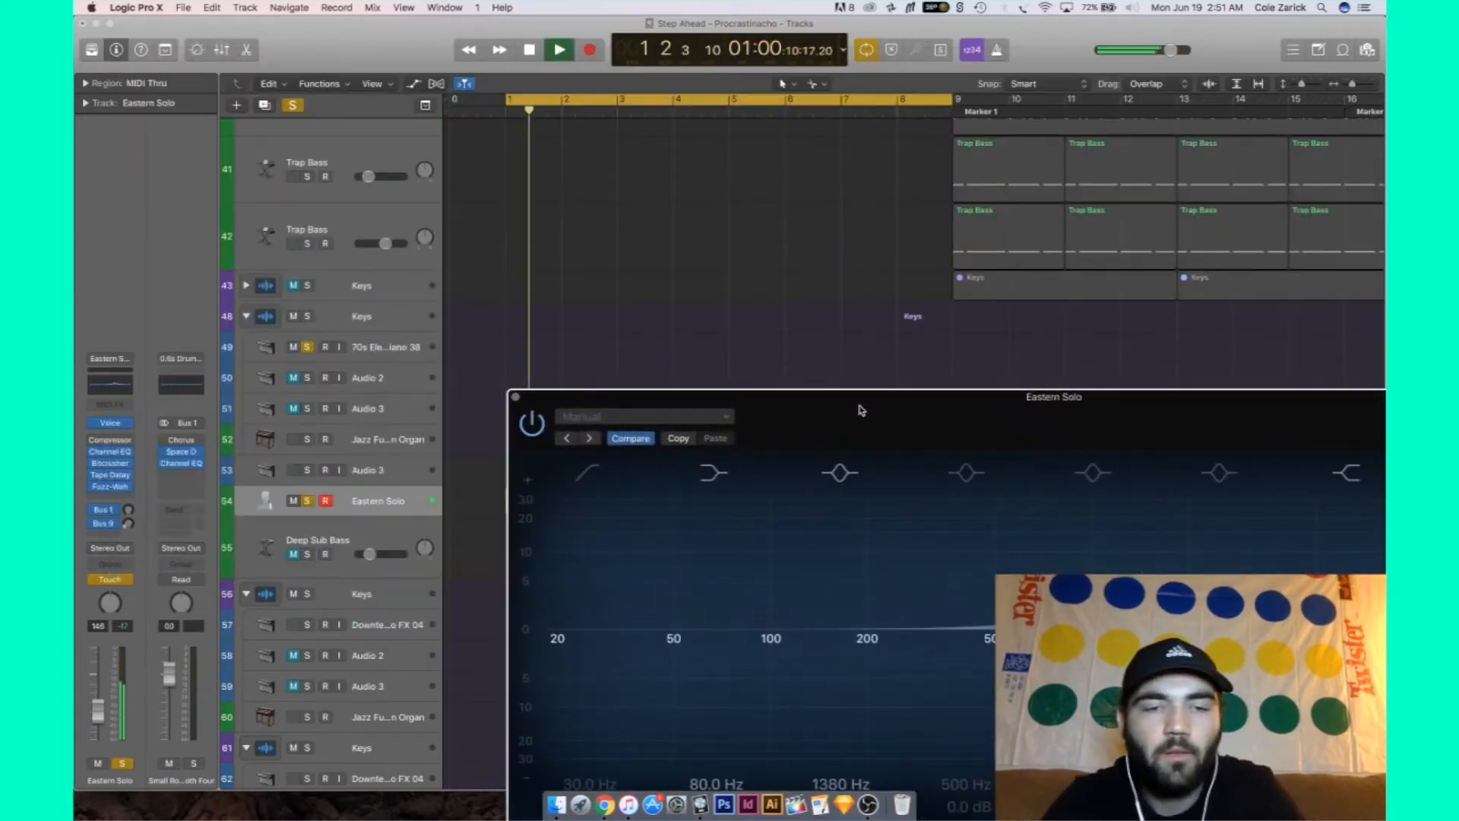
{"action": "left_click_drag", "start_coordinate": [1276, 414], "coordinate": [946, 358]}
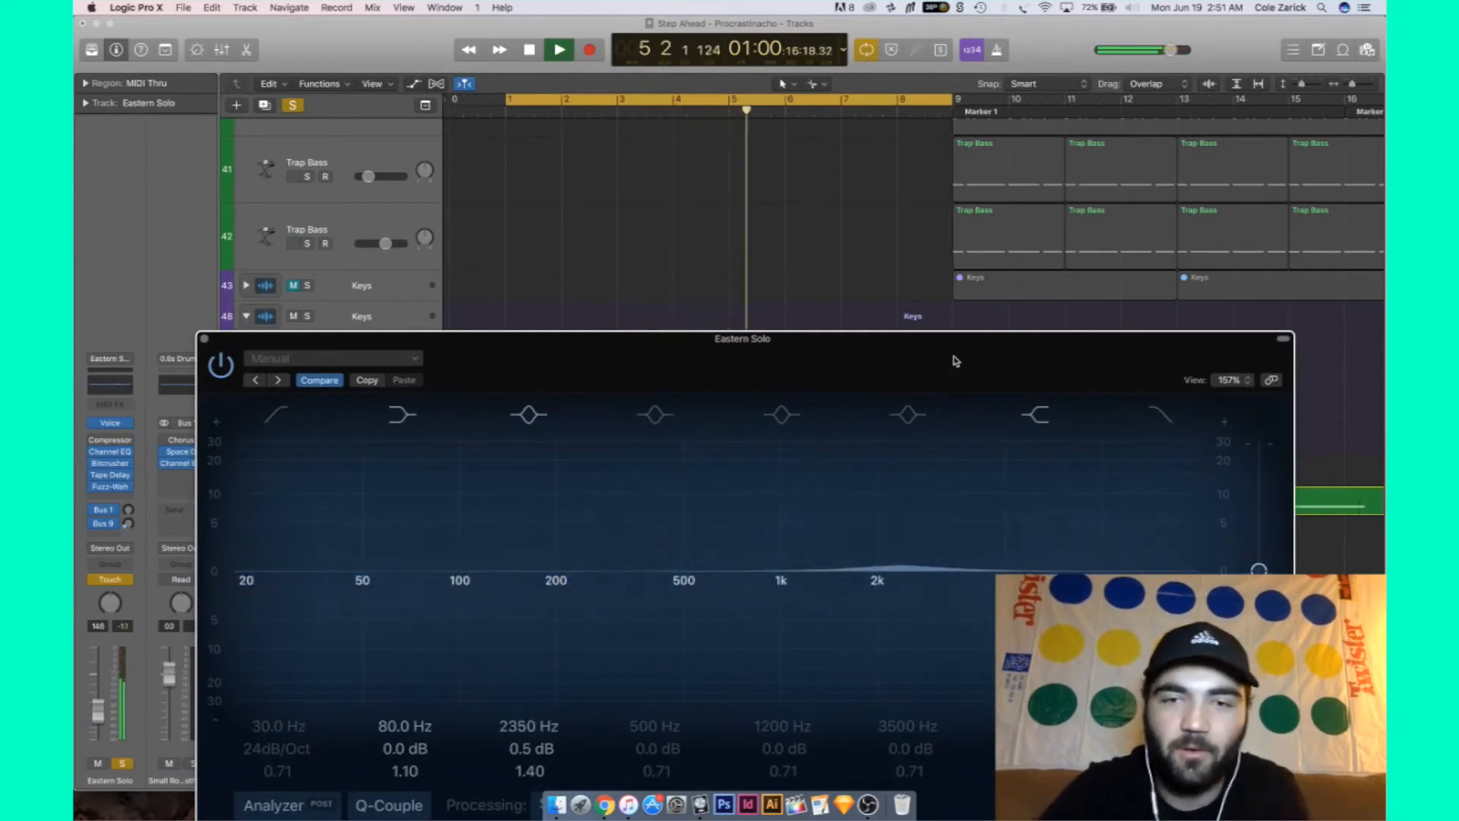
{"action": "key", "text": "space"}
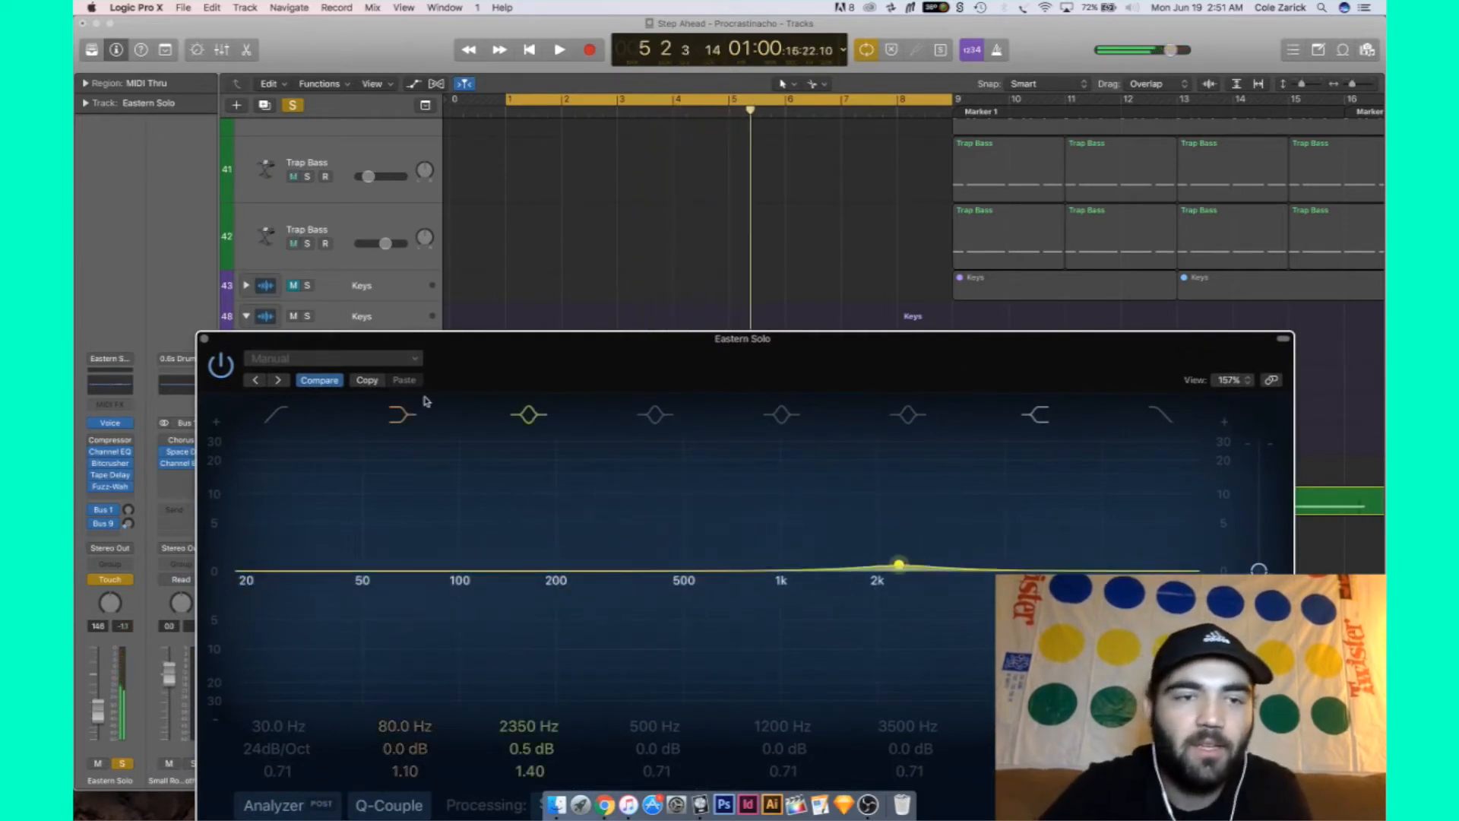
{"action": "left_click", "coordinate": [204, 340]}
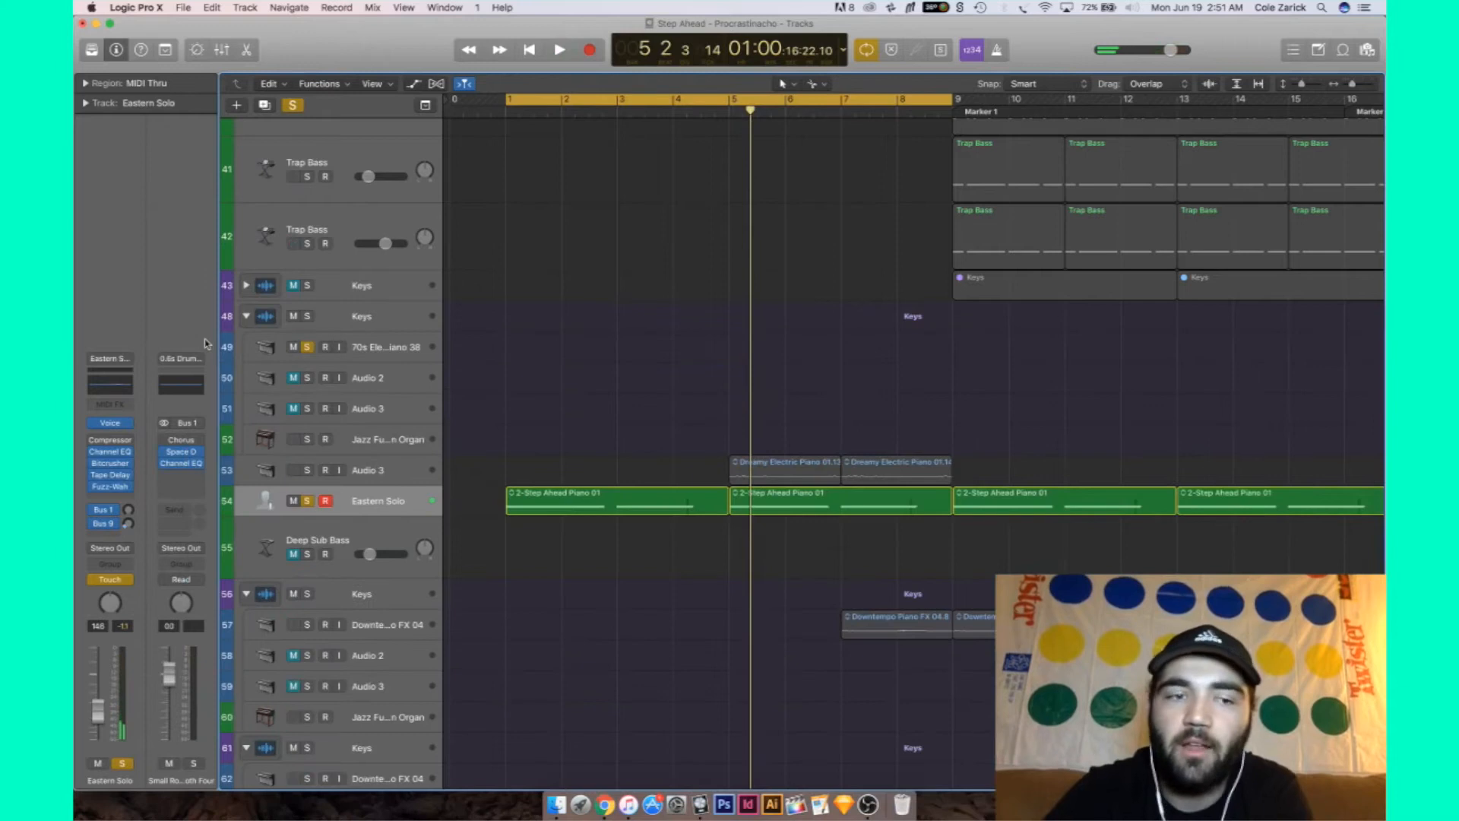
Set the Eastern Solo track's automation mode to Read and open its Fuzz-Wah plug-in
{"action": "left_click", "coordinate": [129, 582]}
{"action": "left_click", "coordinate": [129, 566]}
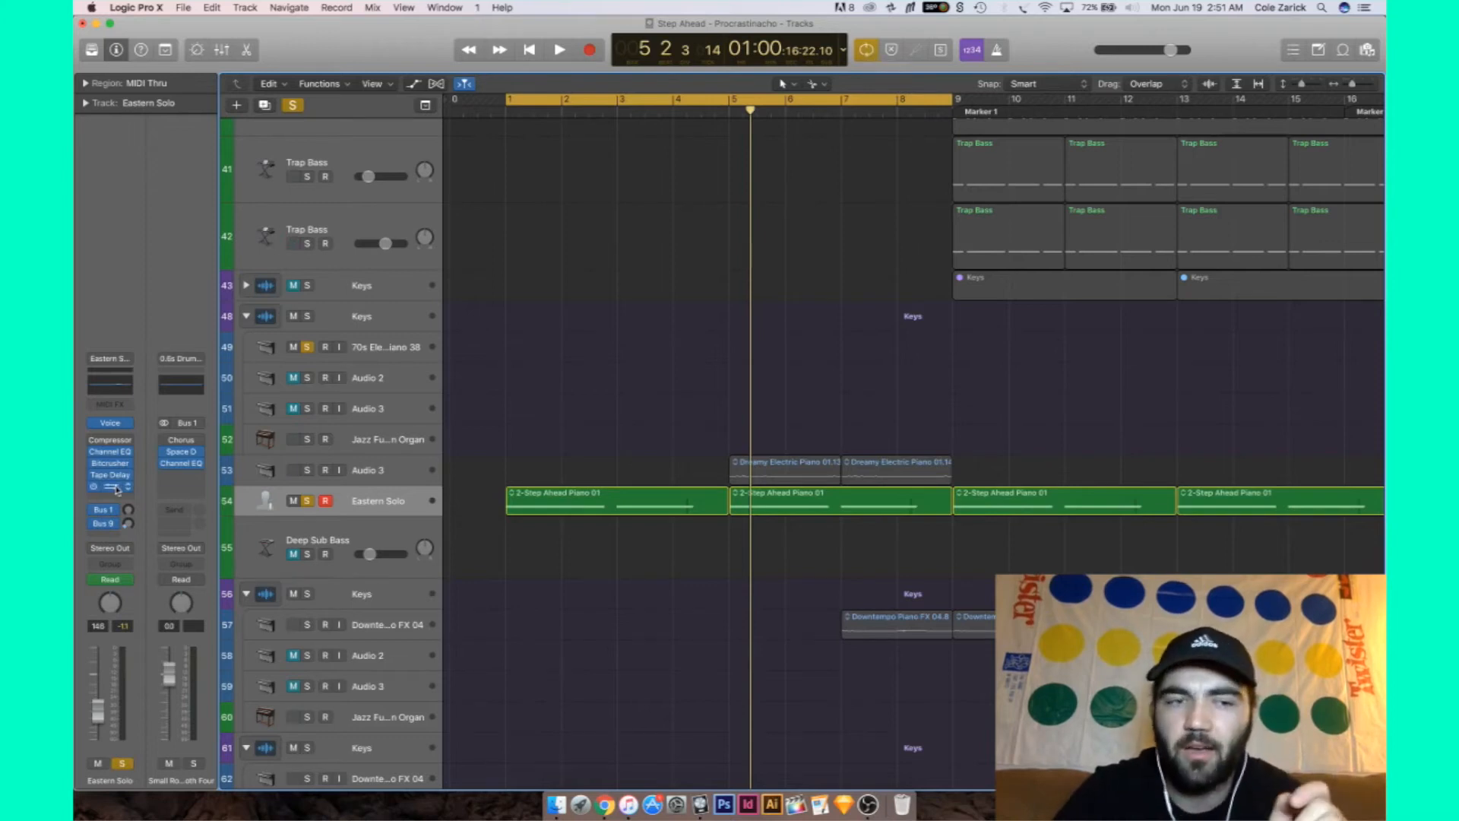
{"action": "left_click", "coordinate": [114, 487]}
{"action": "left_click_drag", "start_coordinate": [807, 336], "coordinate": [619, 280]}
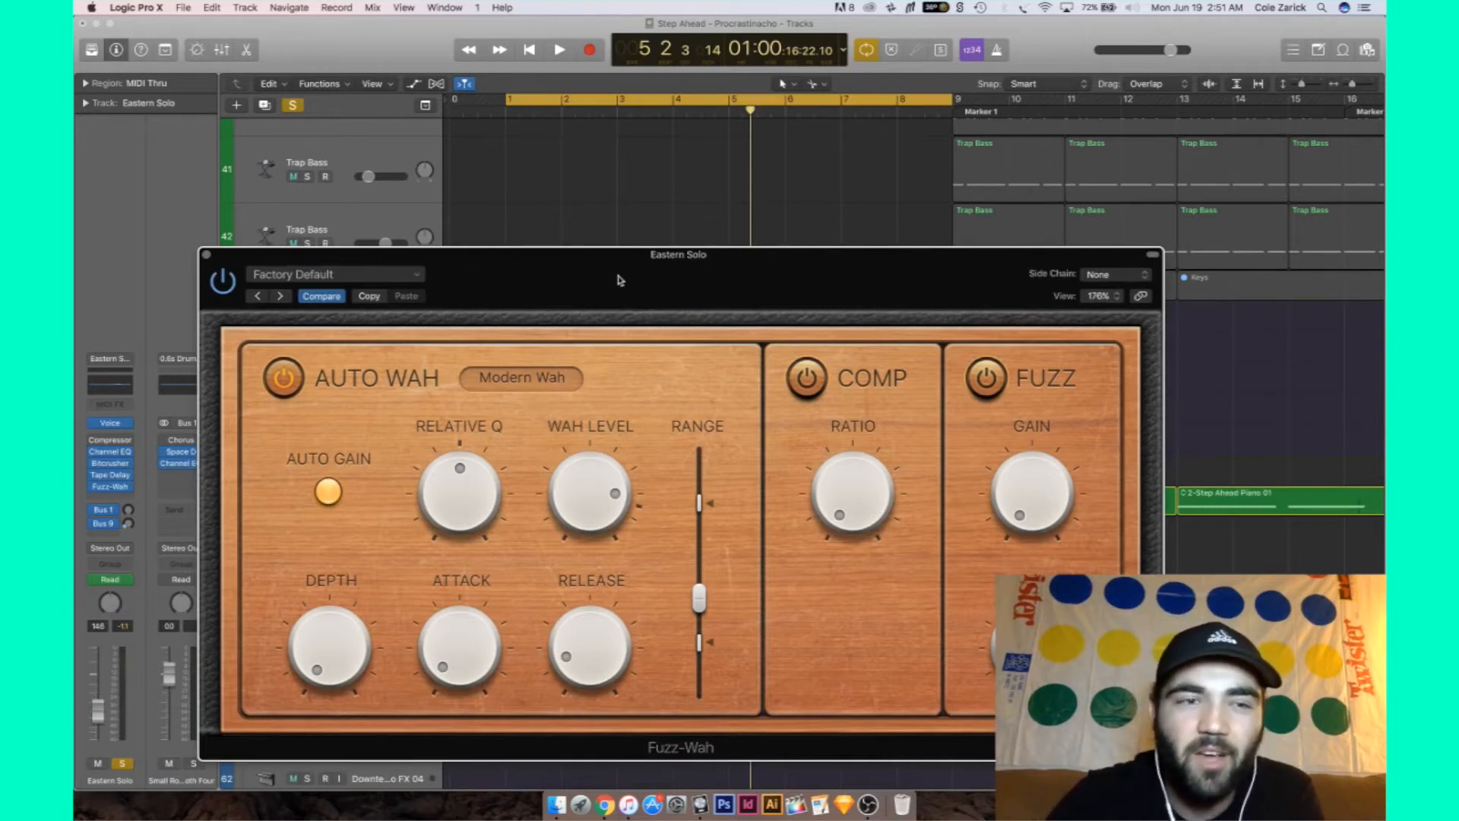
{"action": "left_click", "coordinate": [110, 498]}
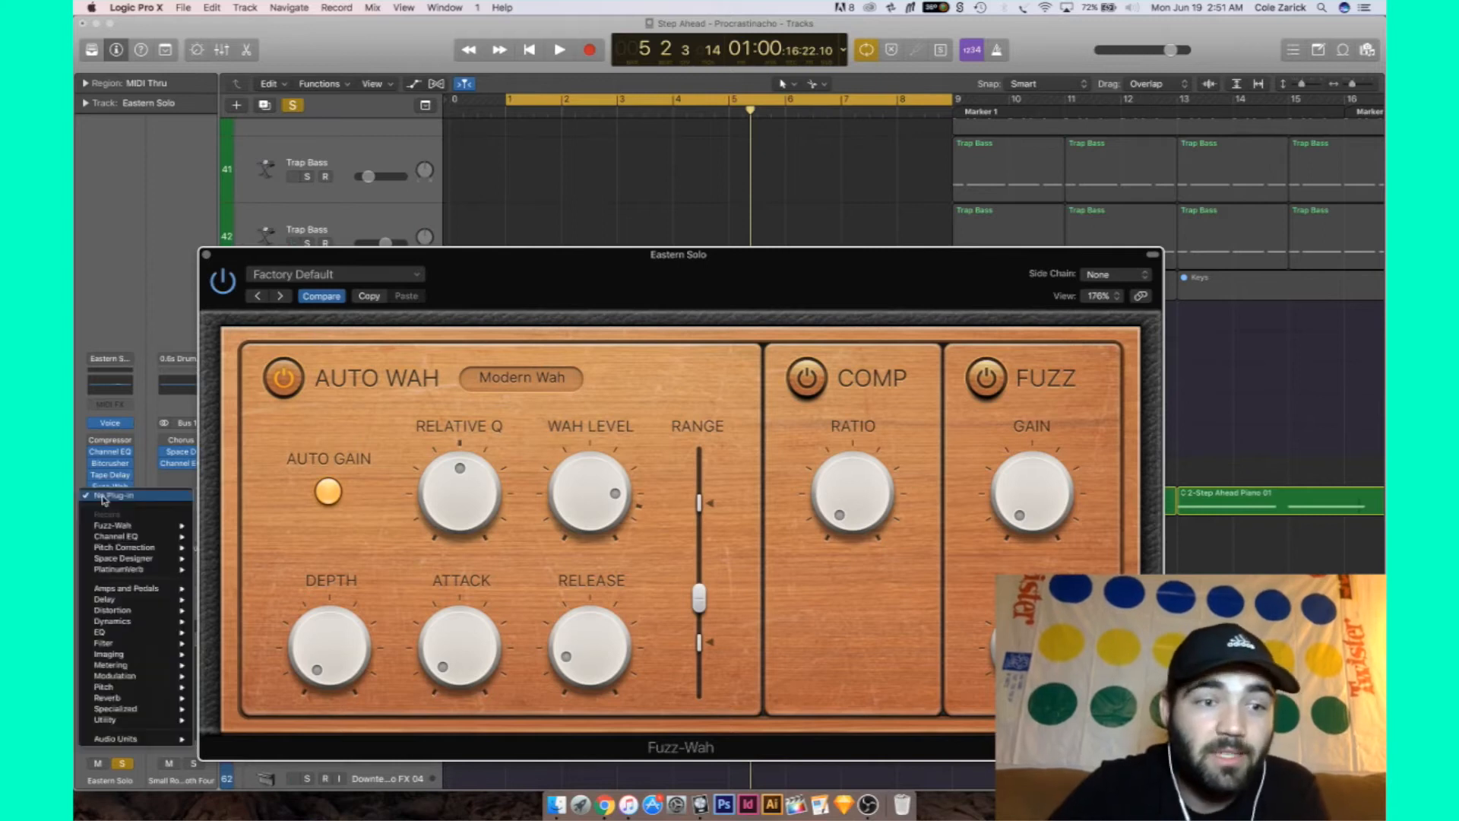
{"action": "mouse_move", "coordinate": [127, 604]}
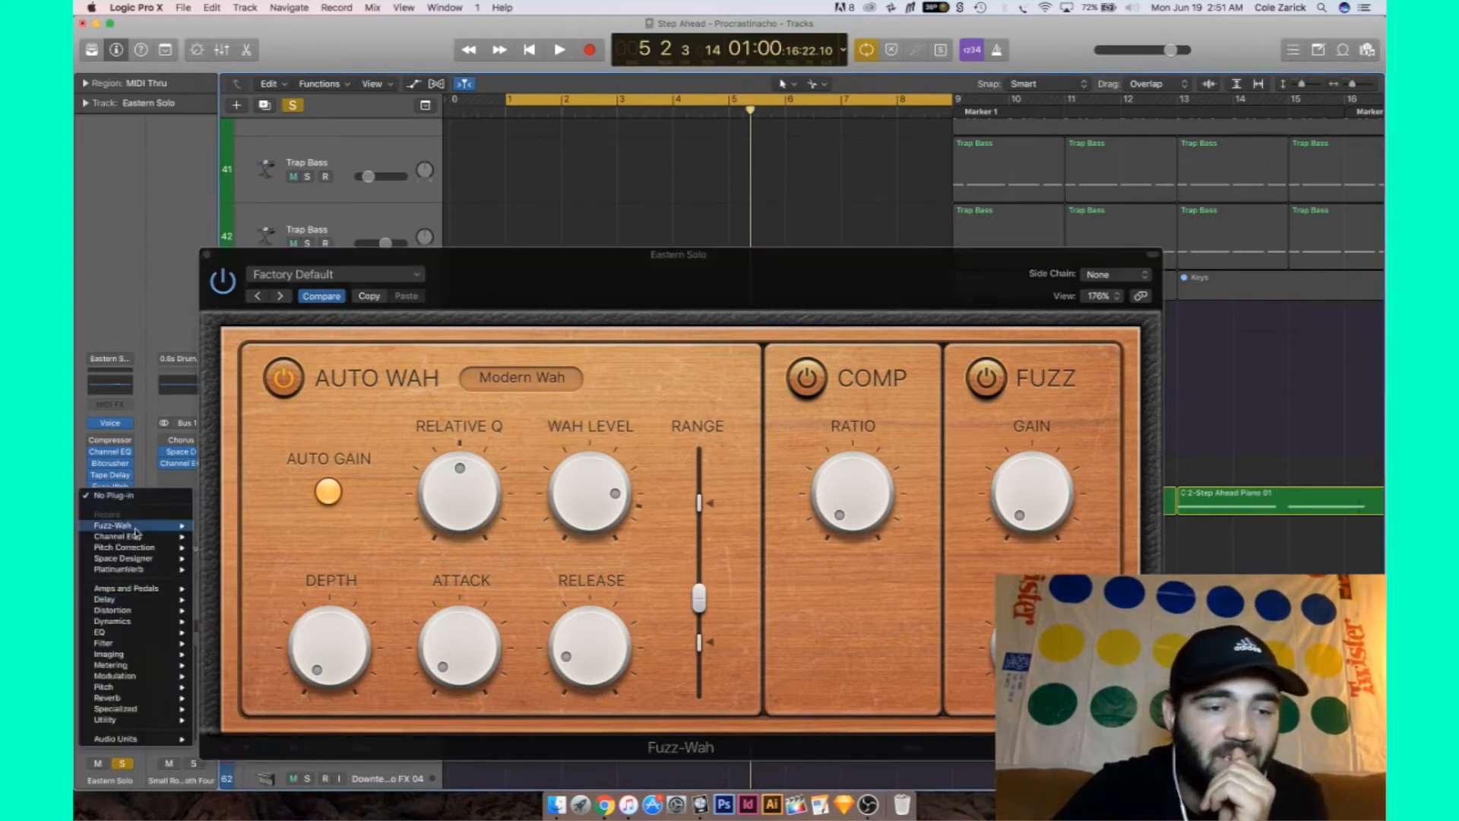
{"action": "left_click", "coordinate": [172, 284]}
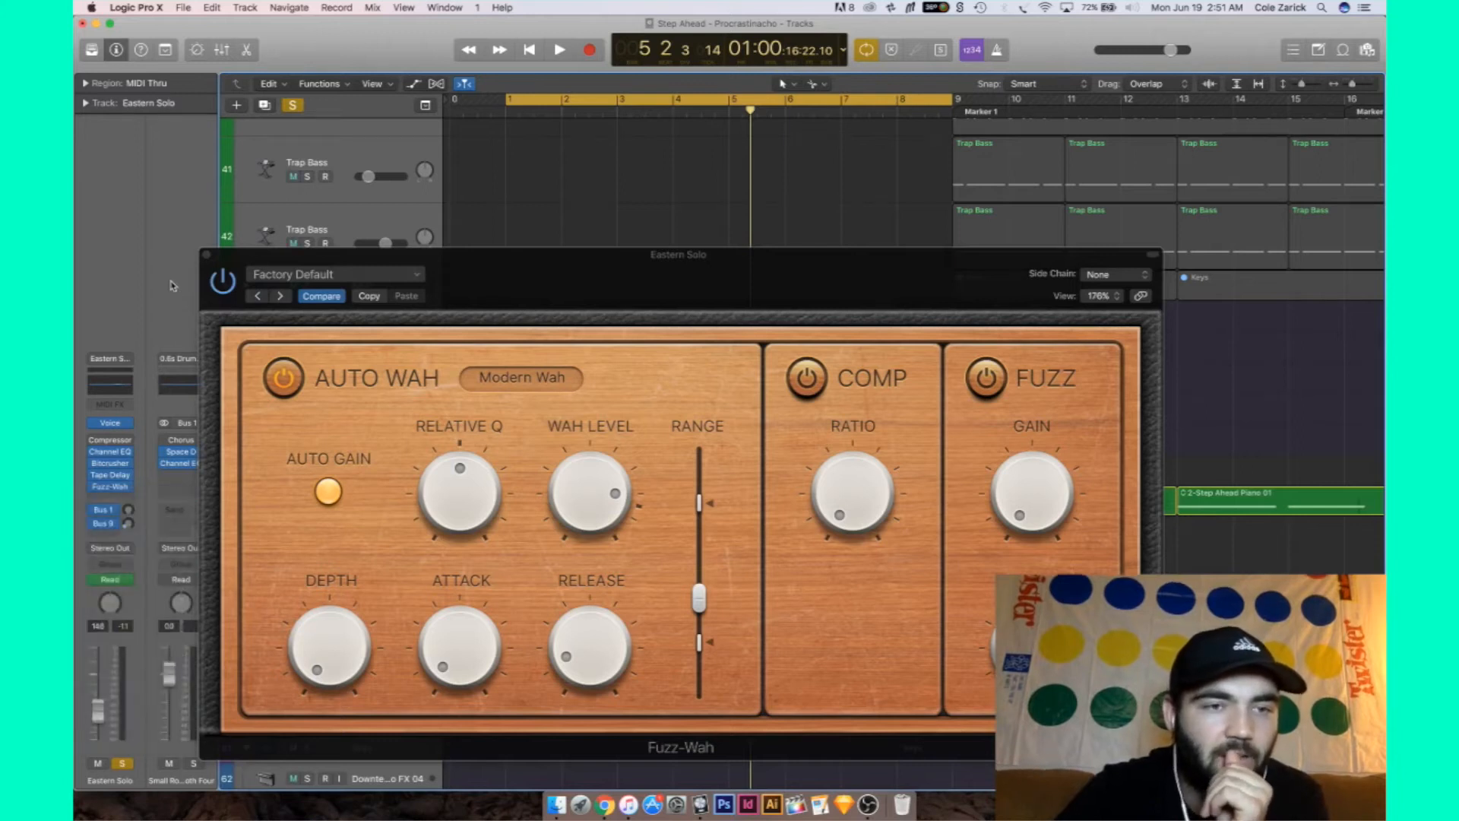
Try the Fuzz-Wah's Auto Gain switch and a lower minimum Range limit, and audition the effect from bar 1
{"action": "left_click_drag", "start_coordinate": [525, 278], "coordinate": [658, 155]}
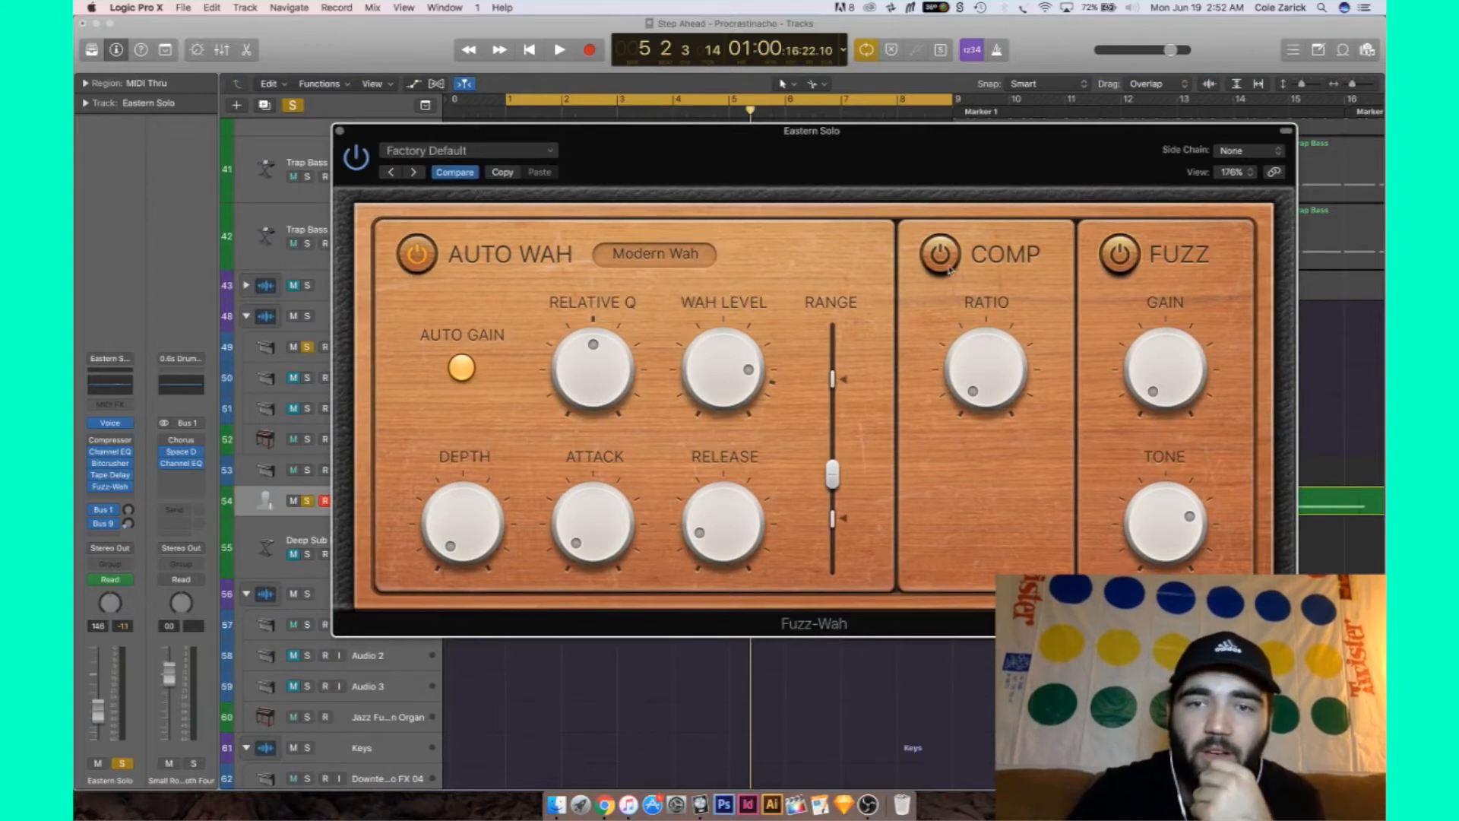
{"action": "left_click", "coordinate": [464, 368]}
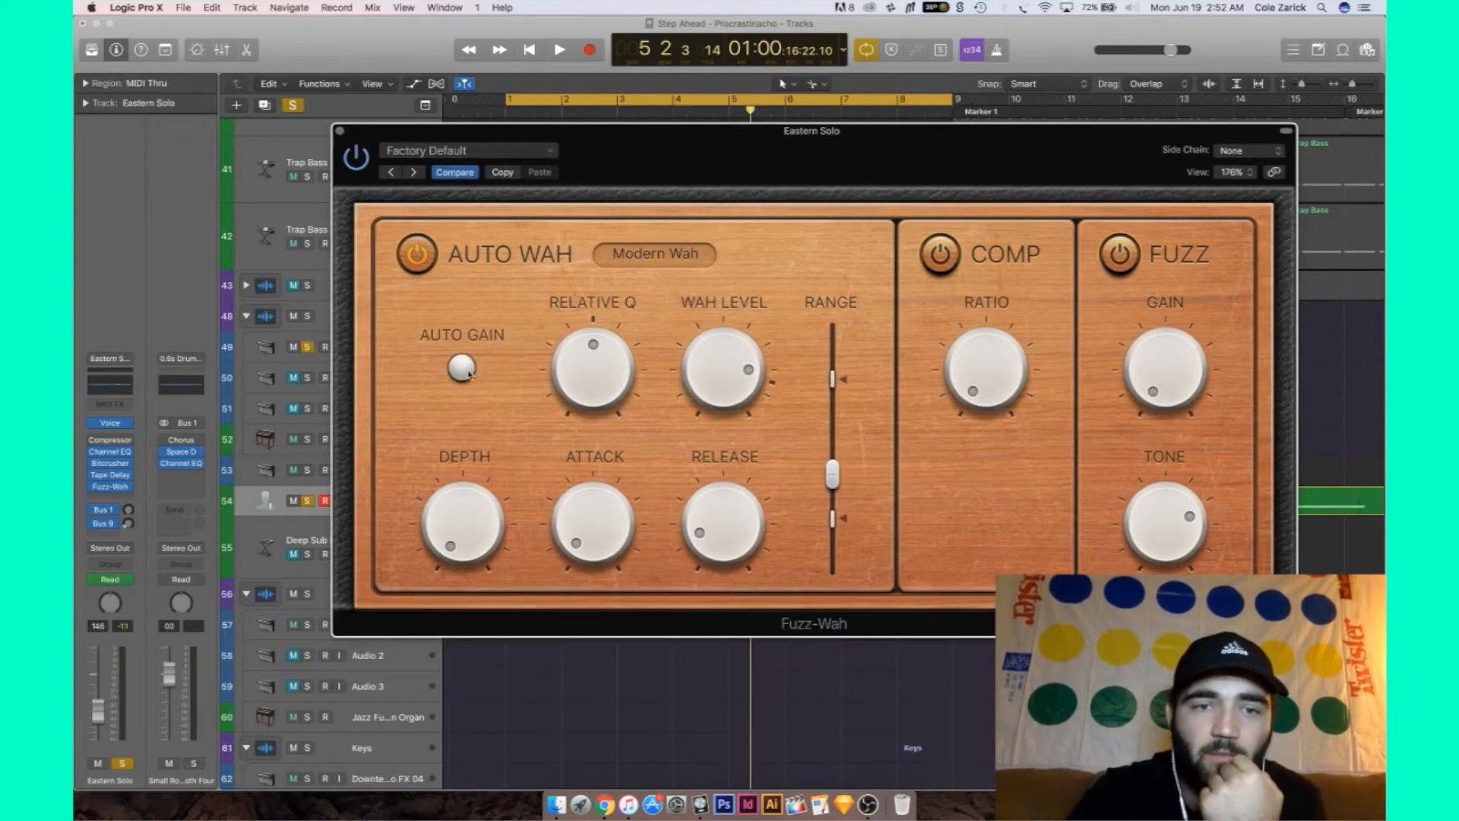
{"action": "left_click", "coordinate": [463, 368]}
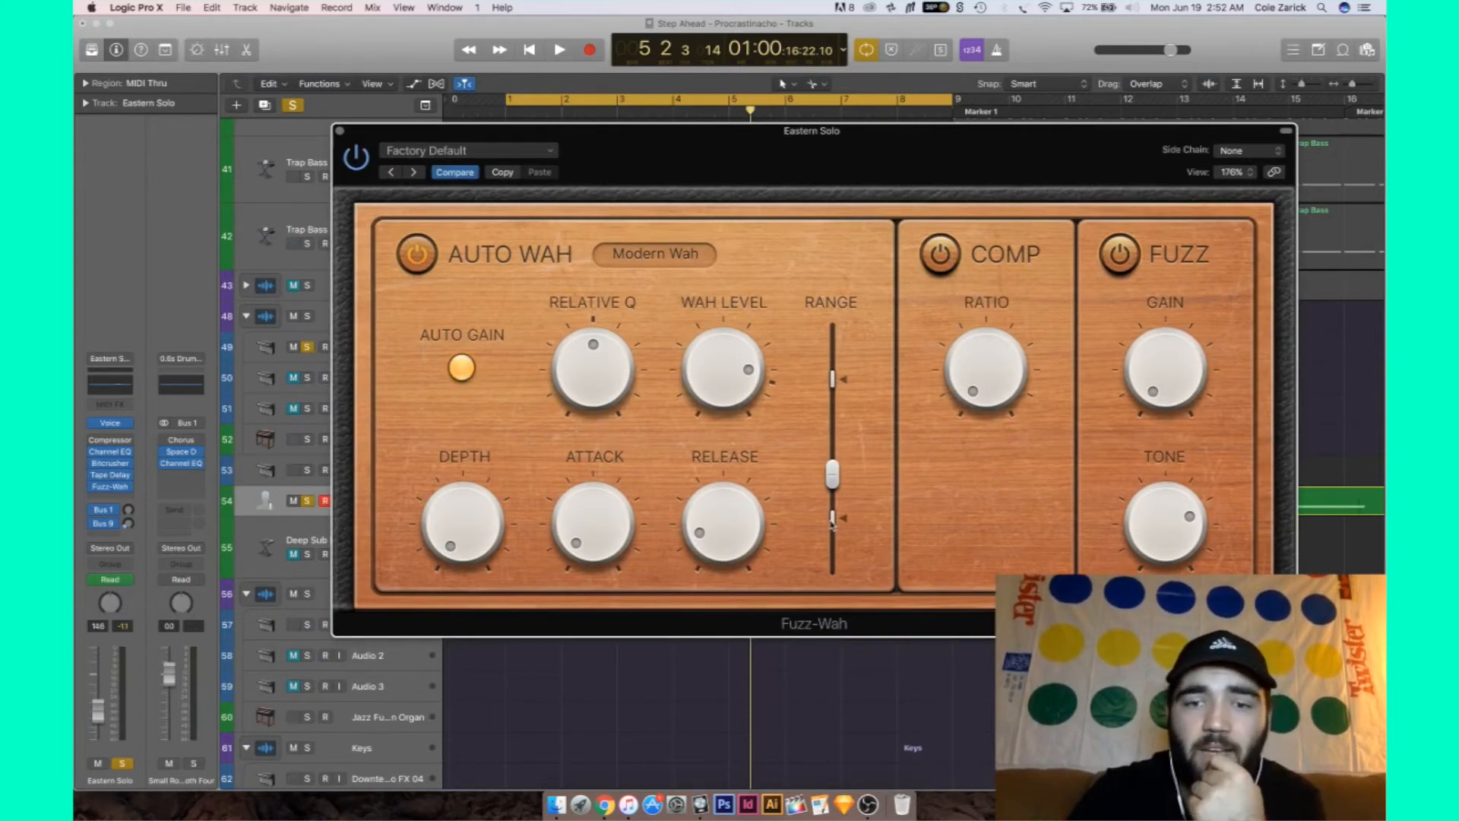
{"action": "left_click_drag", "start_coordinate": [831, 523], "coordinate": [834, 540]}
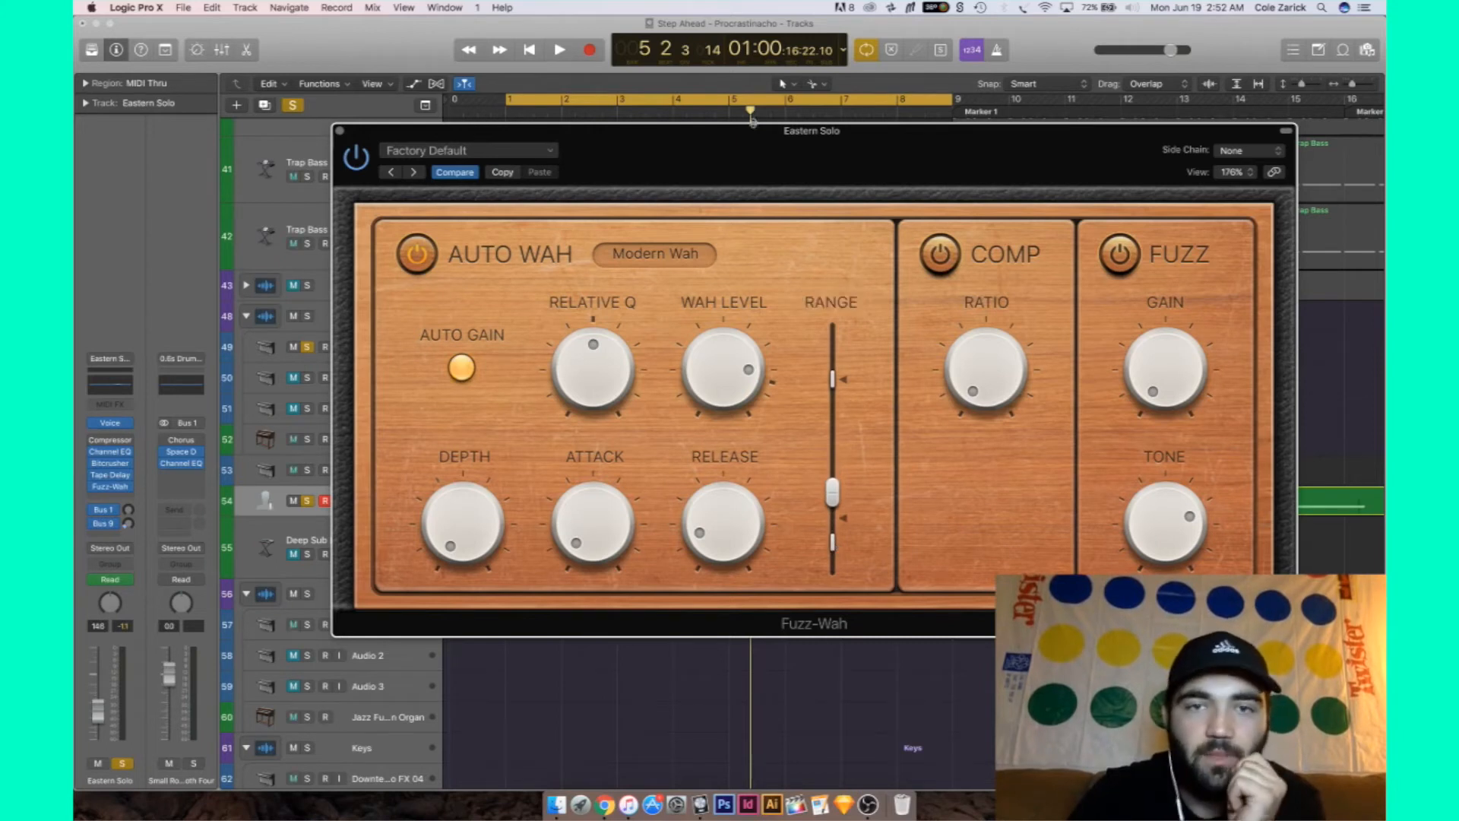
{"action": "left_click_drag", "start_coordinate": [752, 131], "coordinate": [767, 278]}
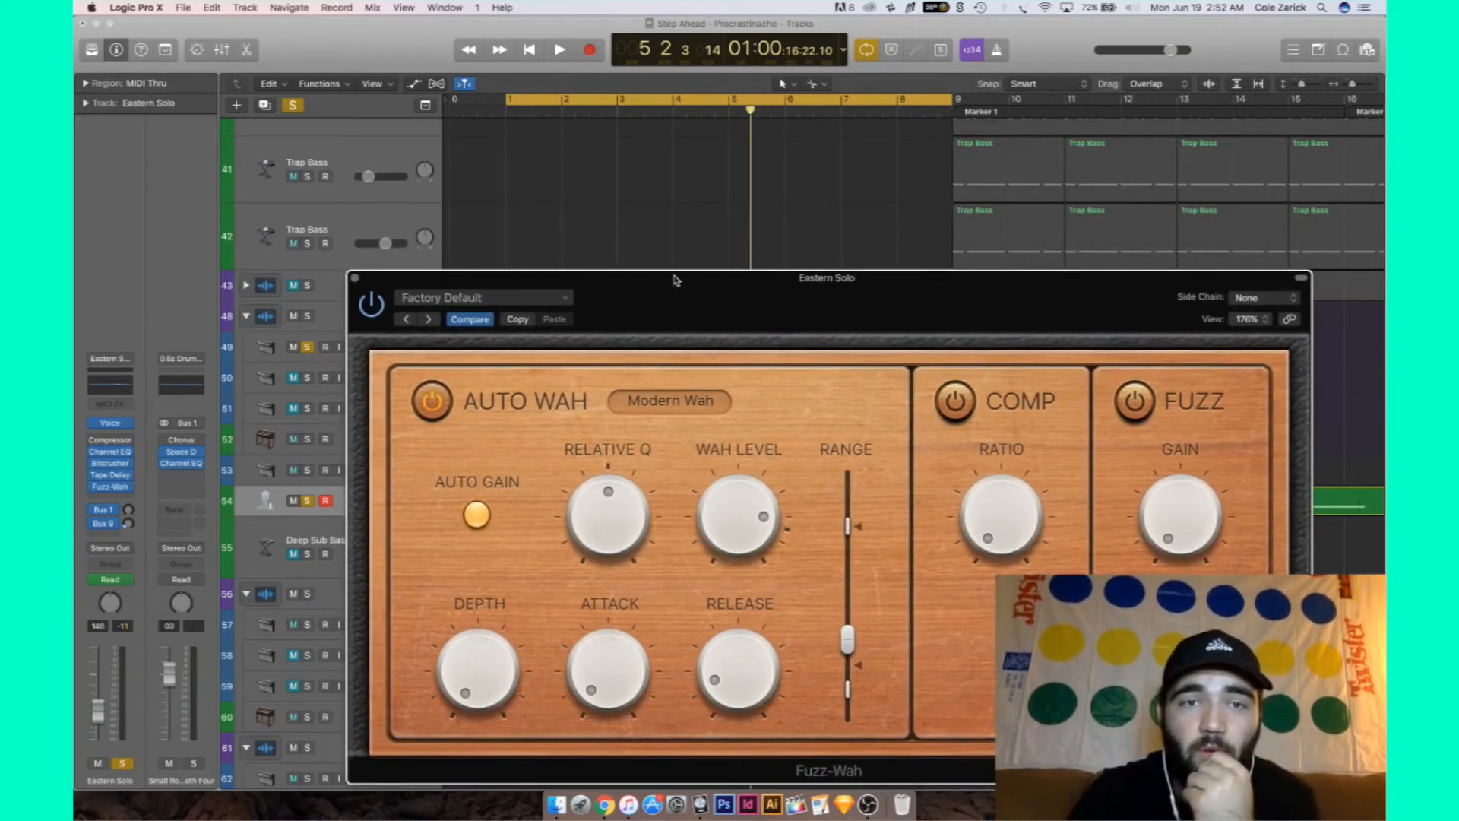
{"action": "key", "text": "space"}
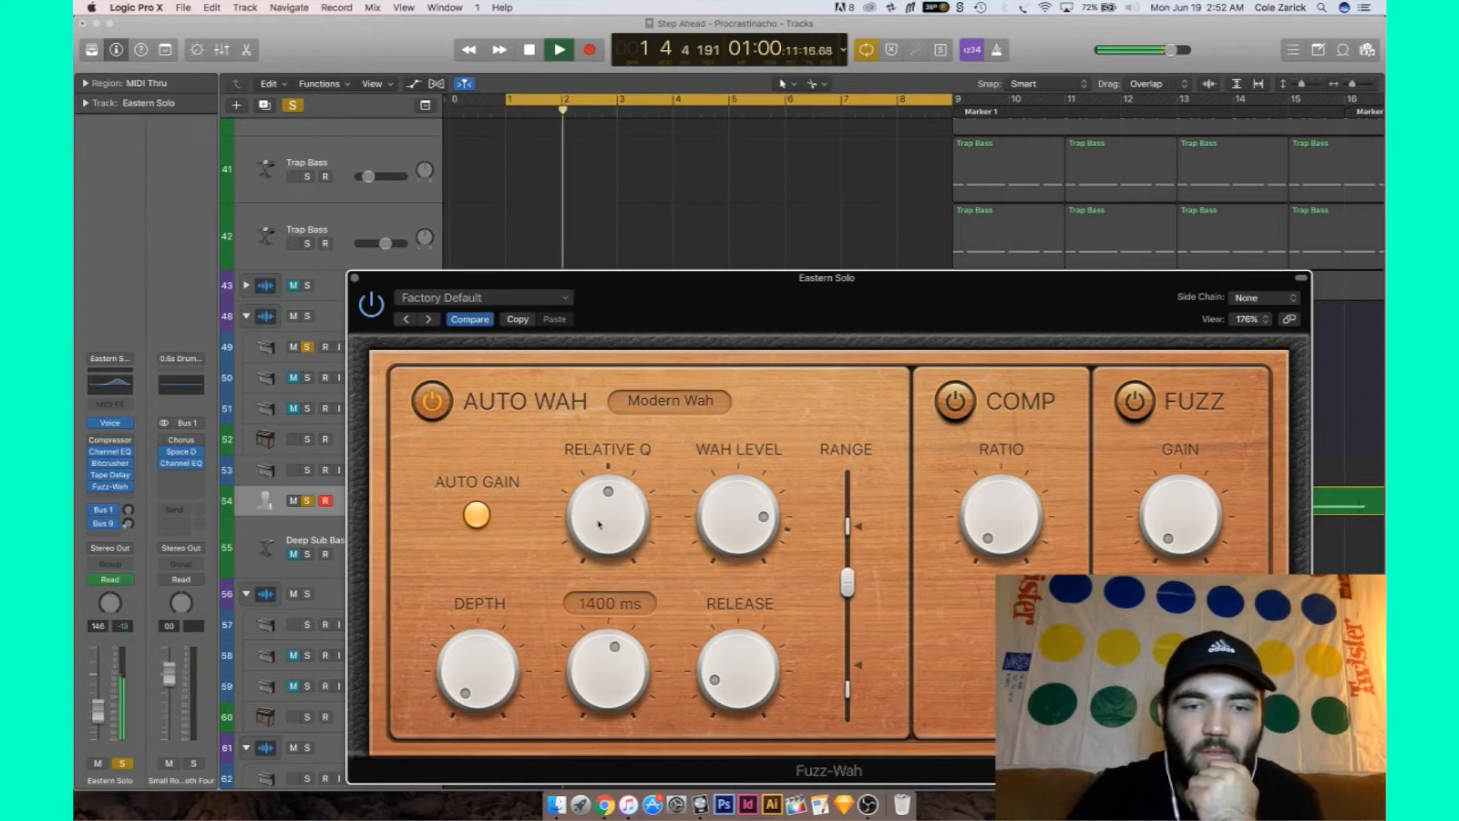
{"action": "key", "text": "space"}
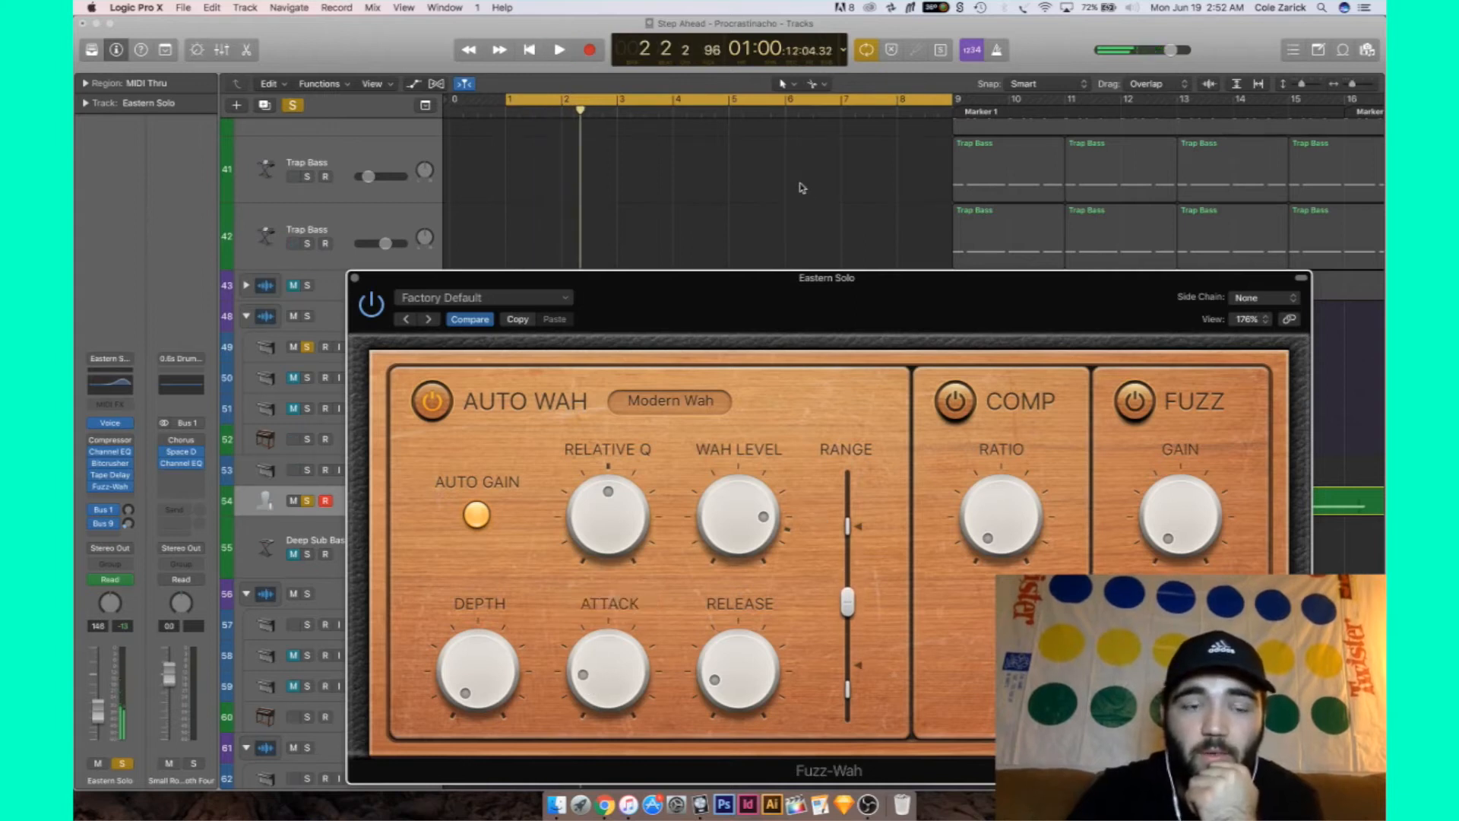
Undo the recent edits until the Fuzz-Wah is removed from Eastern Solo, and return the playhead to bar 1
{"action": "key", "text": "super+z"}
{"action": "key", "text": "super+z"}
{"action": "key", "text": "super+z"}
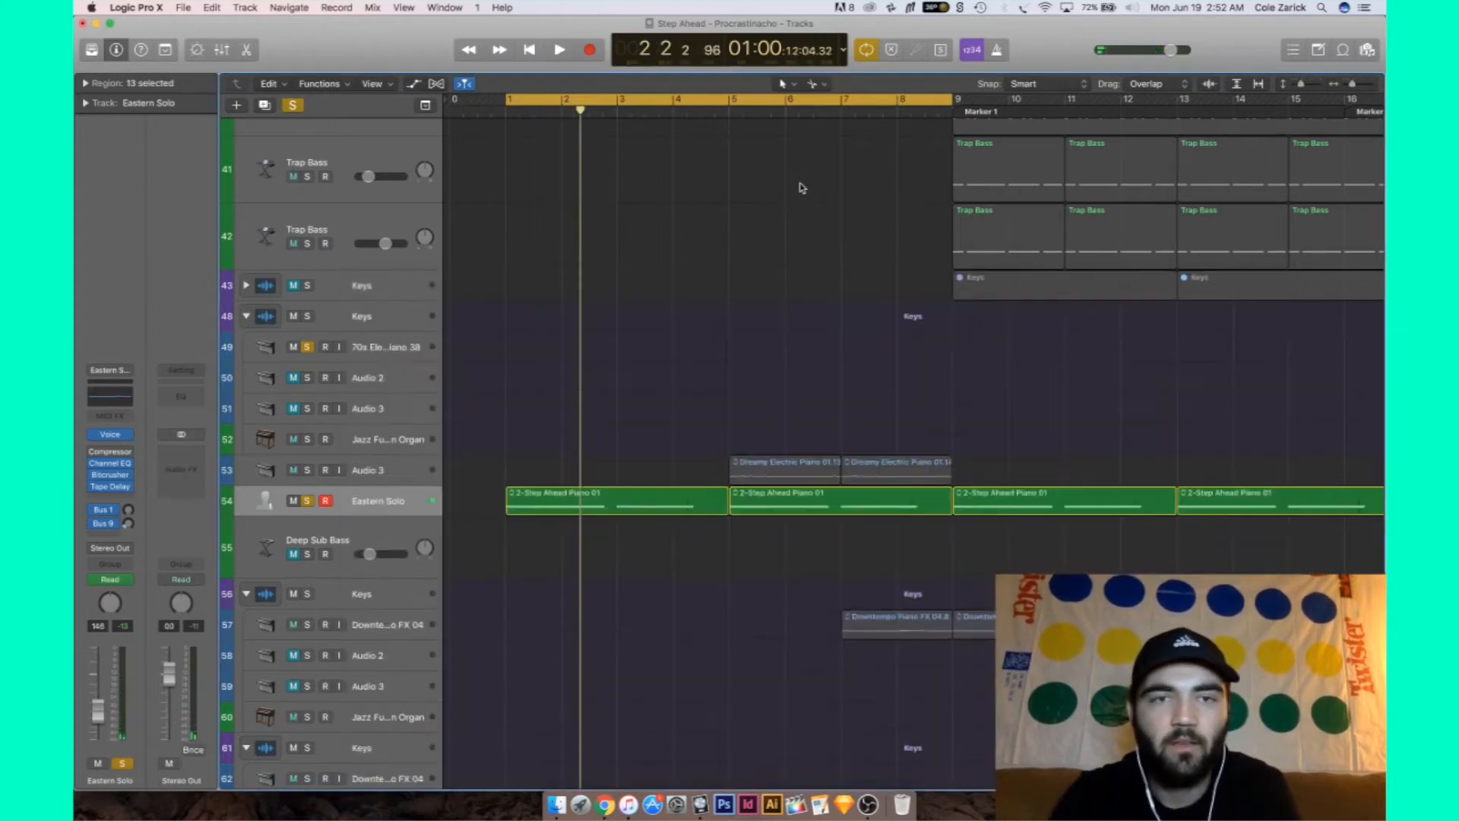
{"action": "left_click", "coordinate": [507, 111]}
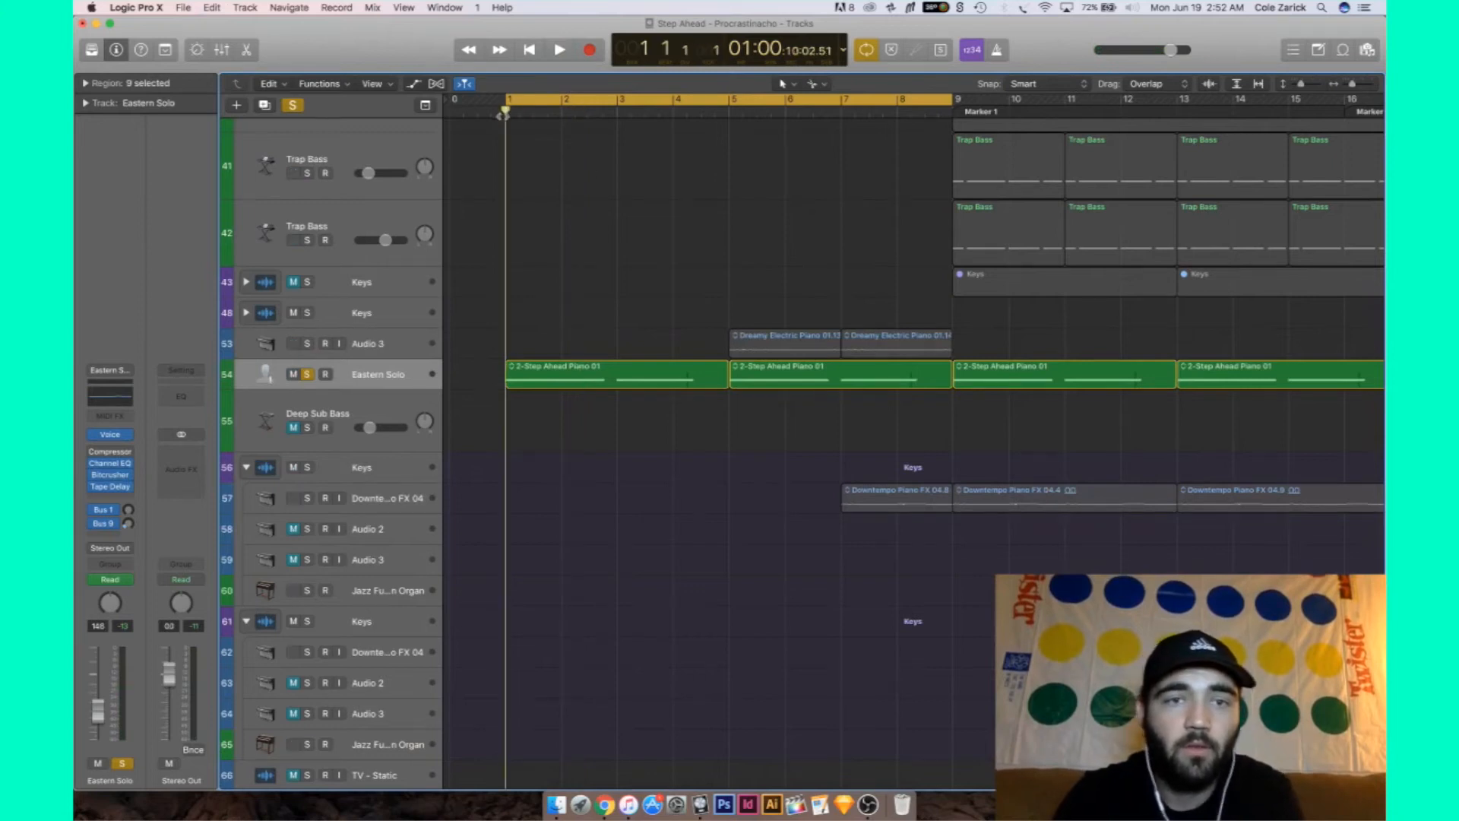
Insert a new Fuzz-Wah filter in Eastern Solo's empty effect slot and start playback from bar 1
{"action": "left_click", "coordinate": [108, 497]}
{"action": "mouse_move", "coordinate": [107, 644]}
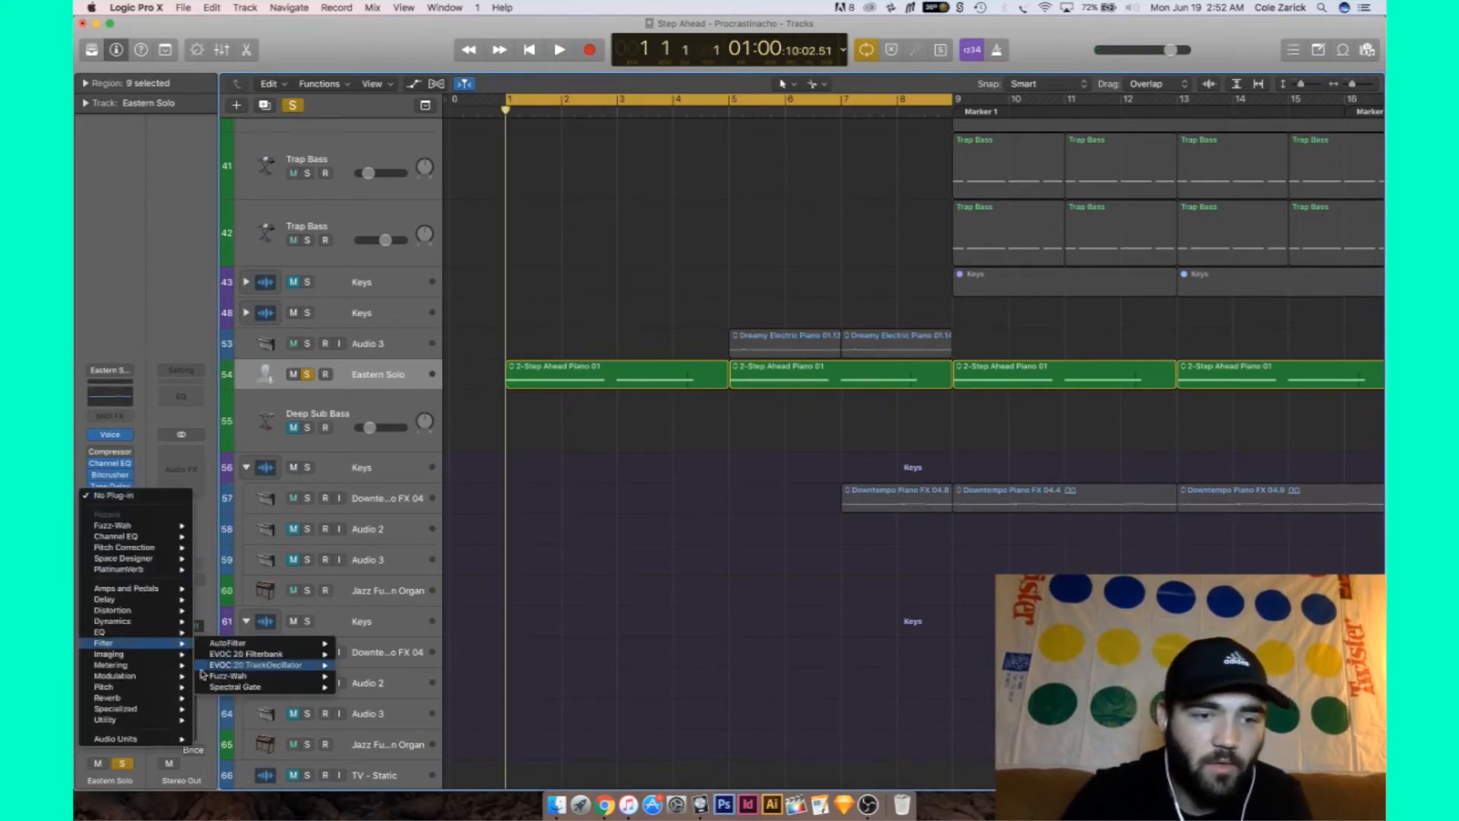
{"action": "left_click", "coordinate": [222, 676]}
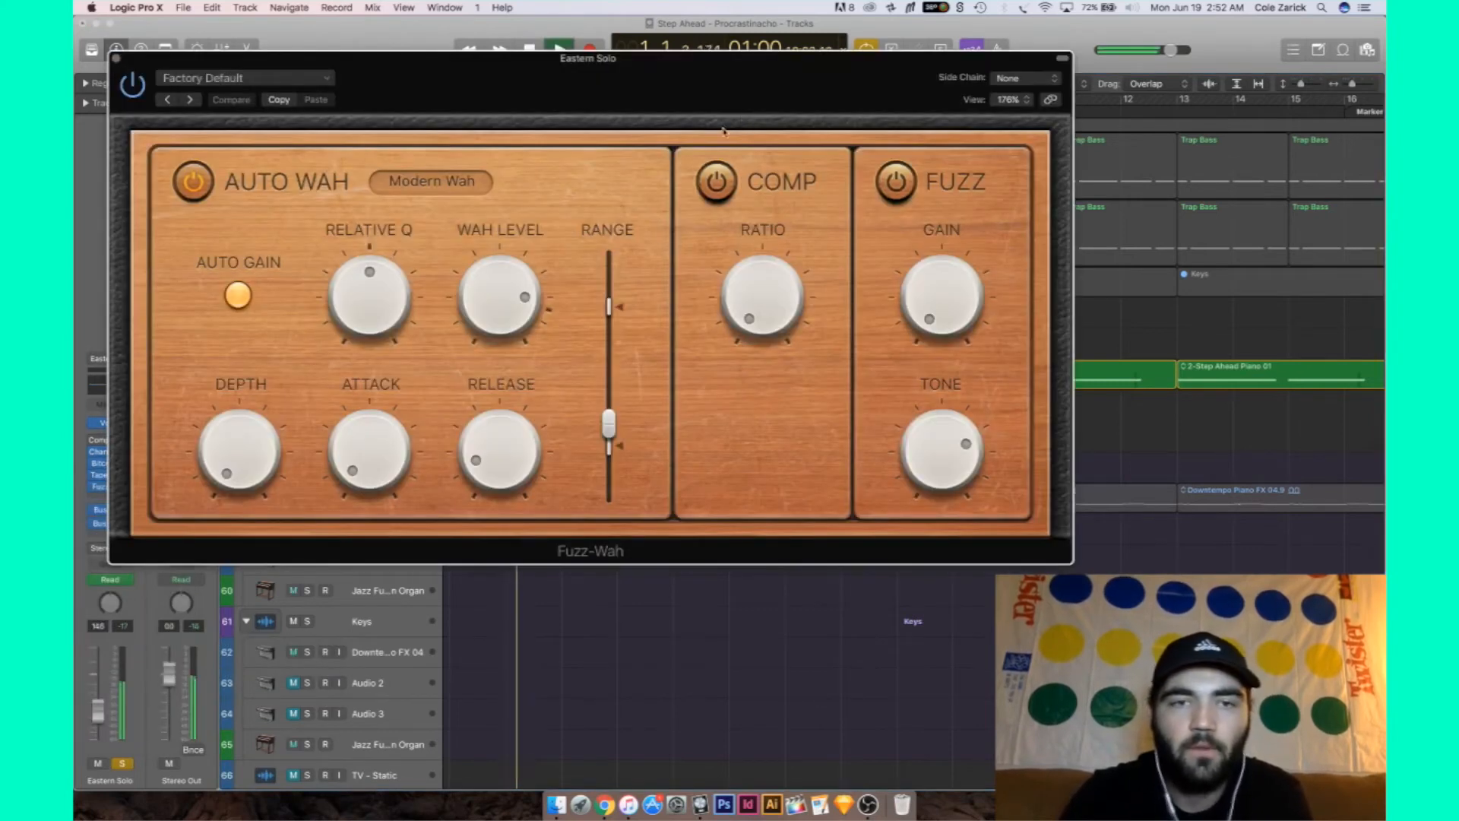
{"action": "left_click_drag", "start_coordinate": [740, 121], "coordinate": [854, 262]}
Raise the Fuzz-Wah's Relative Q and lengthen its Attack and Release times during playback
{"action": "left_click_drag", "start_coordinate": [663, 450], "coordinate": [695, 449]}
{"action": "left_click_drag", "start_coordinate": [534, 462], "coordinate": [538, 414]}
{"action": "left_click_drag", "start_coordinate": [547, 636], "coordinate": [522, 475]}
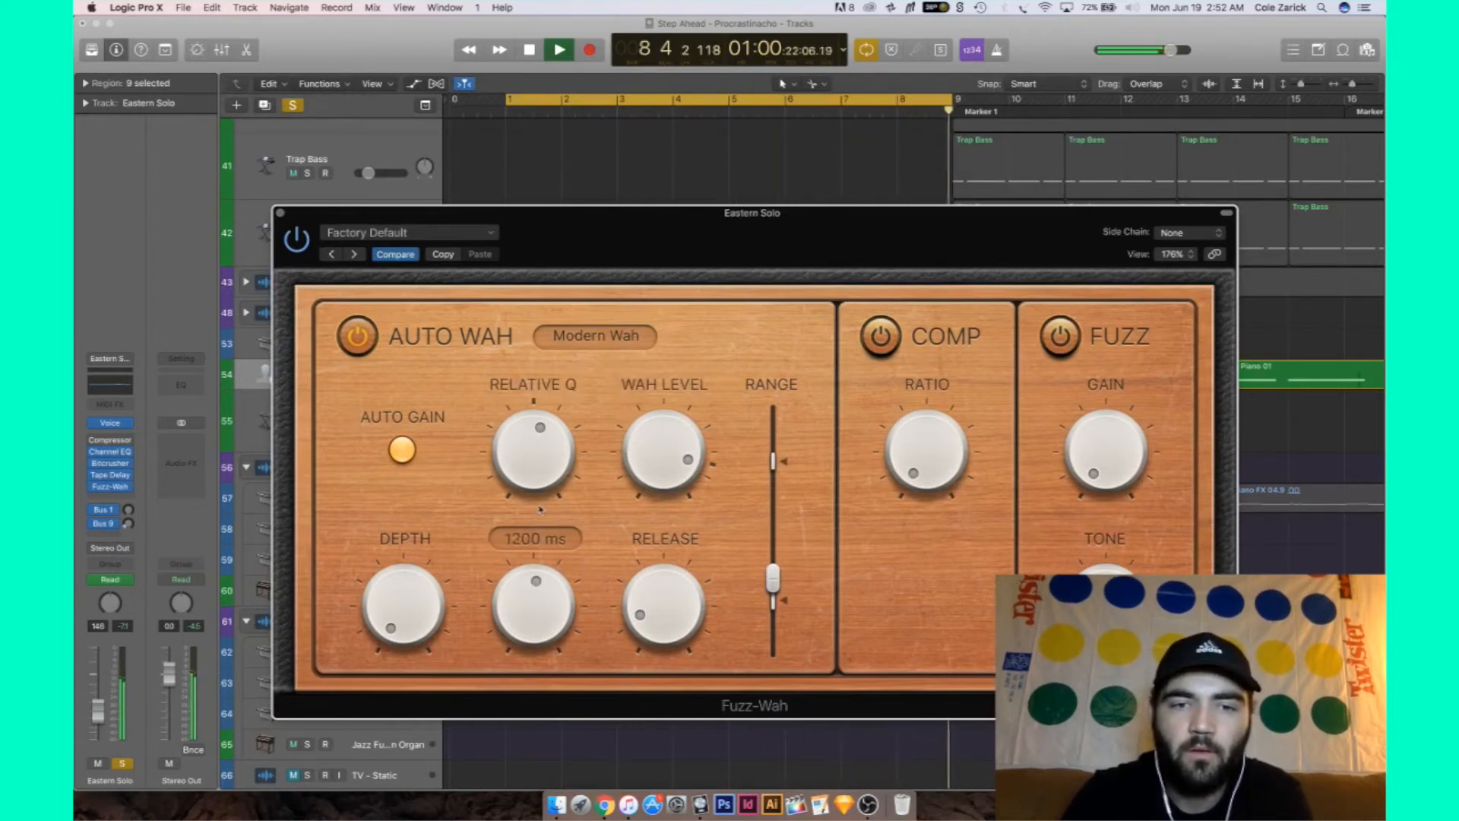
{"action": "left_click_drag", "start_coordinate": [662, 608], "coordinate": [644, 525]}
Raise the Comp ratio and set the Fuzz gain to 0.4 dB and tone to 2400 Hz
{"action": "left_click_drag", "start_coordinate": [925, 456], "coordinate": [908, 372]}
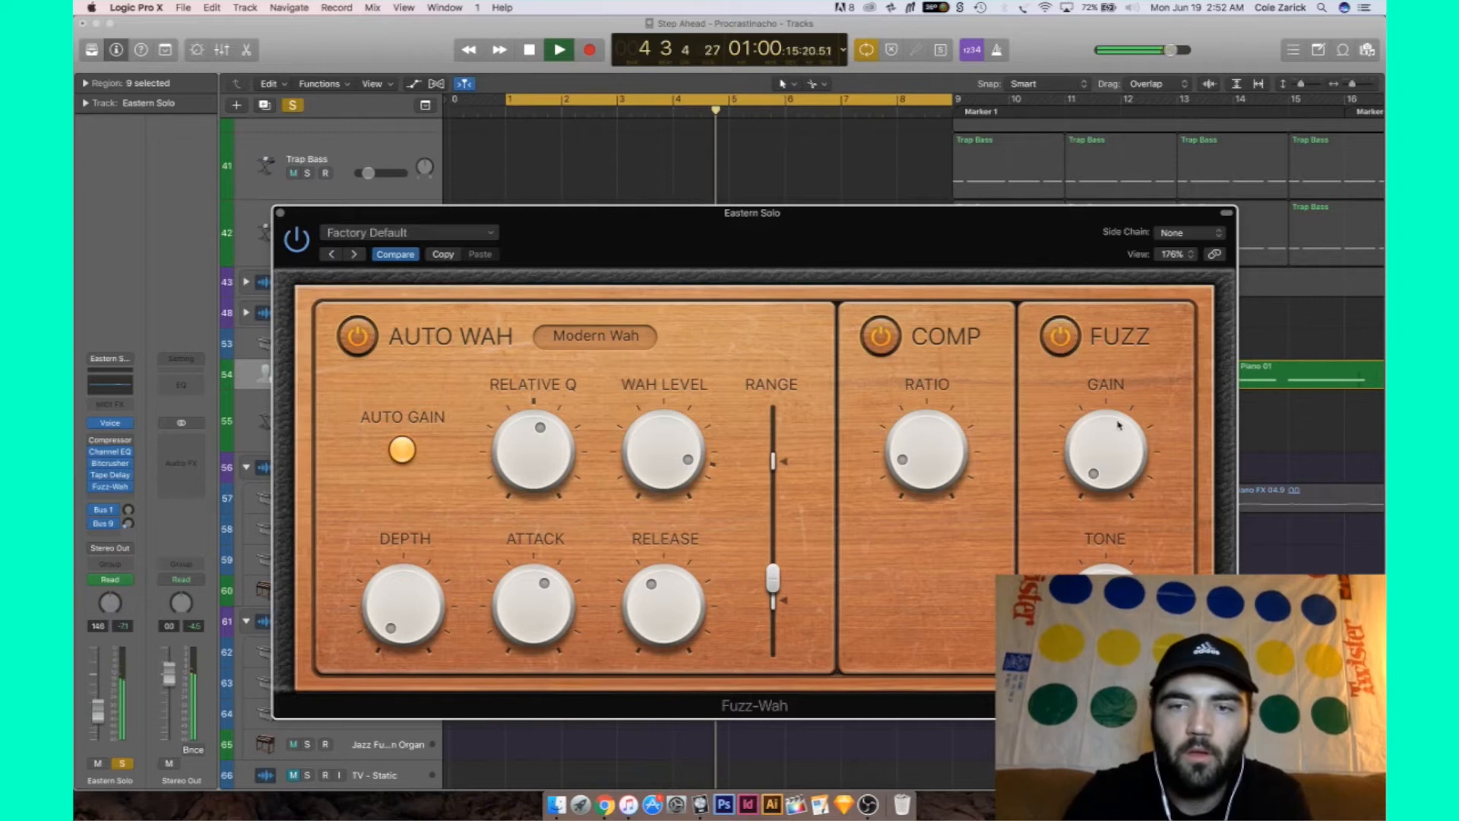
{"action": "left_click_drag", "start_coordinate": [1098, 435], "coordinate": [1107, 500]}
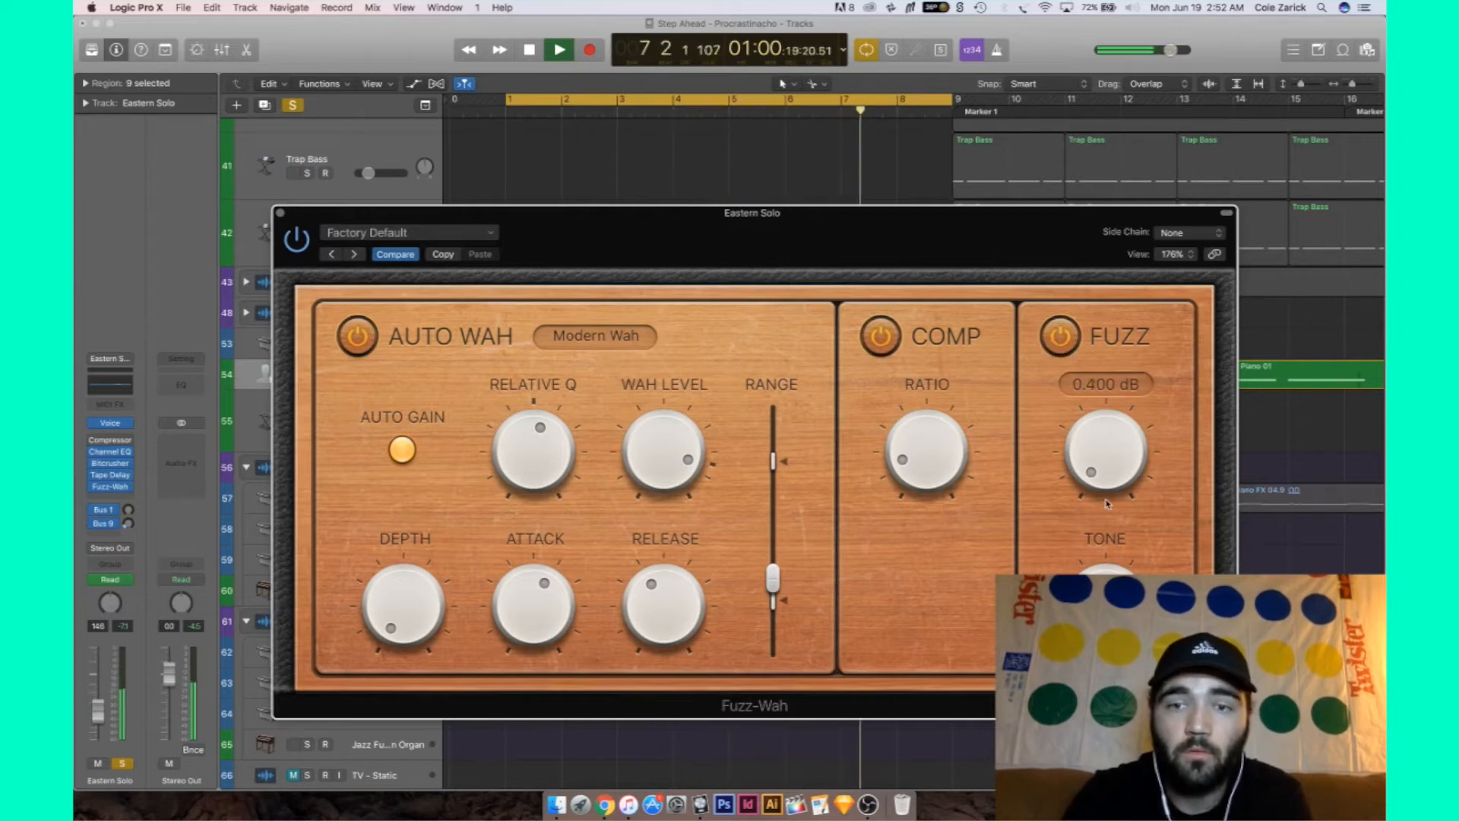
{"action": "mouse_move", "coordinate": [1105, 602]}
{"action": "left_click_drag", "start_coordinate": [1106, 603], "coordinate": [1073, 608]}
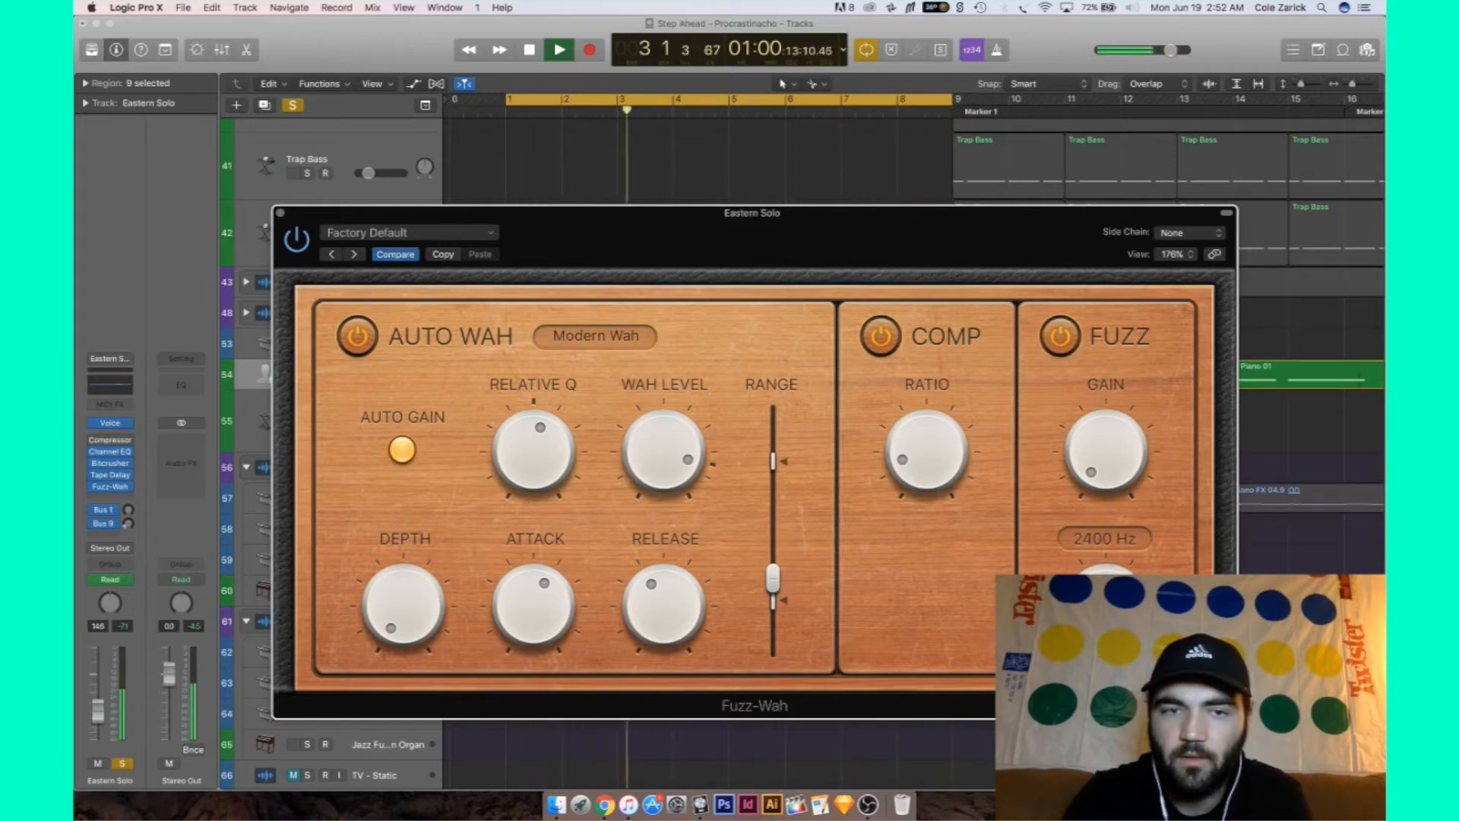
Sweep the Fuzz gain up to 12.2 dB and back to 0 dB, and switch the Auto Wah section off
{"action": "mouse_move", "coordinate": [1066, 463]}
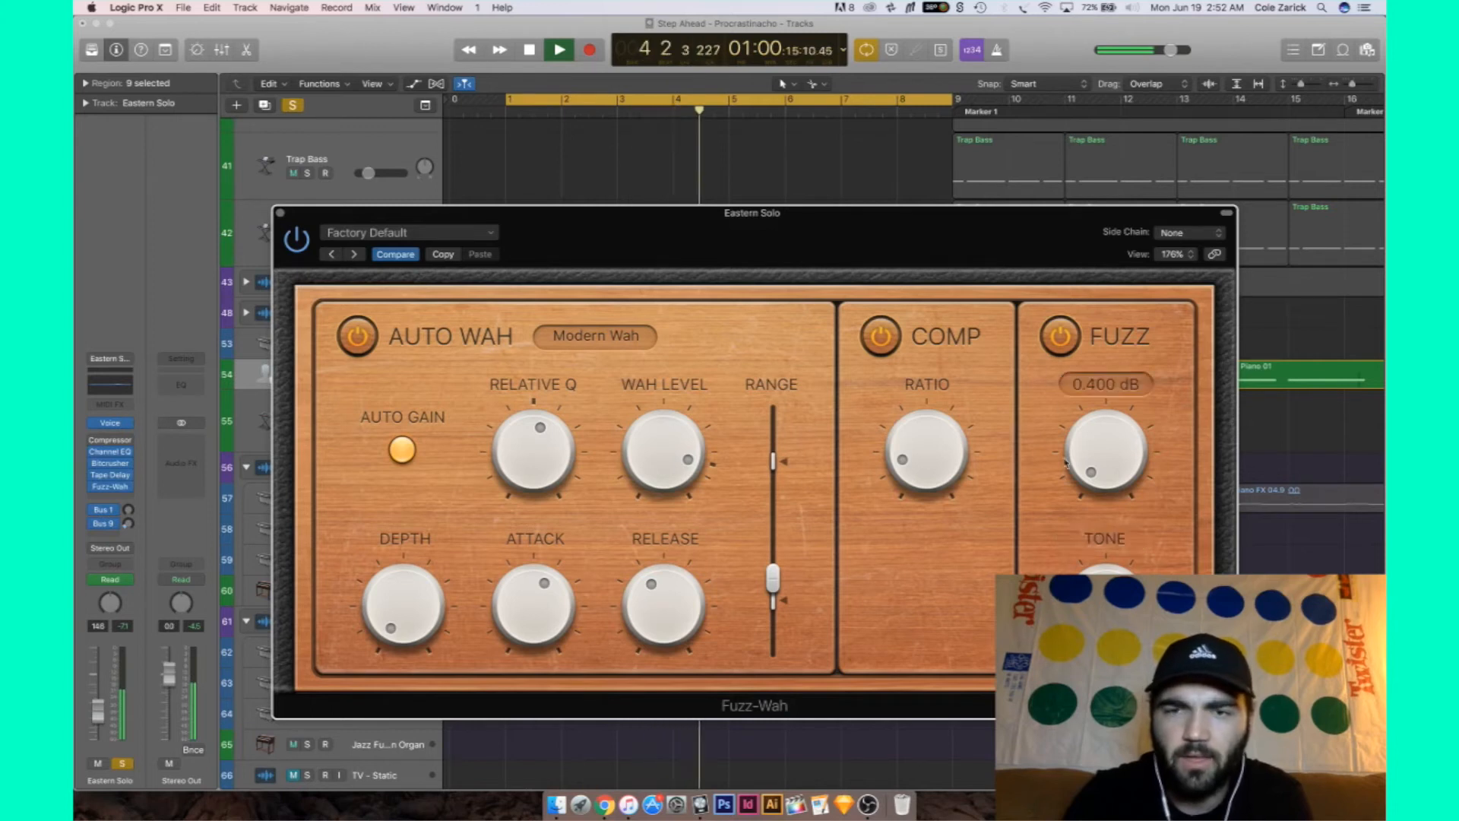
{"action": "left_click_drag", "start_coordinate": [1092, 467], "coordinate": [1101, 274]}
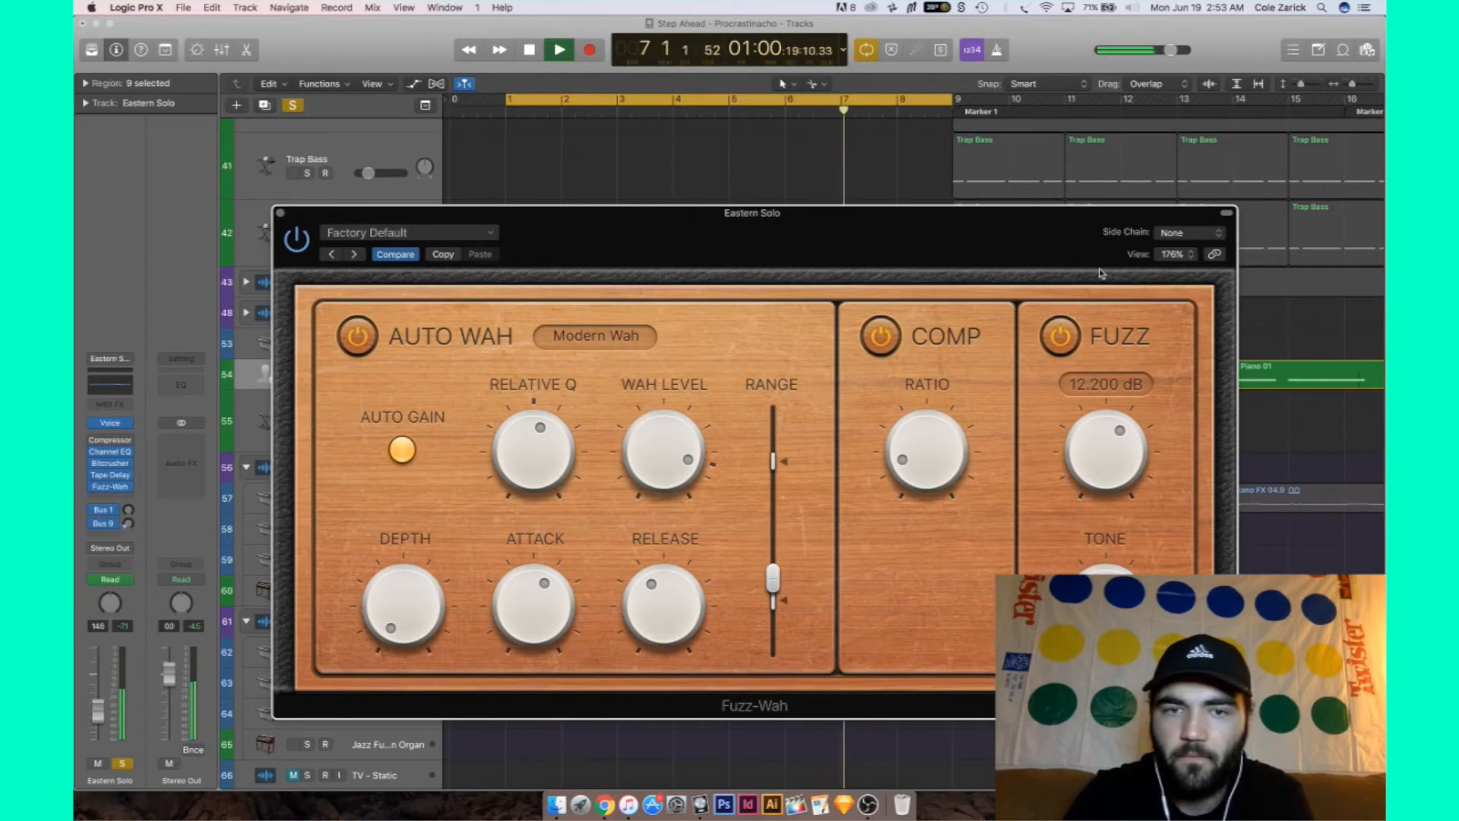
{"action": "left_click_drag", "start_coordinate": [1101, 273], "coordinate": [1094, 477]}
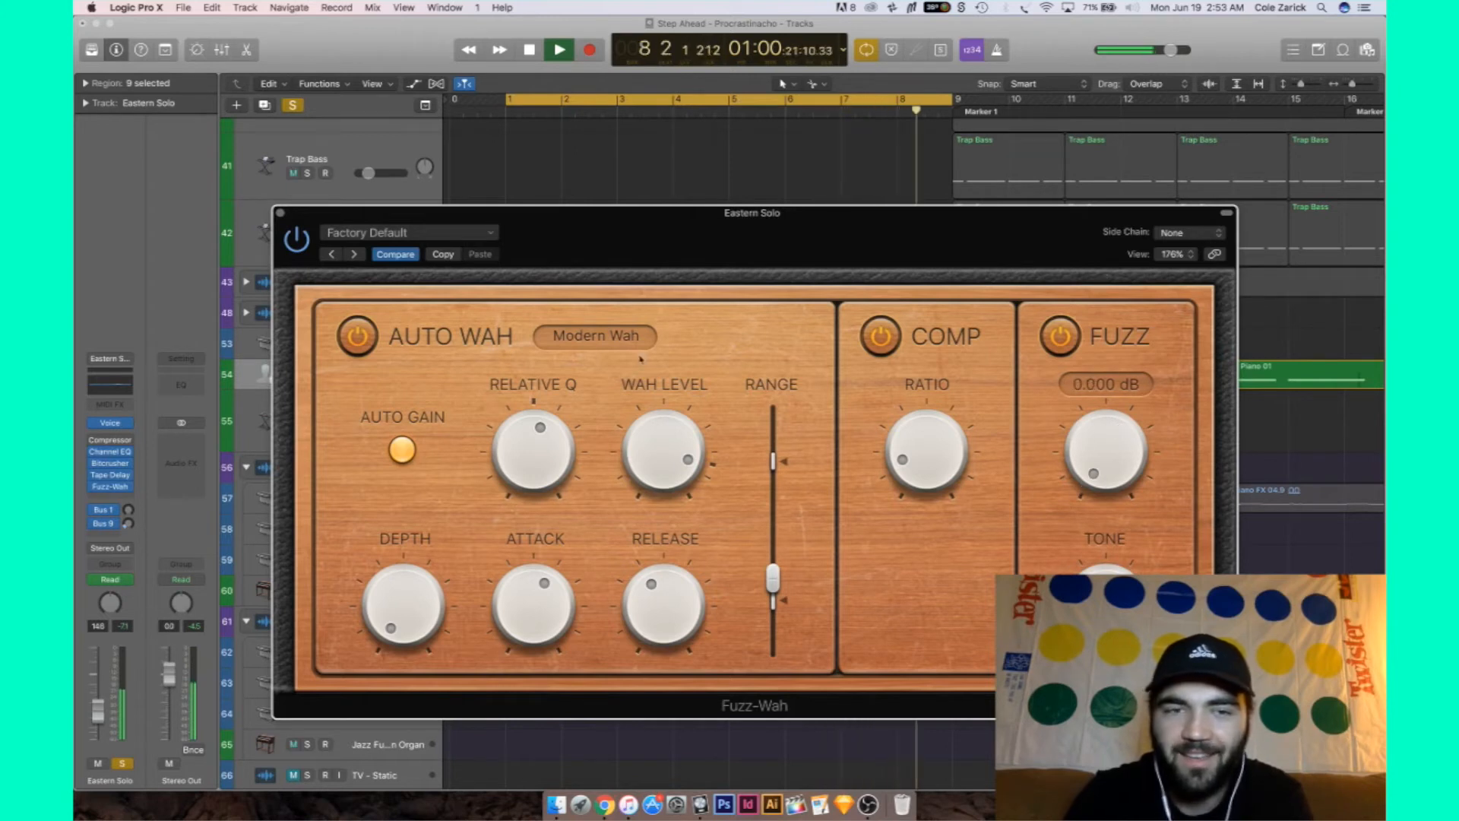
{"action": "left_click", "coordinate": [358, 342]}
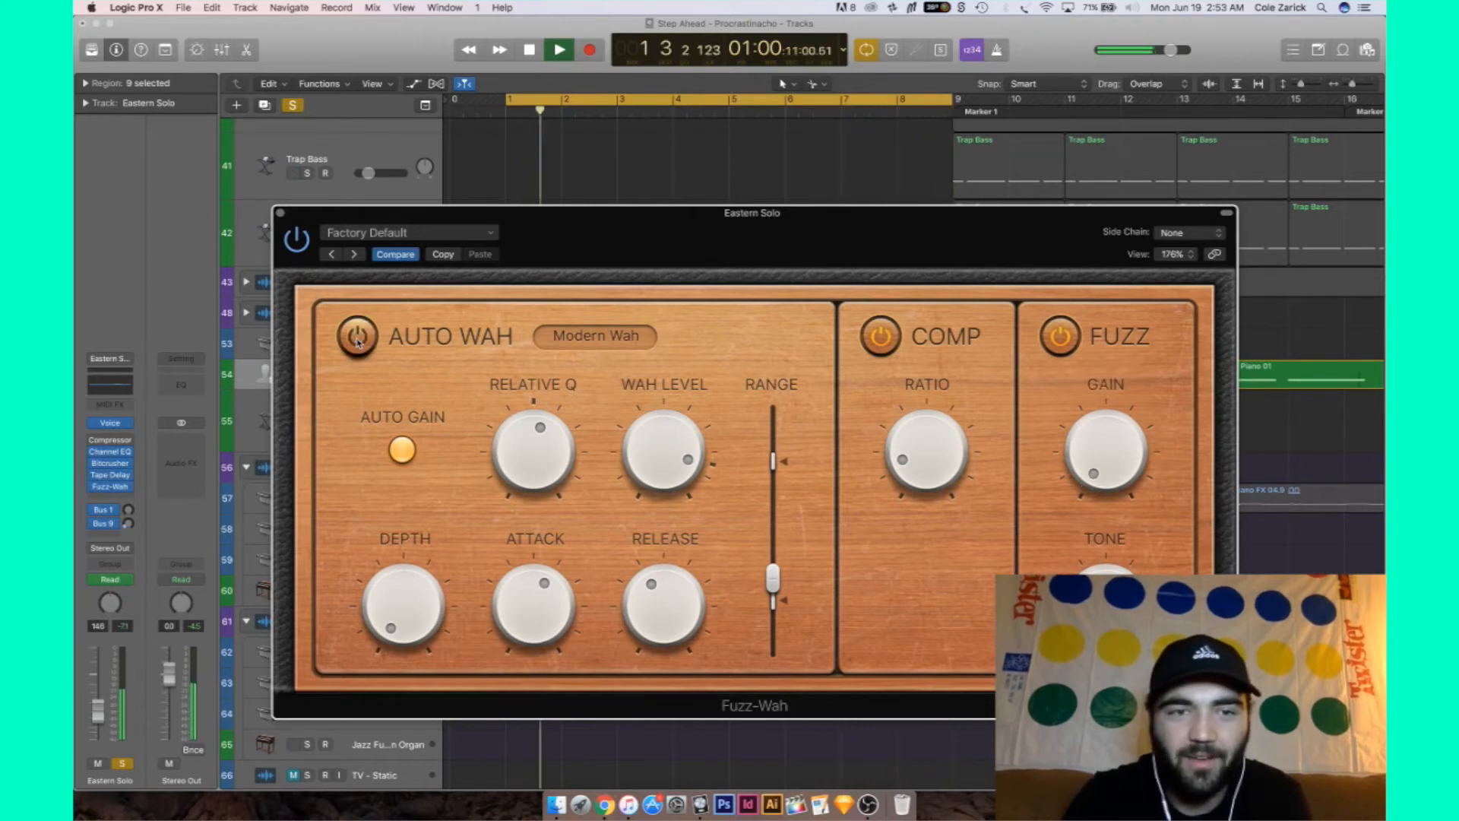
Audition the Fuzz-Wah presets one by one from Bass Automatic 01 to Funky Fuzz, raising the Range pedal to 0.48 in Crunchy Overdrive
{"action": "left_click", "coordinate": [355, 255]}
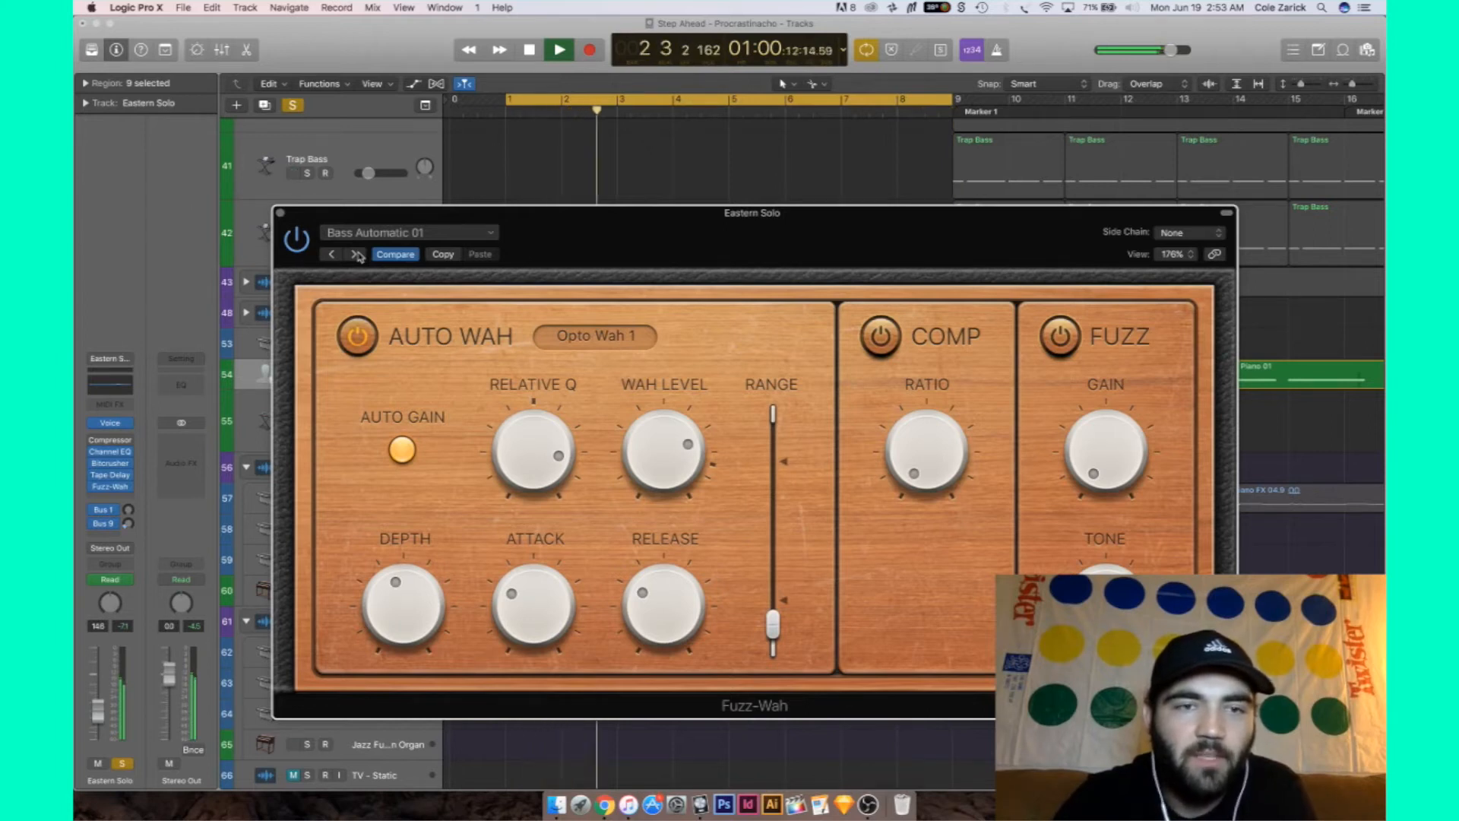
{"action": "left_click", "coordinate": [355, 255]}
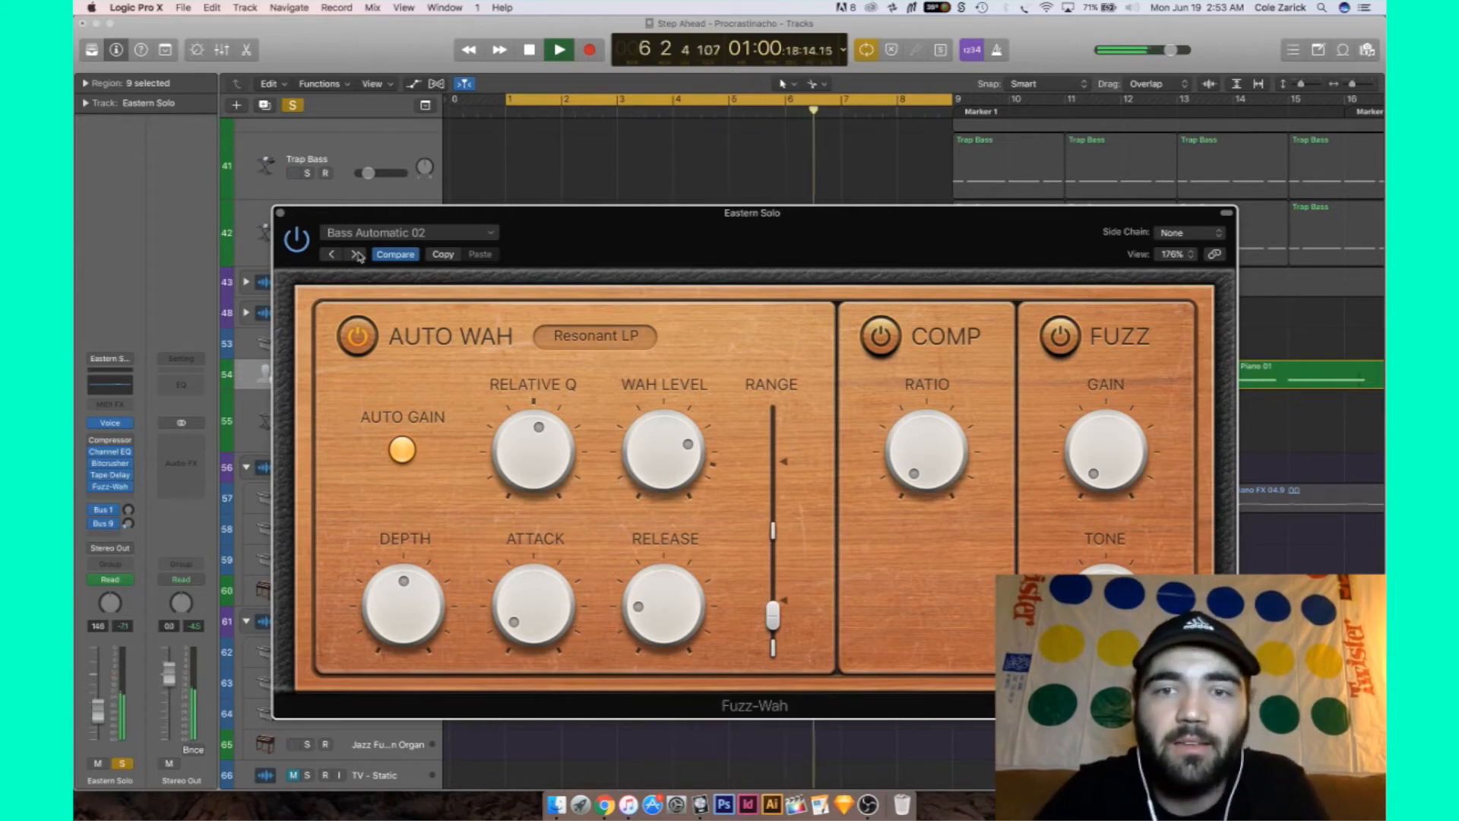
{"action": "left_click", "coordinate": [357, 254]}
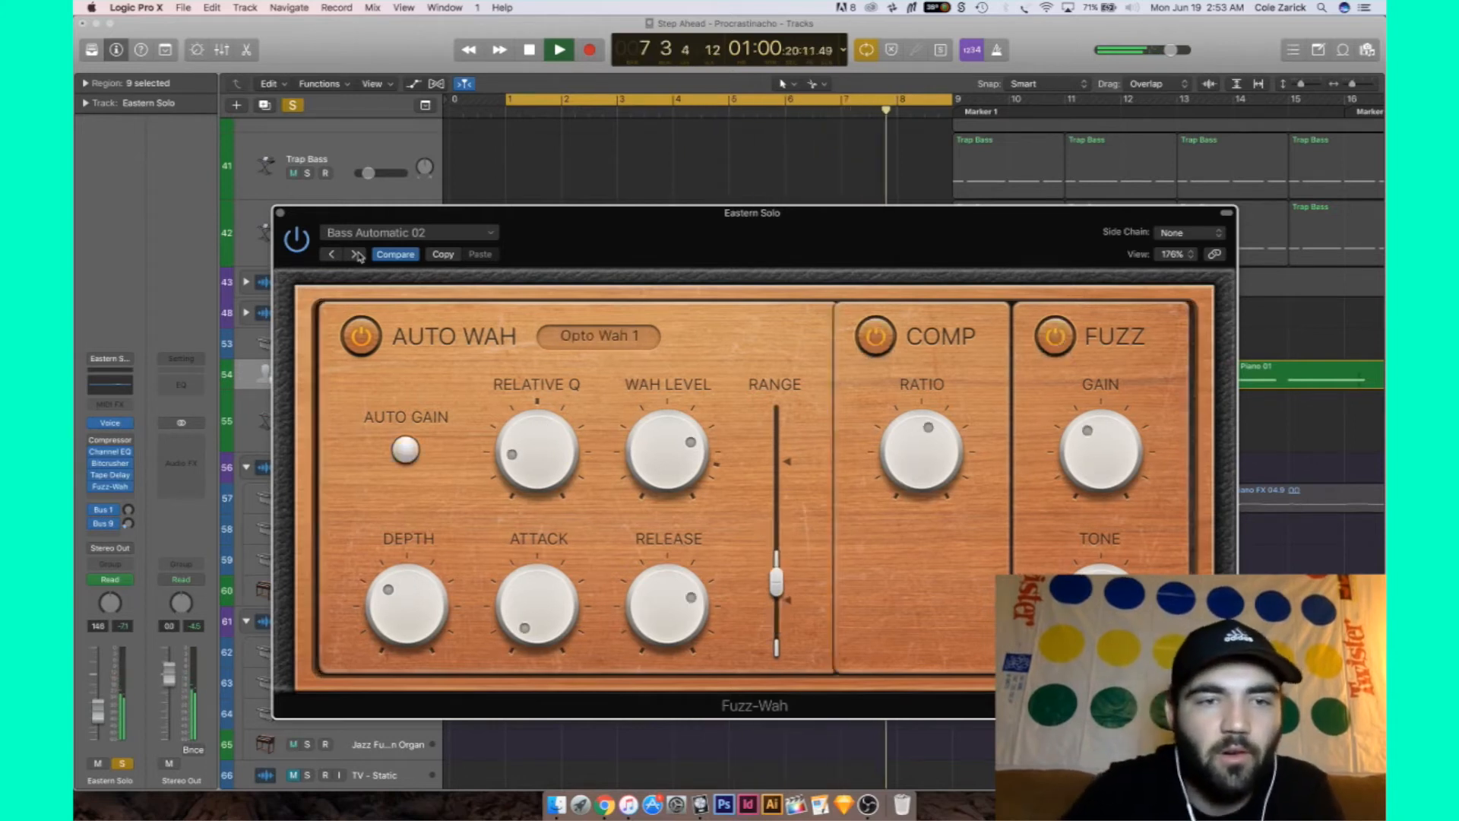
{"action": "left_click", "coordinate": [356, 254]}
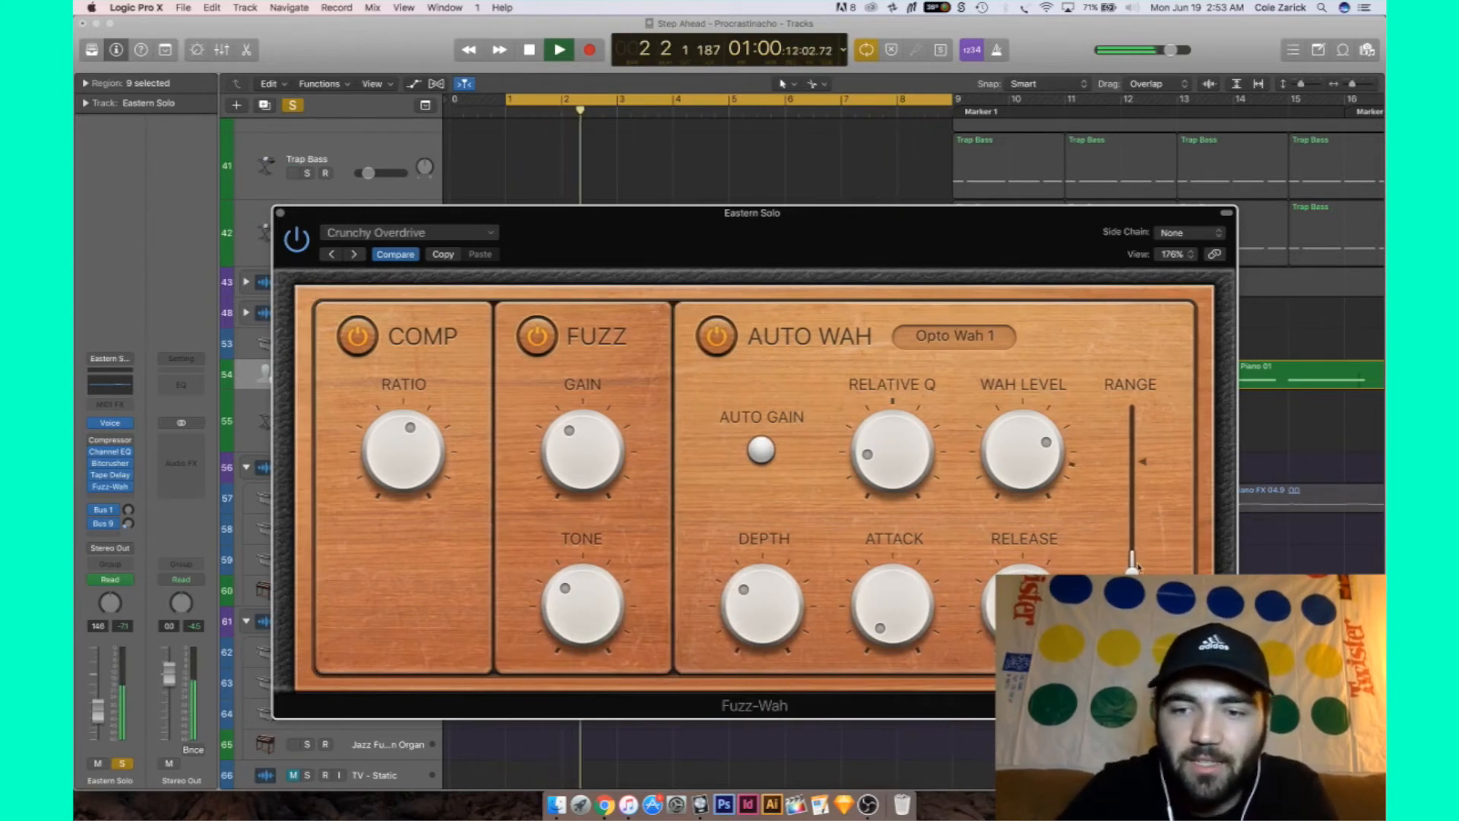
{"action": "left_click_drag", "start_coordinate": [1132, 563], "coordinate": [1138, 505]}
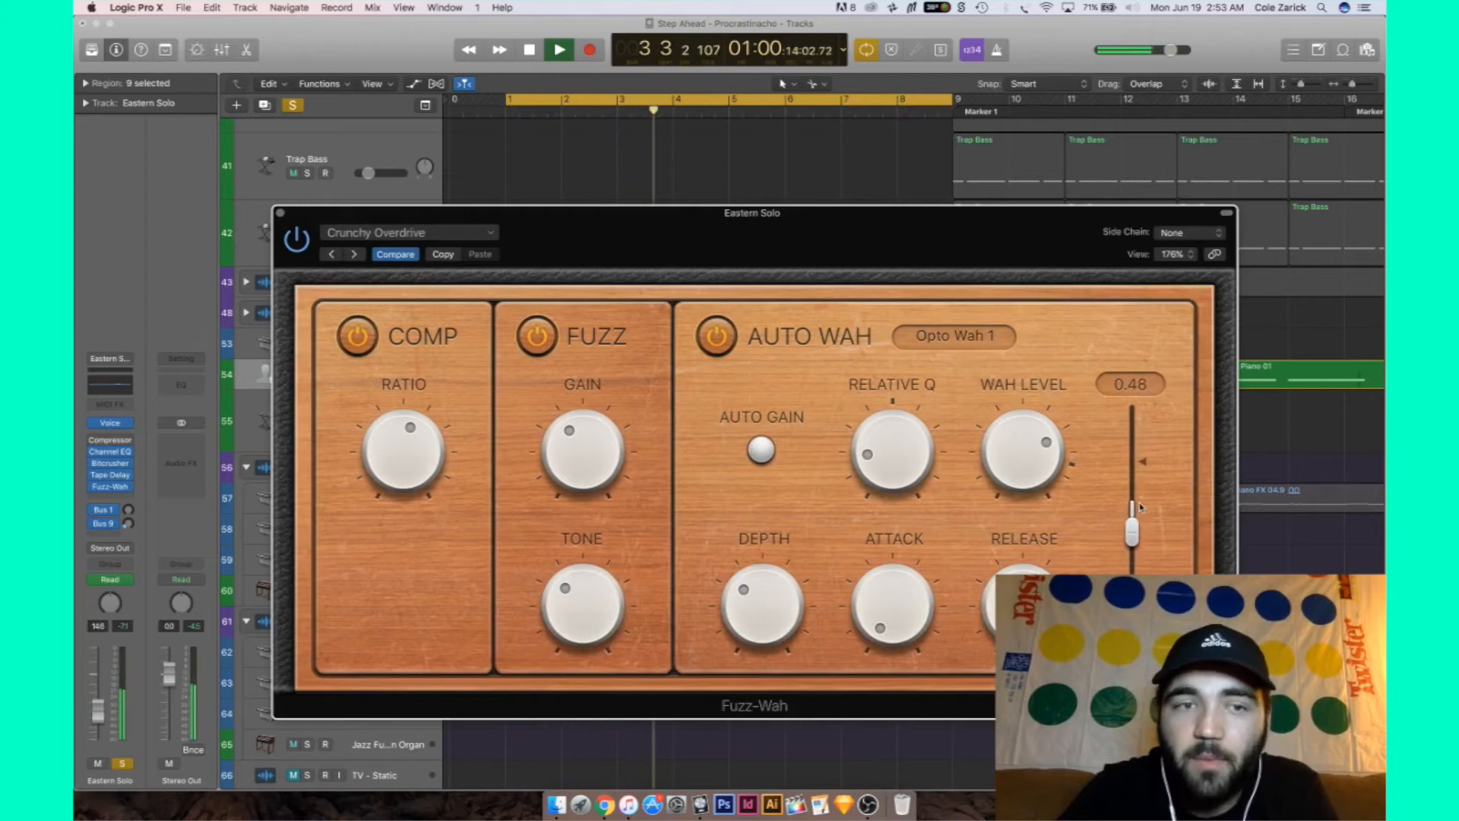
{"action": "left_click", "coordinate": [352, 256]}
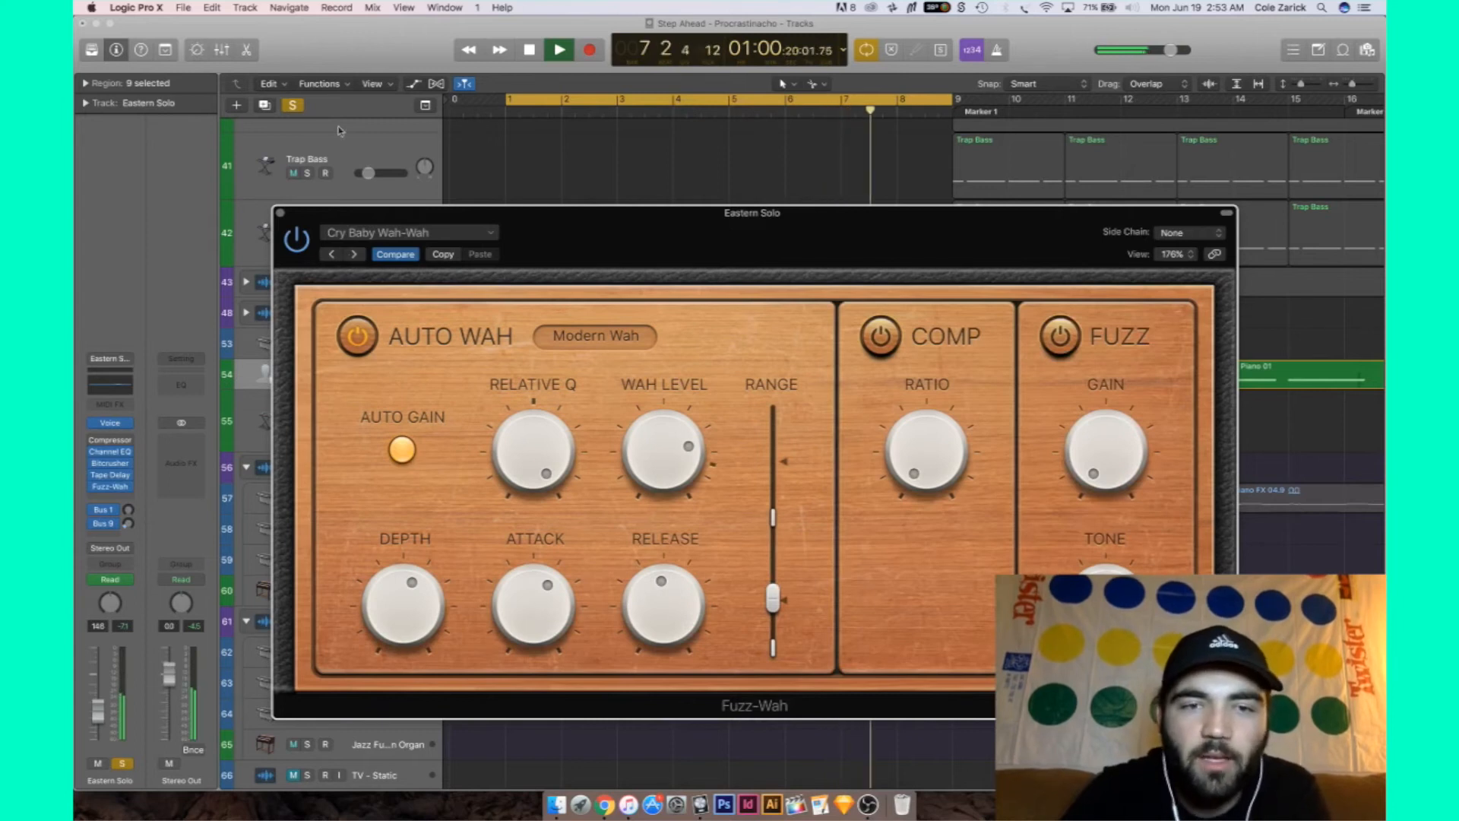
{"action": "left_click", "coordinate": [353, 256]}
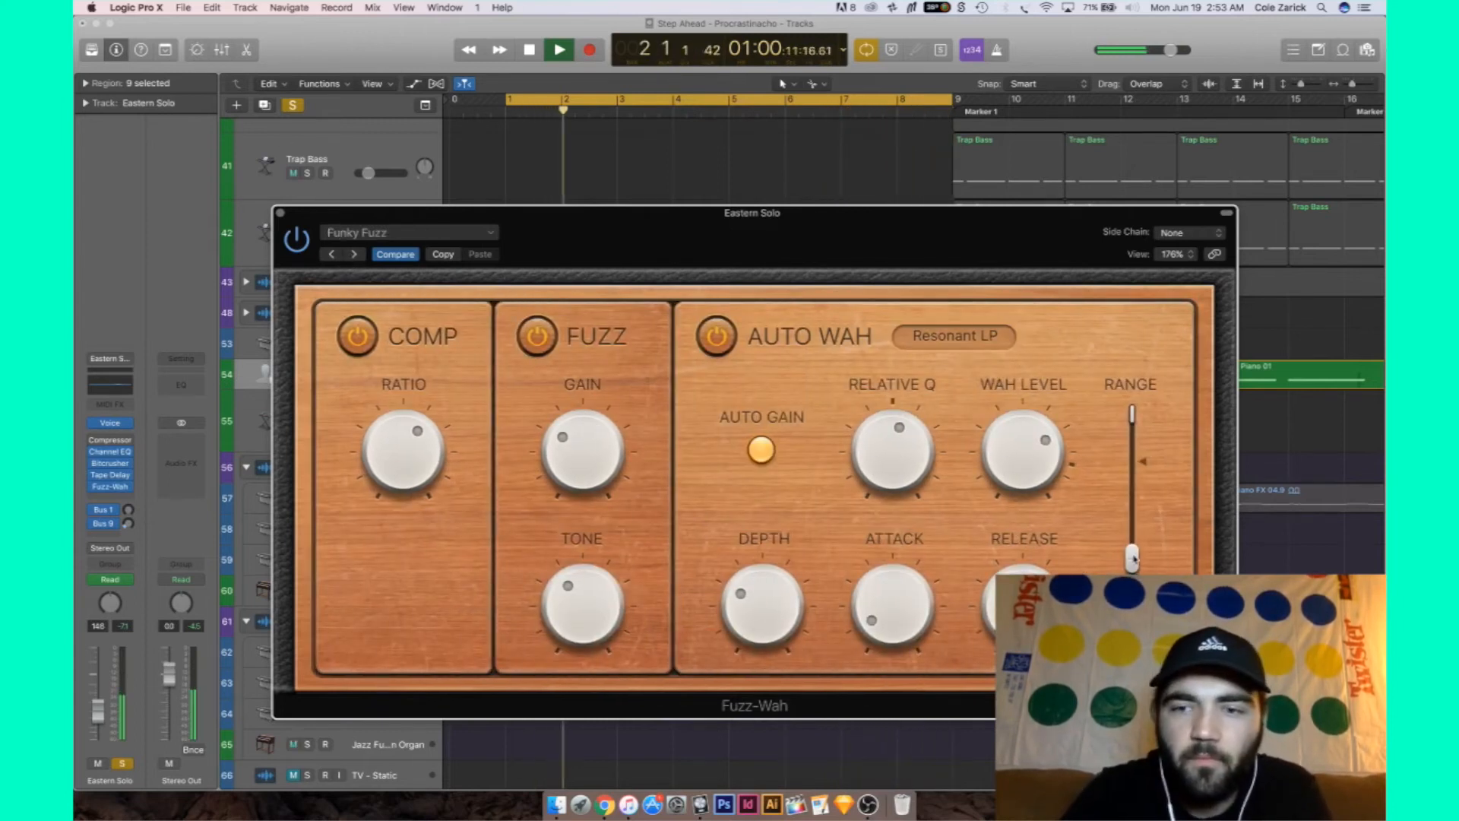
Set the Range pedal to 0.695 in Funky Fuzz, audition the Responsive Wah-Wah preset and return to Funky Fuzz
{"action": "left_click_drag", "start_coordinate": [1132, 560], "coordinate": [1132, 494]}
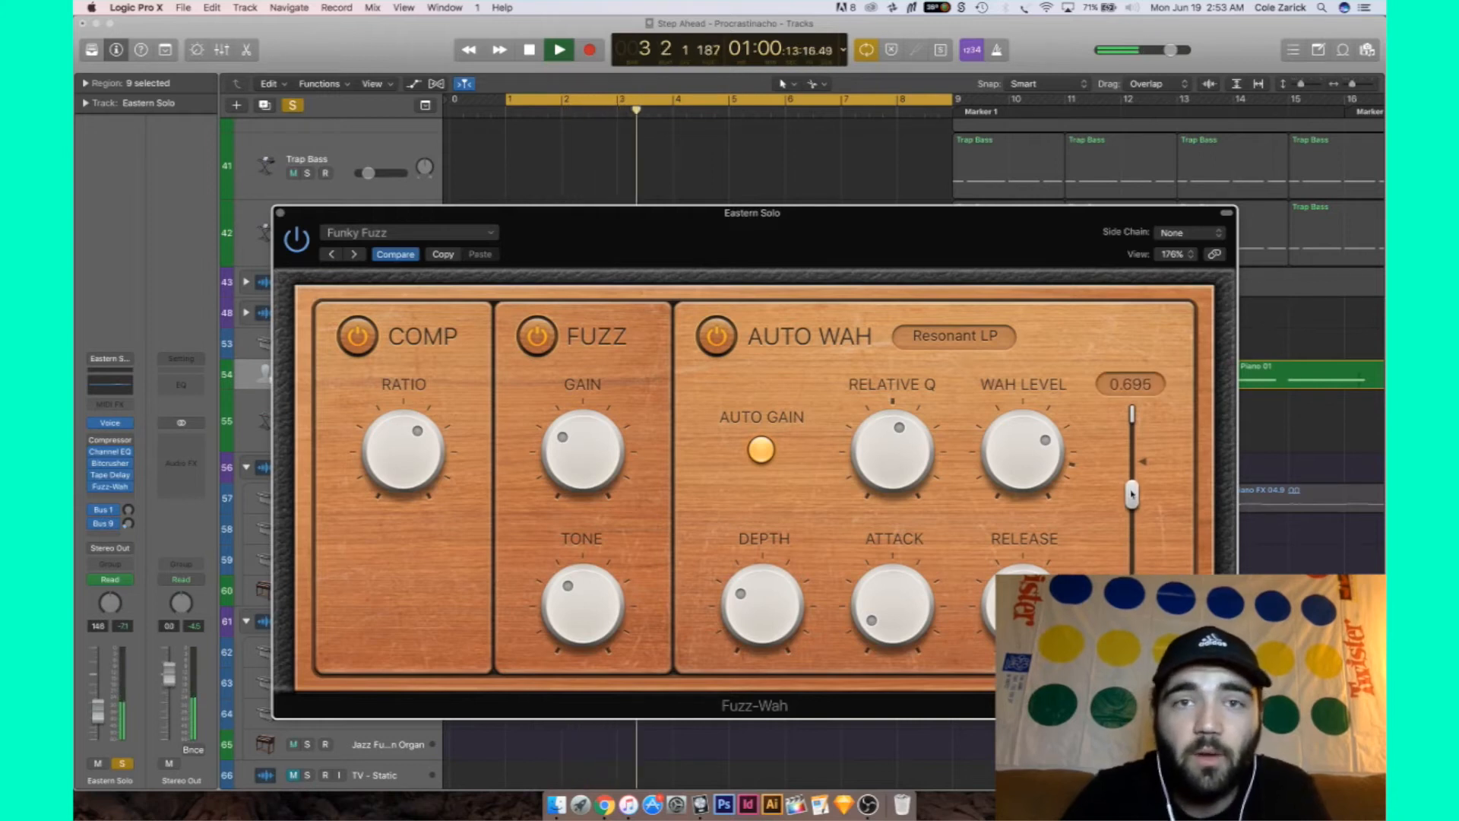
{"action": "left_click", "coordinate": [356, 253]}
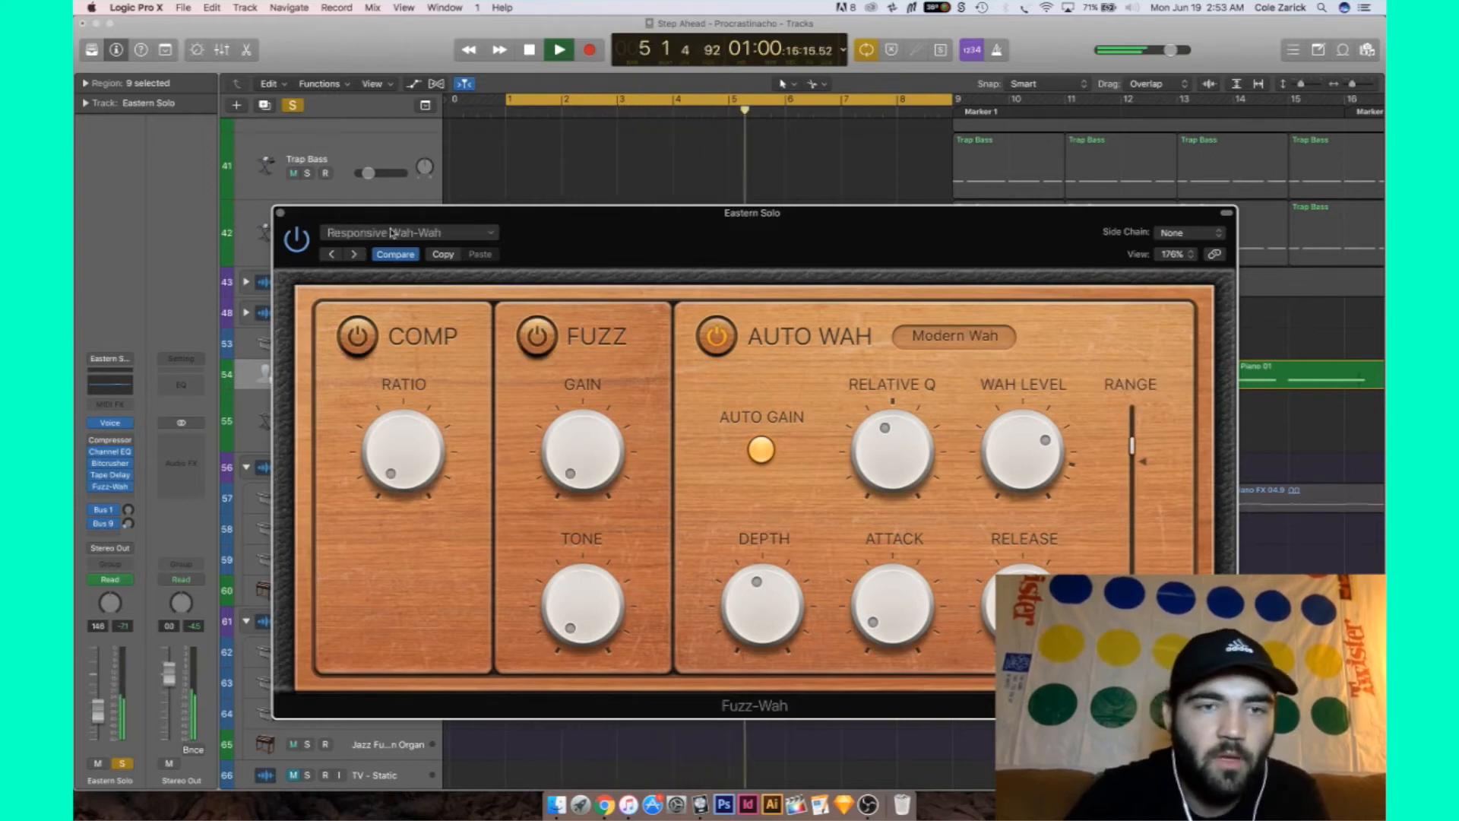
{"action": "left_click", "coordinate": [331, 254]}
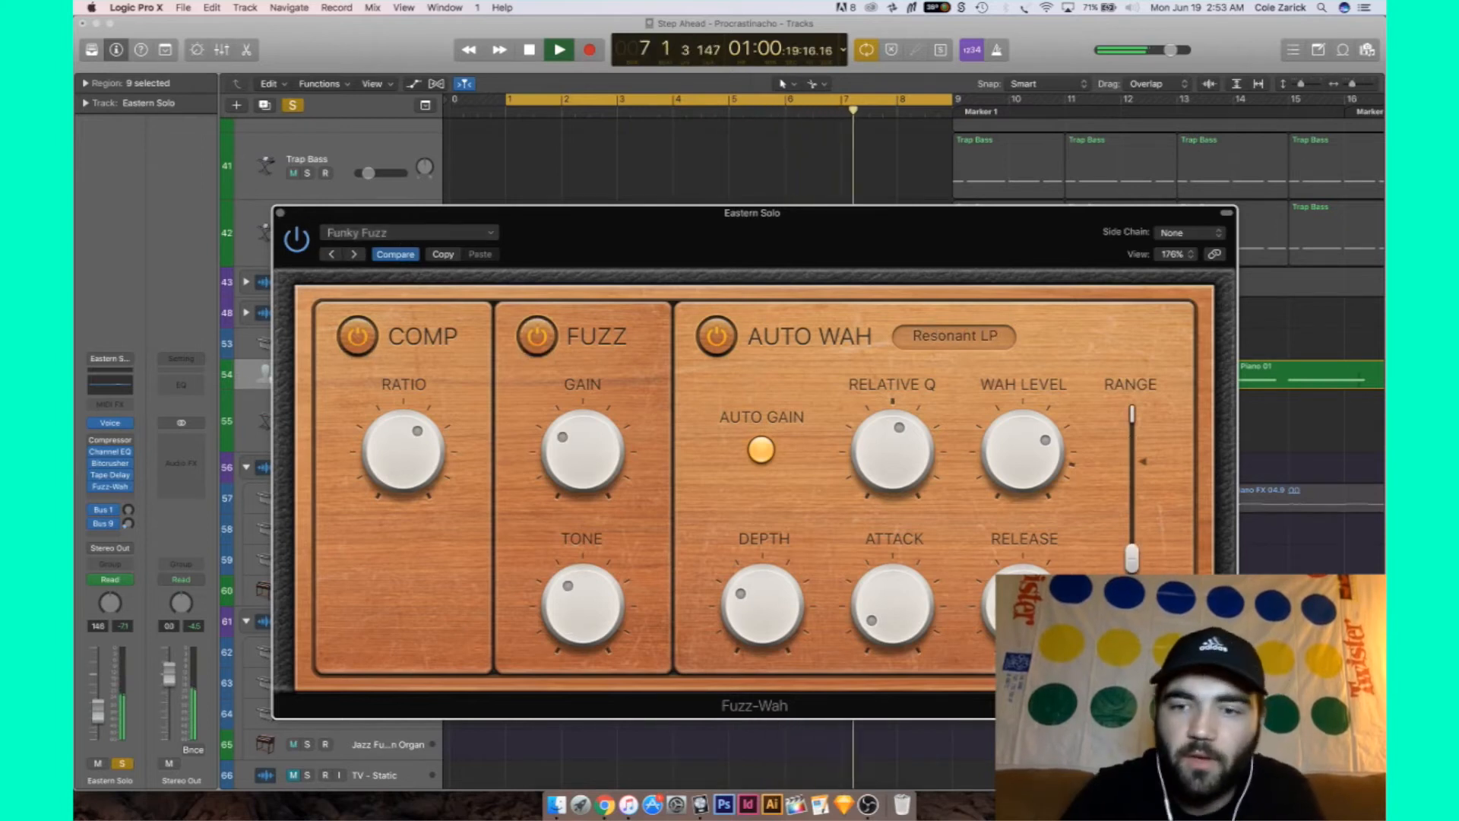
Customise Funky Fuzz by raising Range, Depth, Attack and Fuzz gain, lowering Relative Q and setting the Fuzz tone to 1900 Hz
{"action": "left_click_drag", "start_coordinate": [1132, 558], "coordinate": [1132, 506]}
{"action": "left_click_drag", "start_coordinate": [883, 448], "coordinate": [880, 578]}
{"action": "left_click_drag", "start_coordinate": [767, 608], "coordinate": [768, 569]}
{"action": "left_click_drag", "start_coordinate": [606, 599], "coordinate": [606, 579]}
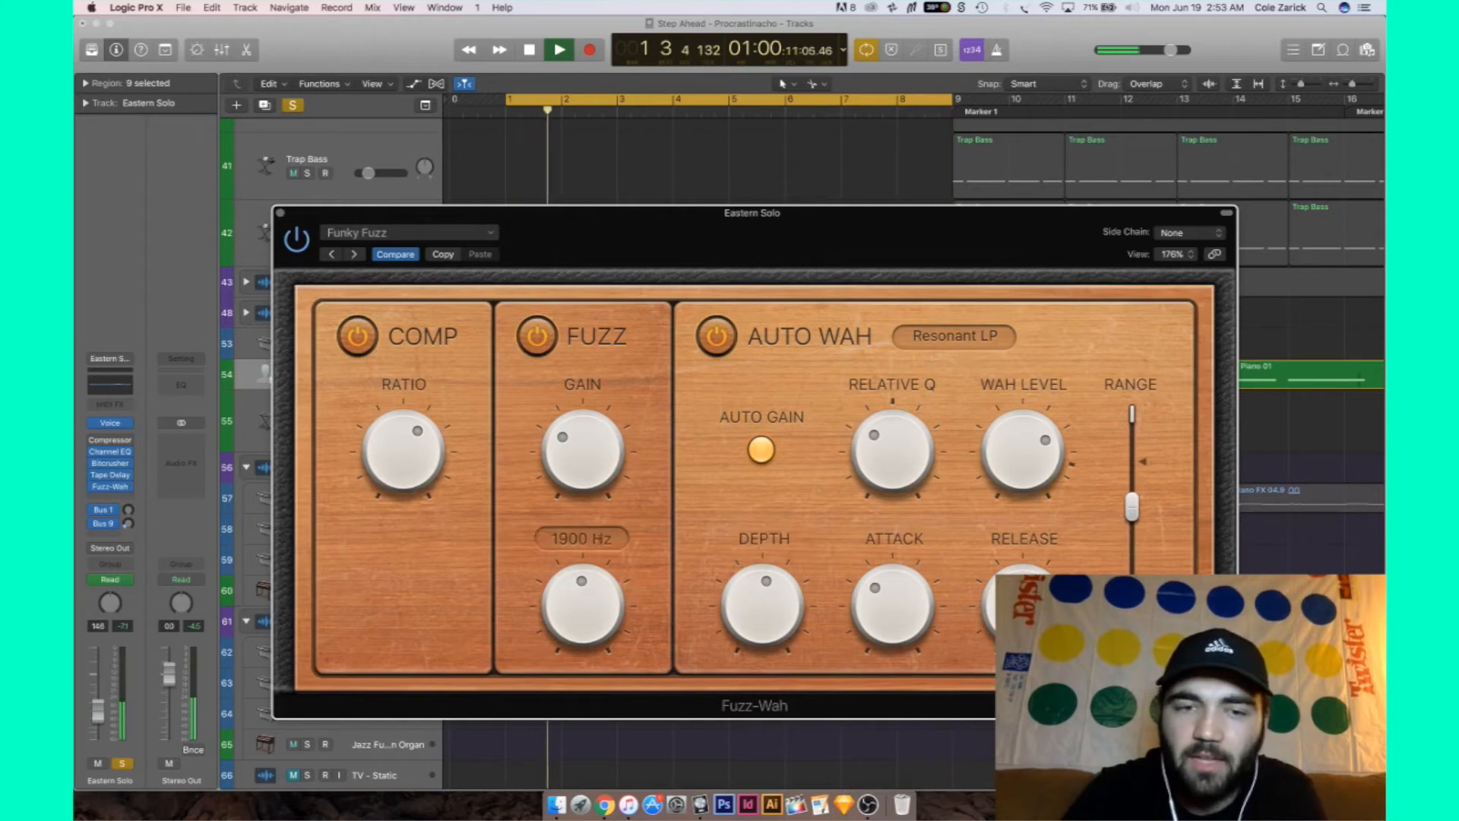
{"action": "left_click_drag", "start_coordinate": [584, 454], "coordinate": [583, 445]}
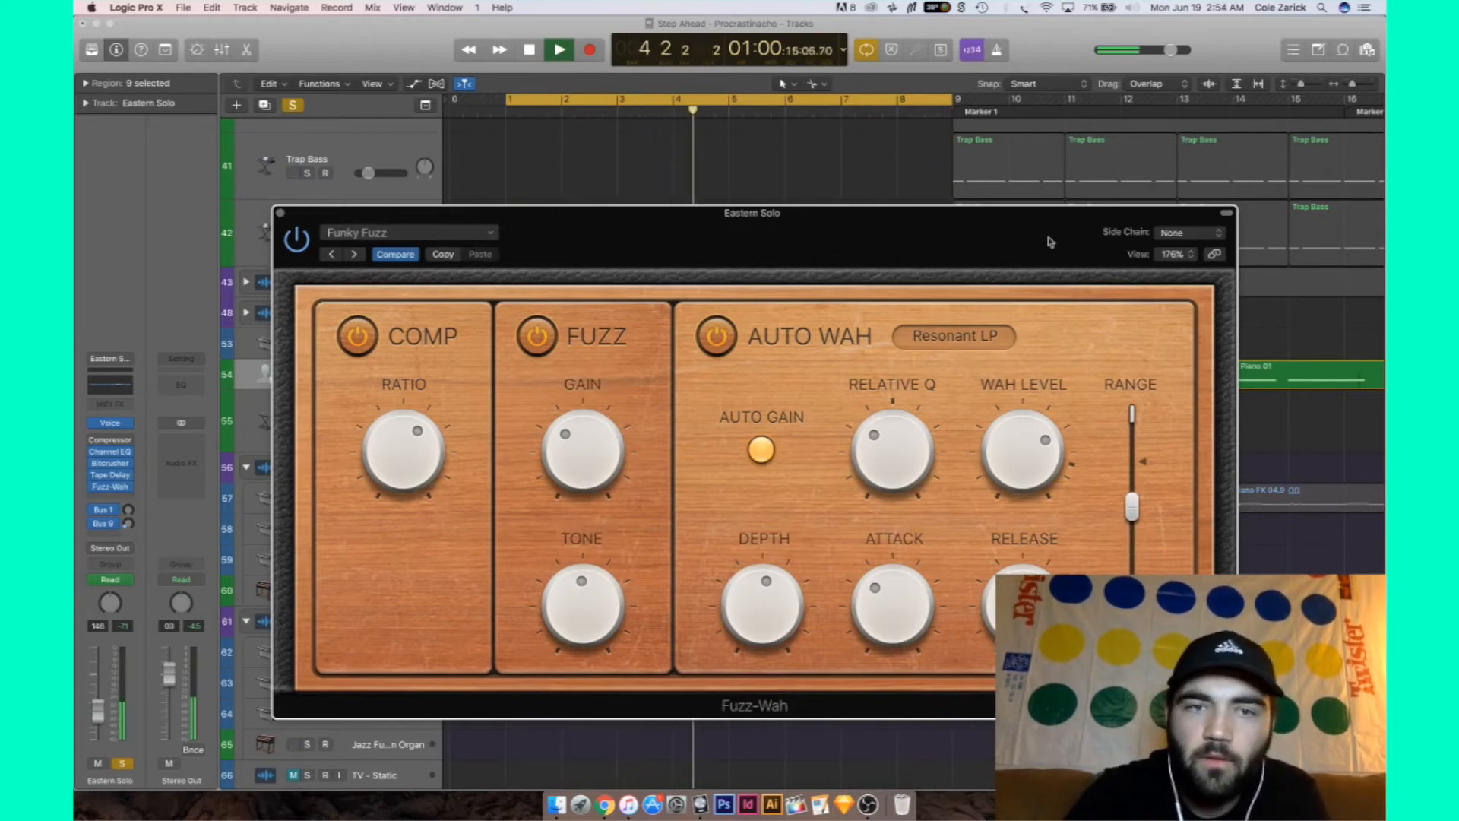
Compare the edited Fuzz-Wah settings with the stored preset and try saving them as a preset named Subscribe
{"action": "left_click", "coordinate": [403, 255]}
{"action": "left_click", "coordinate": [404, 255]}
{"action": "left_click", "coordinate": [456, 234]}
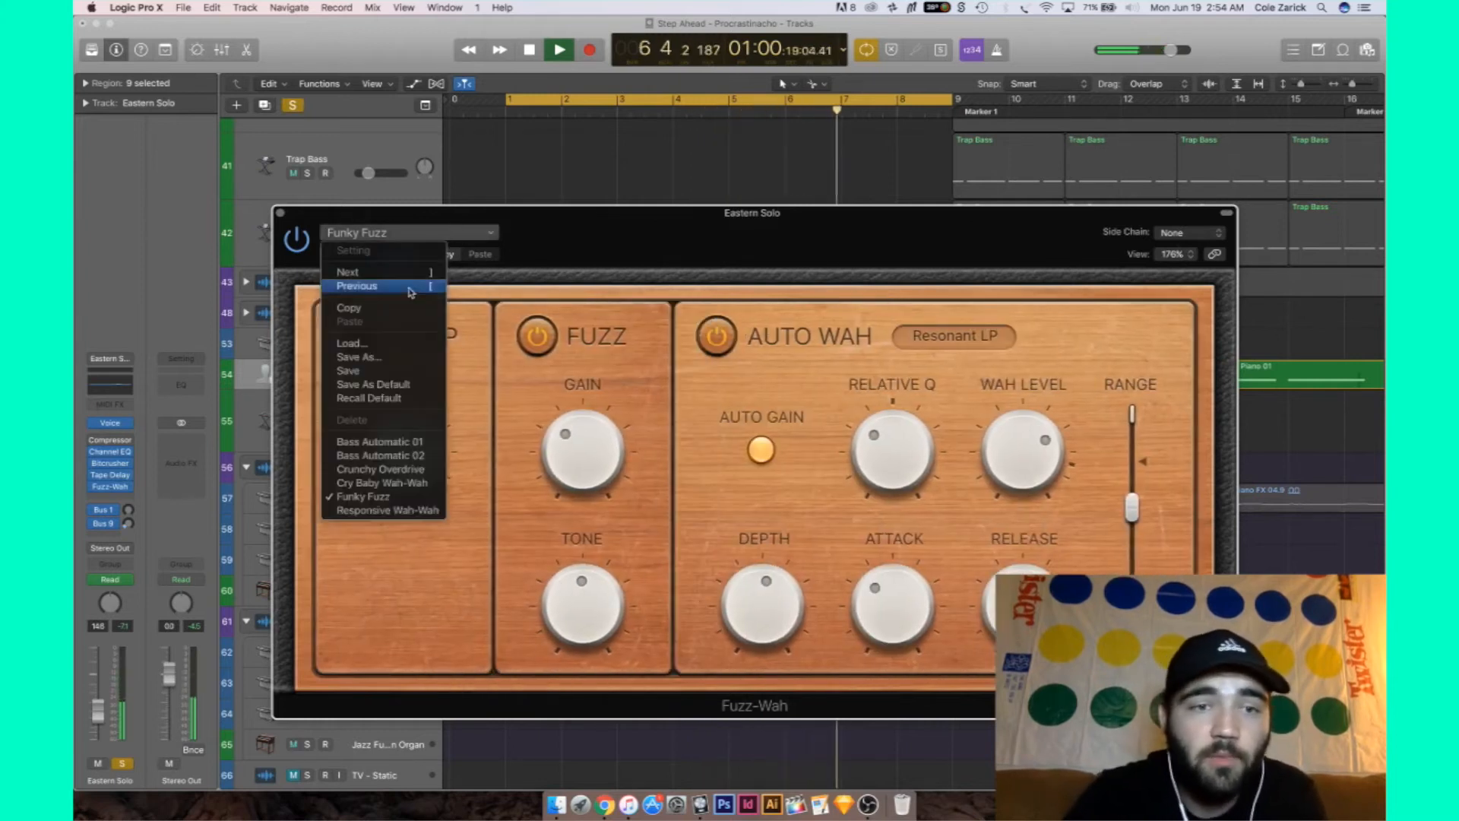
{"action": "left_click", "coordinate": [379, 357]}
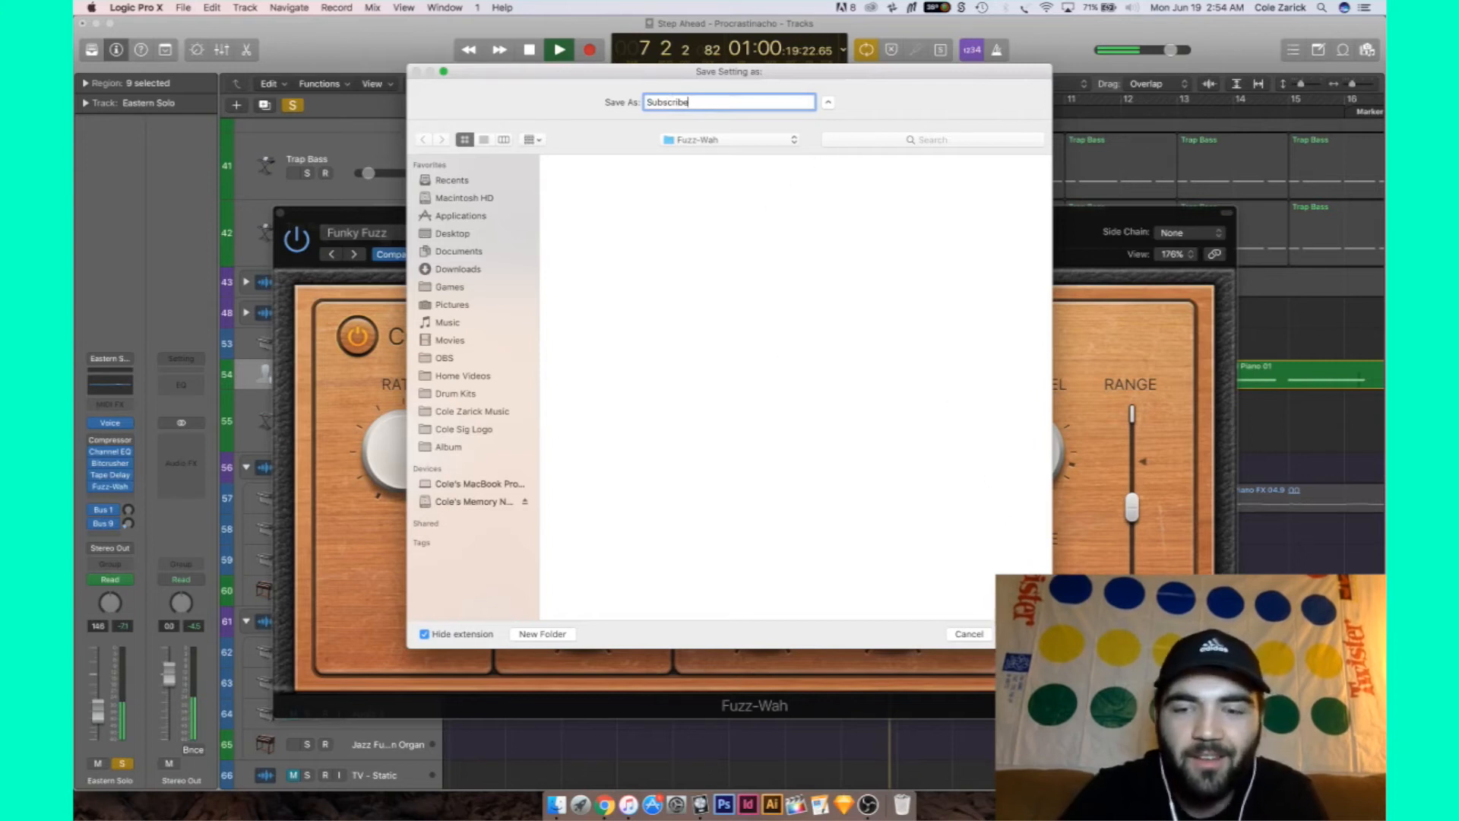
{"action": "left_click", "coordinate": [984, 635]}
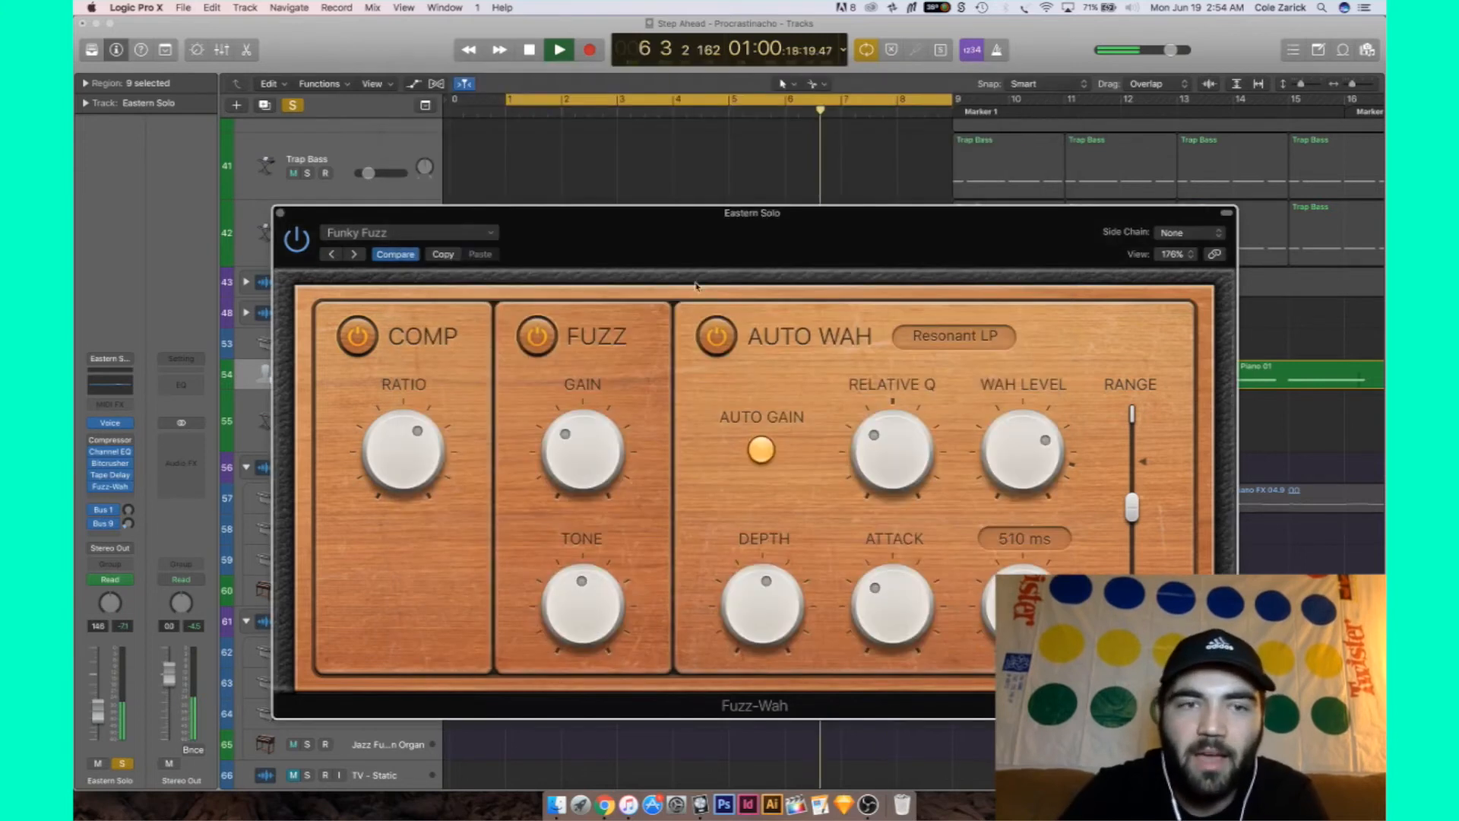
{"action": "left_click", "coordinate": [410, 233]}
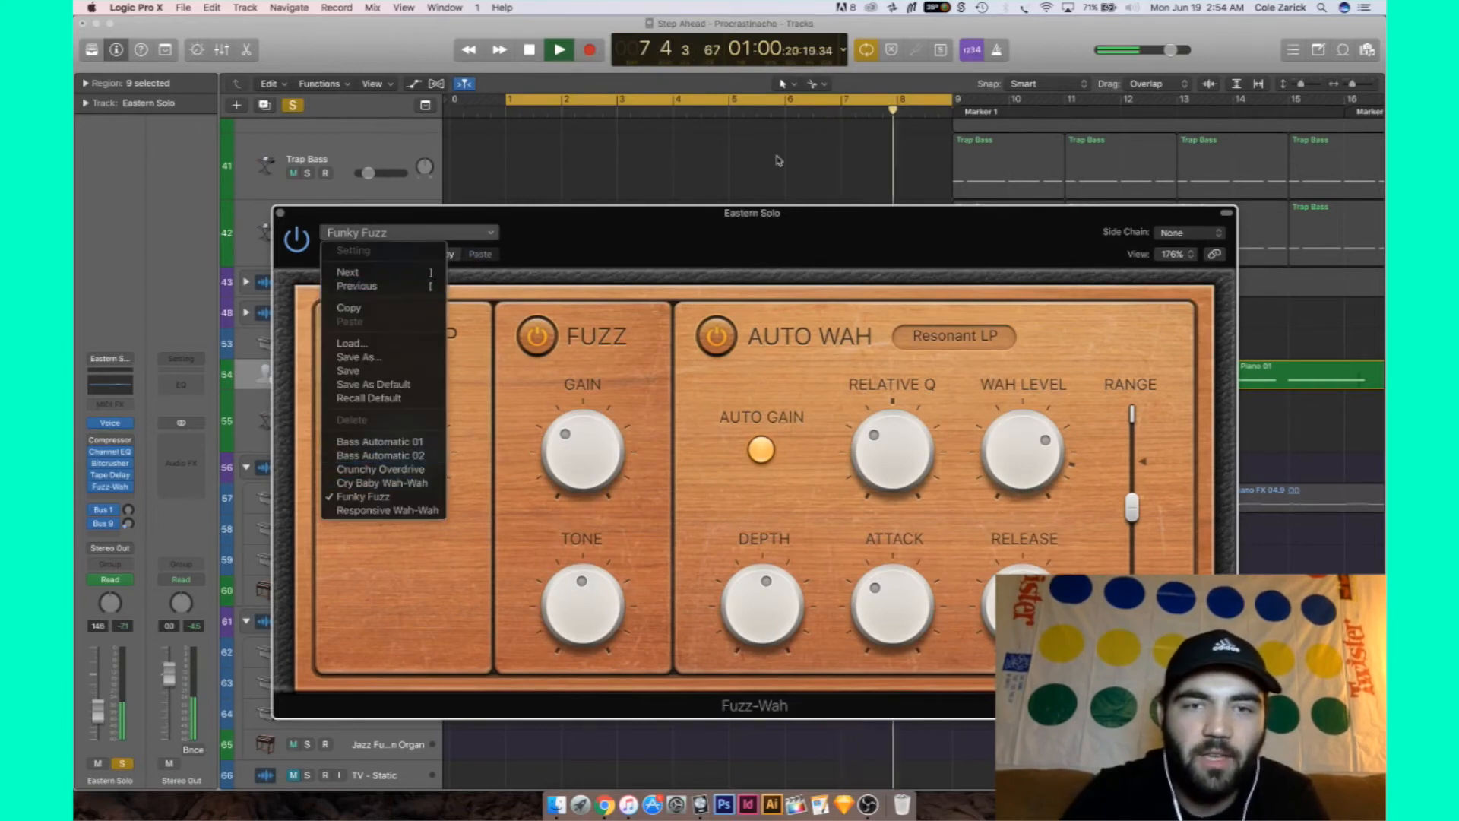
{"action": "left_click", "coordinate": [745, 279]}
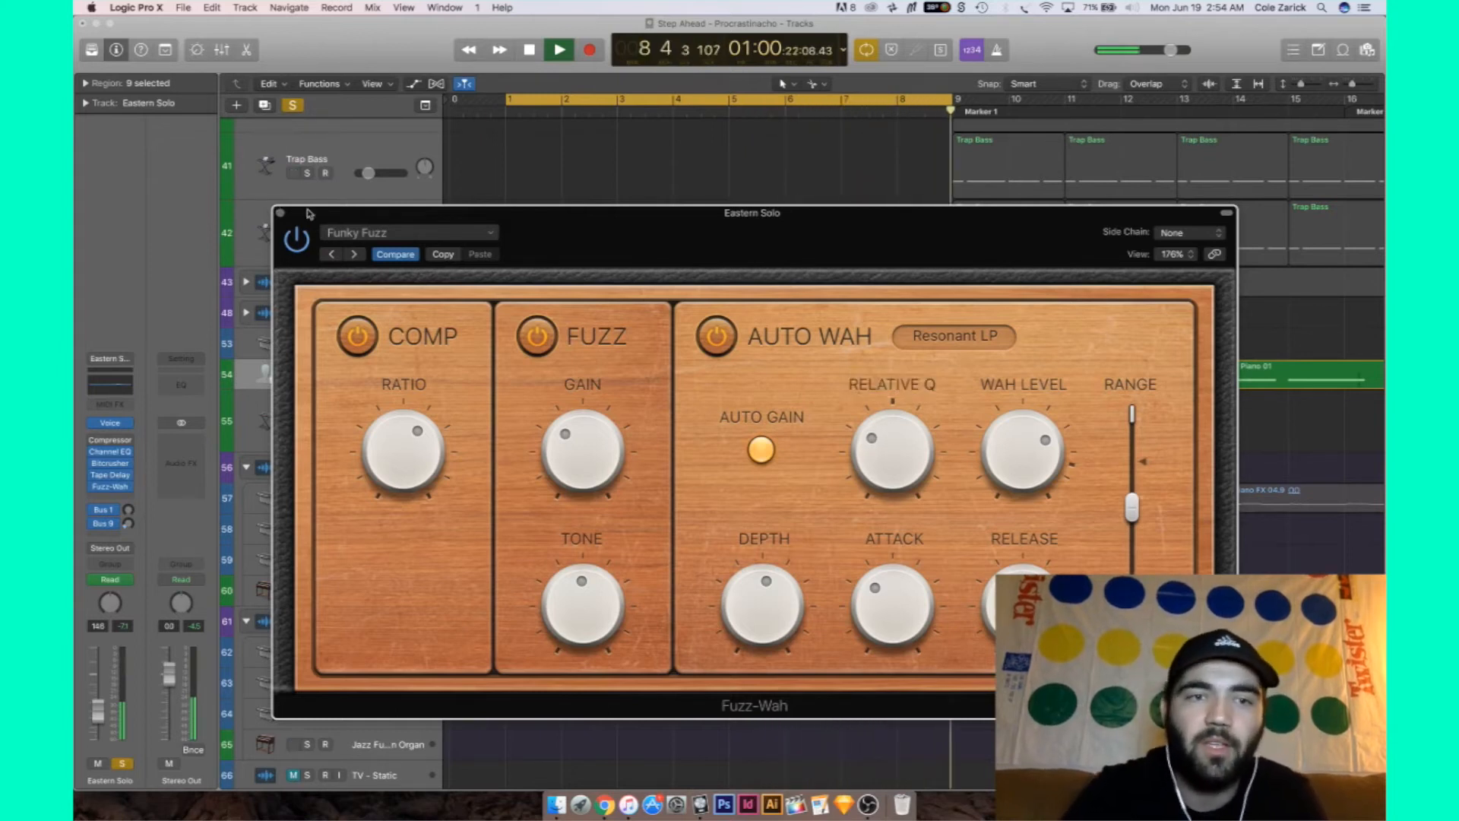
Stop playback, replace Fuzz-Wah on the Eastern Solo track with the Rotor Cabinet modulation plug-in and enlarge its window to 116%
{"action": "left_click", "coordinate": [281, 213]}
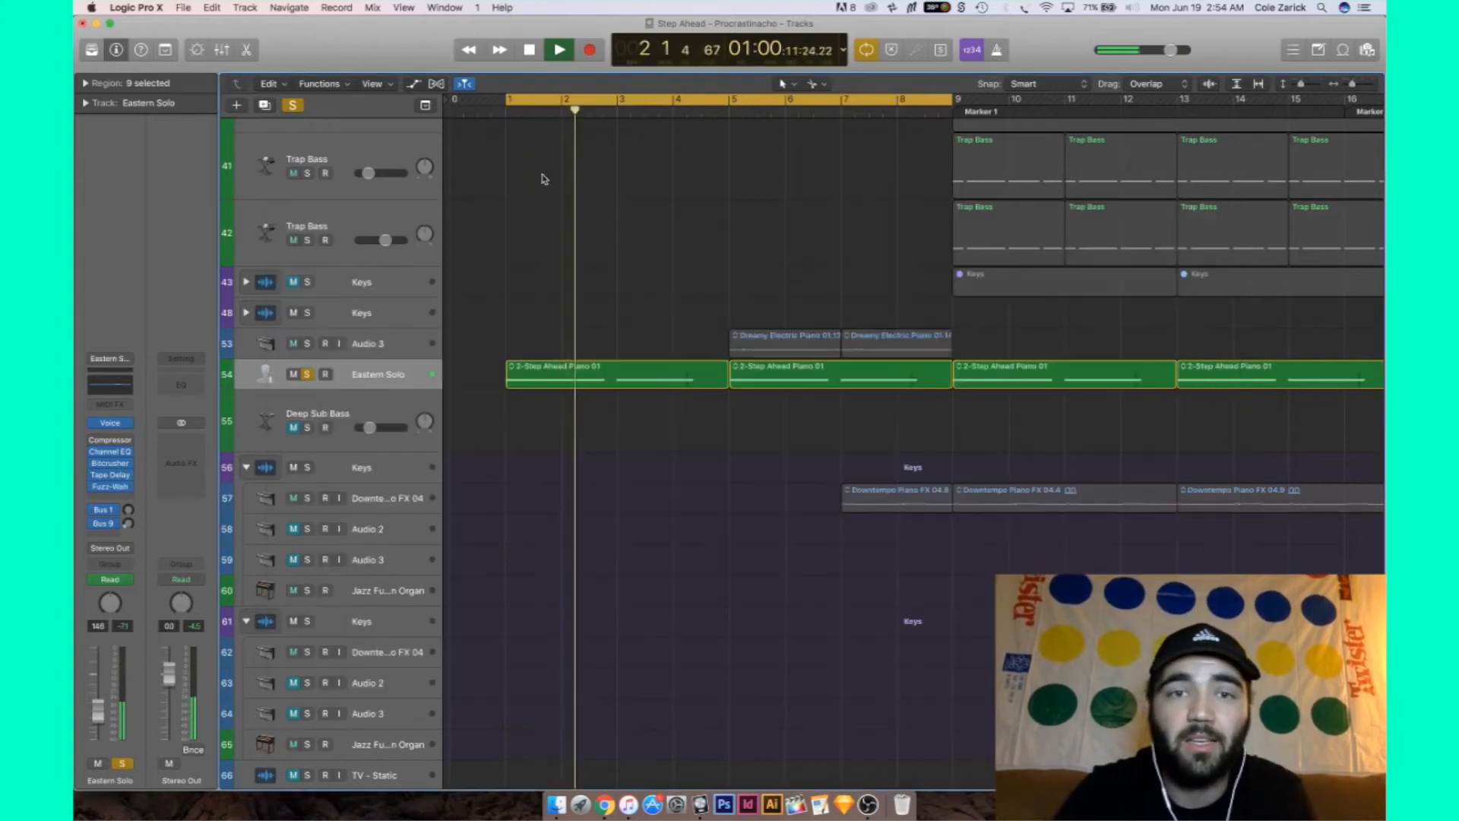
{"action": "key", "text": "space"}
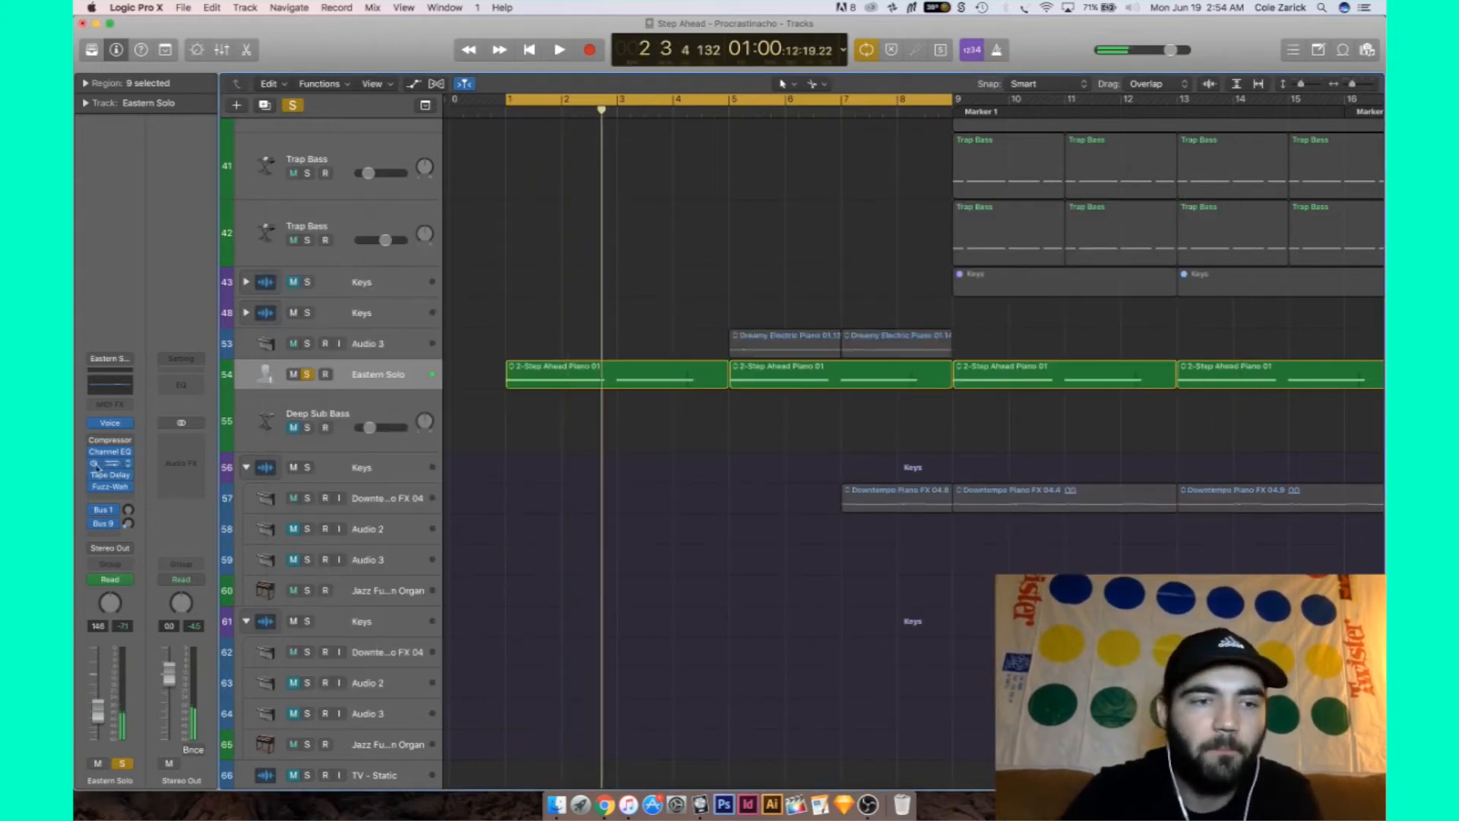
{"action": "left_click", "coordinate": [127, 487]}
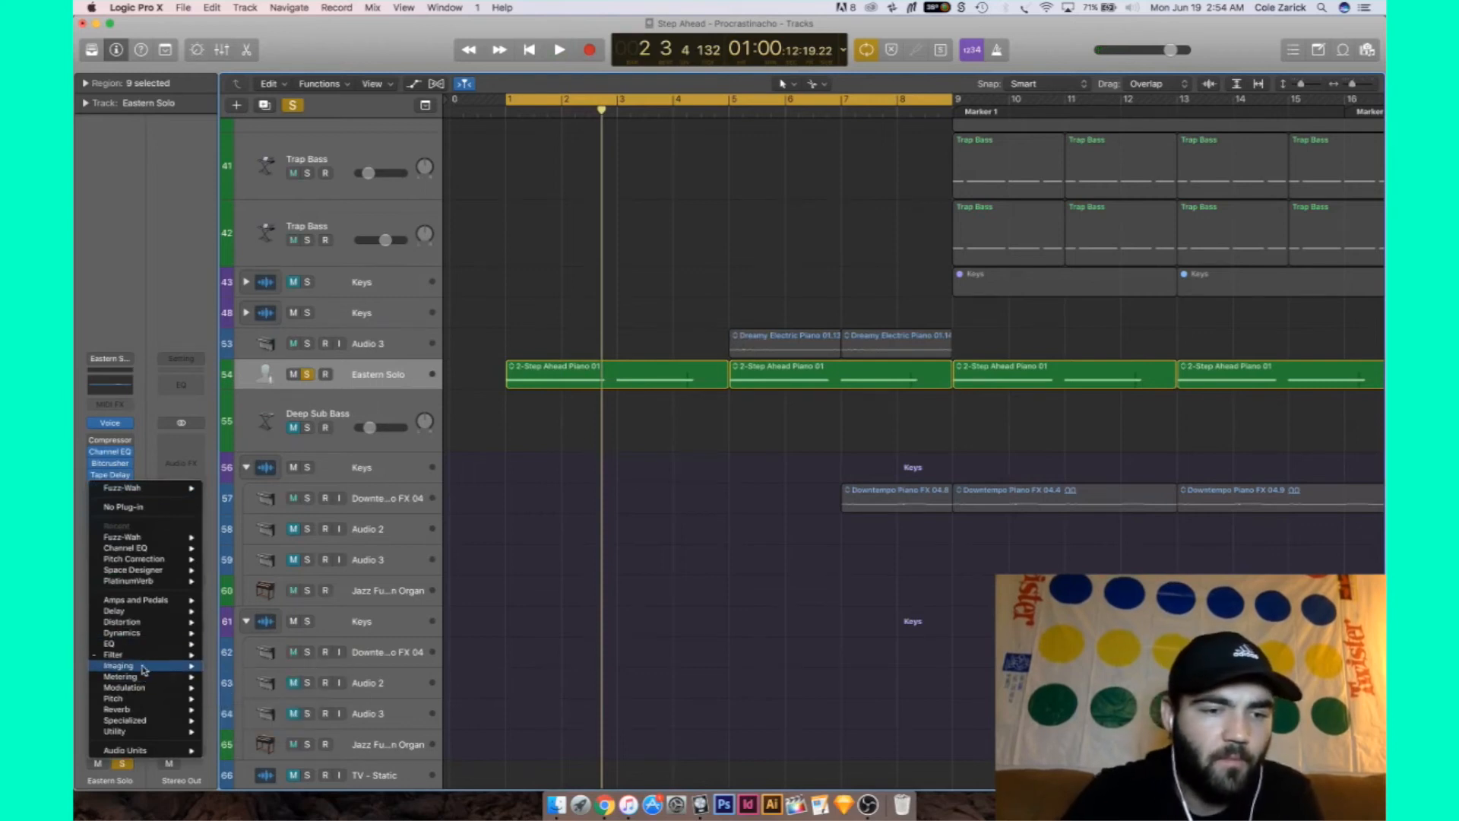
{"action": "mouse_move", "coordinate": [140, 680]}
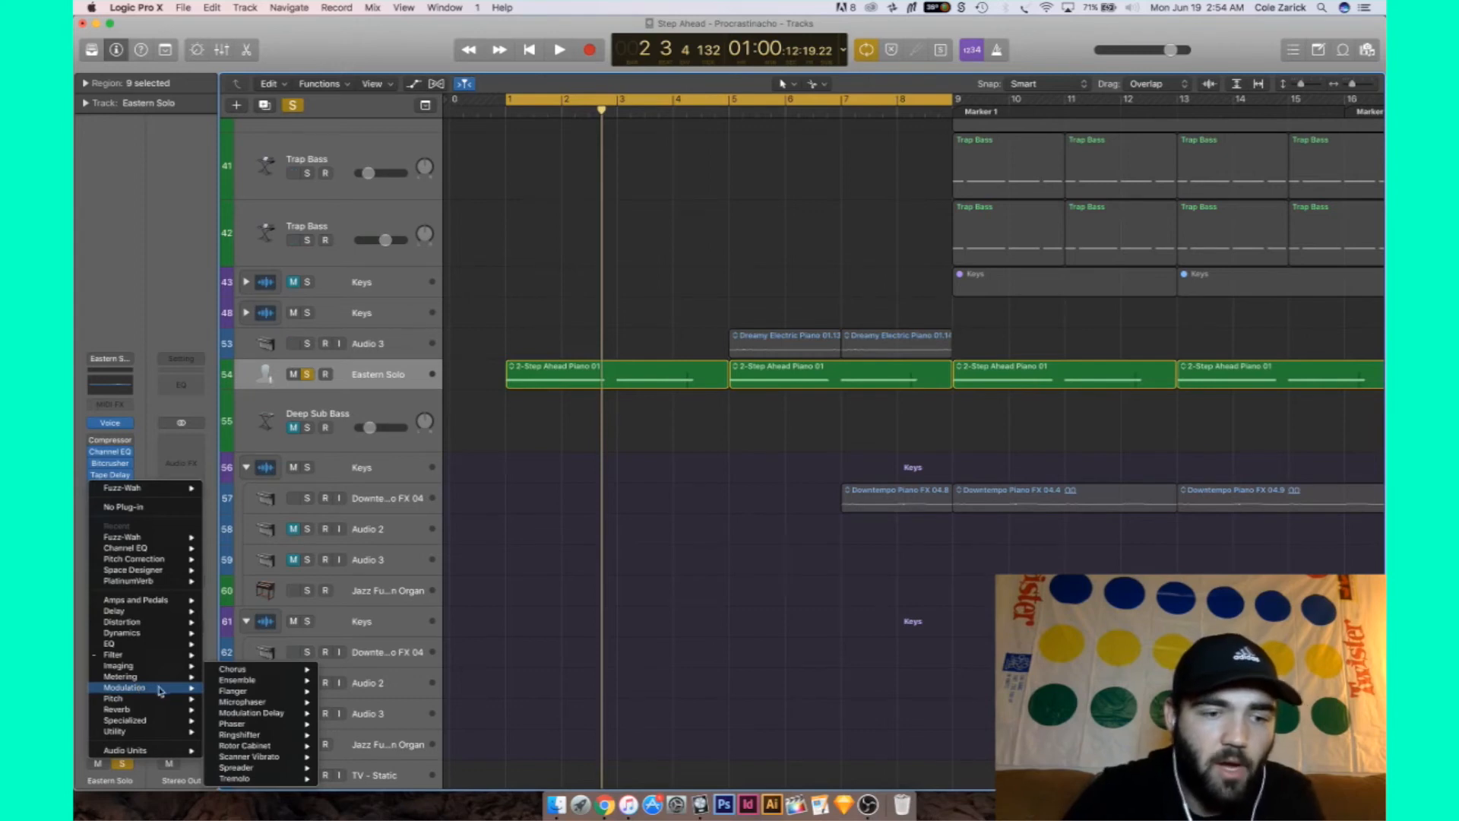
{"action": "left_click", "coordinate": [296, 748]}
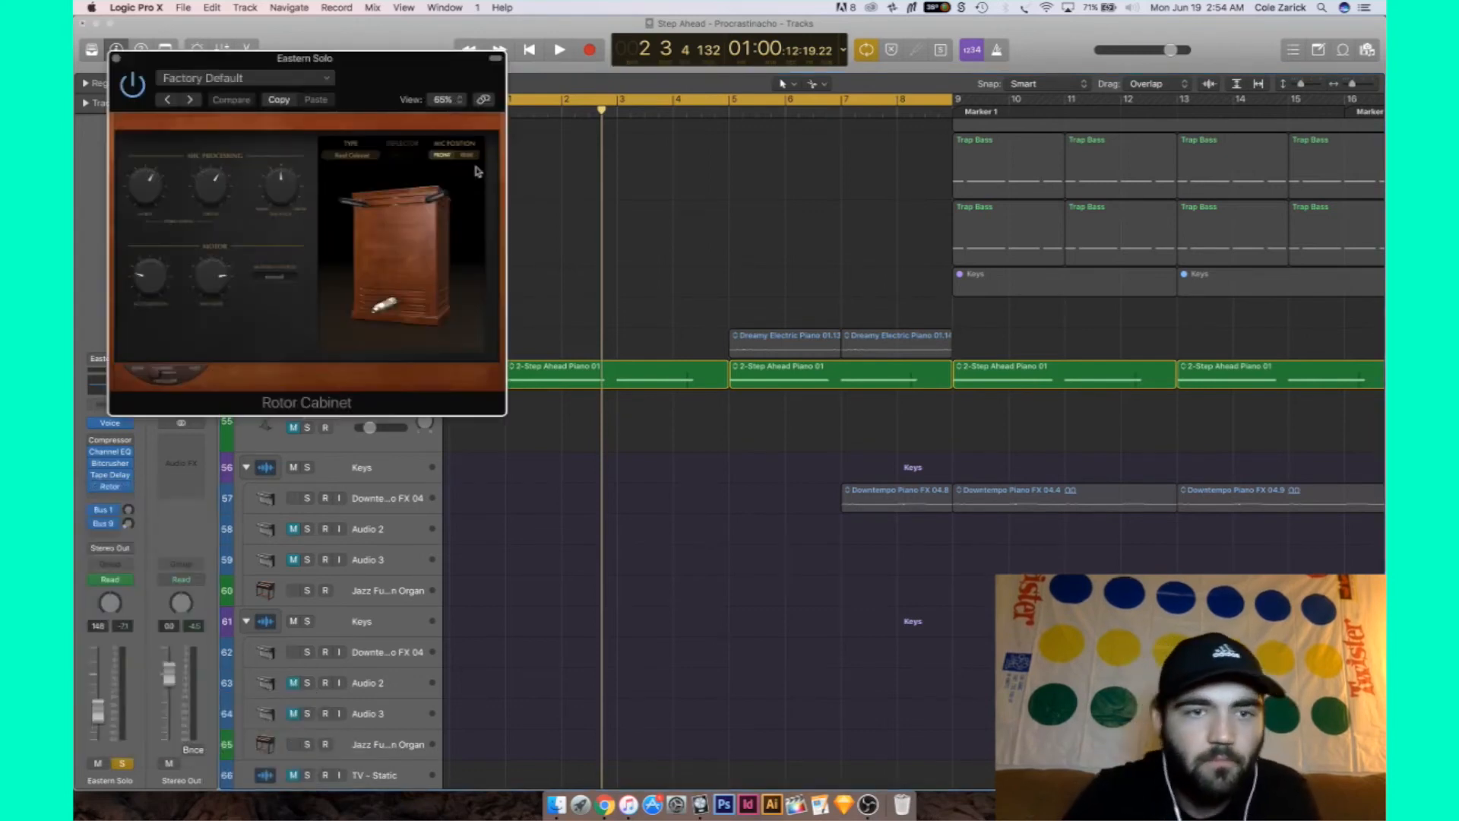
{"action": "left_click_drag", "start_coordinate": [501, 411], "coordinate": [814, 628]}
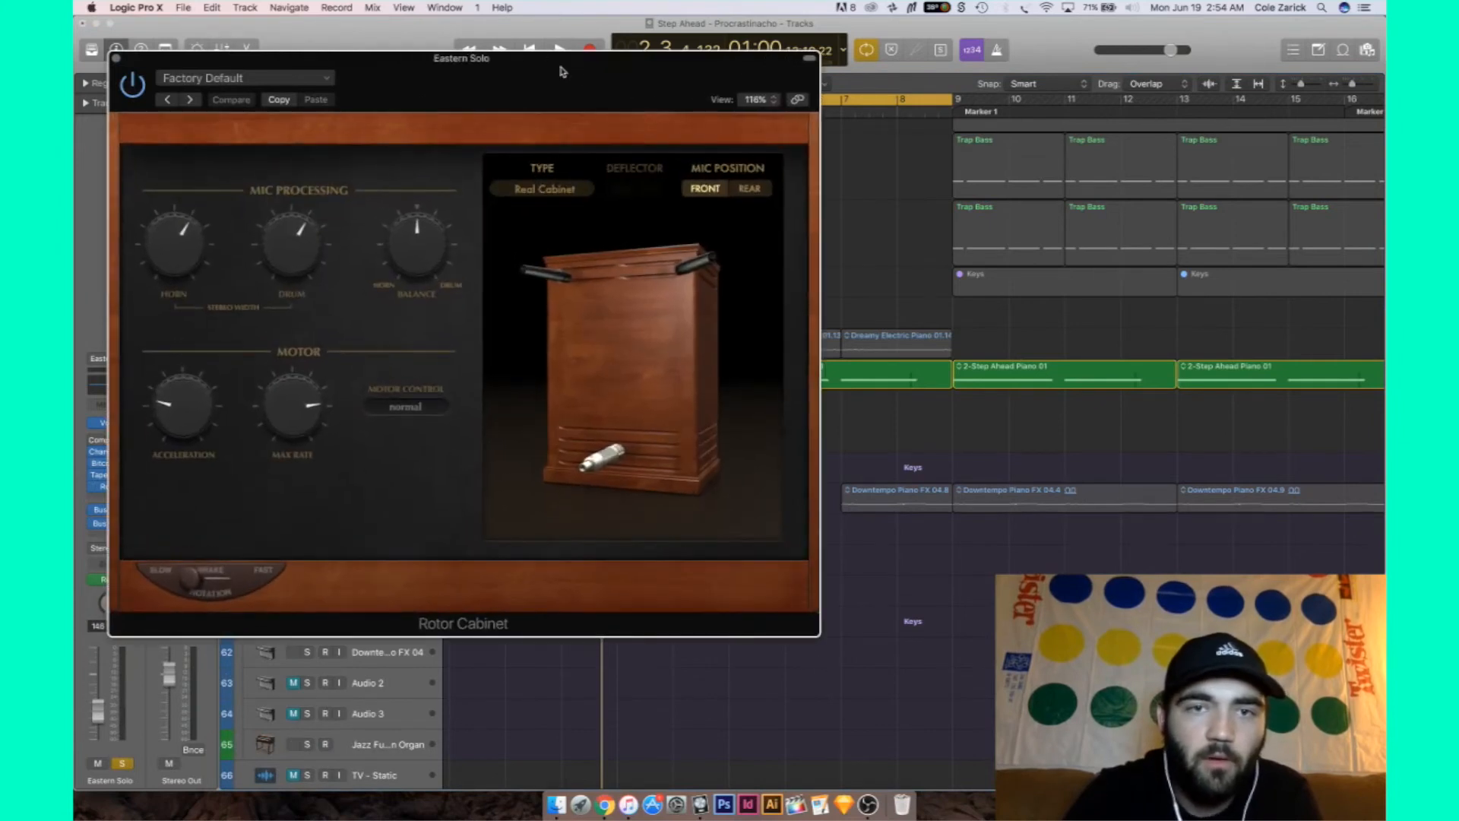
{"action": "left_click_drag", "start_coordinate": [547, 66], "coordinate": [916, 273]}
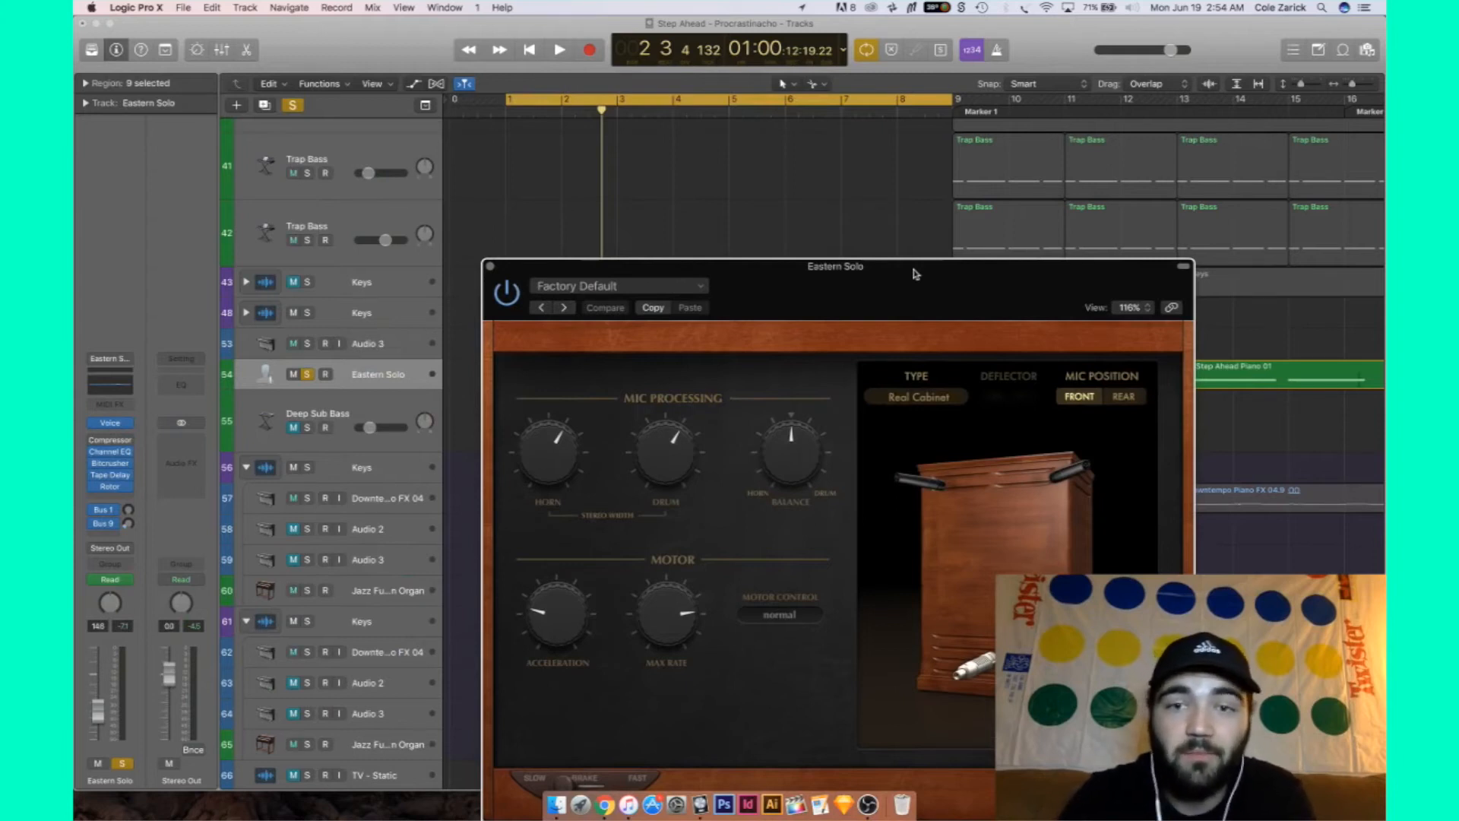
Play the loop while lowering the Rotor Cabinet's Horn, Drum and Max Rate and shifting the Balance toward Horn
{"action": "key", "text": "space"}
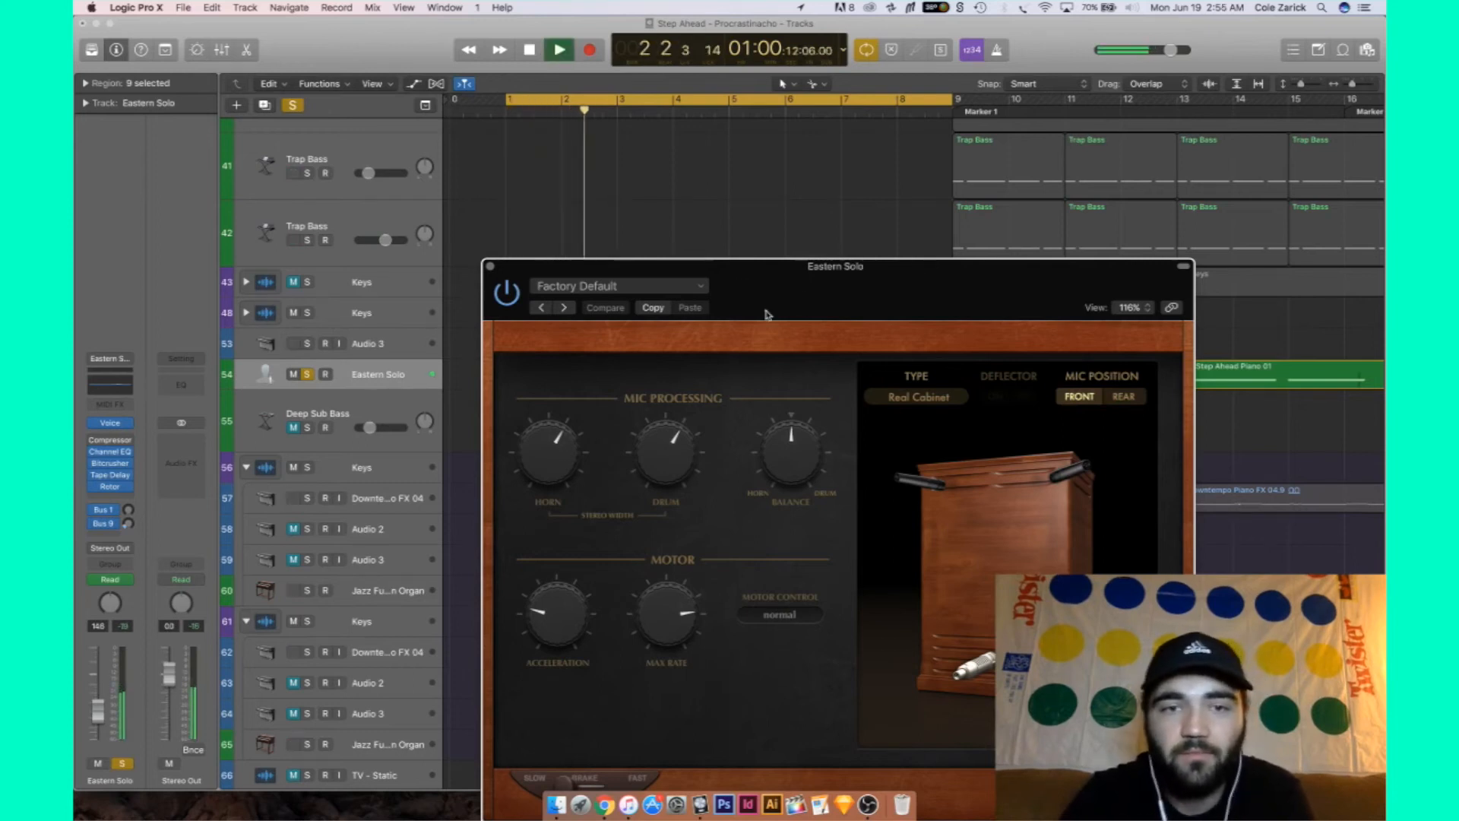
{"action": "mouse_move", "coordinate": [556, 450]}
{"action": "left_click_drag", "start_coordinate": [555, 453], "coordinate": [579, 523]}
{"action": "left_click_drag", "start_coordinate": [663, 457], "coordinate": [671, 544]}
{"action": "left_click_drag", "start_coordinate": [691, 458], "coordinate": [687, 386]}
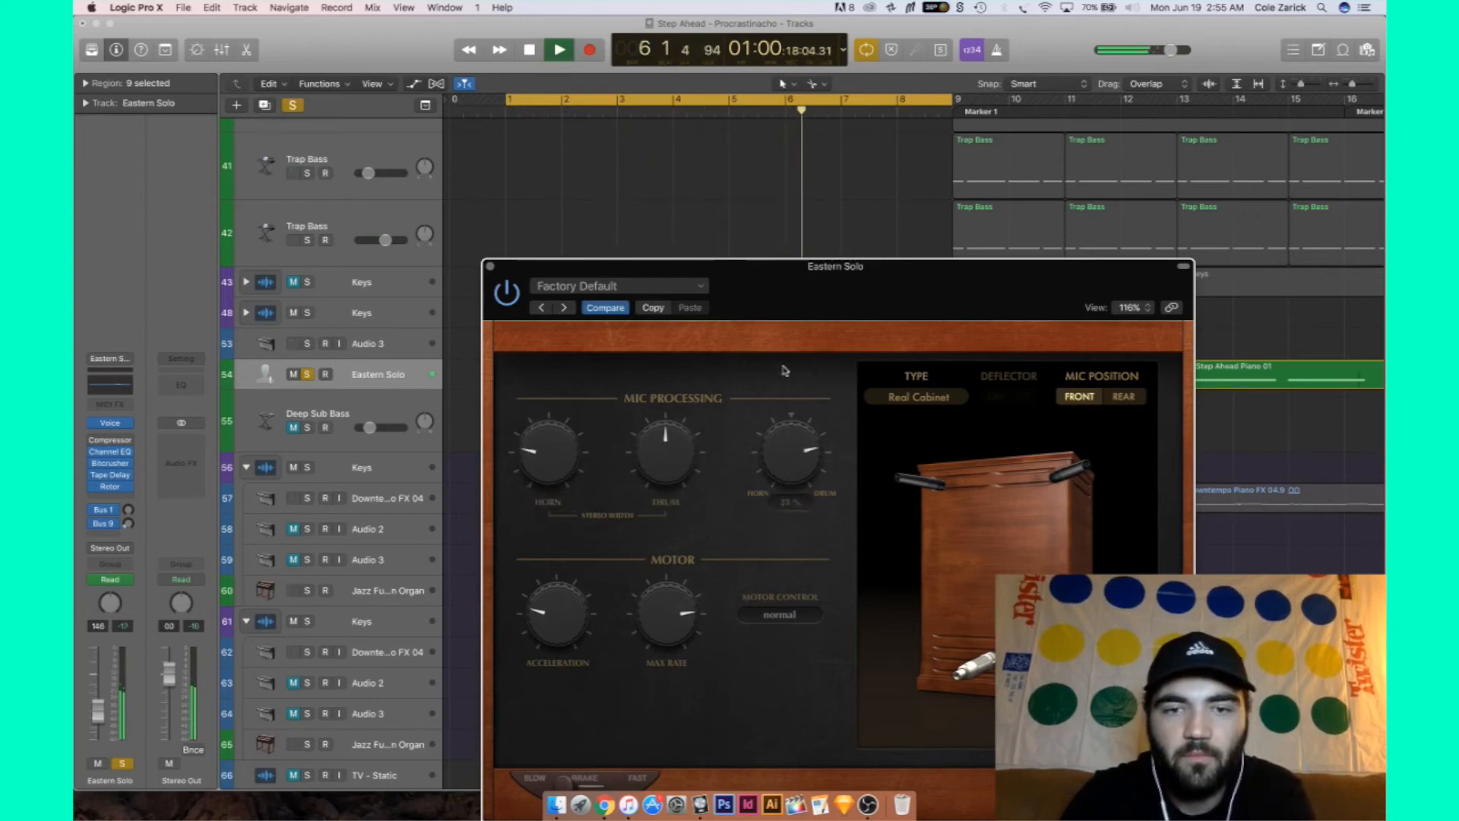
{"action": "left_click_drag", "start_coordinate": [788, 450], "coordinate": [792, 498]}
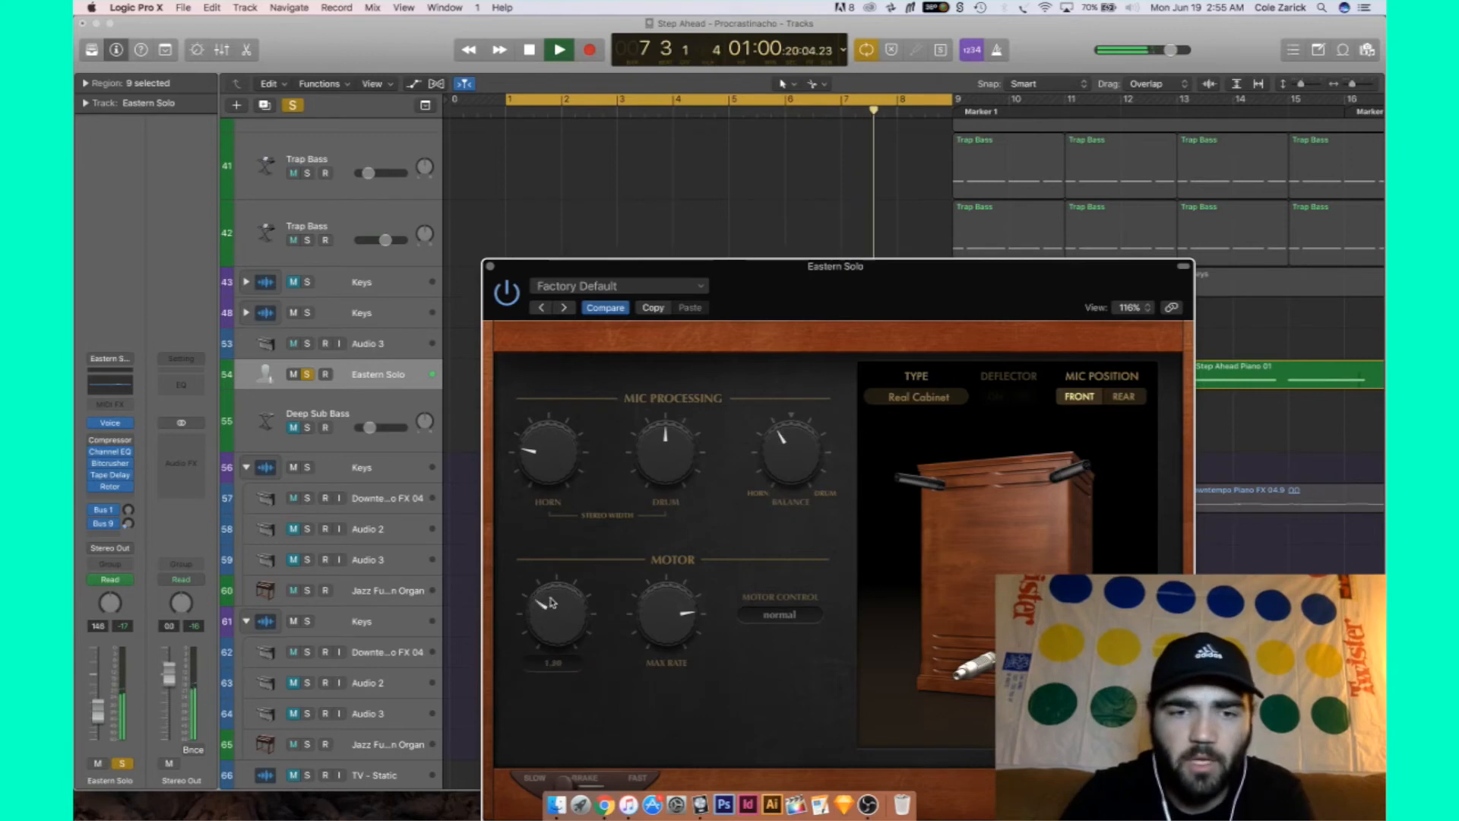
{"action": "left_click_drag", "start_coordinate": [676, 584], "coordinate": [678, 697]}
Audition the Drums Motion, Drums Stop and Electric Piano presets, adjusting Horn, Drum and Balance while in Drums Stop
{"action": "left_click", "coordinate": [567, 307]}
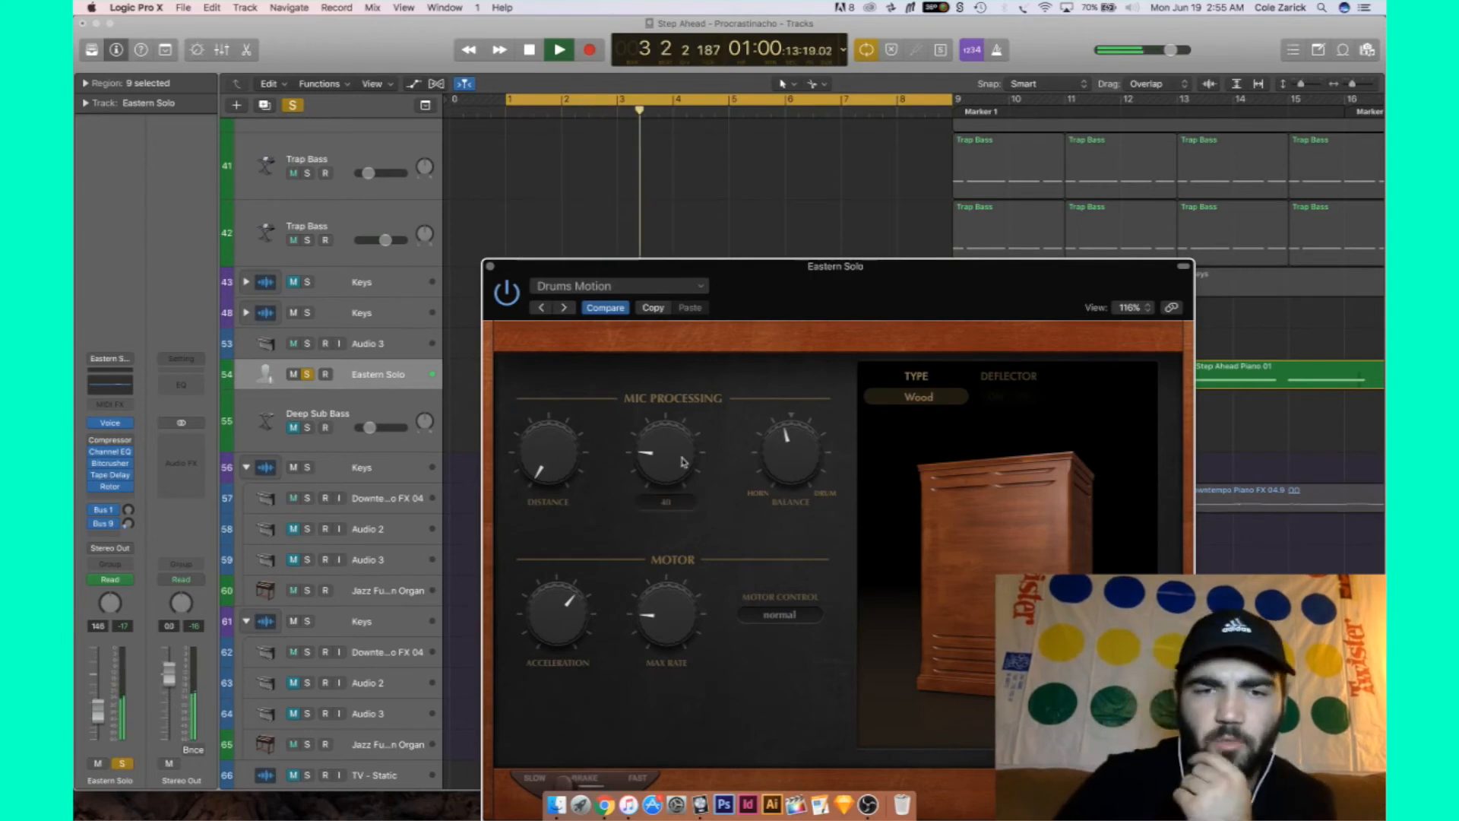
{"action": "left_click", "coordinate": [563, 307]}
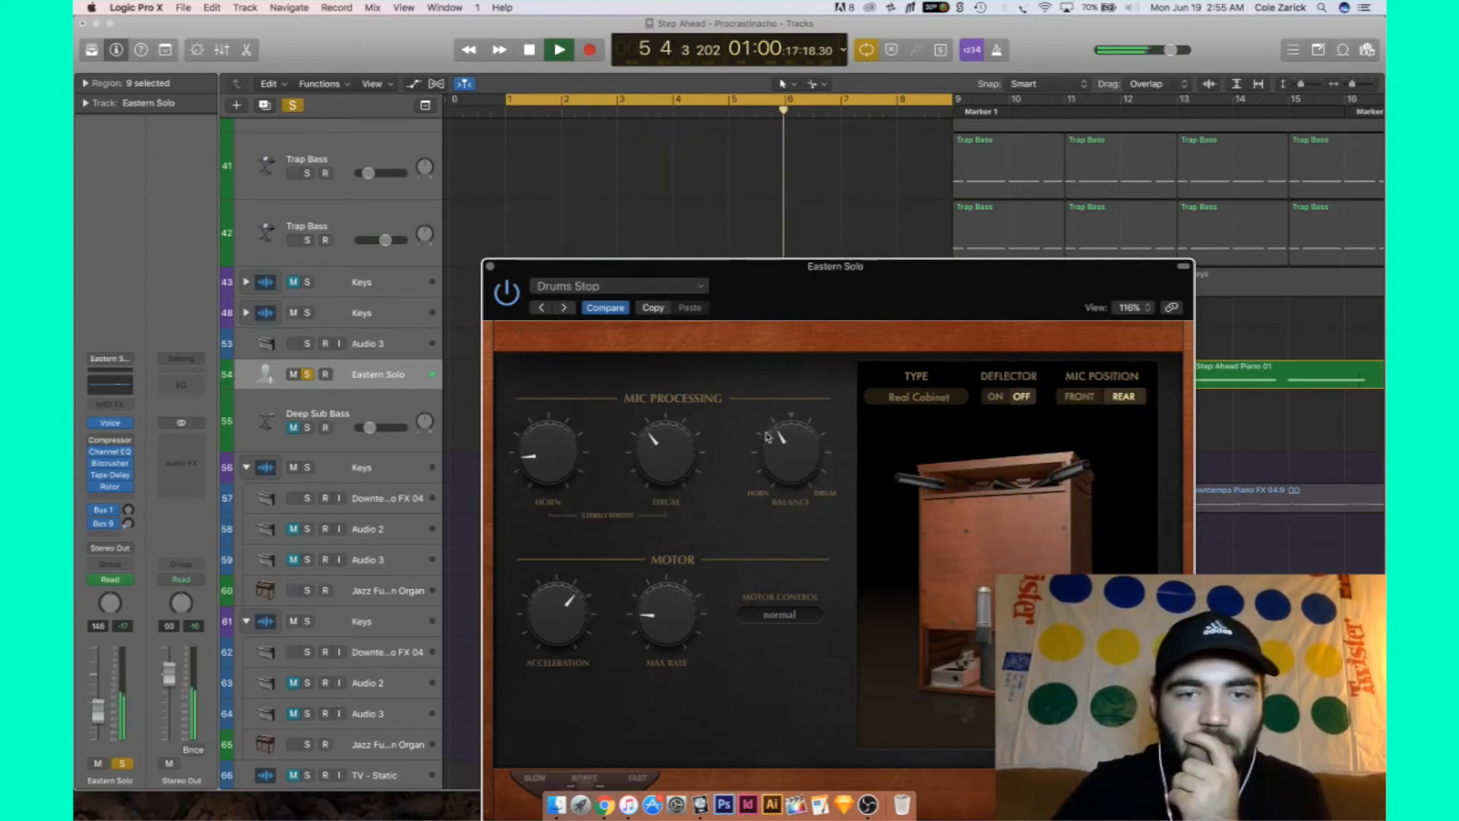
{"action": "mouse_move", "coordinate": [810, 455]}
{"action": "left_mouse_down"}
{"action": "mouse_move", "coordinate": [806, 367]}
{"action": "mouse_move", "coordinate": [813, 467]}
{"action": "left_mouse_up"}
{"action": "mouse_move", "coordinate": [674, 460]}
{"action": "left_mouse_down"}
{"action": "mouse_move", "coordinate": [675, 422]}
{"action": "mouse_move", "coordinate": [673, 439]}
{"action": "left_mouse_up"}
{"action": "left_click_drag", "start_coordinate": [550, 454], "coordinate": [549, 392]}
{"action": "left_click", "coordinate": [565, 308]}
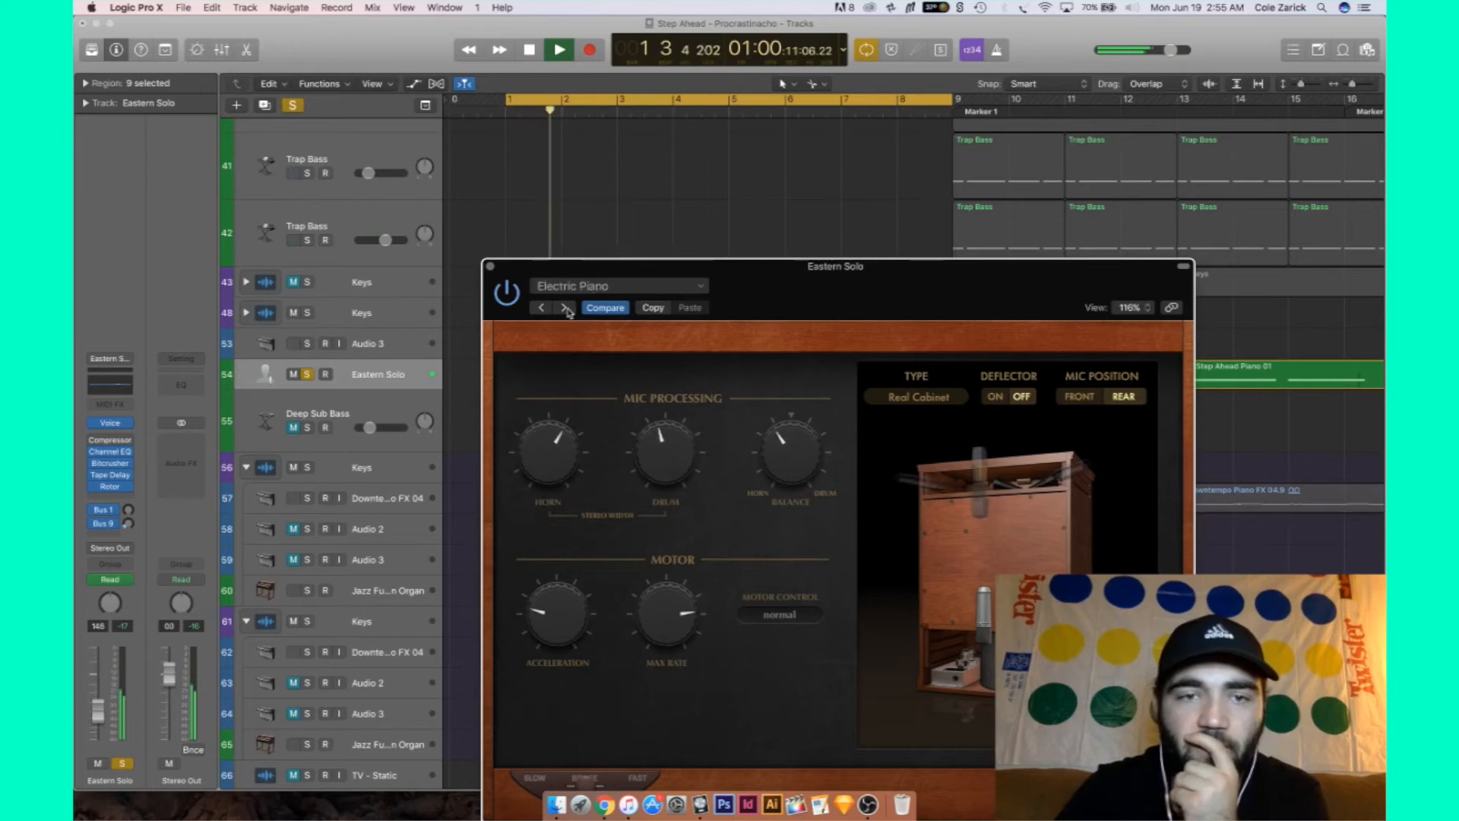
Load the Gig Rig preset, raise its Drum setting and shift the Balance slightly toward Horn
{"action": "left_click", "coordinate": [564, 308]}
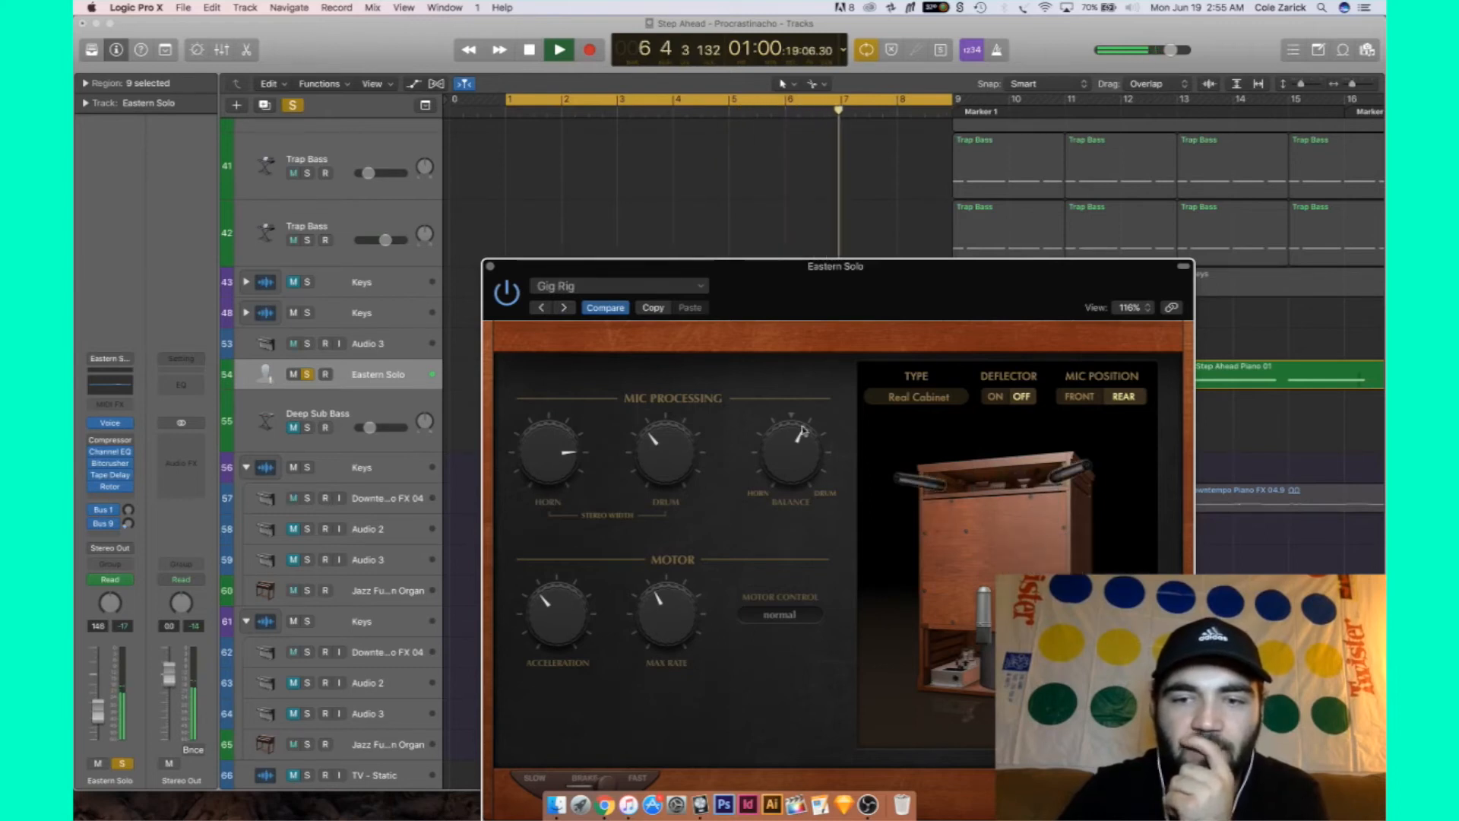
{"action": "left_click_drag", "start_coordinate": [797, 460], "coordinate": [766, 471]}
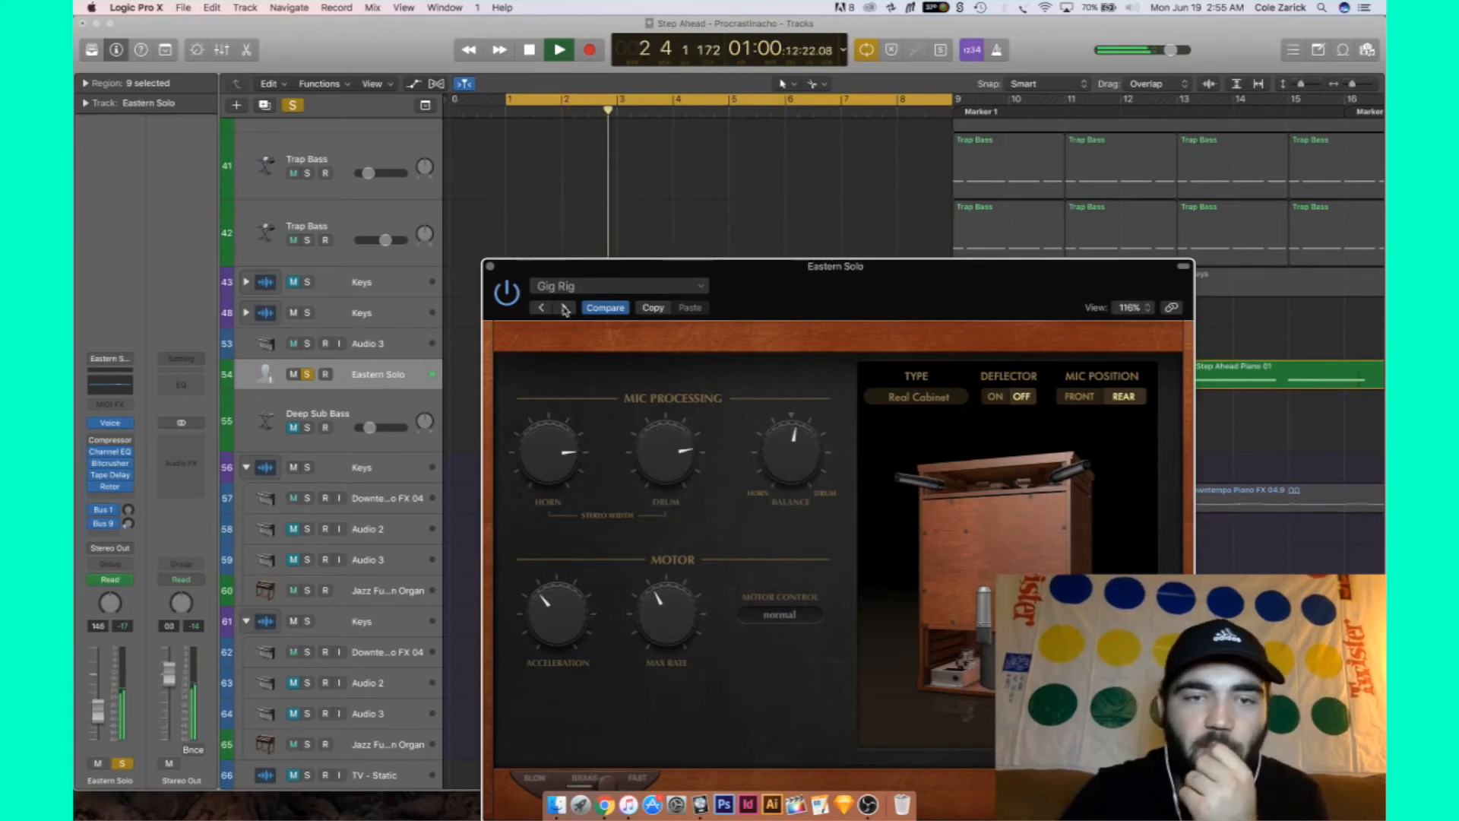
{"action": "left_click", "coordinate": [591, 291]}
{"action": "left_click", "coordinate": [726, 328]}
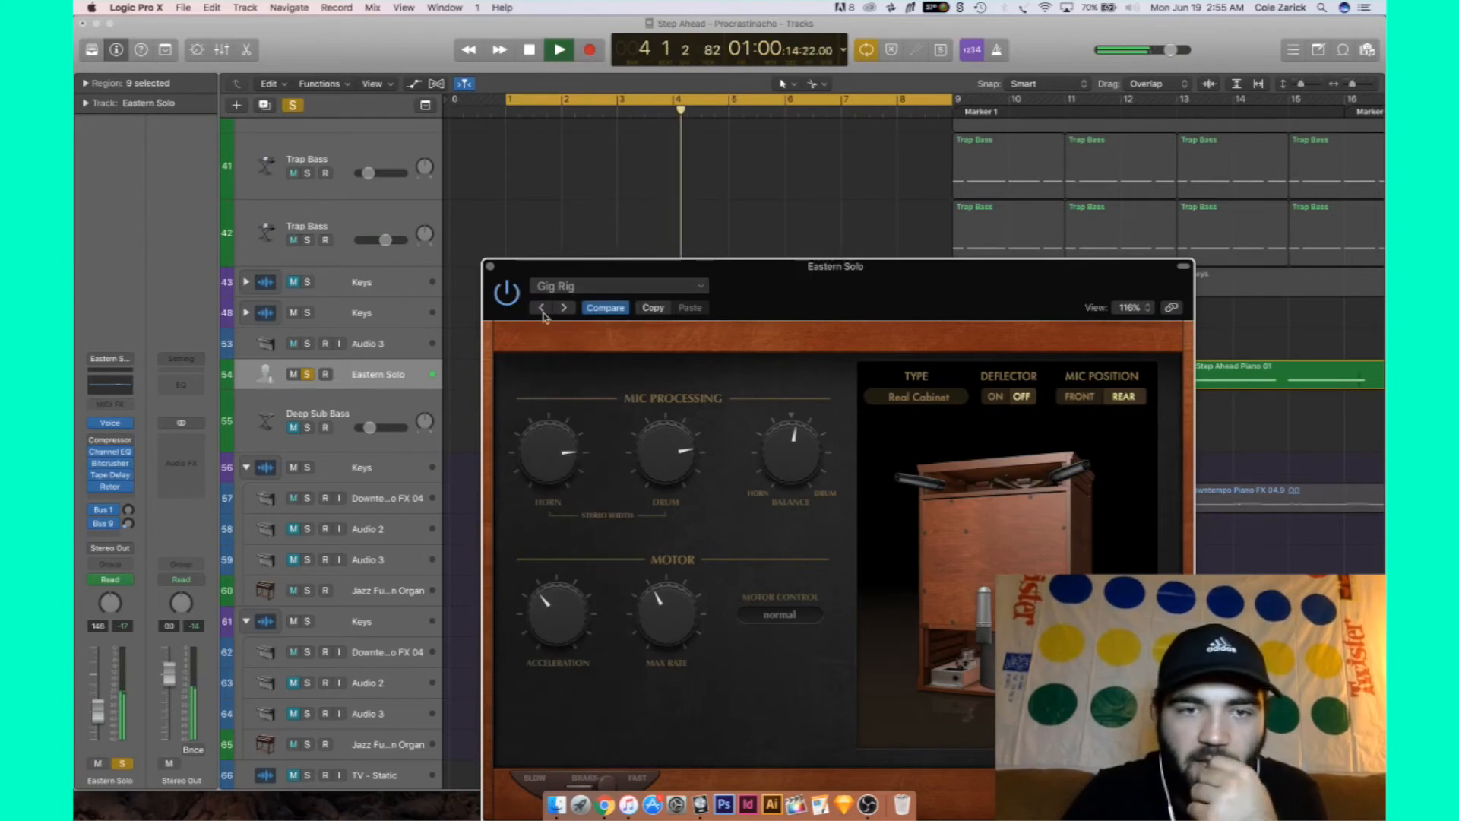
Audition the Leslie Guitar and Leslie Slow Vocal presets, close Rotor Cabinet and stop playback with no region selected
{"action": "left_click", "coordinate": [560, 312]}
{"action": "left_click", "coordinate": [559, 312]}
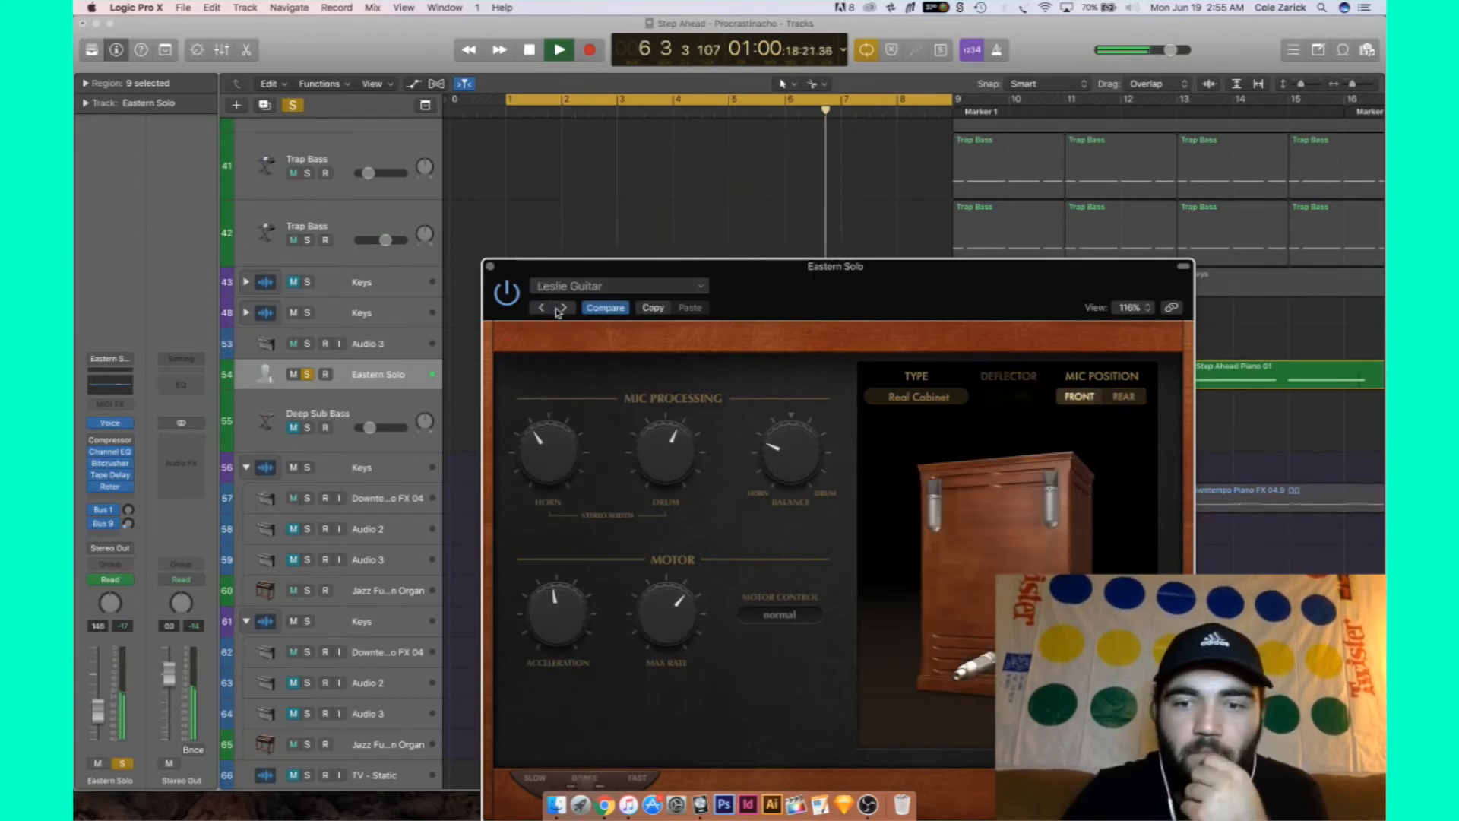
{"action": "left_click", "coordinate": [560, 308]}
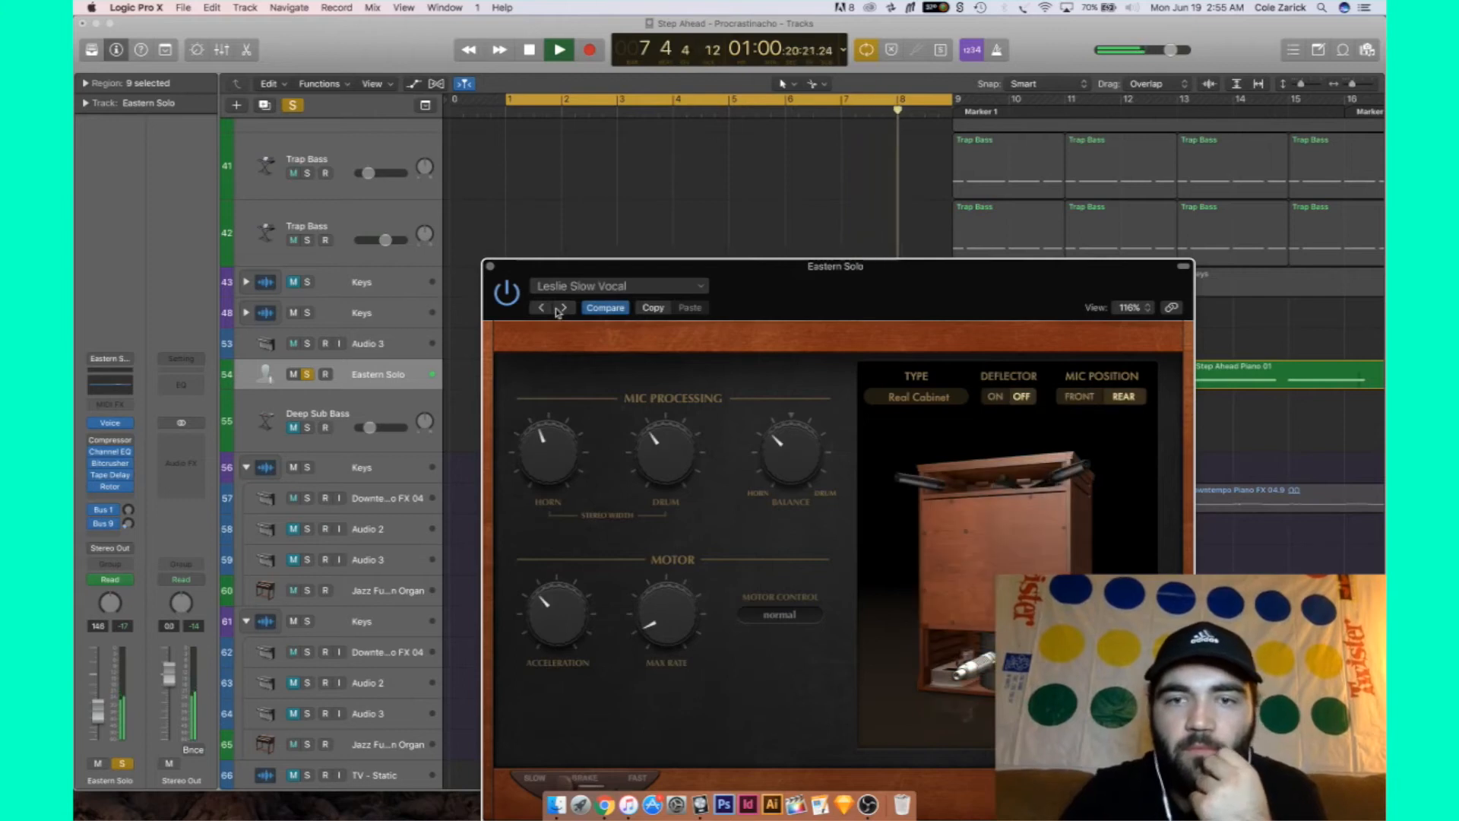
{"action": "left_click", "coordinate": [490, 267]}
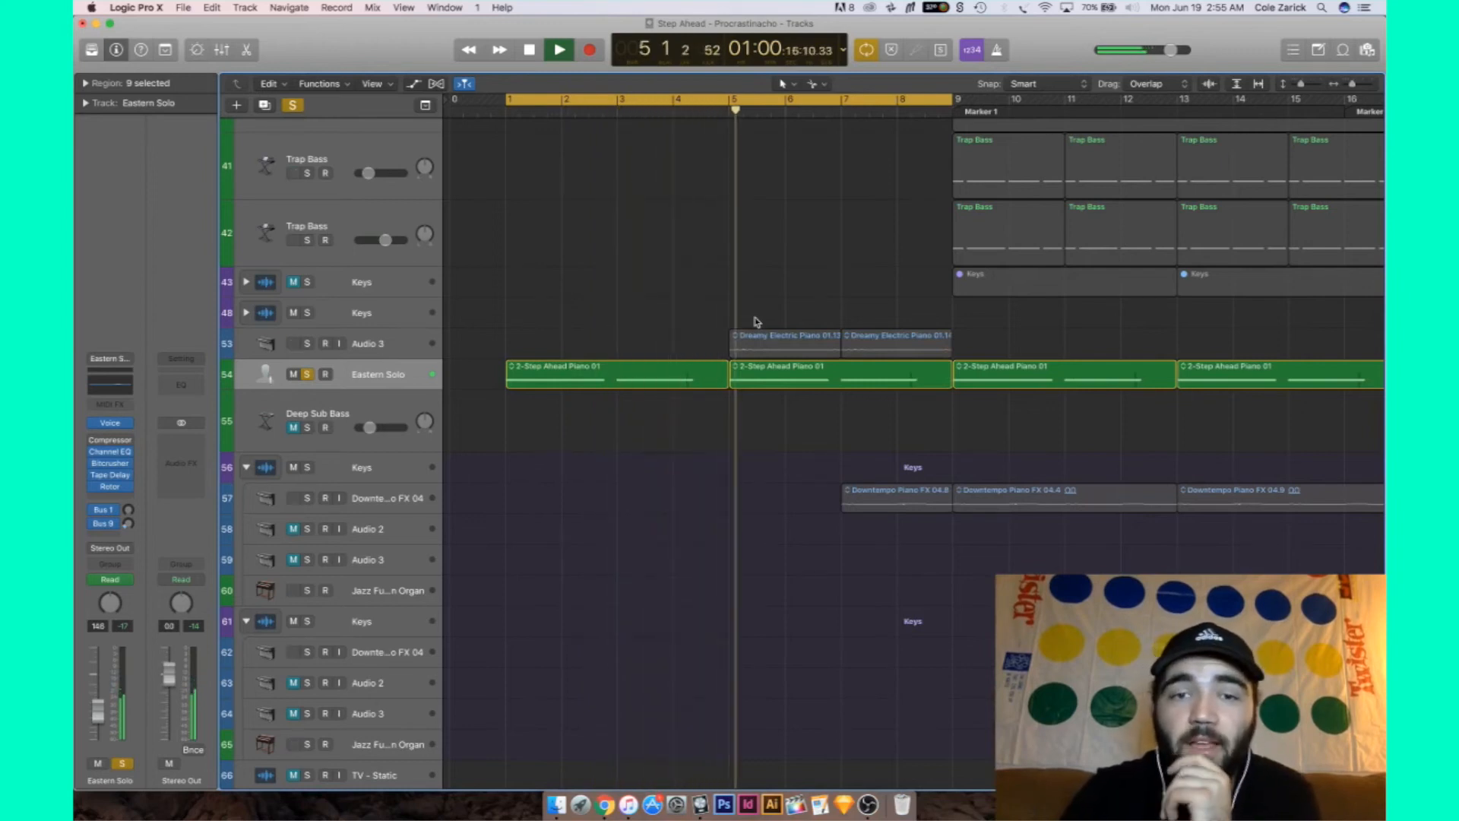
{"action": "key", "text": "space"}
{"action": "left_click", "coordinate": [672, 312]}
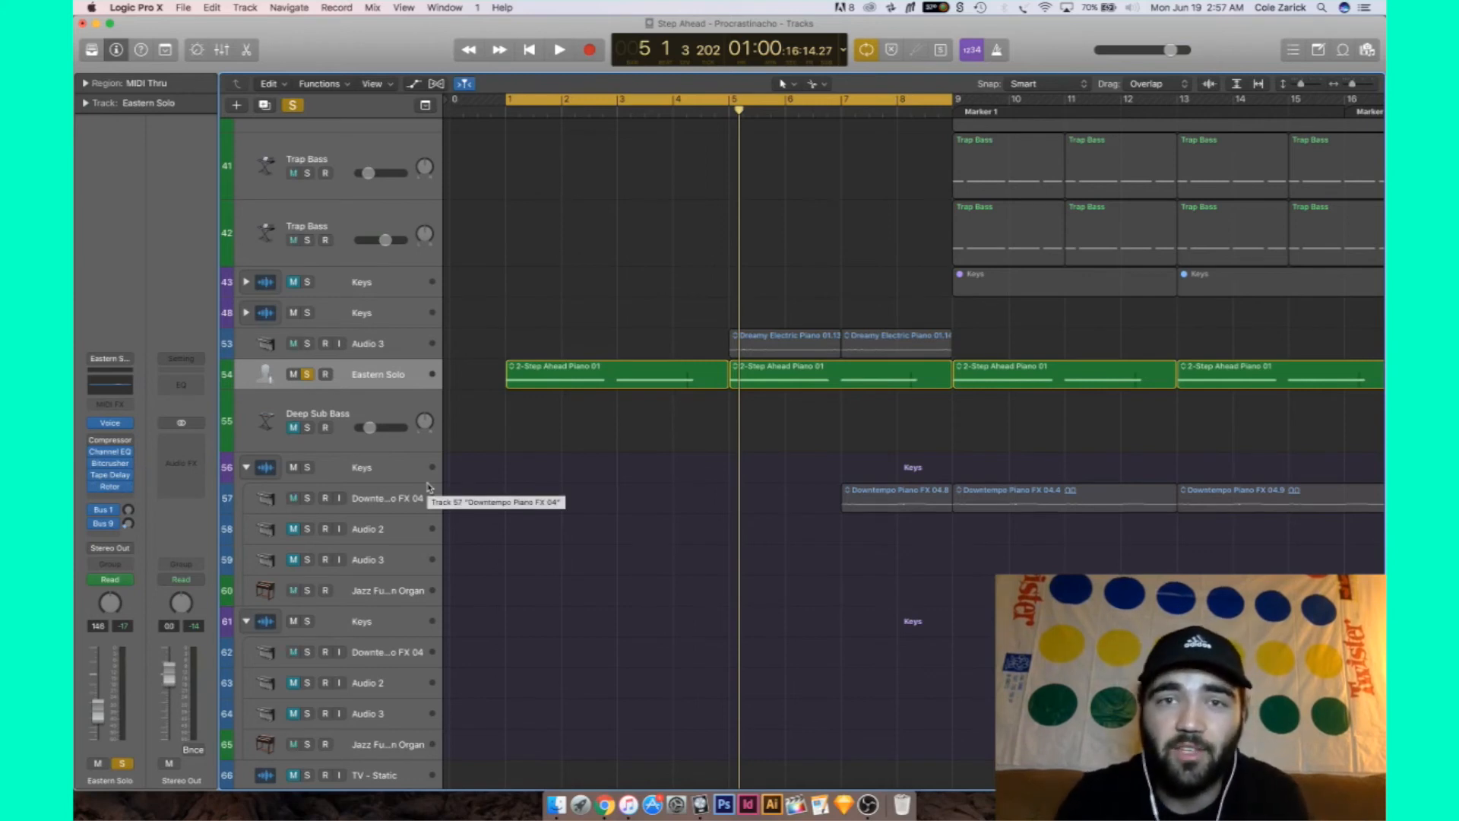
Insert a second Bitcrusher after Rotor Cabinet on the Eastern Solo track and start playback with its window moved clear
{"action": "left_click", "coordinate": [112, 499]}
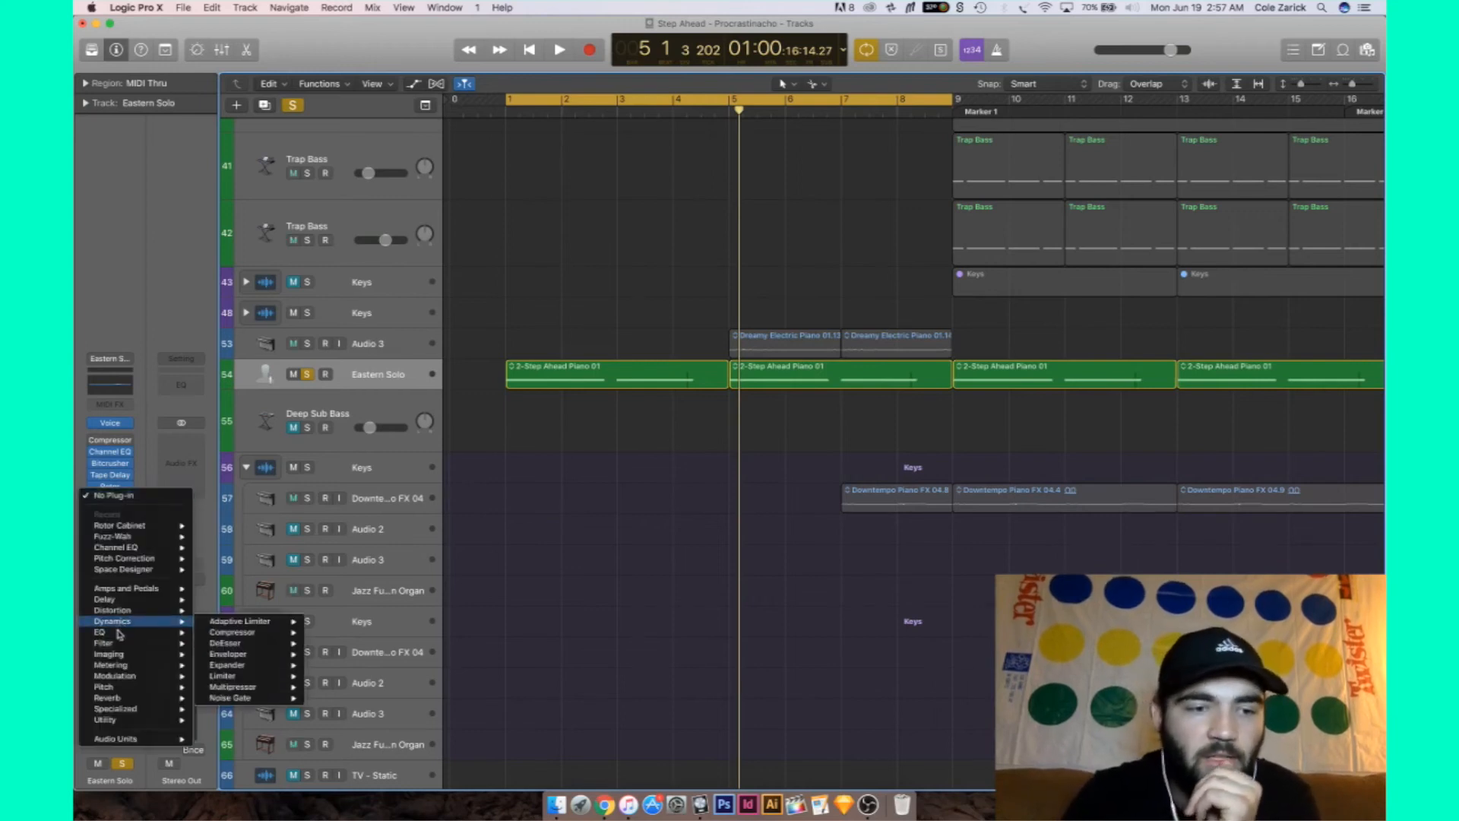
{"action": "mouse_move", "coordinate": [114, 666]}
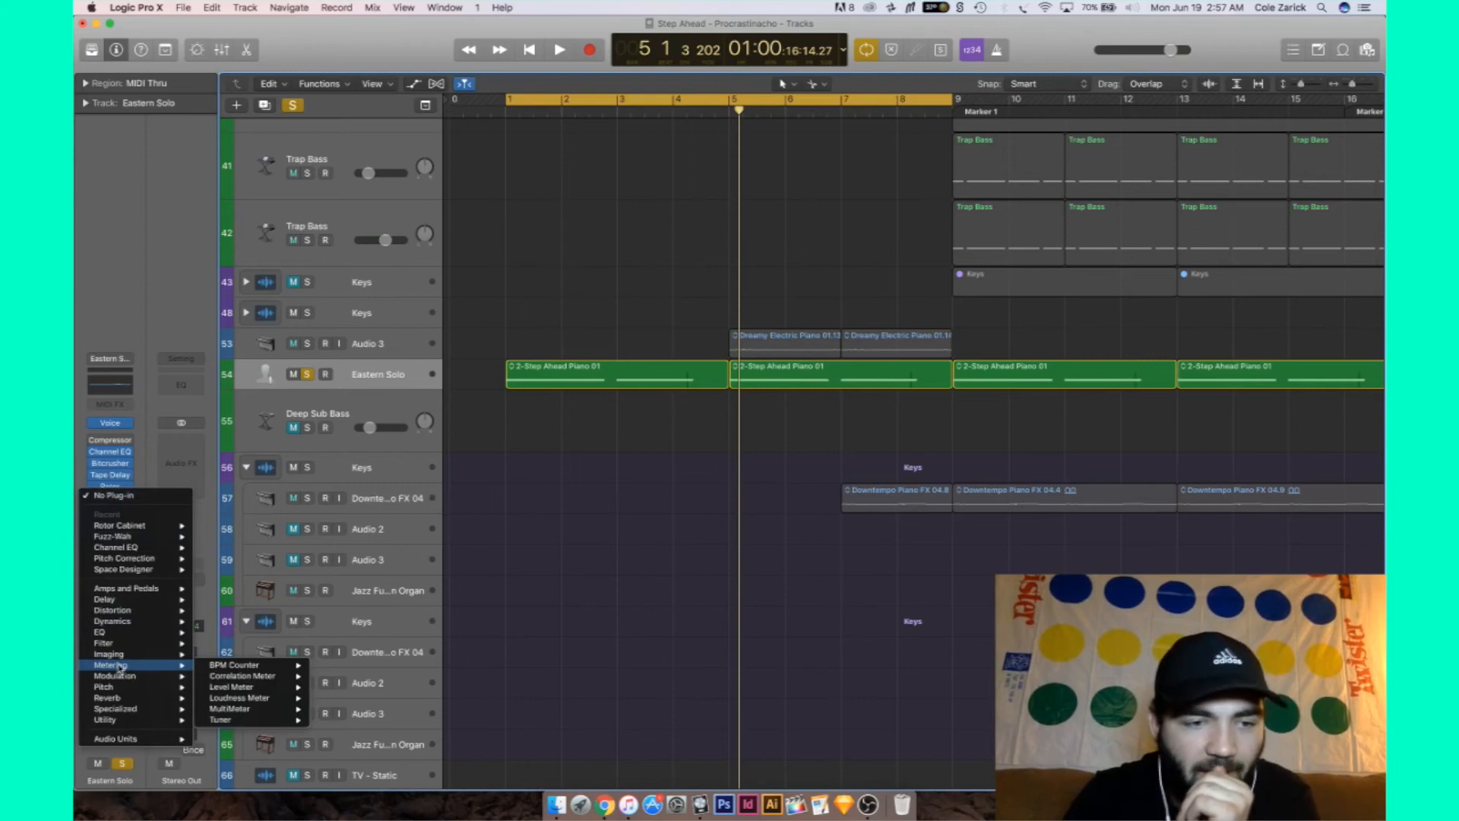
{"action": "mouse_move", "coordinate": [114, 610]}
{"action": "mouse_move", "coordinate": [222, 610]}
{"action": "left_click", "coordinate": [334, 610]}
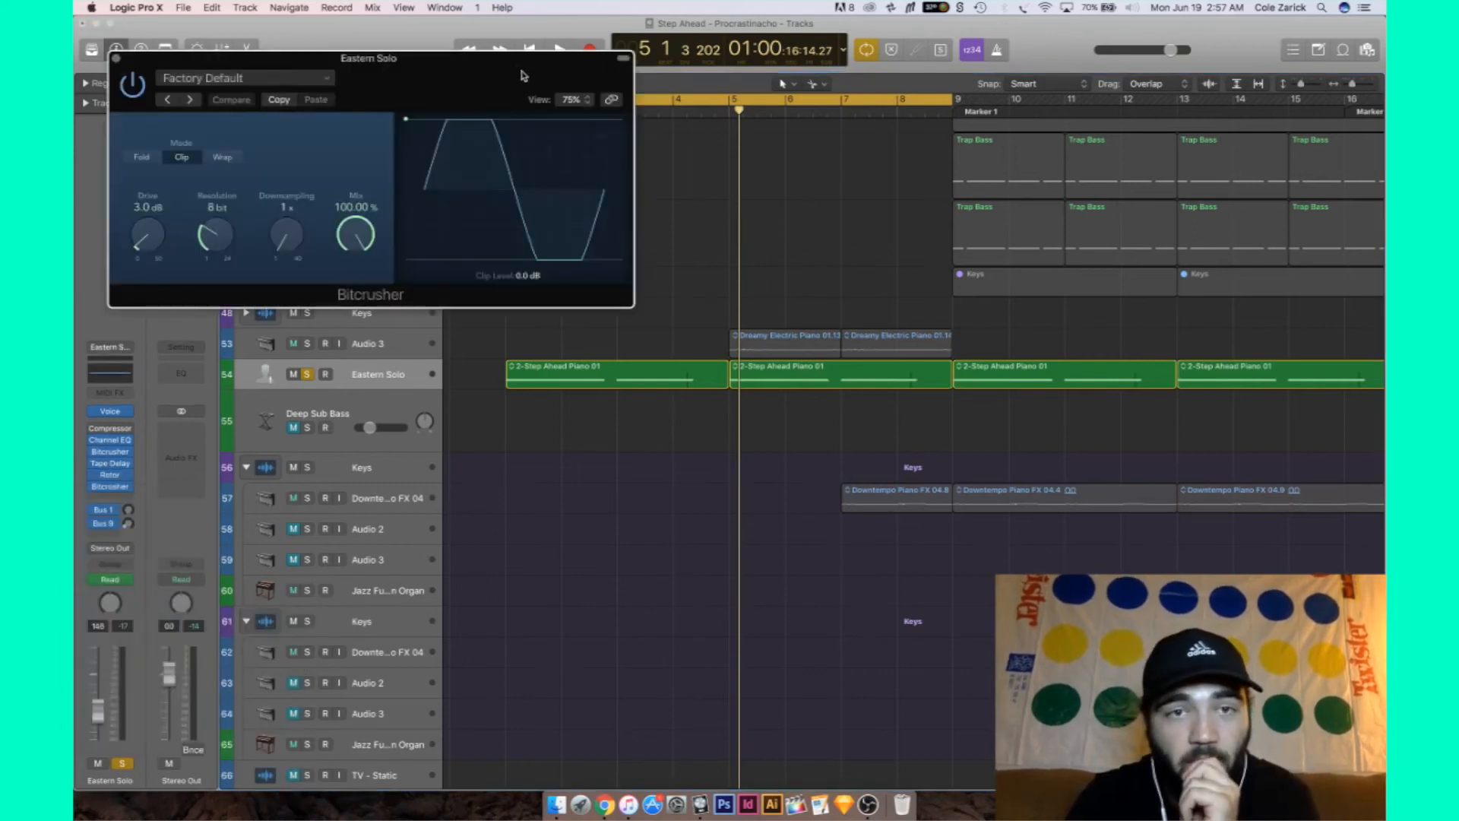
{"action": "left_click_drag", "start_coordinate": [511, 67], "coordinate": [1097, 512]}
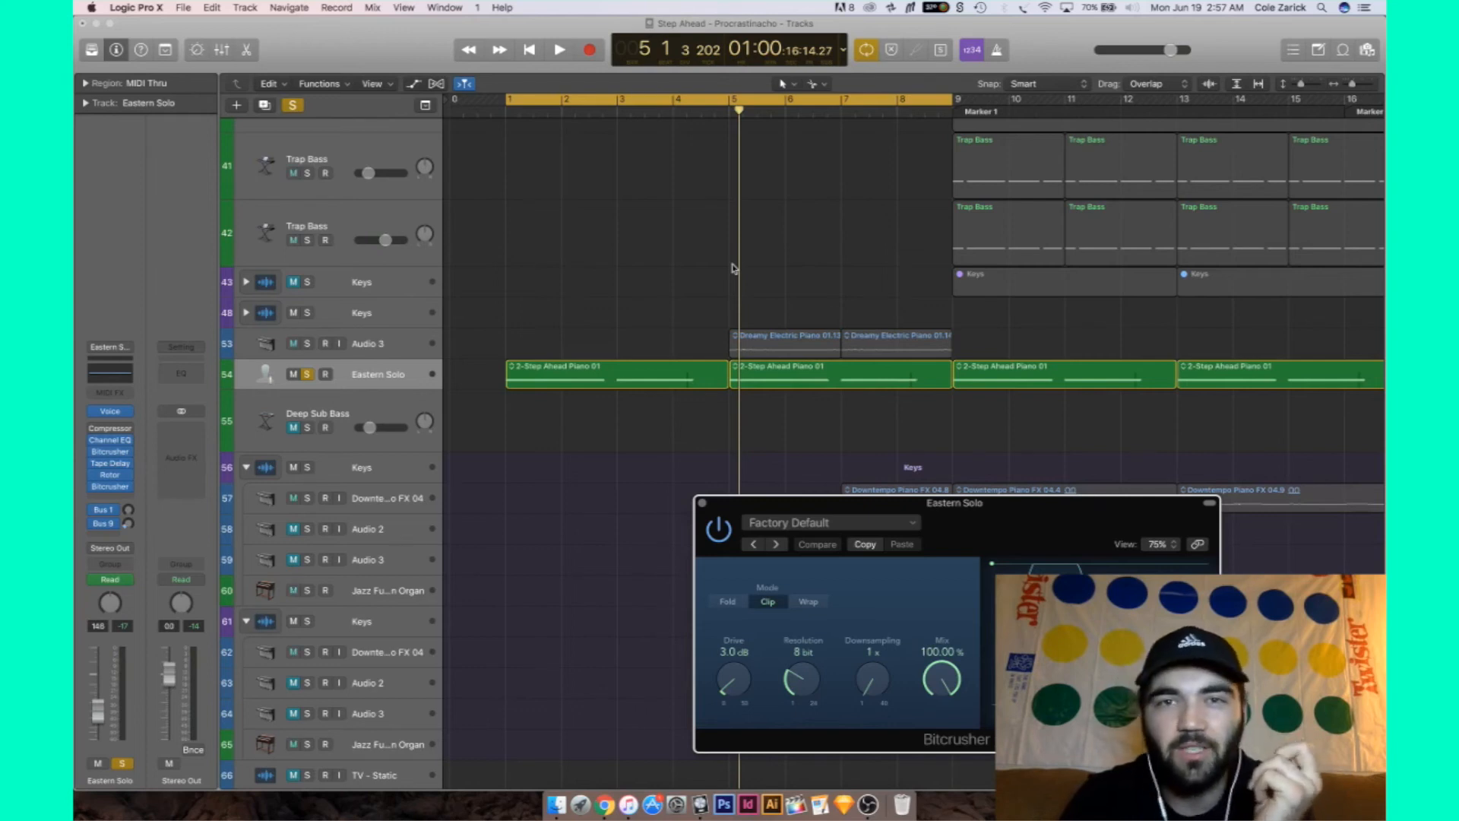
{"action": "key", "text": "space"}
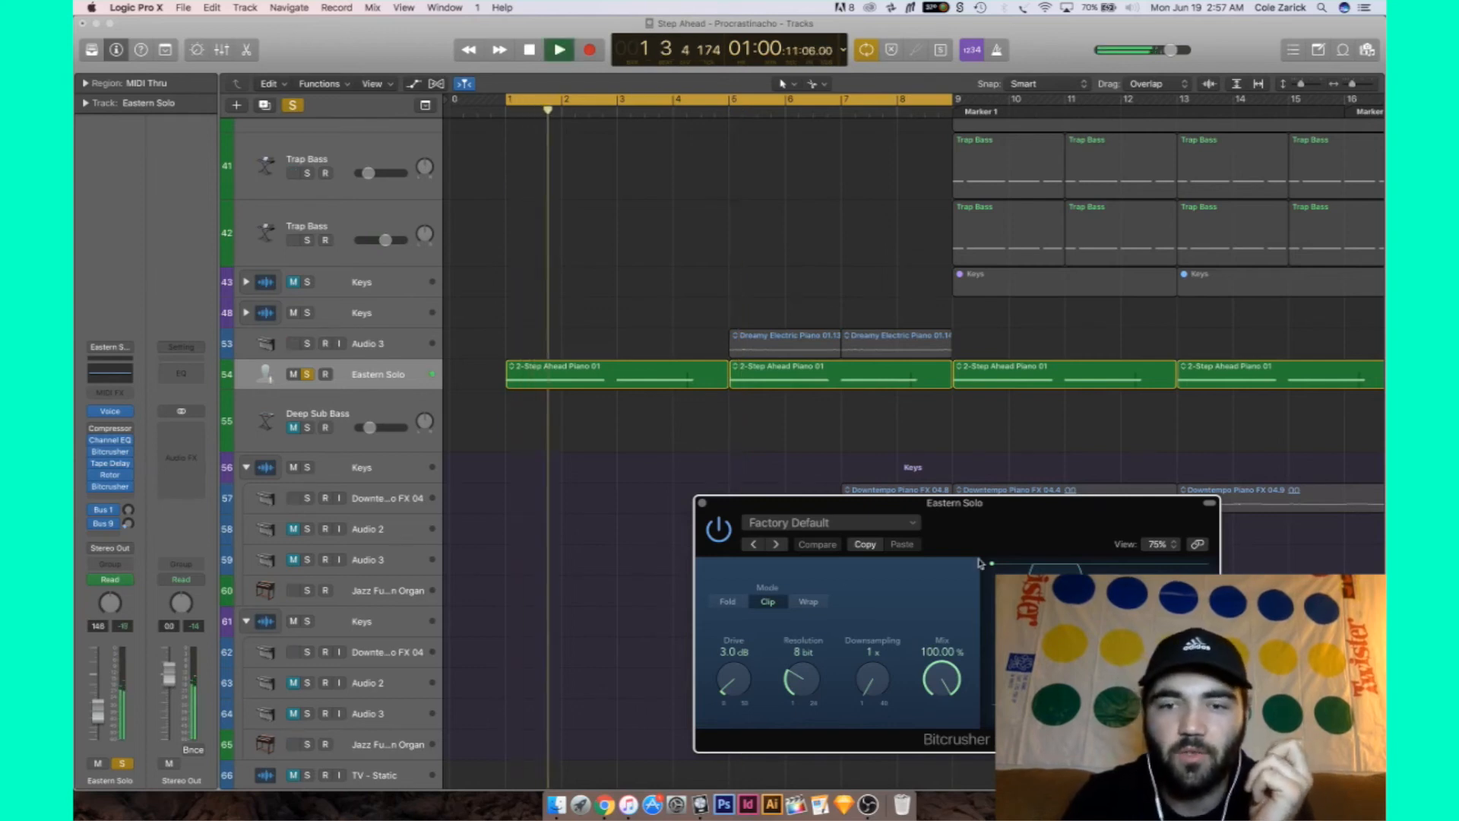
Try Bitcrusher with Resolution lowered to 4 bit and back to 8 bit, Downsampling at 9x and Mix at 29.20 %
{"action": "left_click_drag", "start_coordinate": [981, 548], "coordinate": [984, 475]}
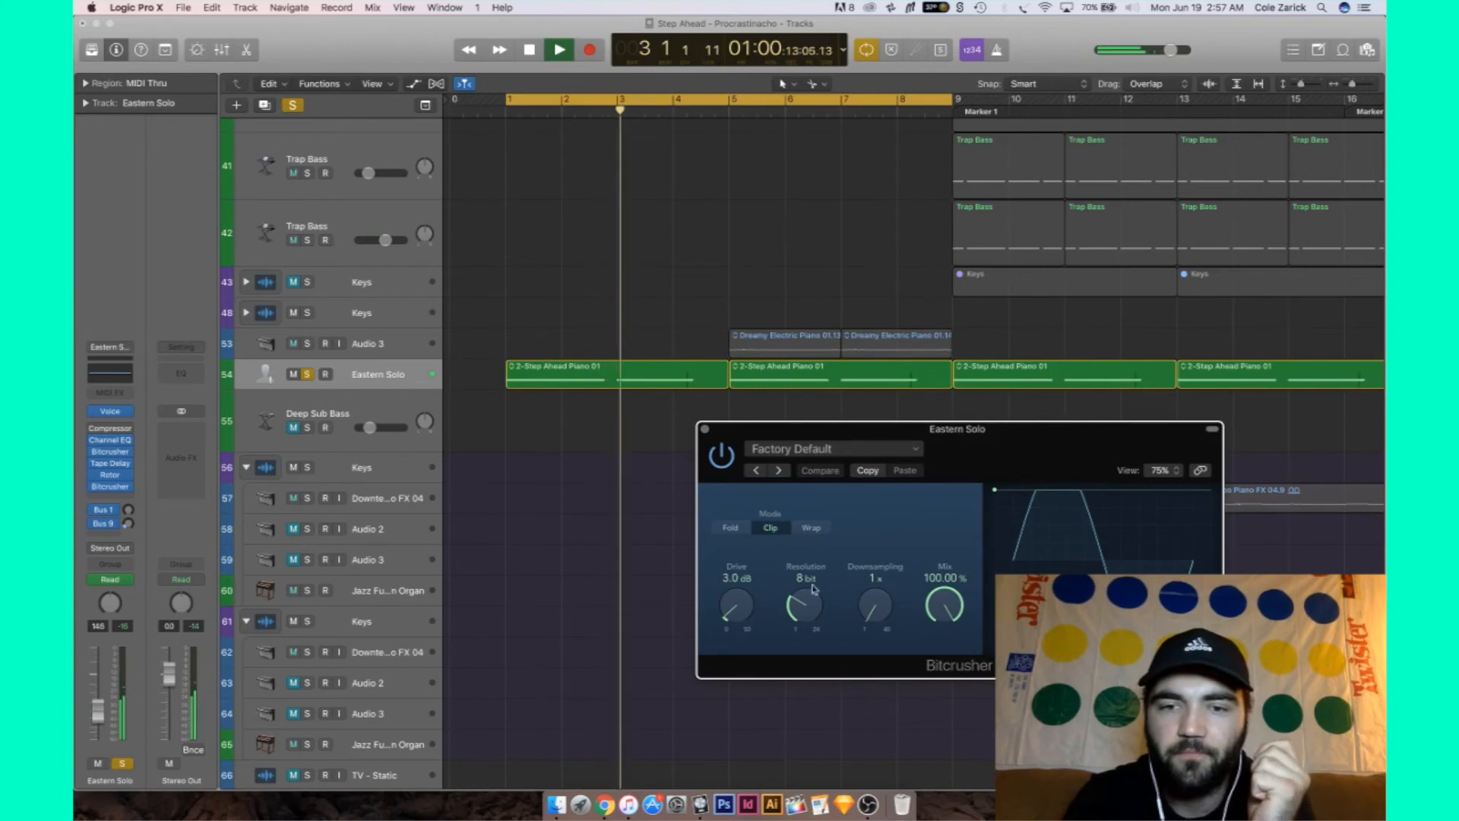
{"action": "mouse_move", "coordinate": [813, 588]}
{"action": "left_mouse_down"}
{"action": "mouse_move", "coordinate": [801, 565]}
{"action": "mouse_move", "coordinate": [801, 598]}
{"action": "left_mouse_up"}
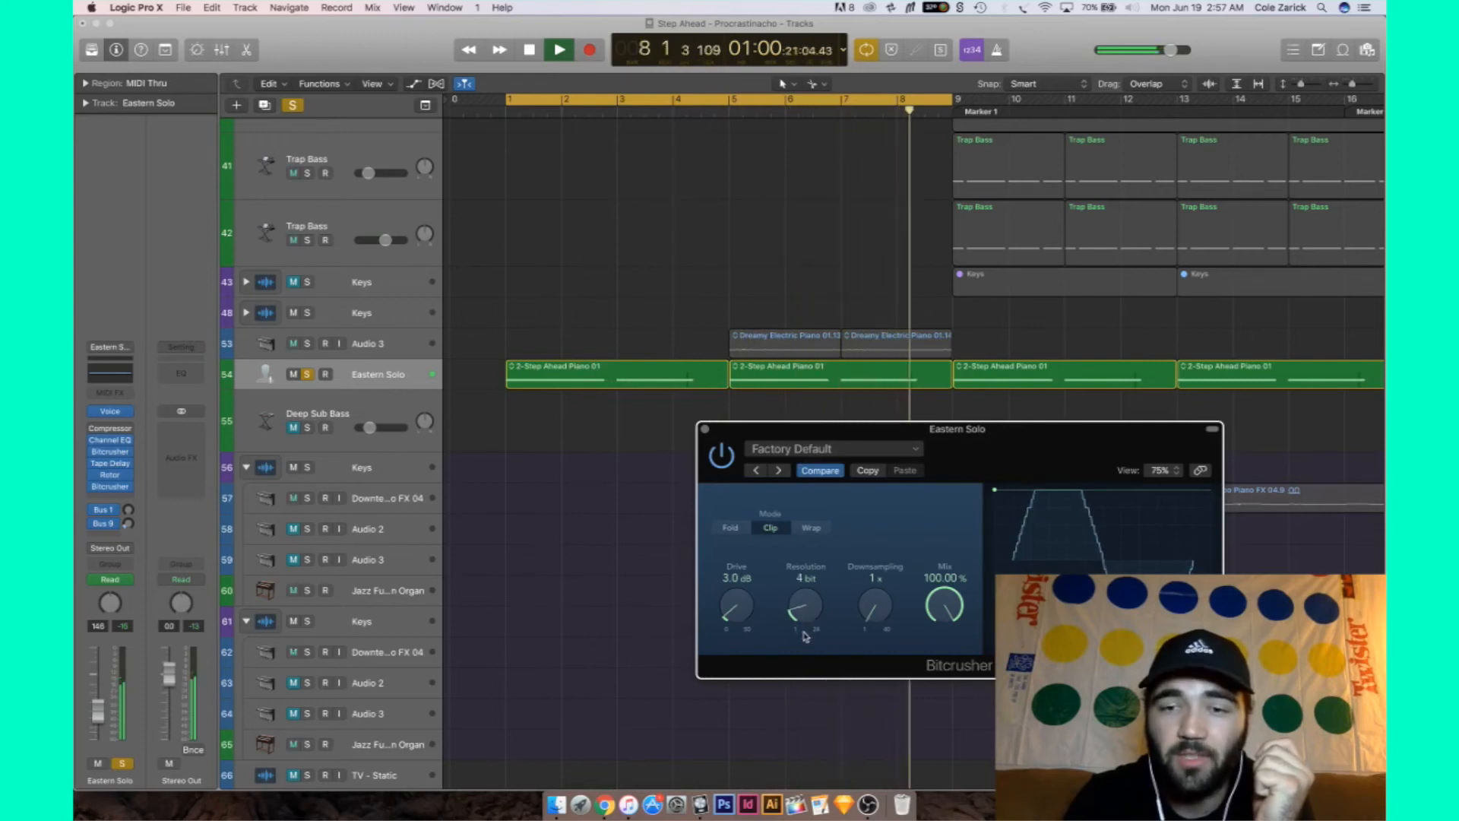
{"action": "left_click_drag", "start_coordinate": [798, 608], "coordinate": [800, 604]}
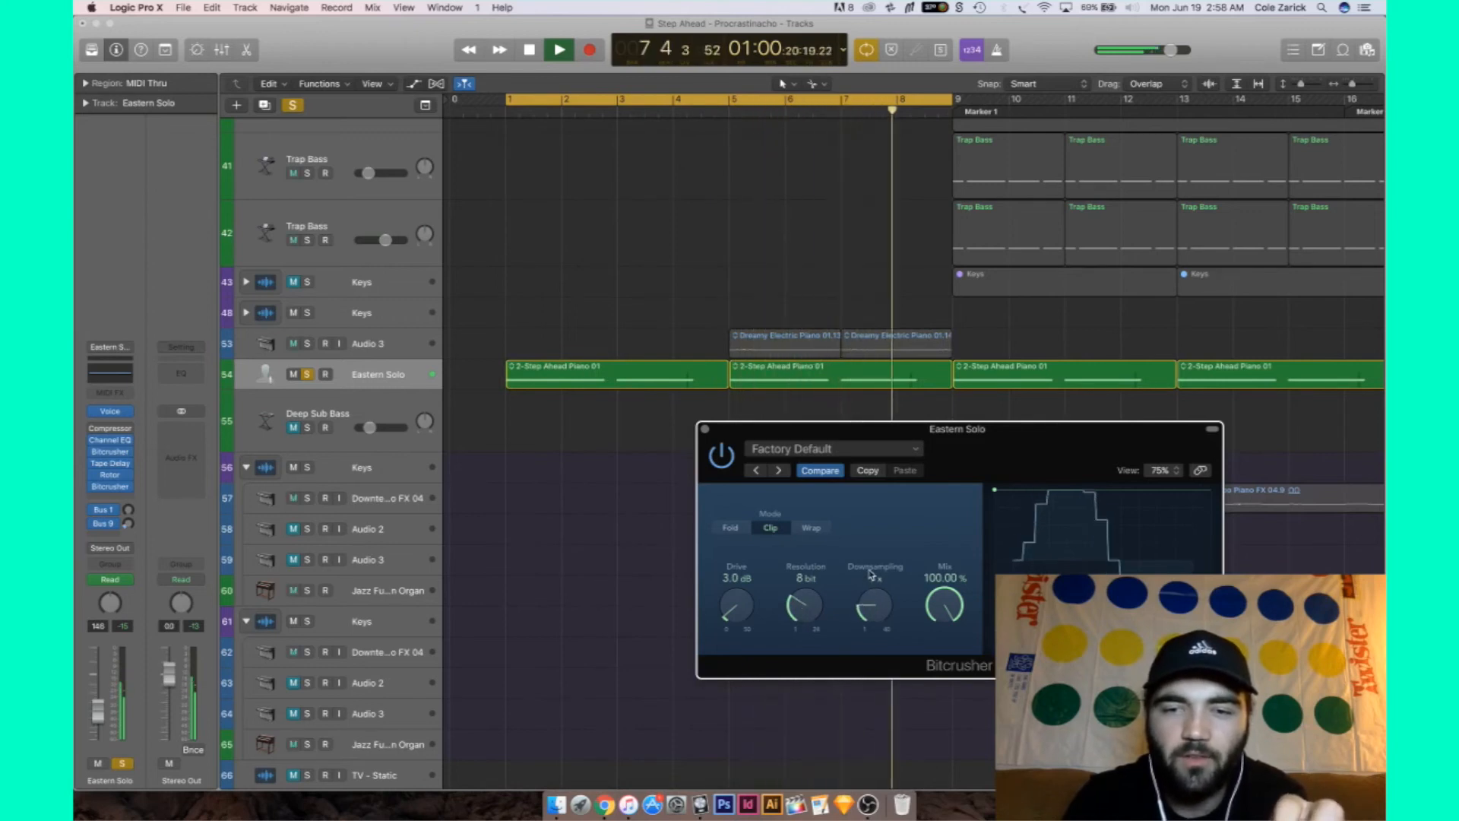
{"action": "mouse_move", "coordinate": [870, 575]}
{"action": "left_mouse_down"}
{"action": "mouse_move", "coordinate": [871, 546]}
{"action": "mouse_move", "coordinate": [870, 578]}
{"action": "left_mouse_up"}
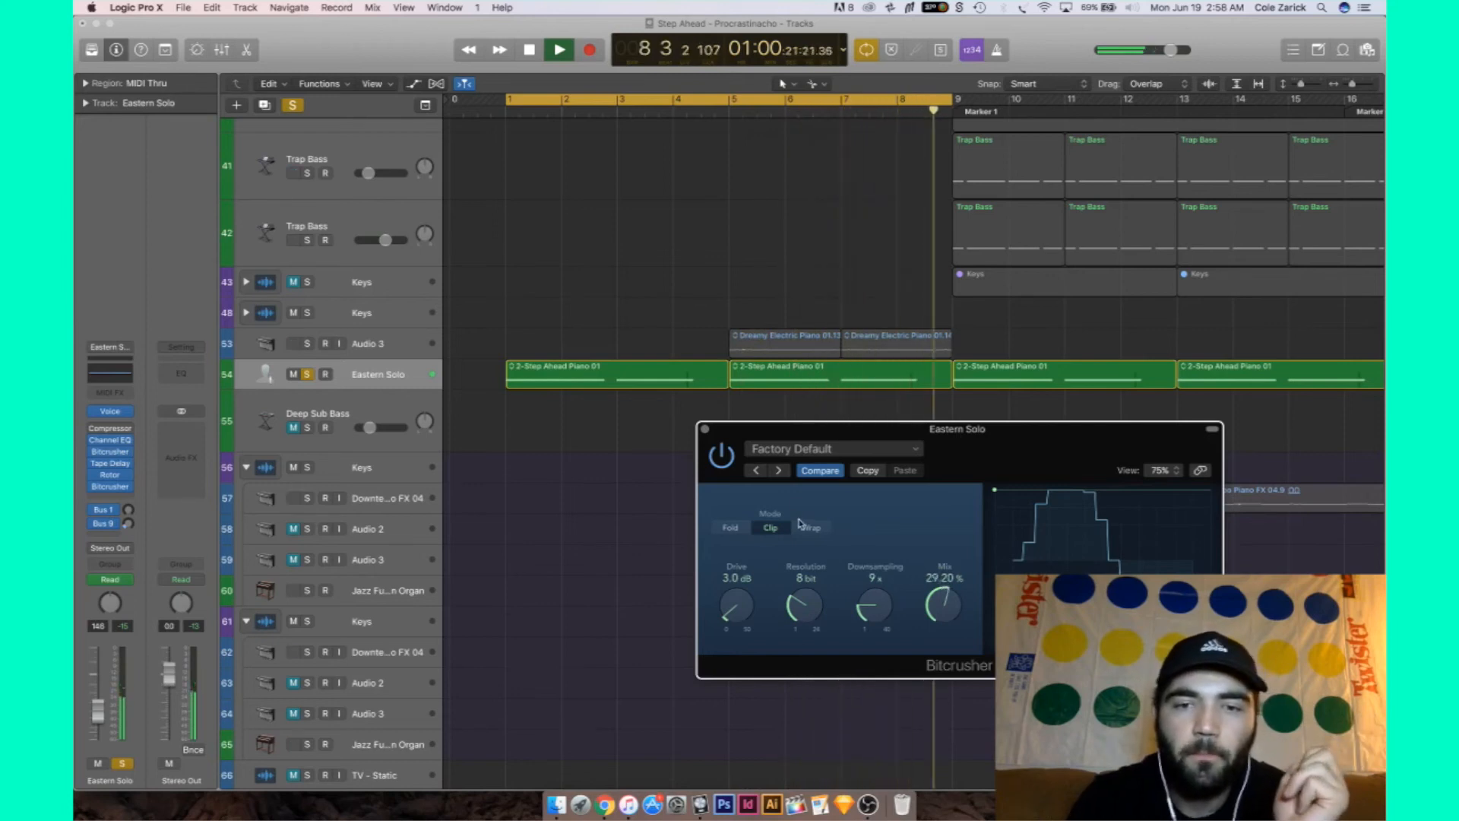
Audition the 4 Bit Classic and 8-Bit Downshift presets in Bitcrusher, ending on 8-Bit Downshift, and close the plug-in window
{"action": "left_click", "coordinate": [780, 471]}
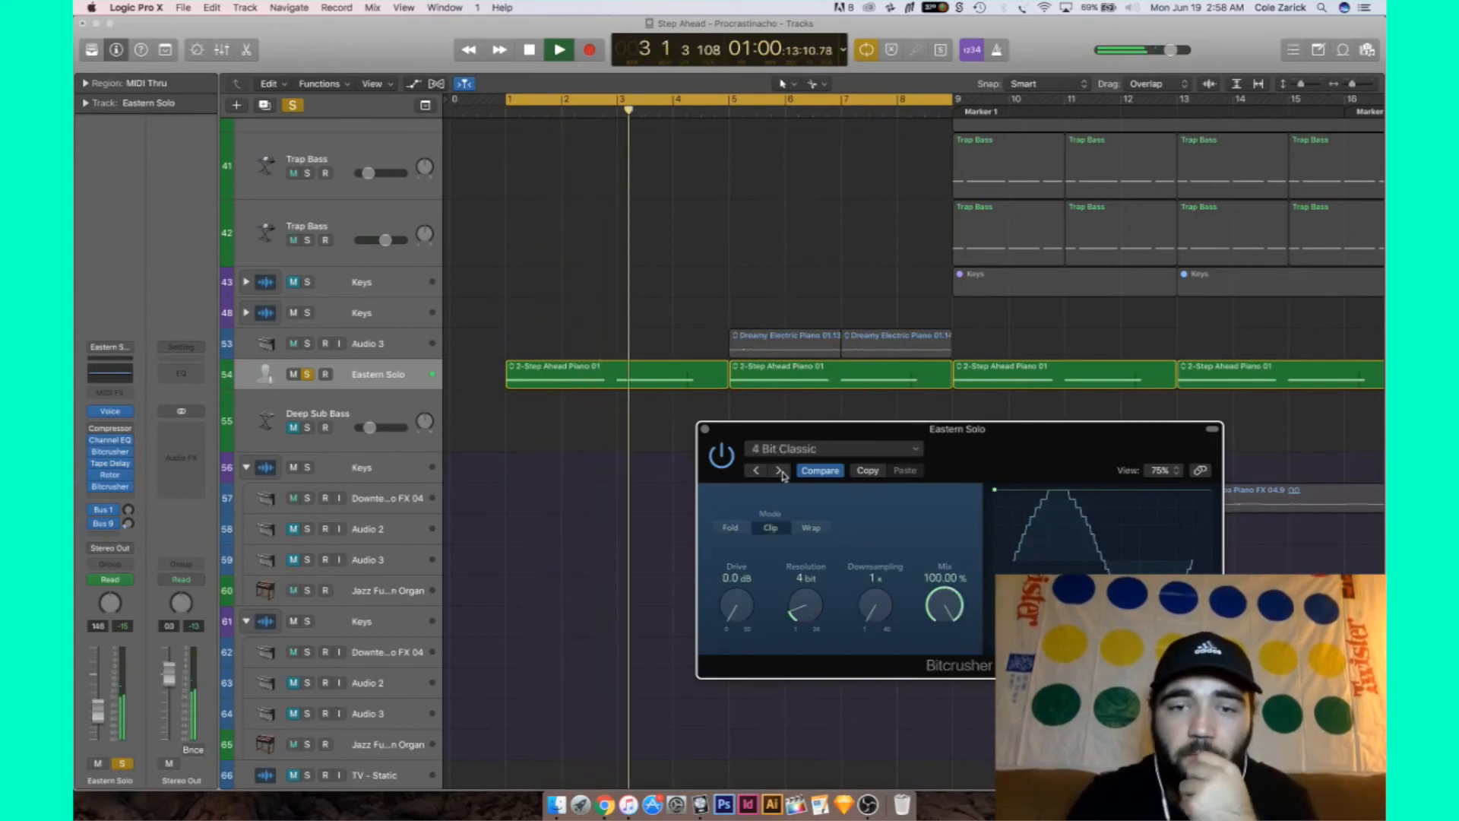
{"action": "left_click", "coordinate": [780, 471]}
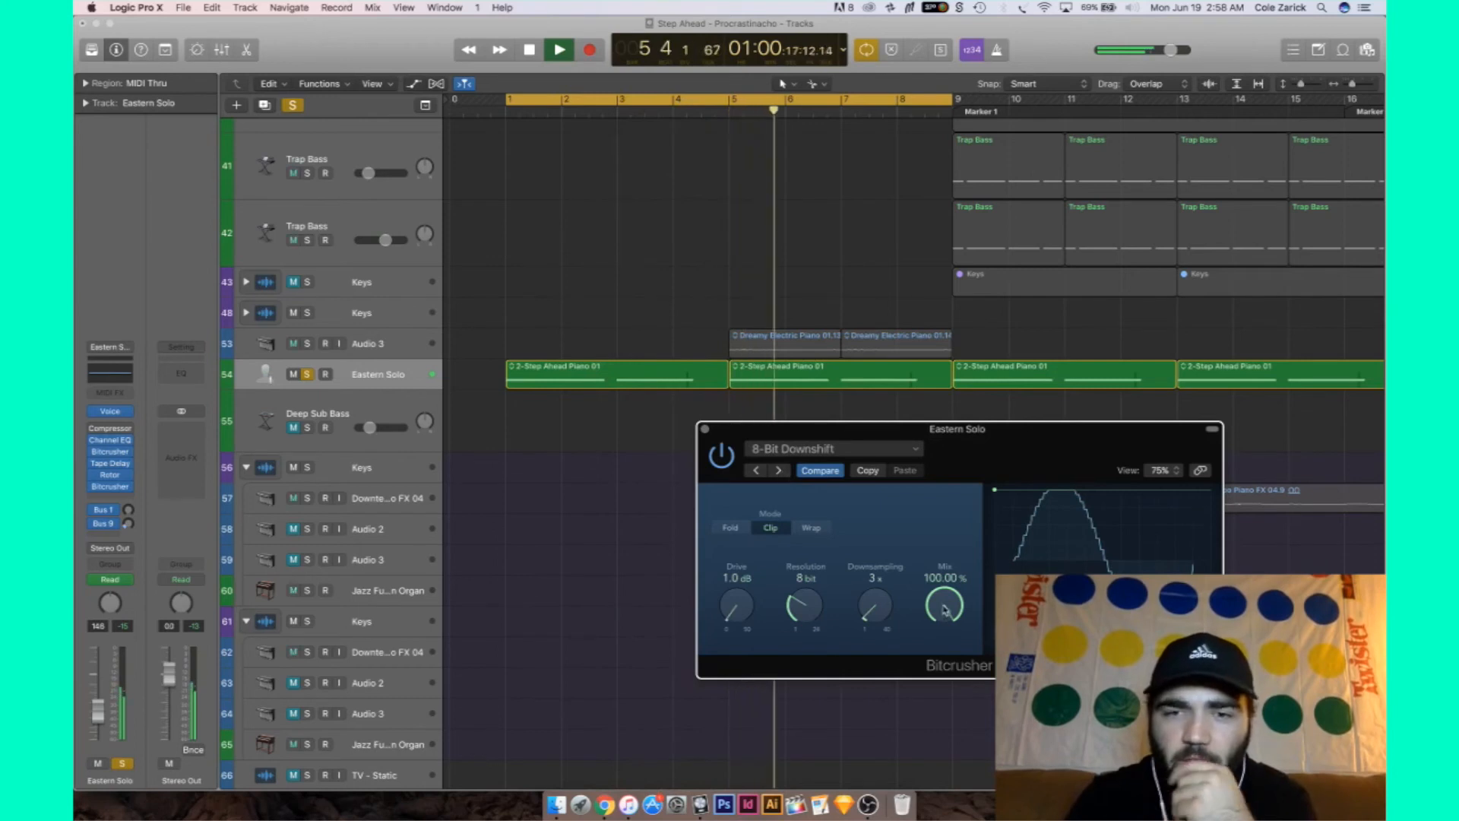
{"action": "left_click", "coordinate": [706, 432]}
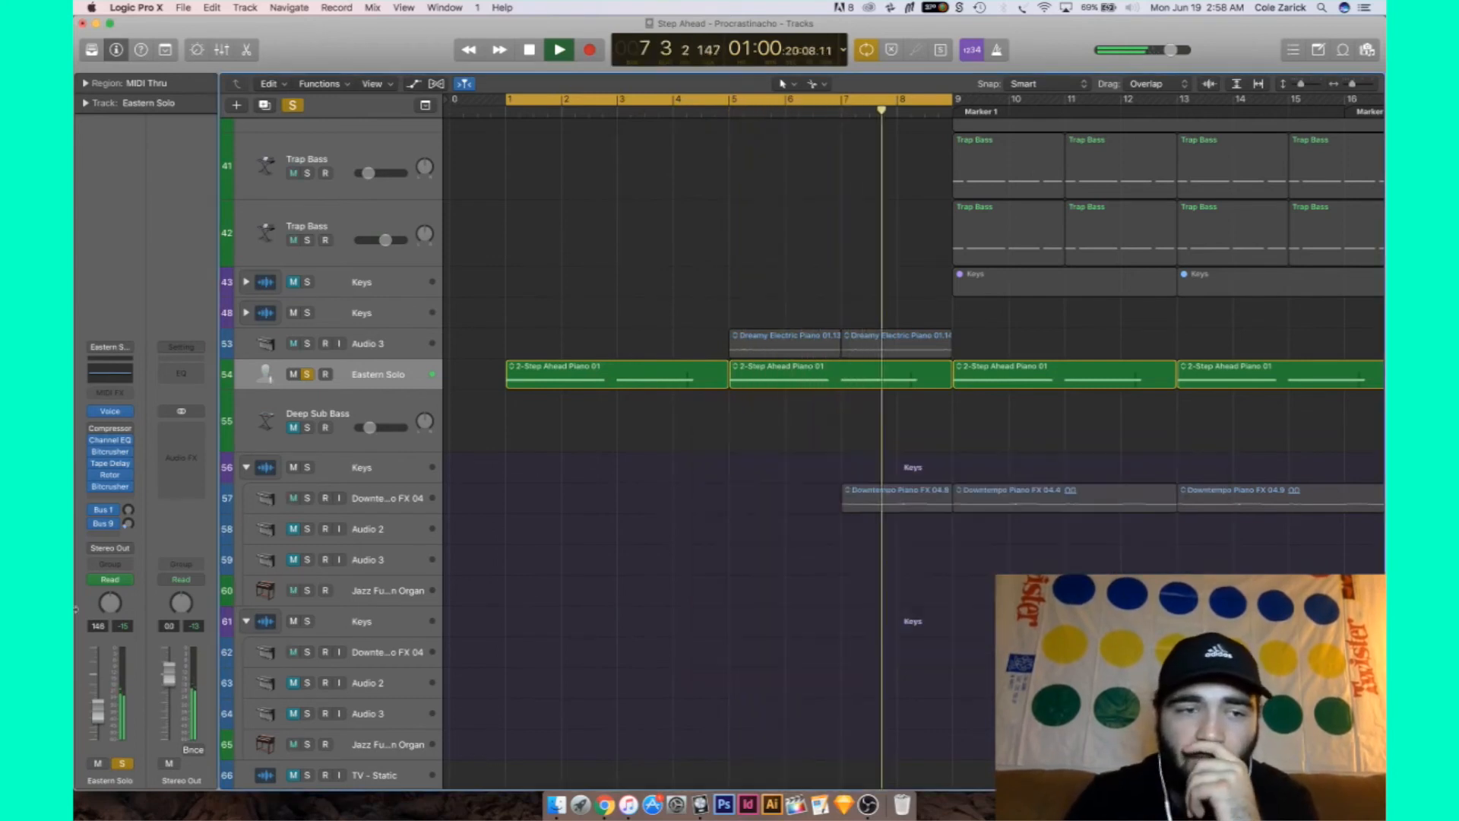
Insert a Chorus modulation plug-in after the last Bitcrusher on the Eastern Solo track
{"action": "left_click", "coordinate": [121, 498]}
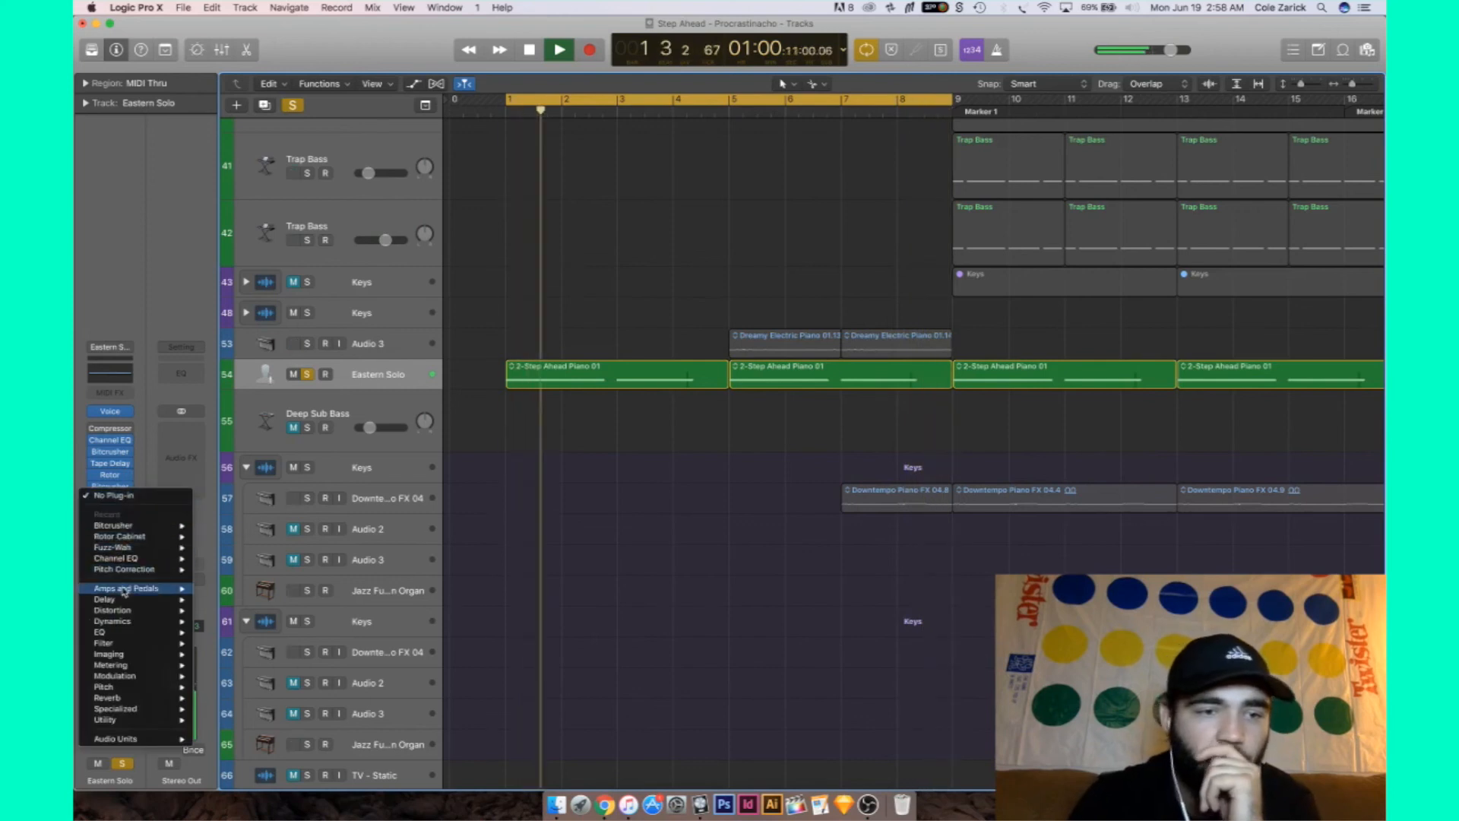
{"action": "mouse_move", "coordinate": [125, 592]}
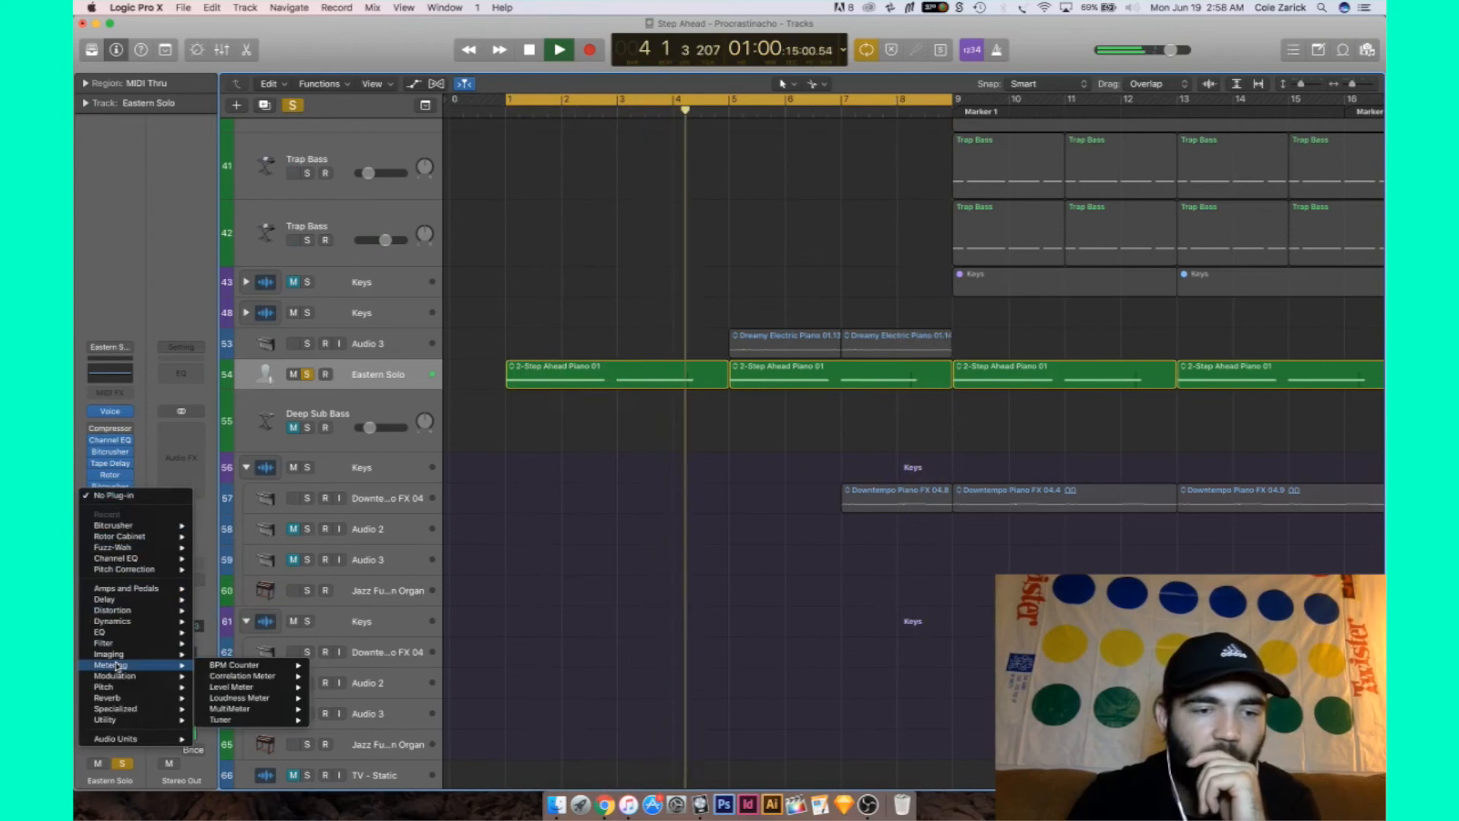
{"action": "mouse_move", "coordinate": [116, 677]}
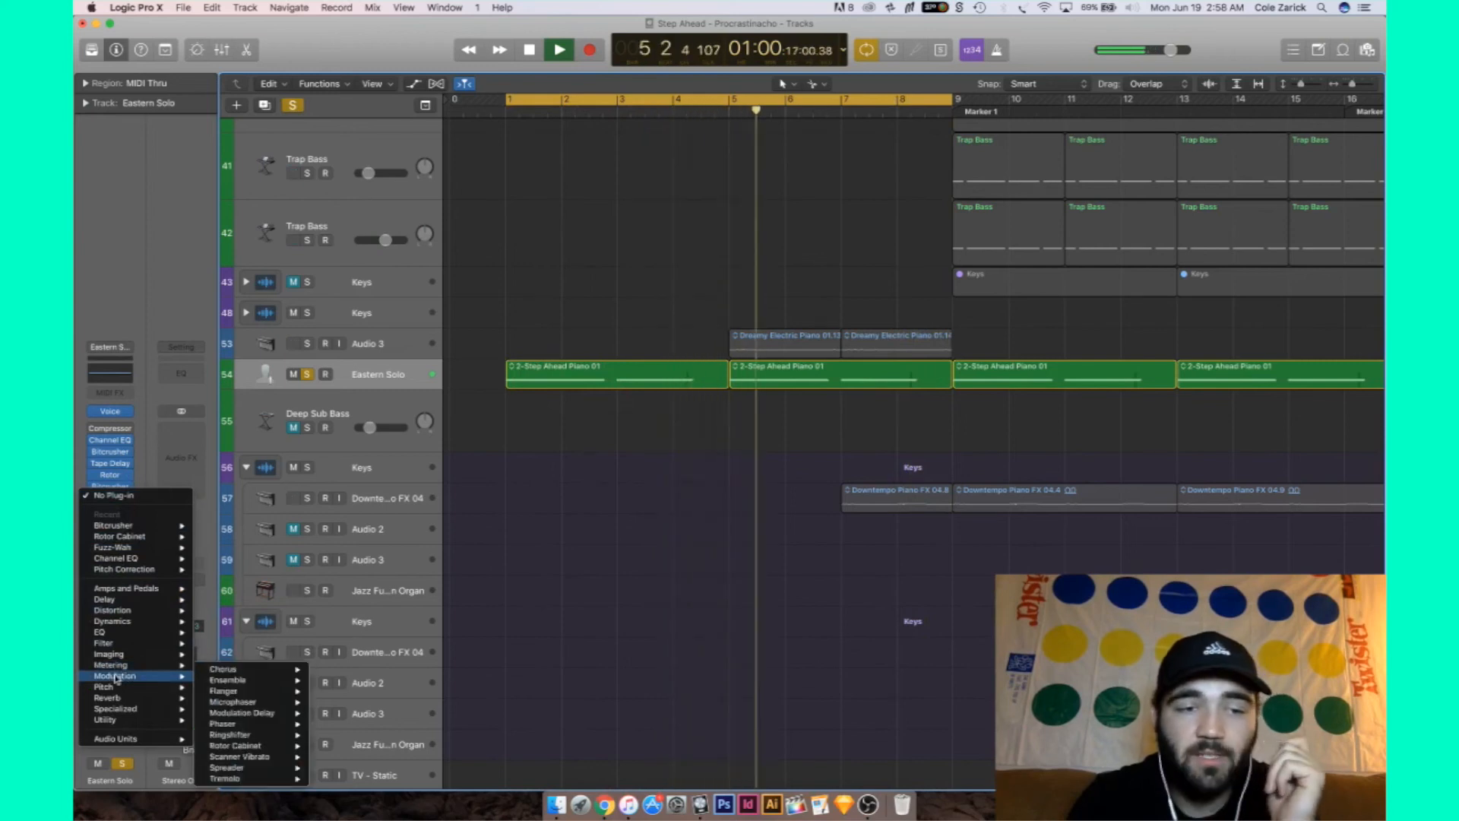
{"action": "mouse_move", "coordinate": [219, 669]}
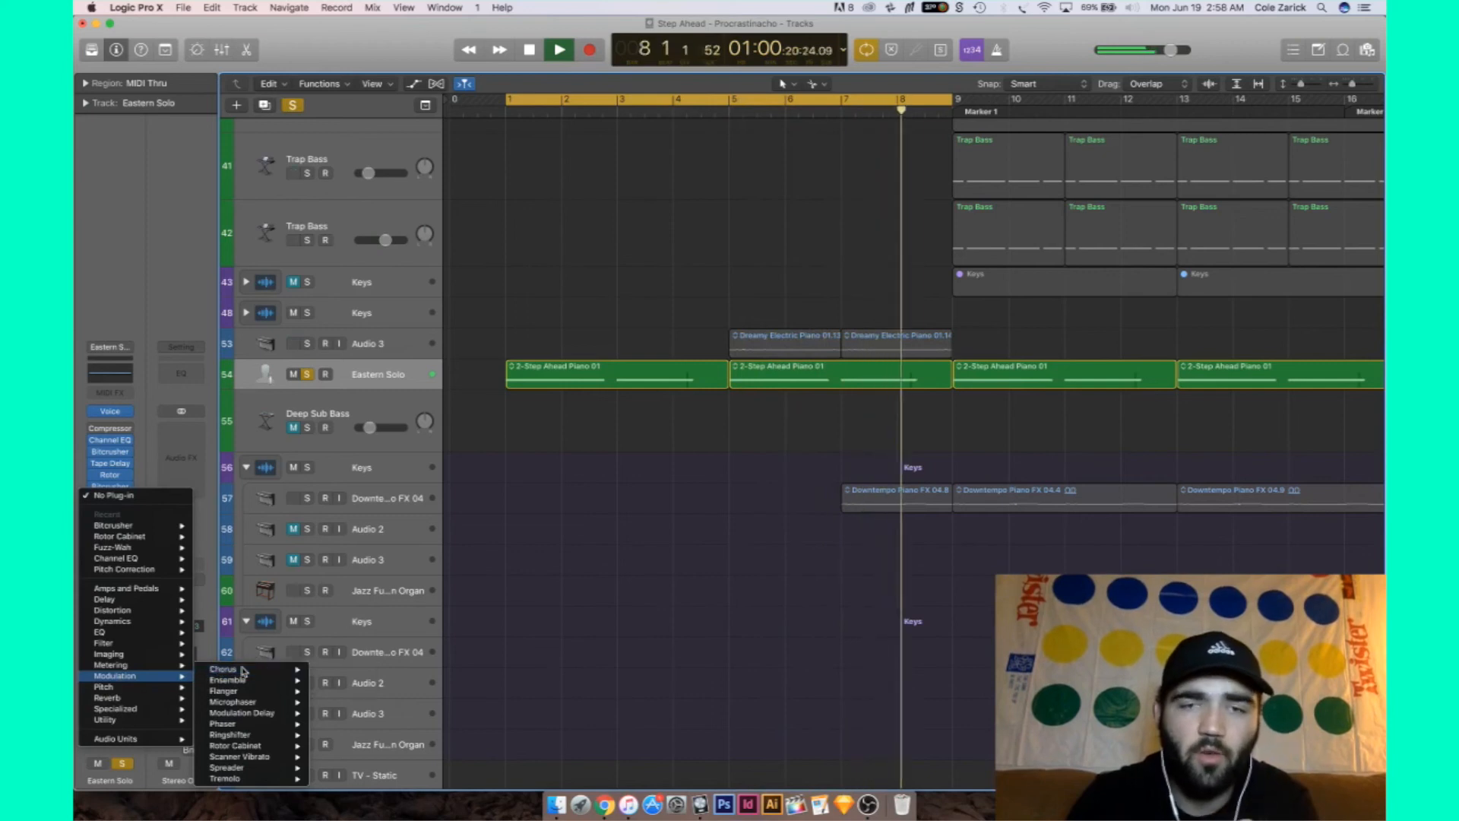
{"action": "left_click", "coordinate": [243, 671]}
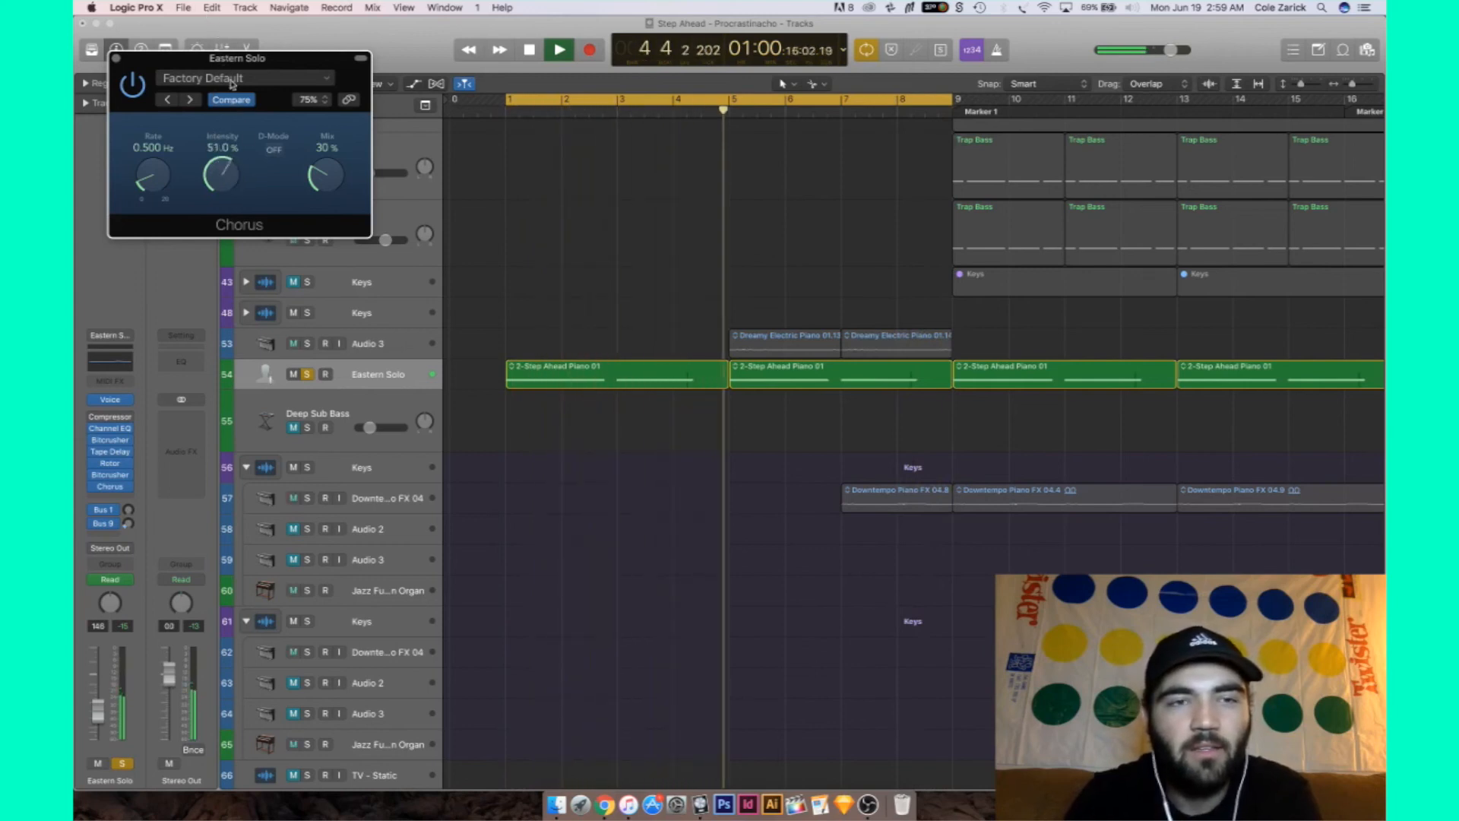
Set the Chorus to 100 % Mix, 30 % Intensity and a Rate of about 0.567 Hz, and close its window
{"action": "left_click_drag", "start_coordinate": [325, 171], "coordinate": [320, 57]}
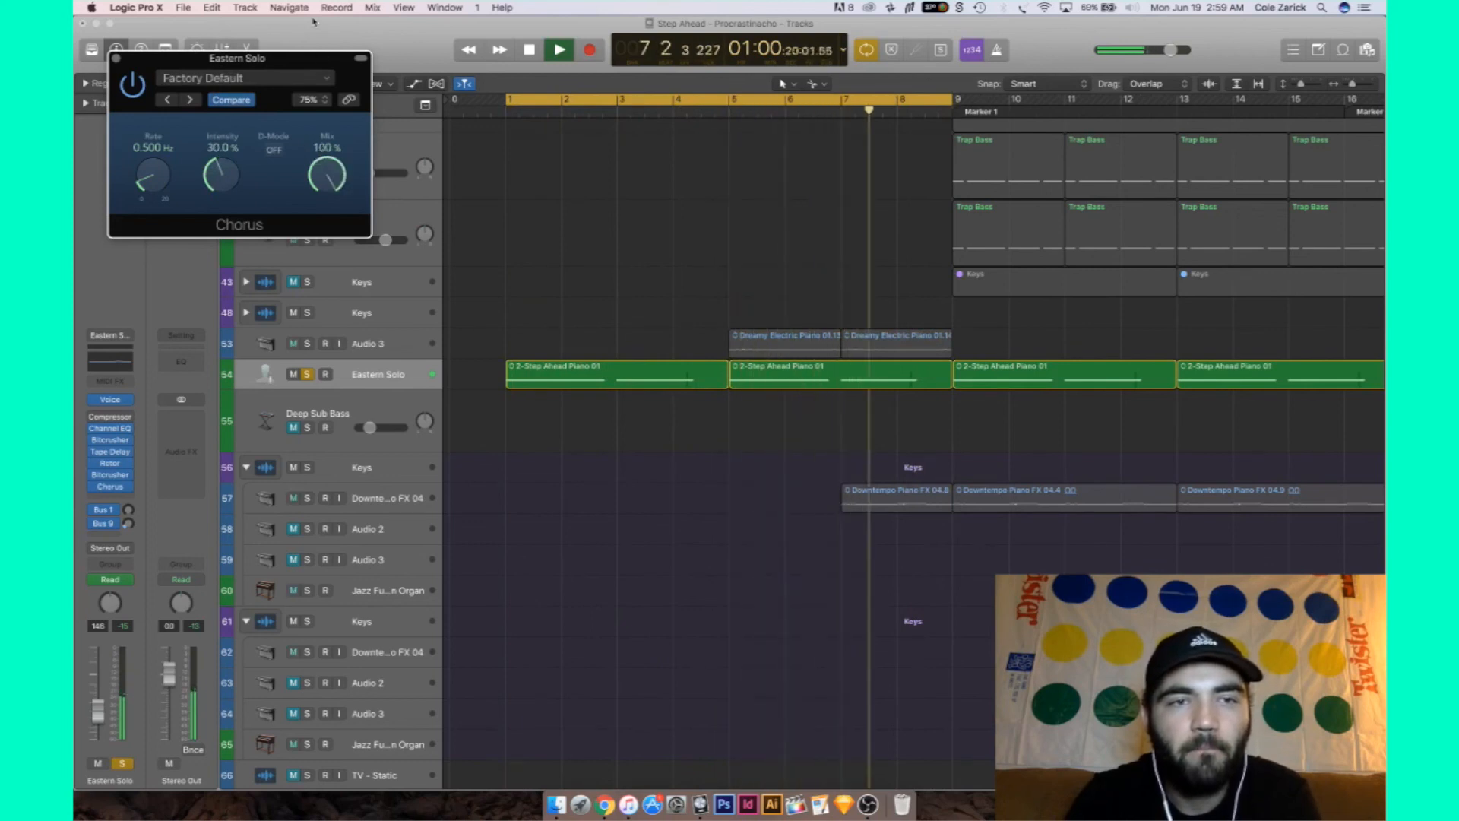
{"action": "mouse_move", "coordinate": [161, 180]}
{"action": "left_mouse_down"}
{"action": "mouse_move", "coordinate": [158, 144]}
{"action": "mouse_move", "coordinate": [163, 180]}
{"action": "left_mouse_up"}
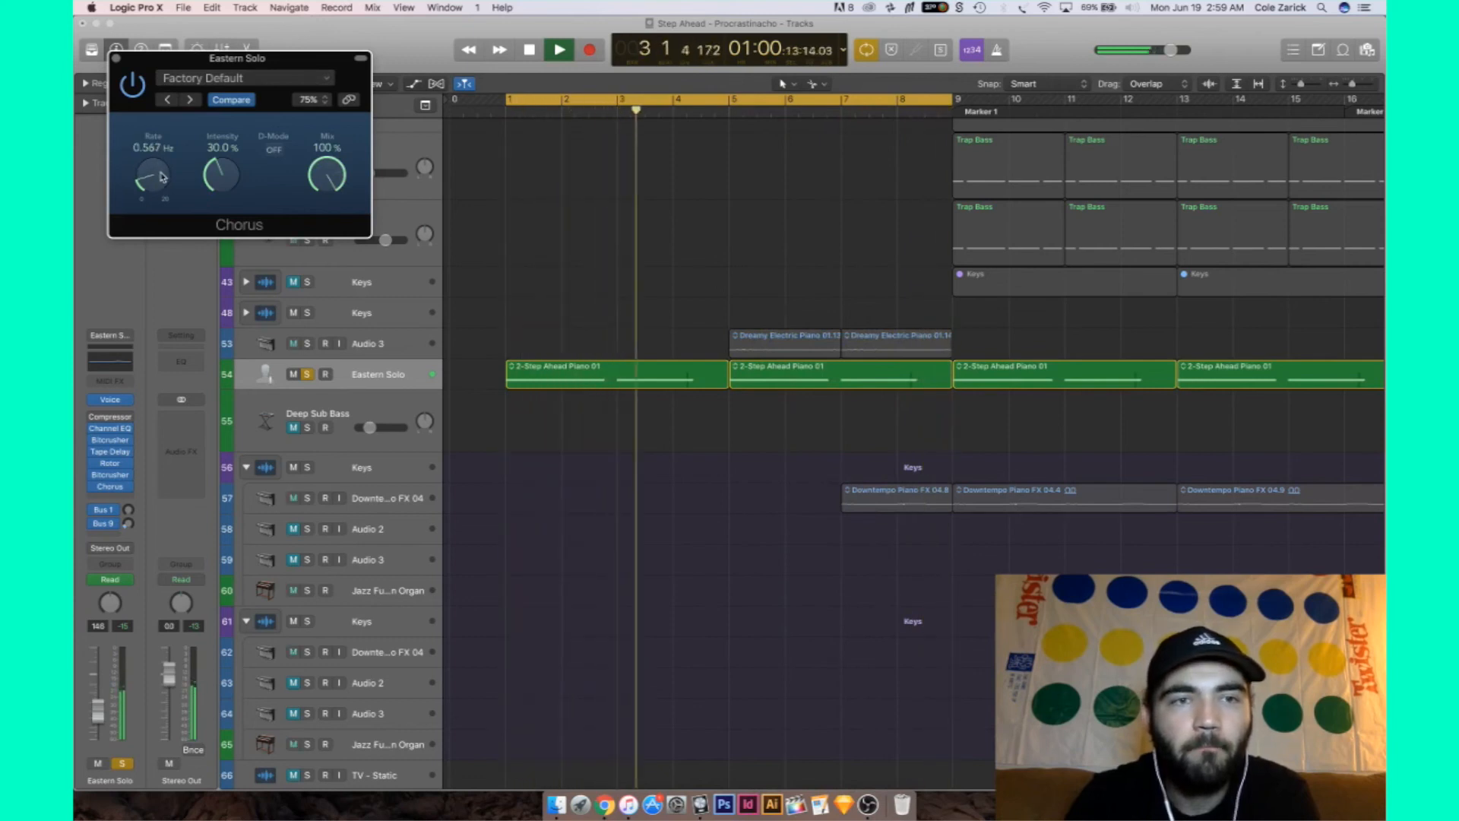
{"action": "left_click", "coordinate": [116, 59]}
Insert a Phaser modulation plug-in after Chorus on the Eastern Solo track and bypass the Chorus
{"action": "left_click", "coordinate": [126, 495]}
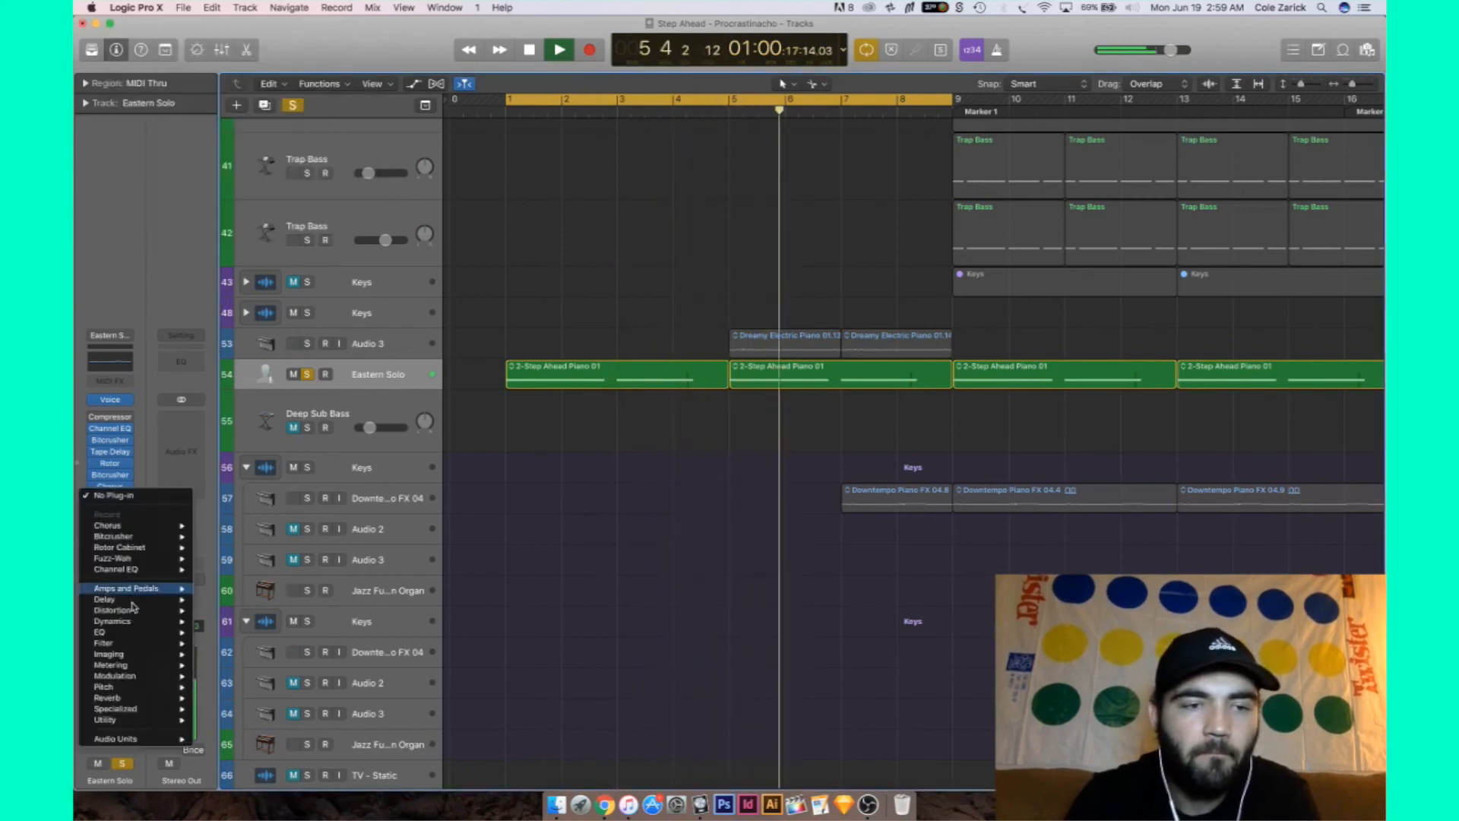
{"action": "mouse_move", "coordinate": [129, 675]}
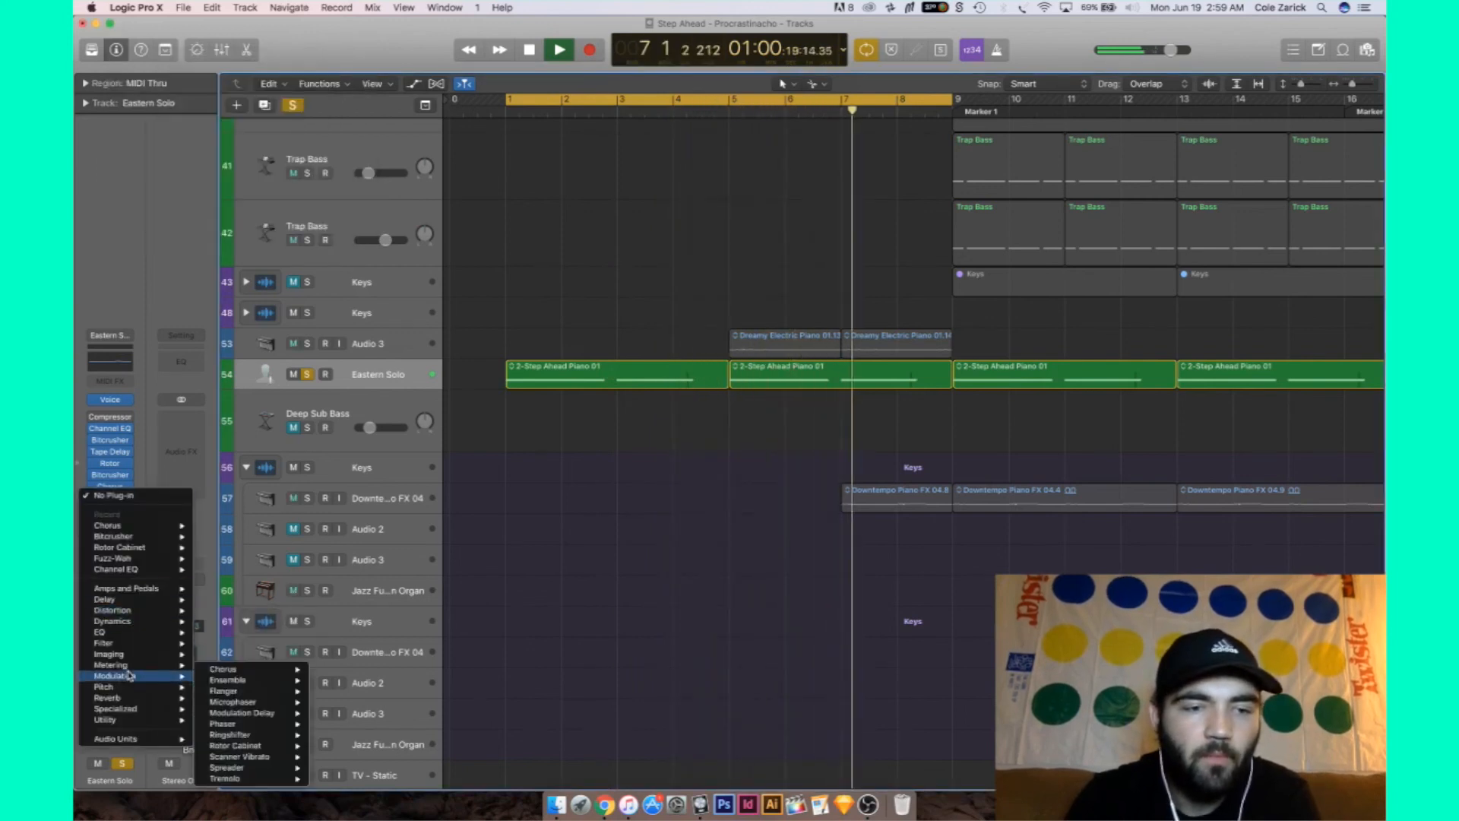
{"action": "mouse_move", "coordinate": [225, 695]}
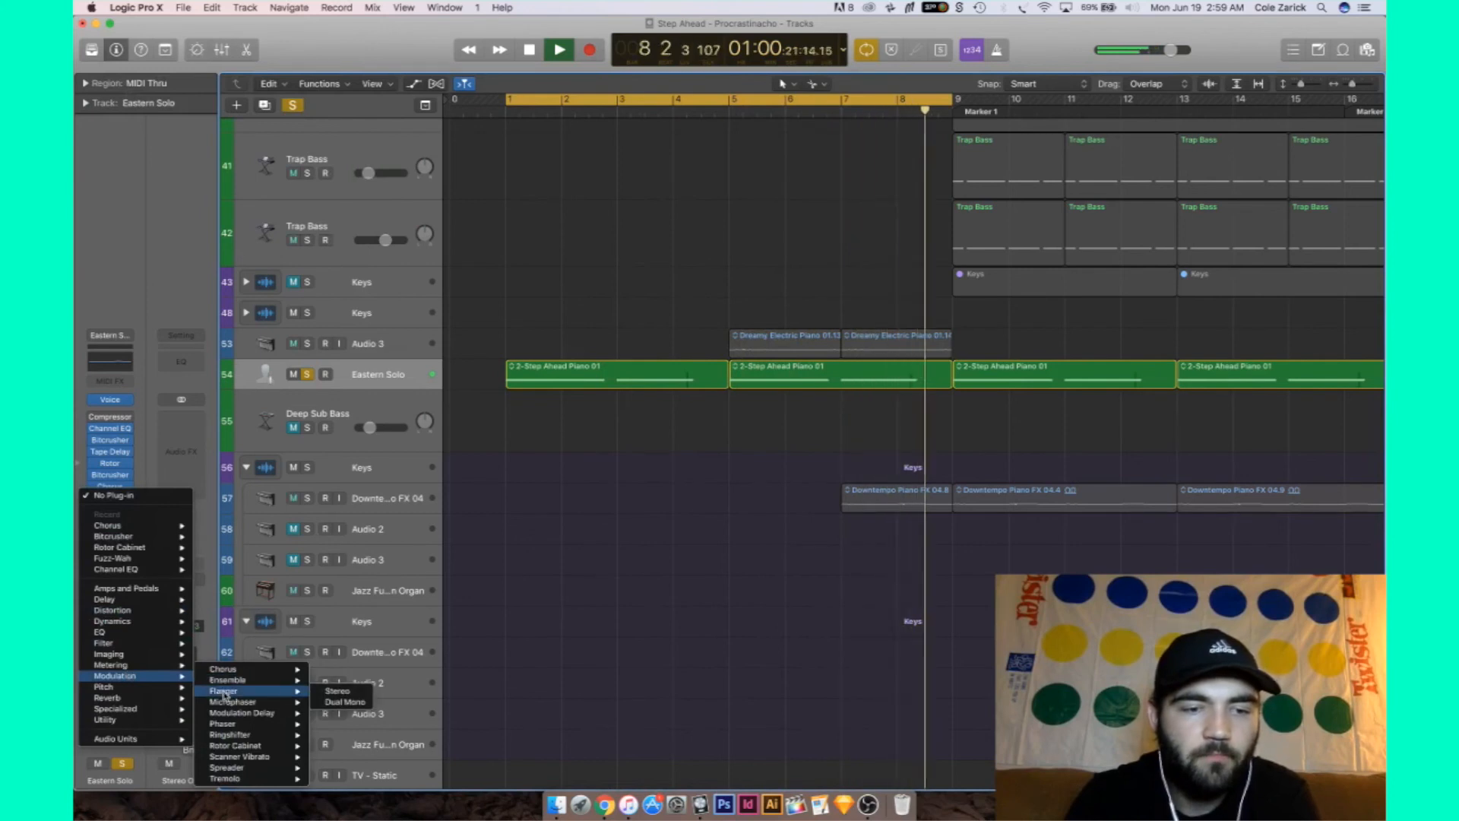
{"action": "left_click", "coordinate": [232, 727]}
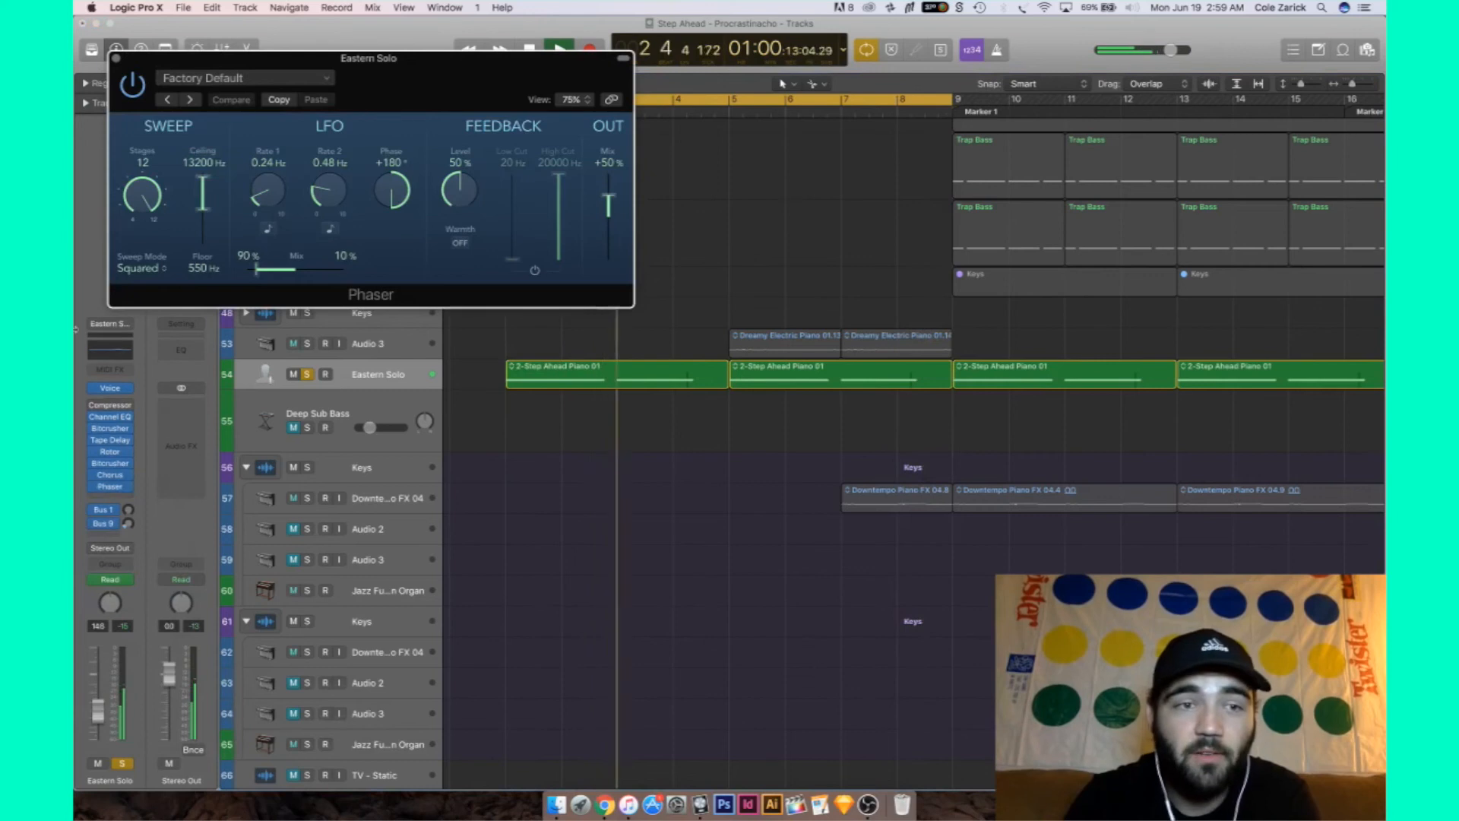
{"action": "left_click", "coordinate": [95, 476]}
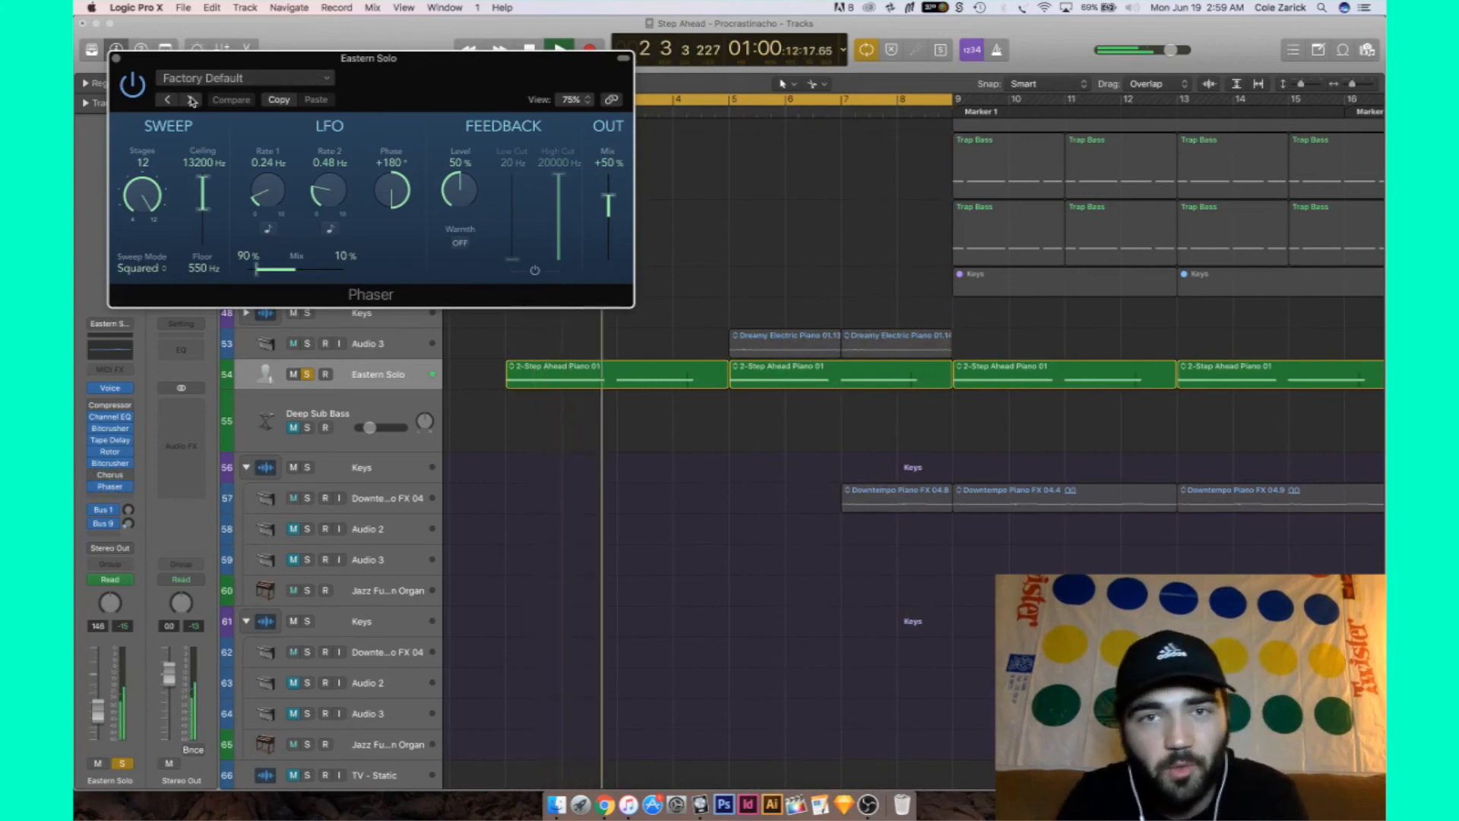
Audition the 6, 8, 10 and 12 Stage Phaser presets in order, keep 12 Stage Phaser and close the Phaser
{"action": "left_click", "coordinate": [193, 100]}
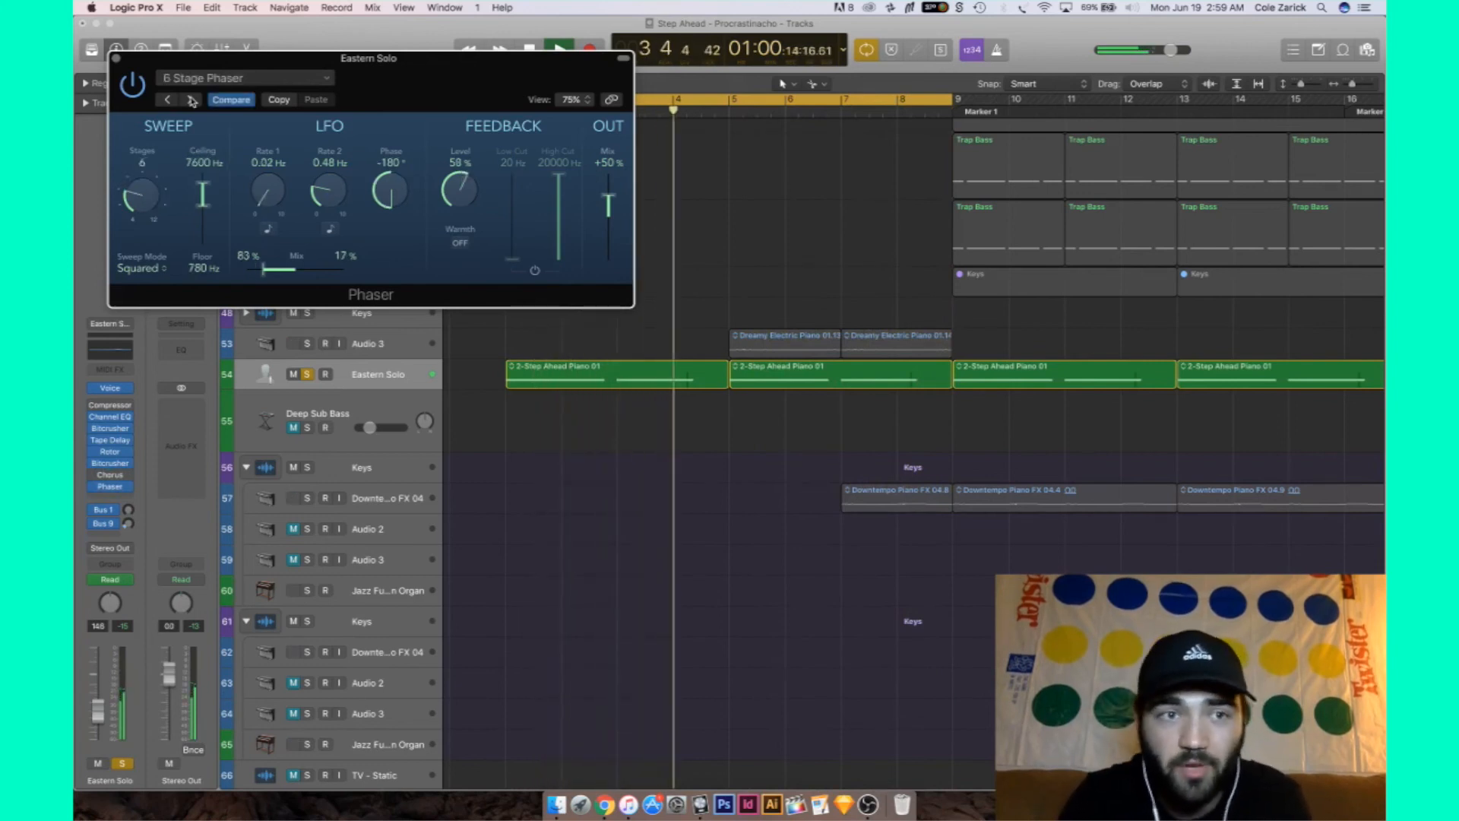
{"action": "left_click", "coordinate": [192, 100]}
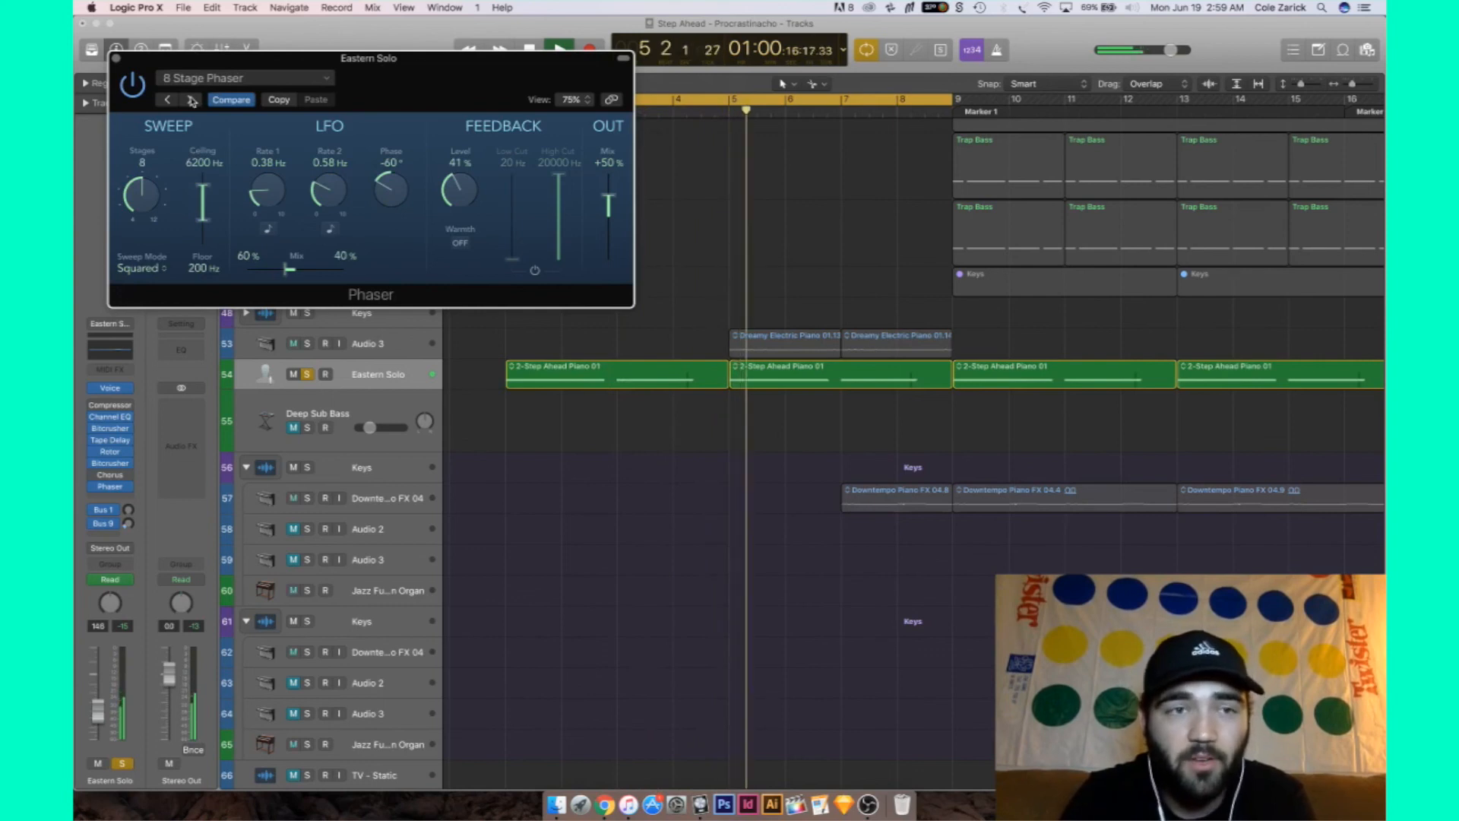
{"action": "left_click", "coordinate": [192, 99]}
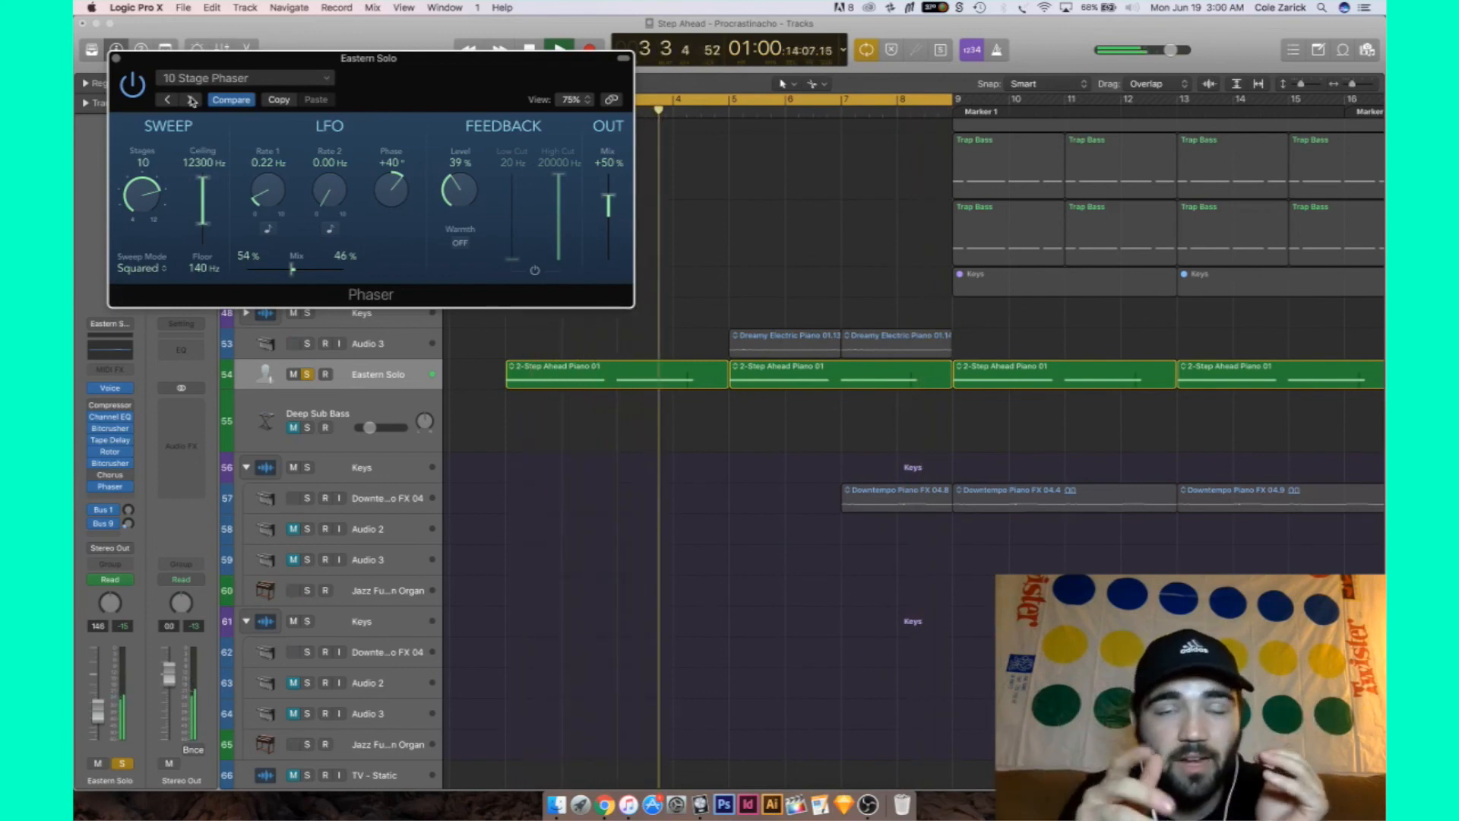
{"action": "left_click", "coordinate": [193, 99]}
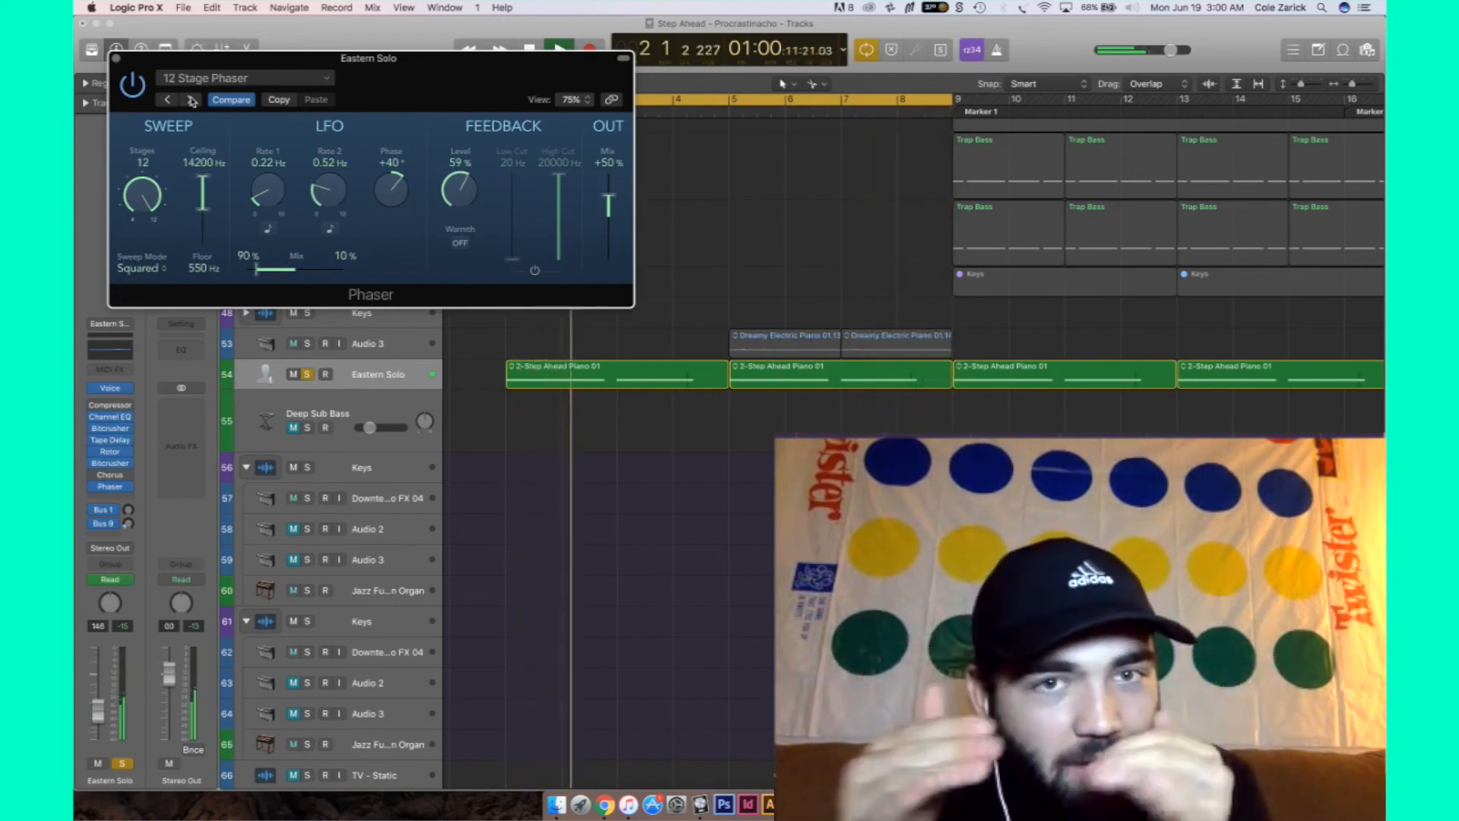
{"action": "left_click", "coordinate": [115, 59]}
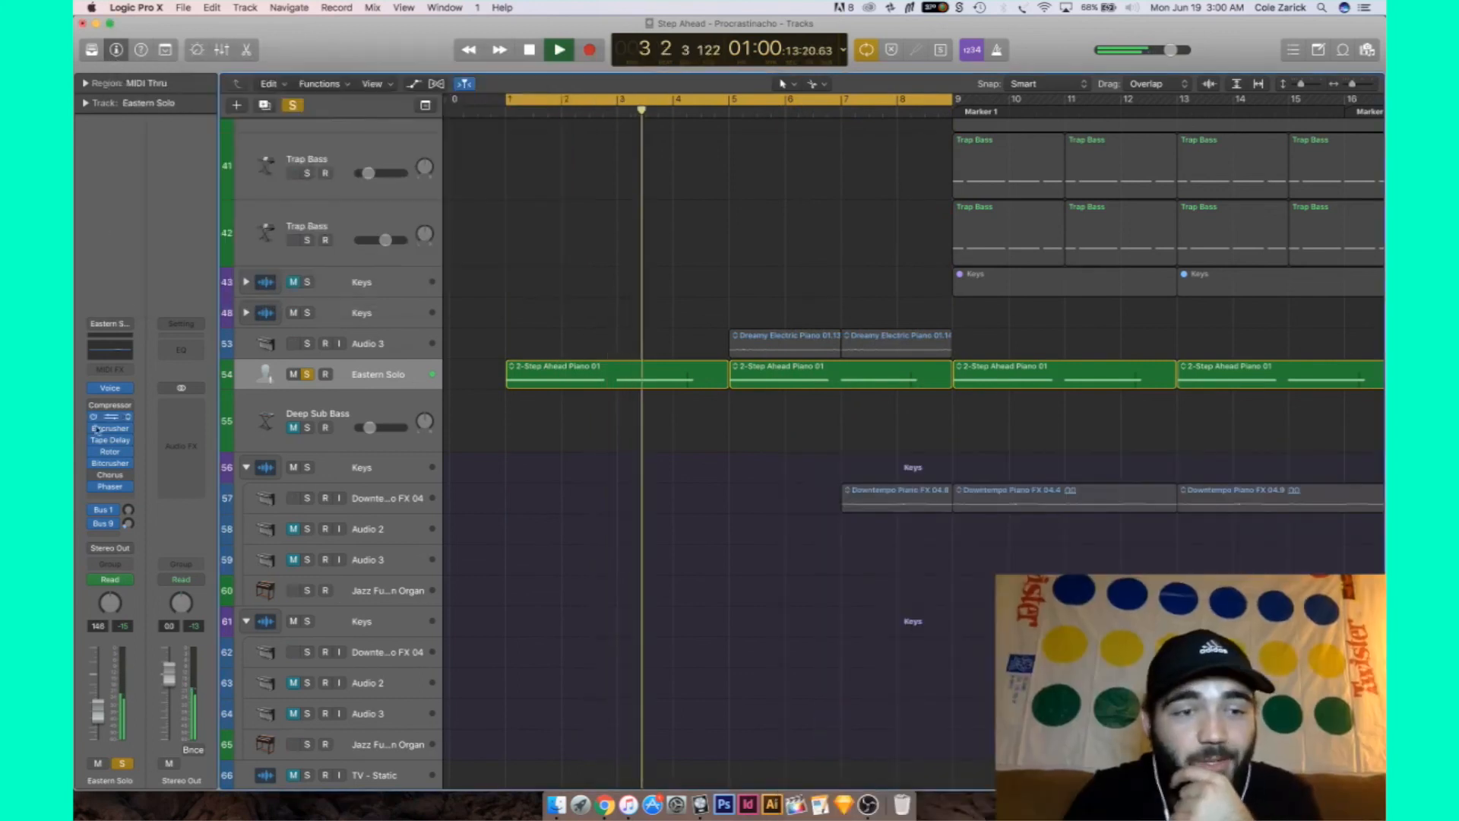
Insert the Stereo Spread imaging plug-in after Phaser on the Eastern Solo track
{"action": "left_click", "coordinate": [121, 497]}
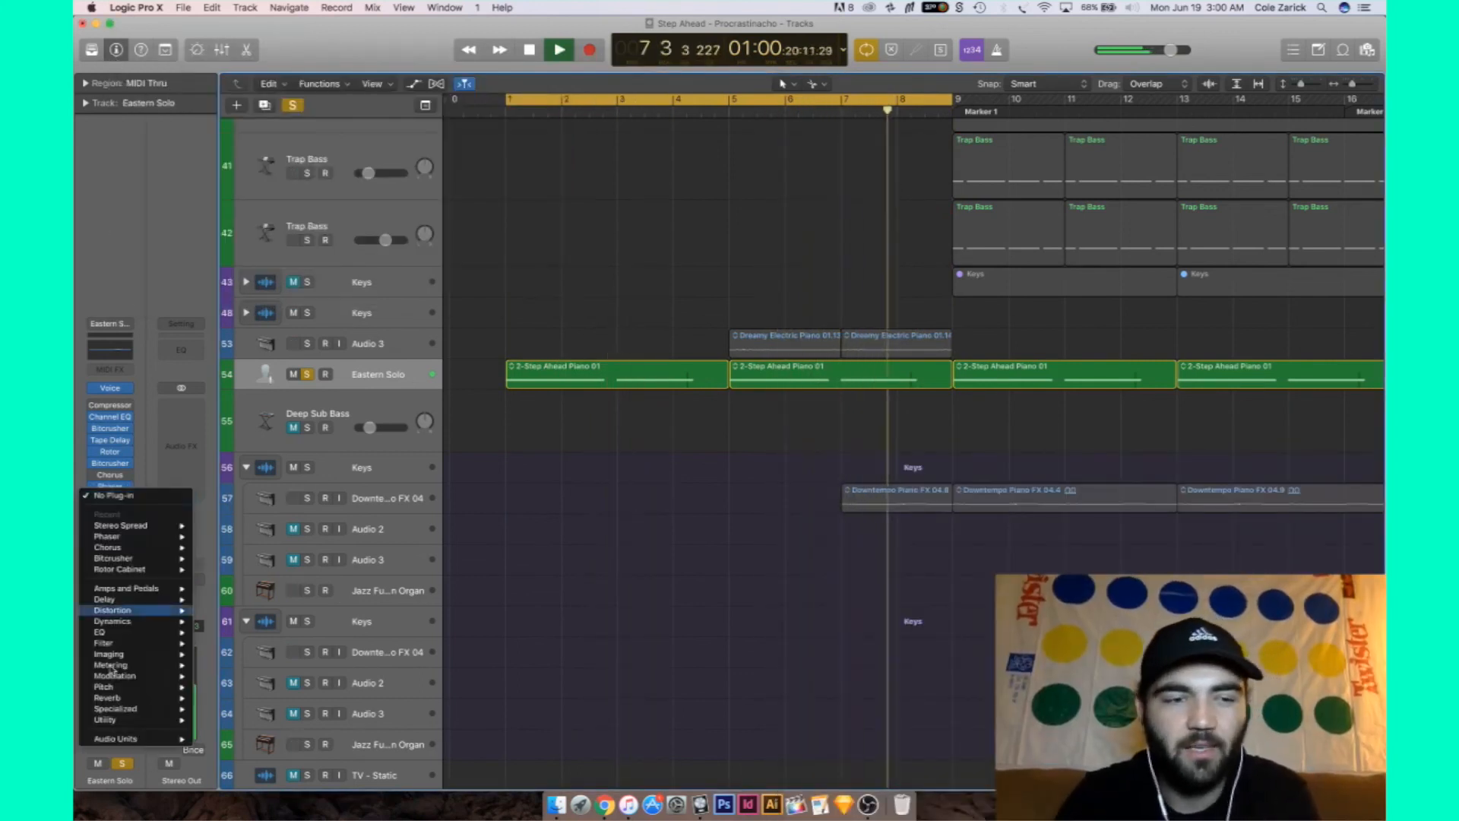
{"action": "mouse_move", "coordinate": [125, 658]}
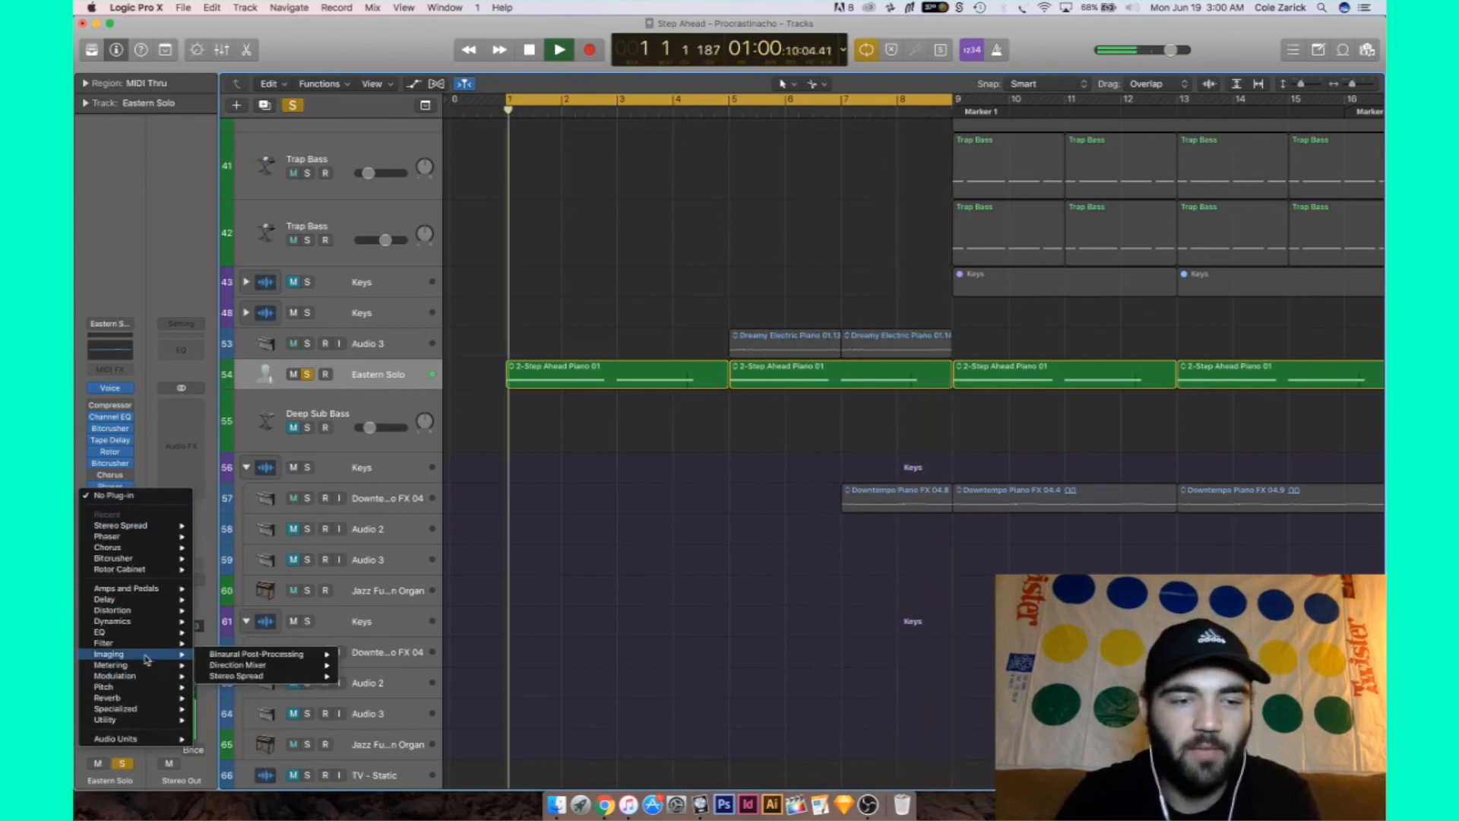
{"action": "left_click", "coordinate": [243, 677]}
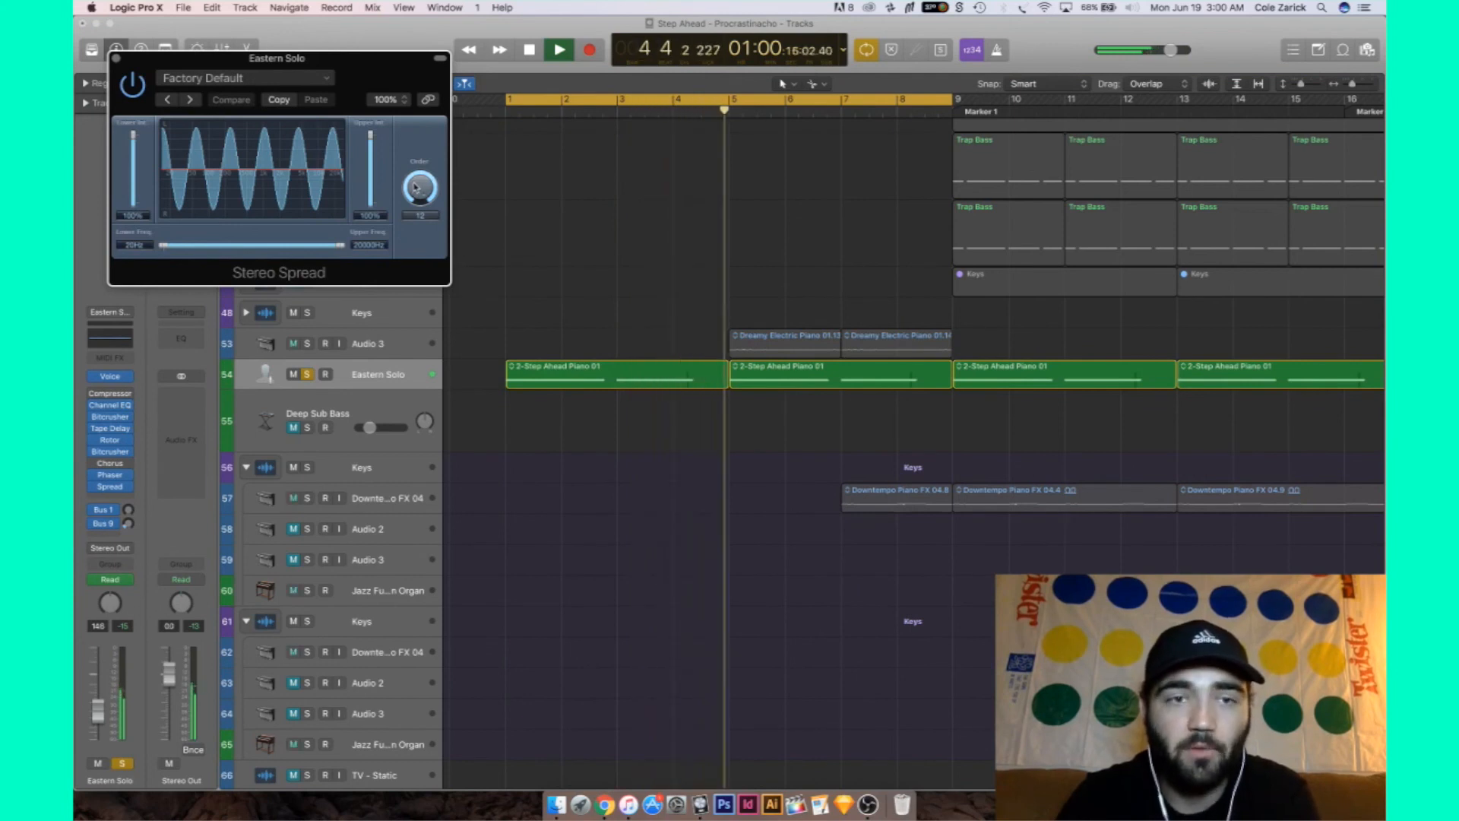
Try Stereo Spread with Order at 10, the upper intensity at 34 % and a reduced lower intensity
{"action": "left_click_drag", "start_coordinate": [415, 188], "coordinate": [416, 204]}
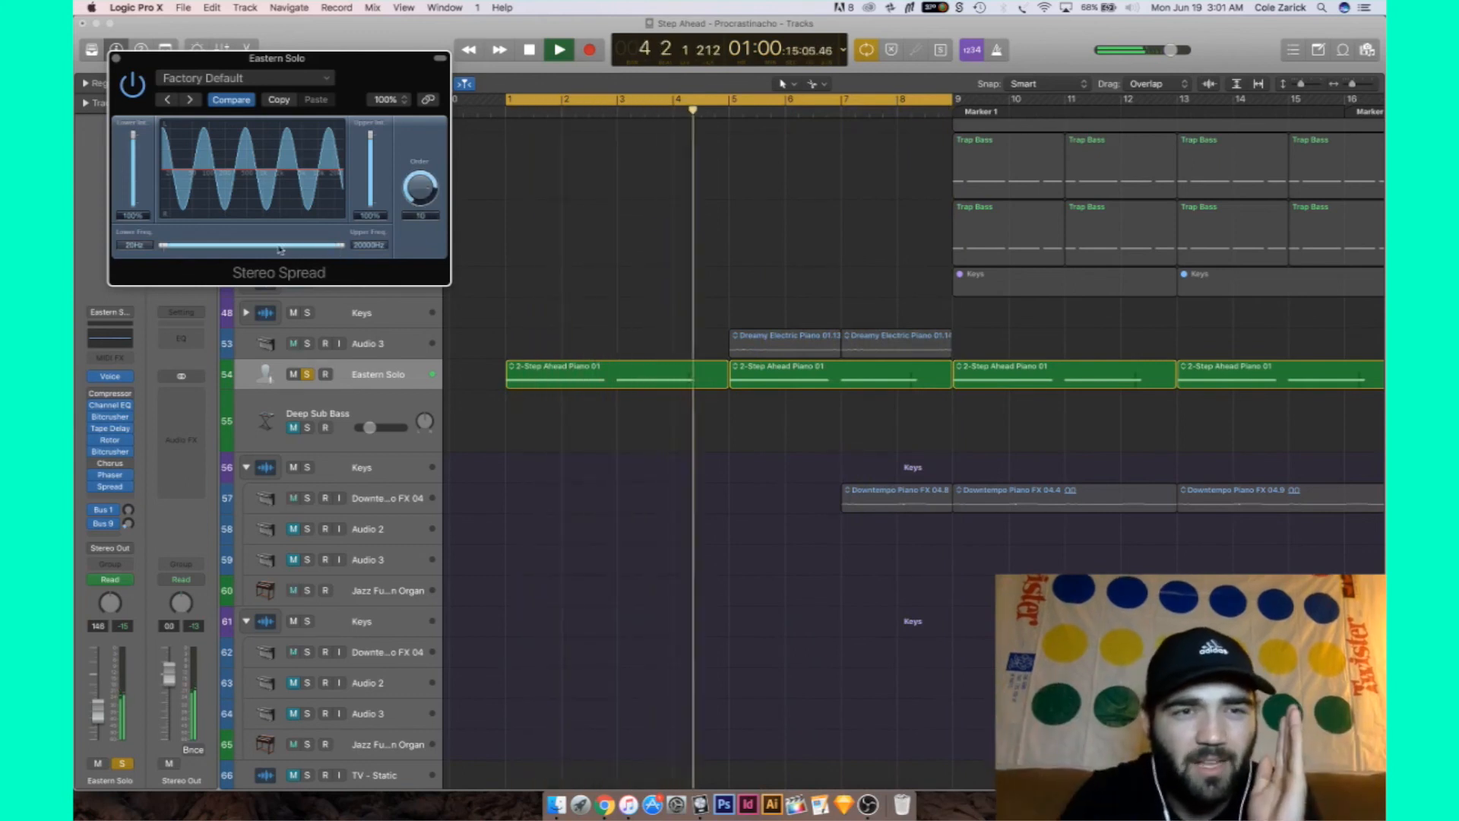
{"action": "mouse_move", "coordinate": [334, 250]}
{"action": "left_mouse_down"}
{"action": "mouse_move", "coordinate": [275, 256]}
{"action": "mouse_move", "coordinate": [346, 251]}
{"action": "left_mouse_up"}
{"action": "left_click_drag", "start_coordinate": [371, 142], "coordinate": [370, 157]}
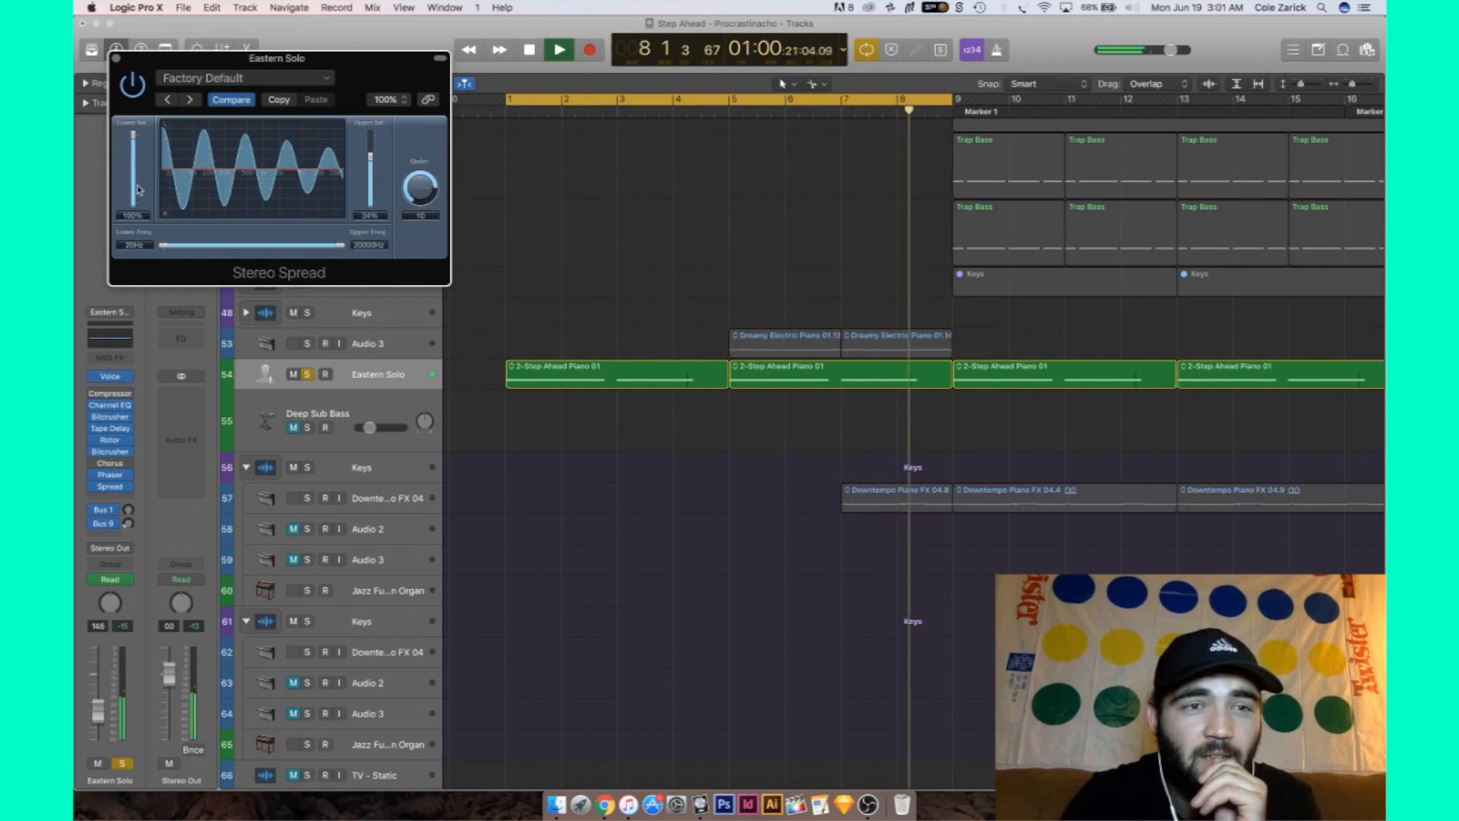
{"action": "left_click_drag", "start_coordinate": [130, 142], "coordinate": [137, 174]}
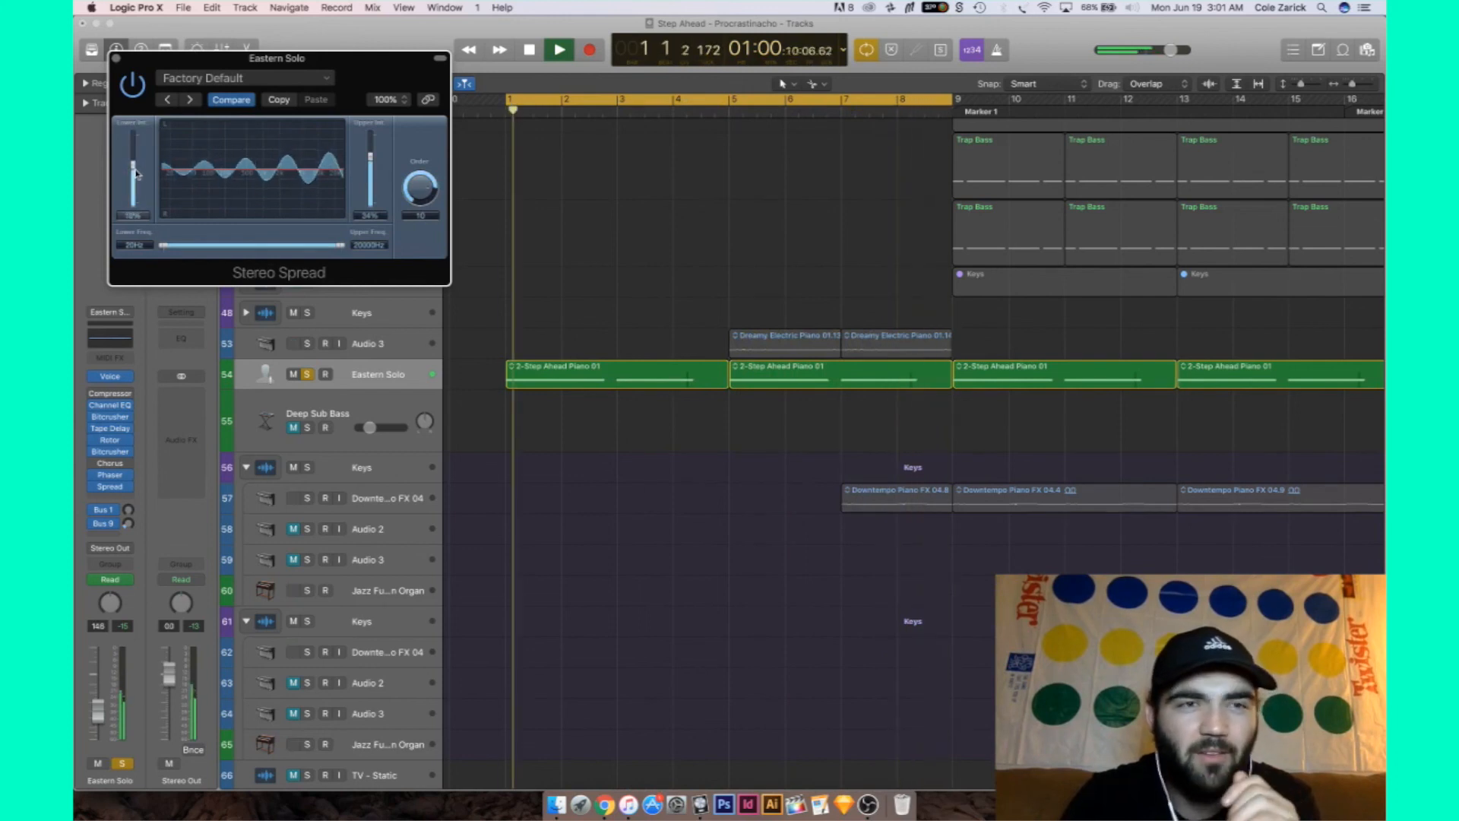
Load the Medium HF Spread preset, vary its Order setting, and close Stereo Spread after one more look at it
{"action": "left_click", "coordinate": [189, 100]}
{"action": "left_click", "coordinate": [190, 100]}
{"action": "left_click", "coordinate": [189, 100]}
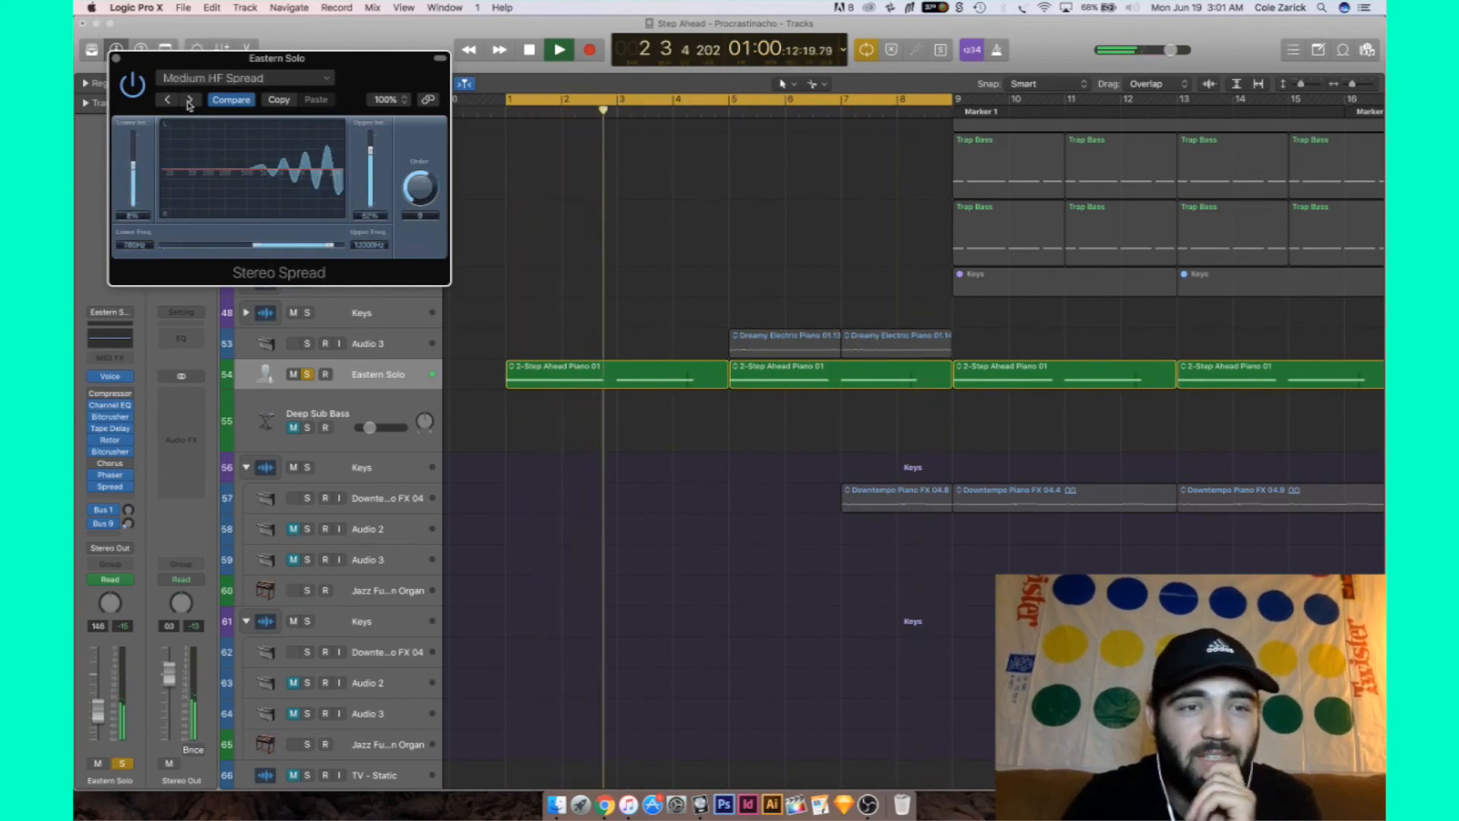
{"action": "left_click_drag", "start_coordinate": [419, 185], "coordinate": [420, 176]}
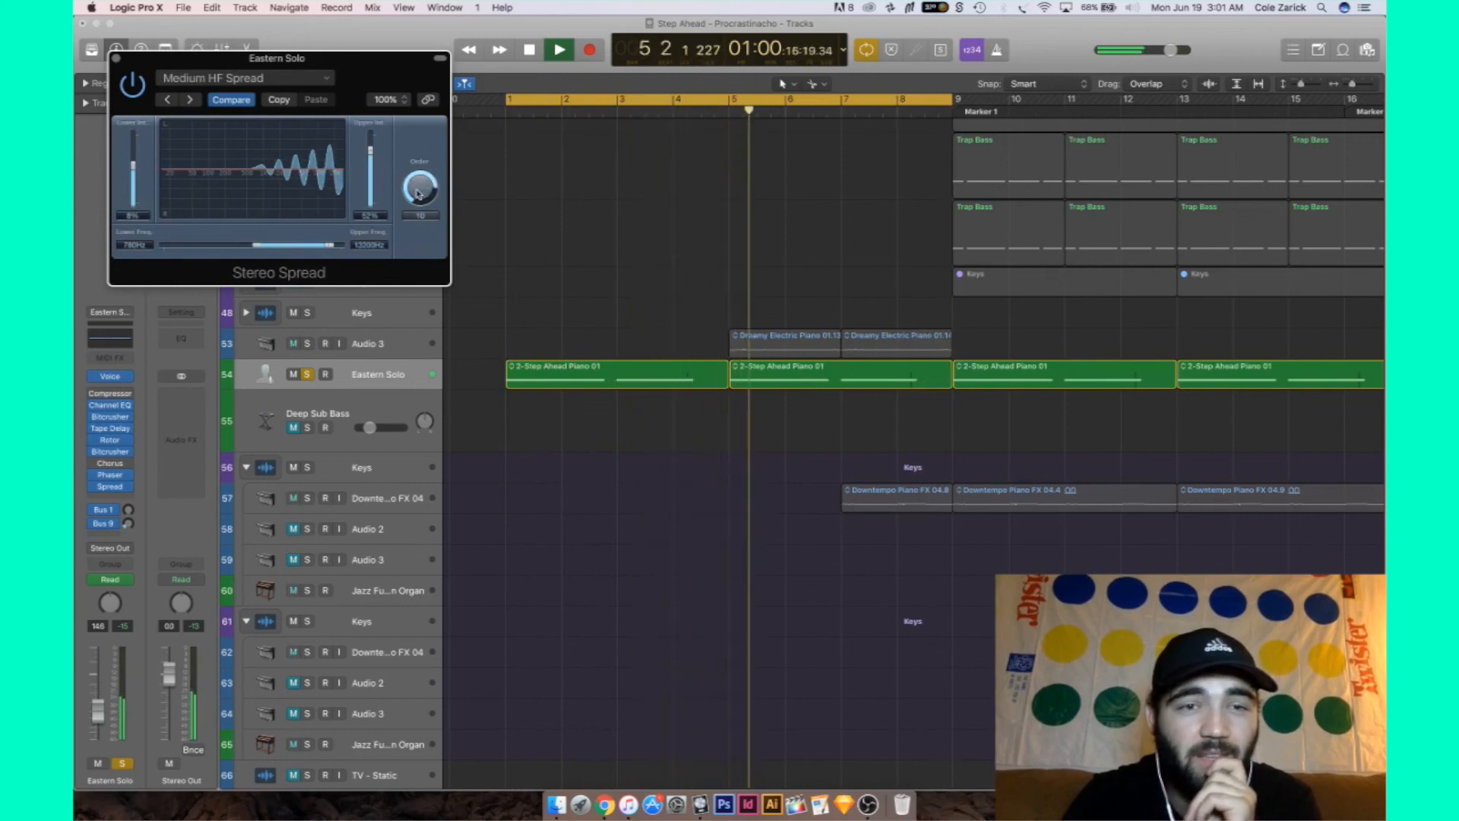
{"action": "mouse_move", "coordinate": [418, 193]}
{"action": "left_mouse_down"}
{"action": "mouse_move", "coordinate": [428, 230]}
{"action": "mouse_move", "coordinate": [430, 203]}
{"action": "left_mouse_up"}
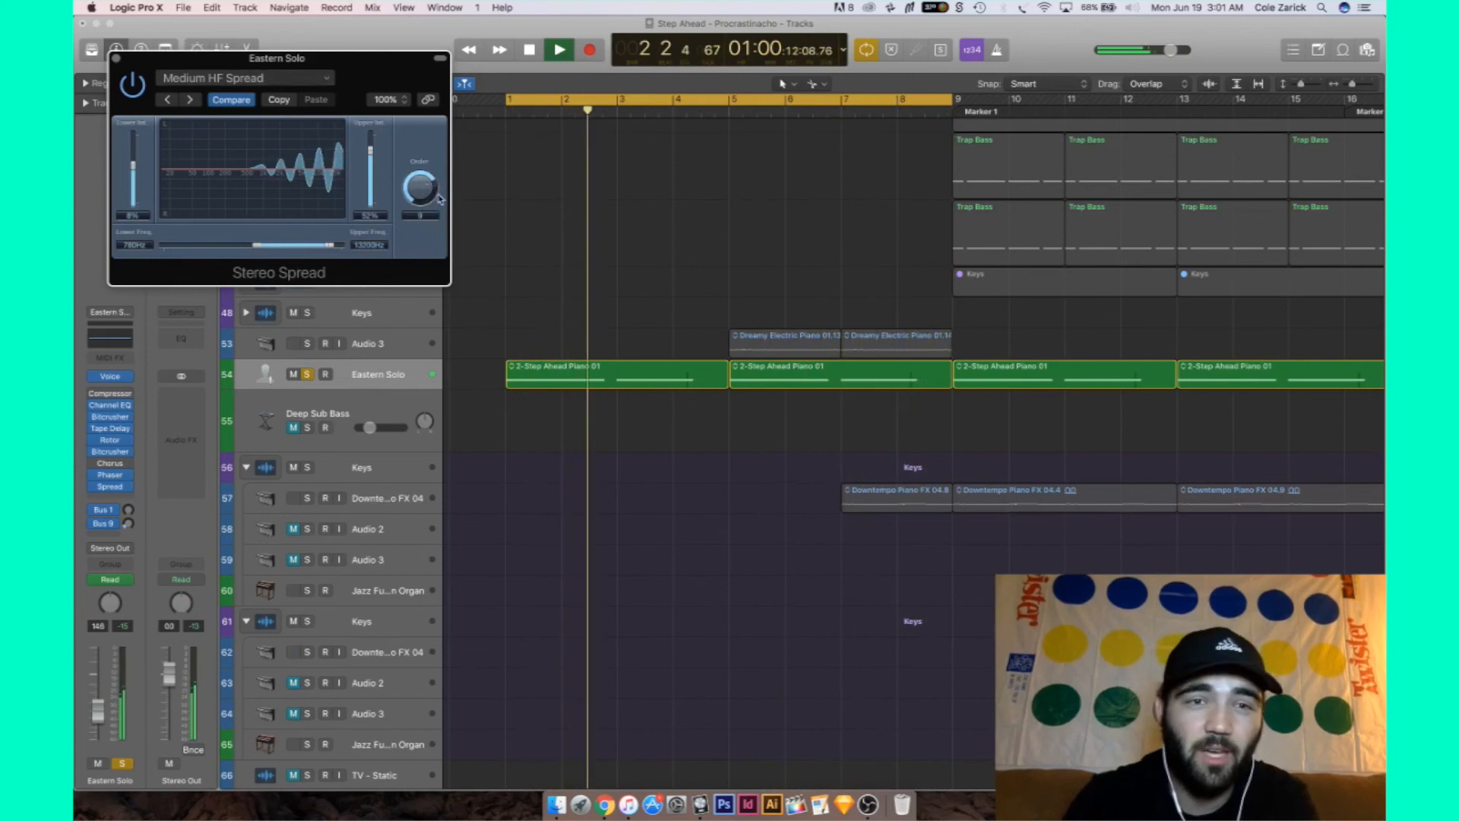
{"action": "left_click", "coordinate": [116, 58]}
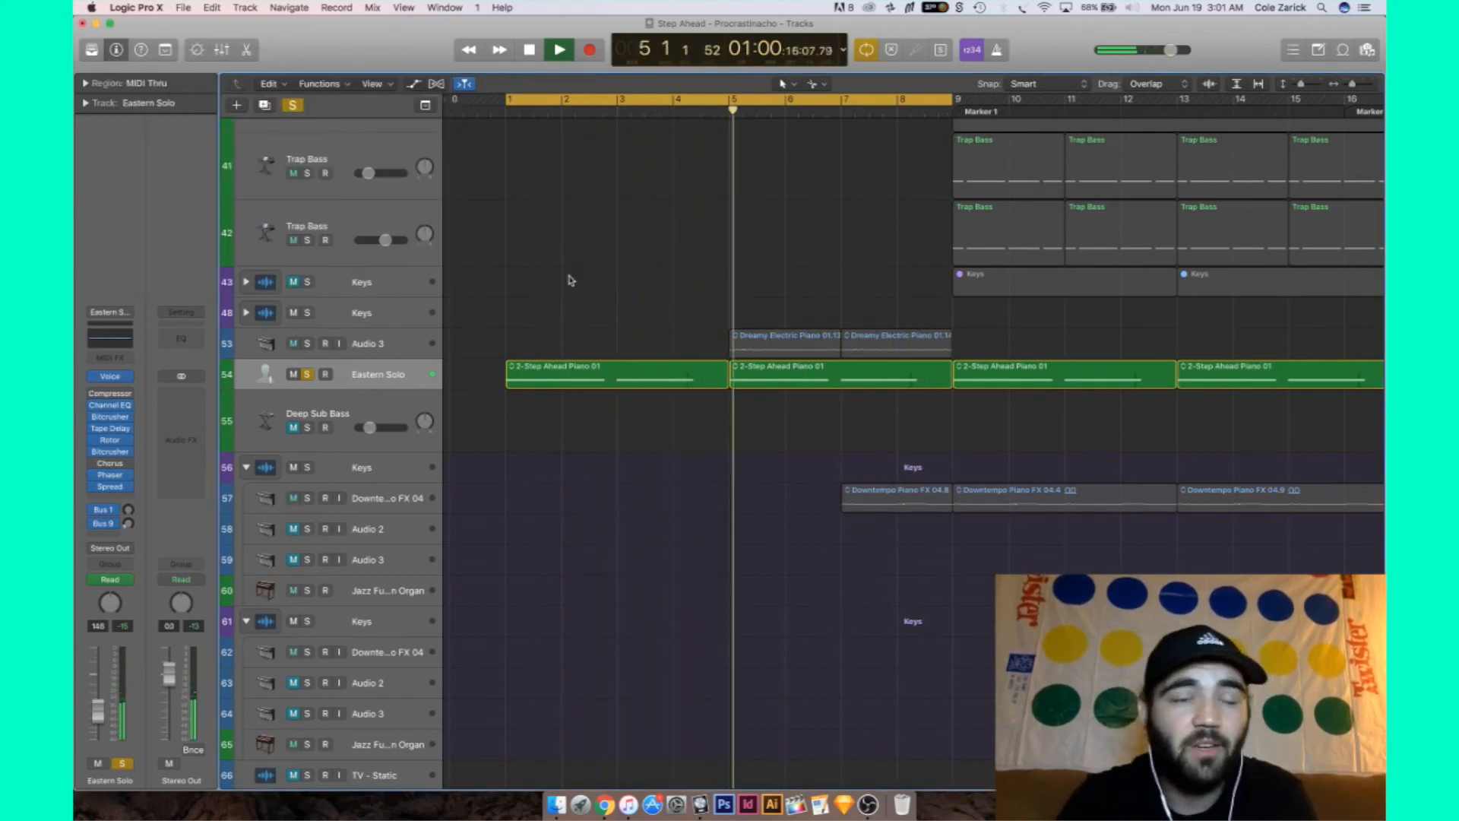
{"action": "left_click", "coordinate": [111, 487]}
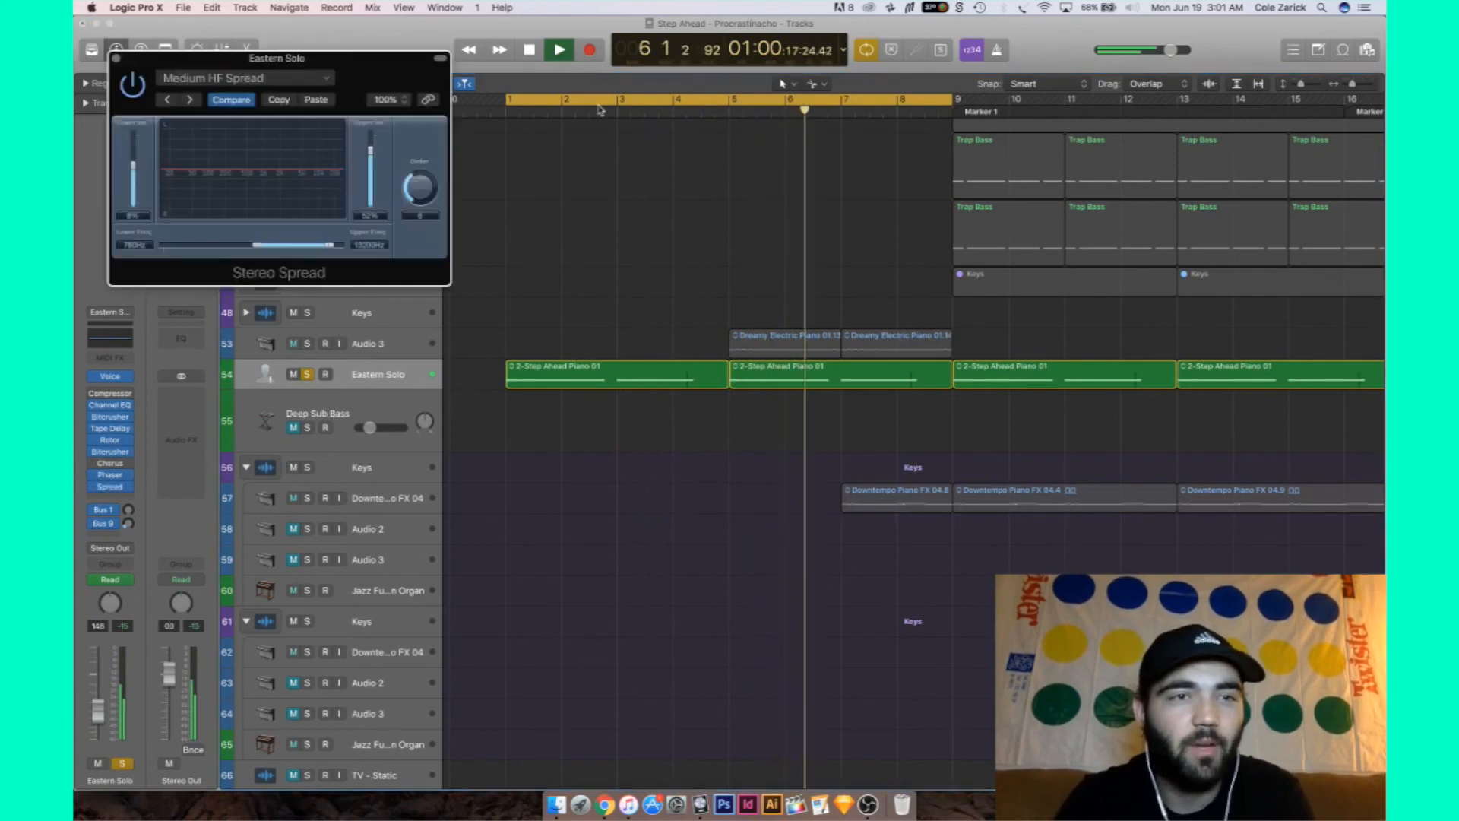
{"action": "left_click", "coordinate": [117, 58]}
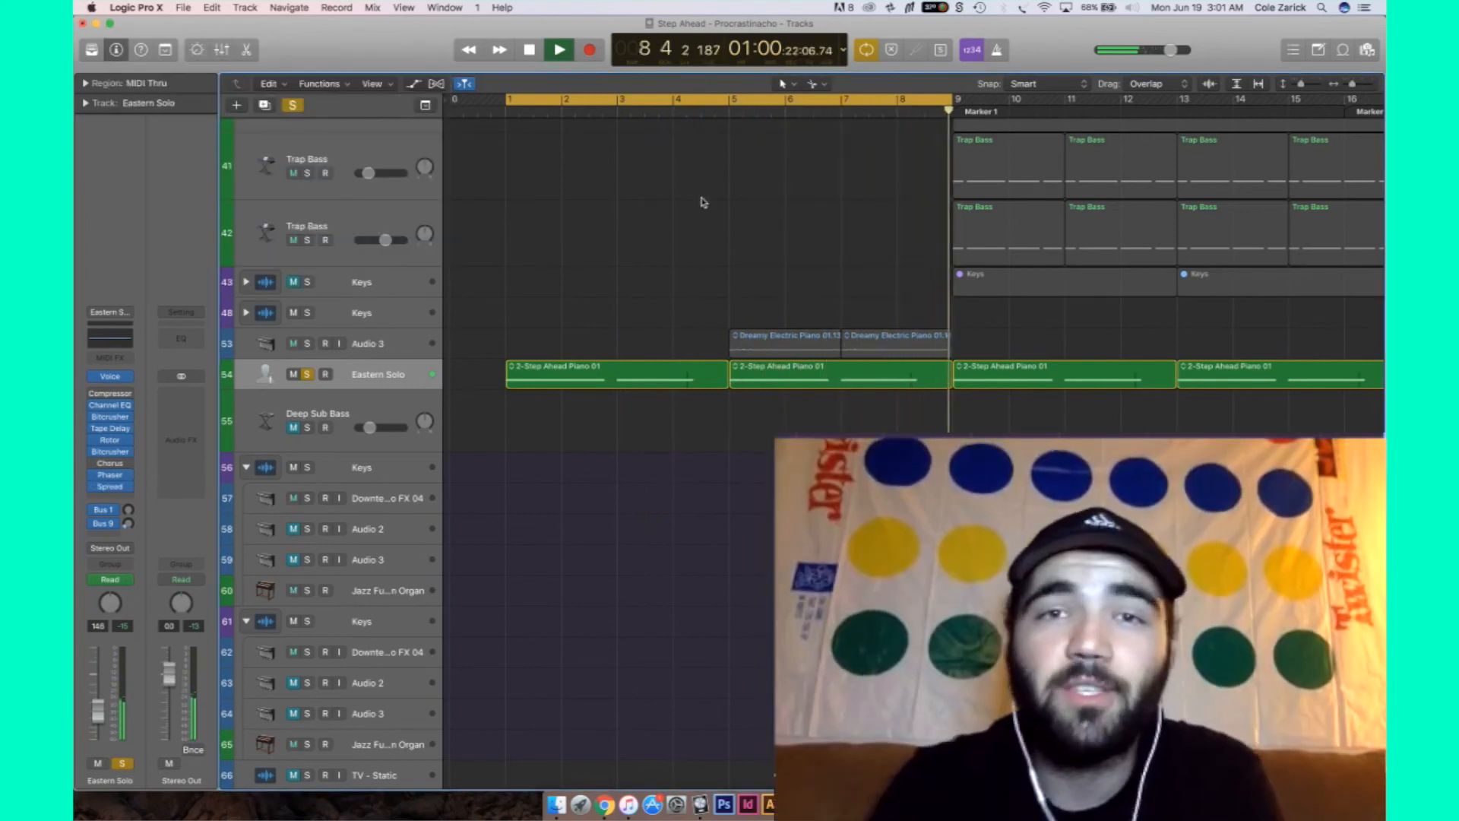